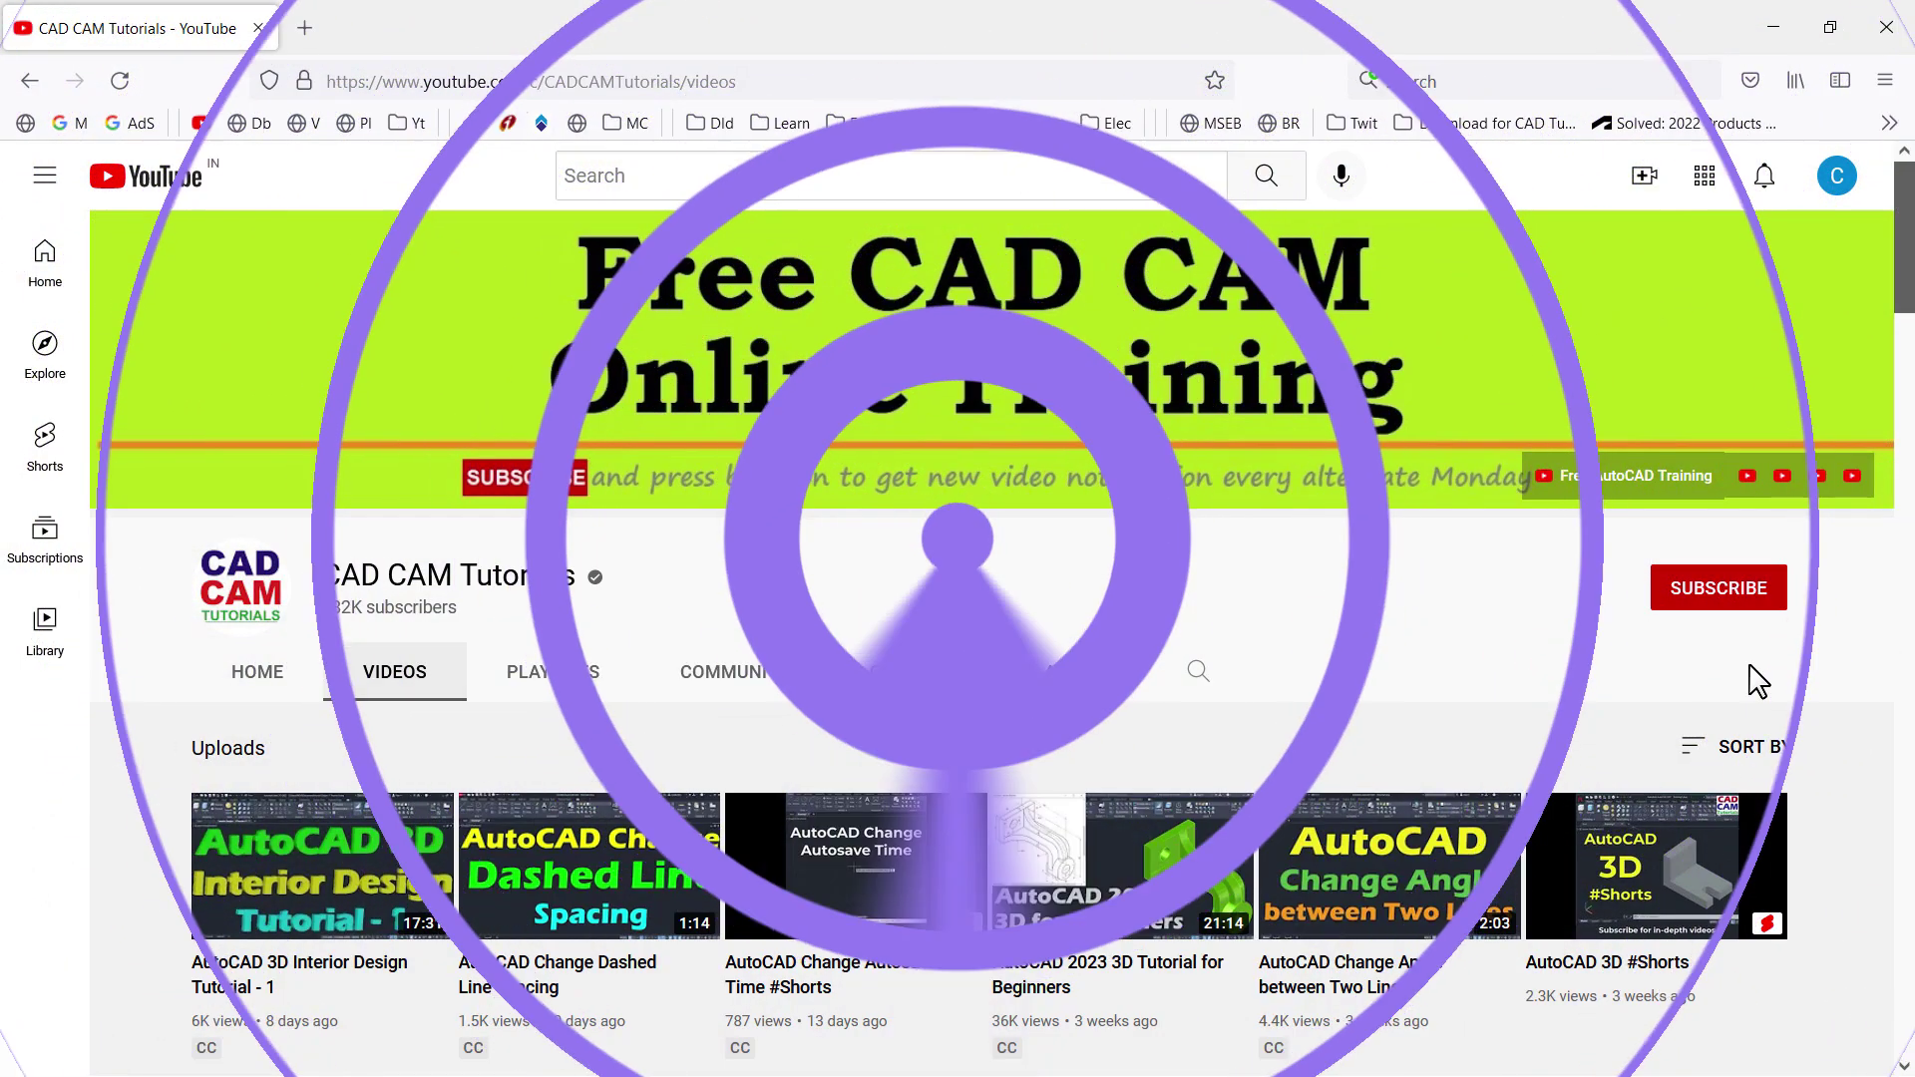
Subscribe to CAD CAM Tutorials with All notifications on, then browse its video grid
left_click(1719, 608)
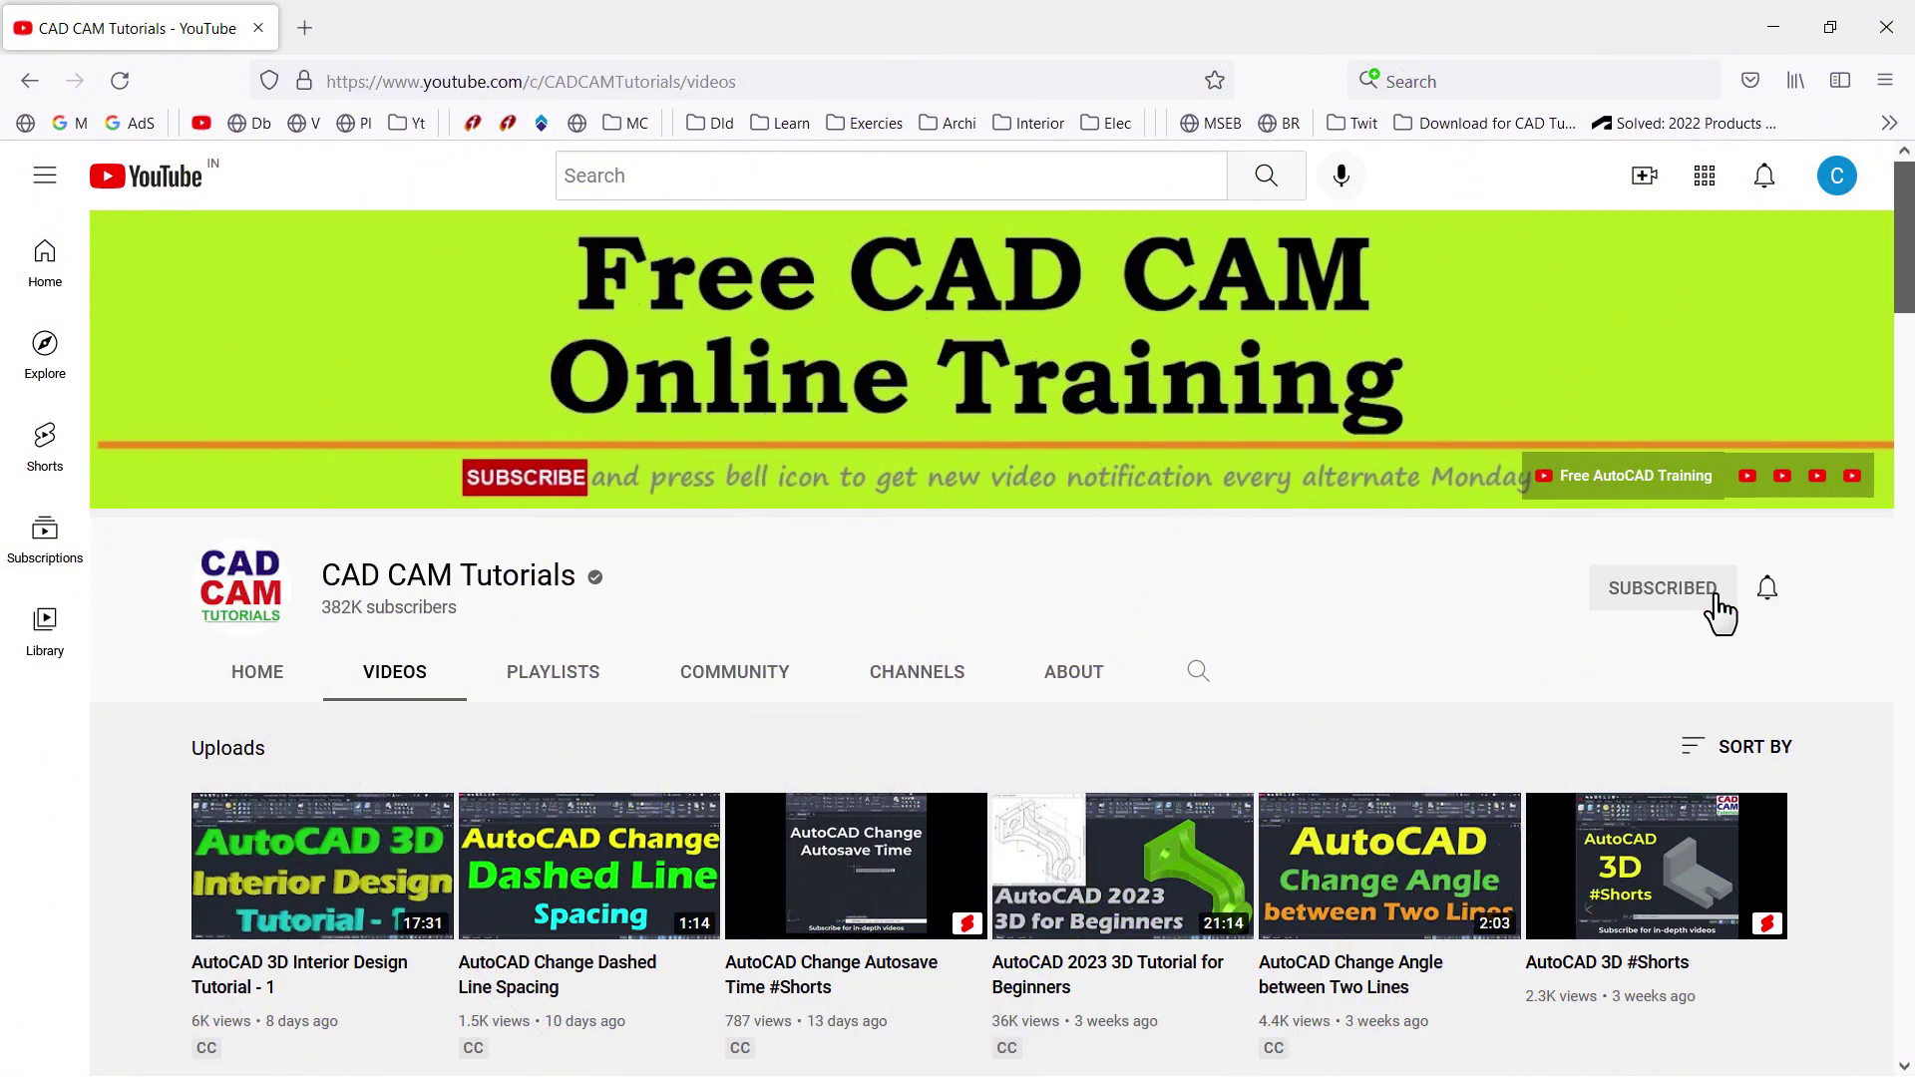
left_click(1770, 596)
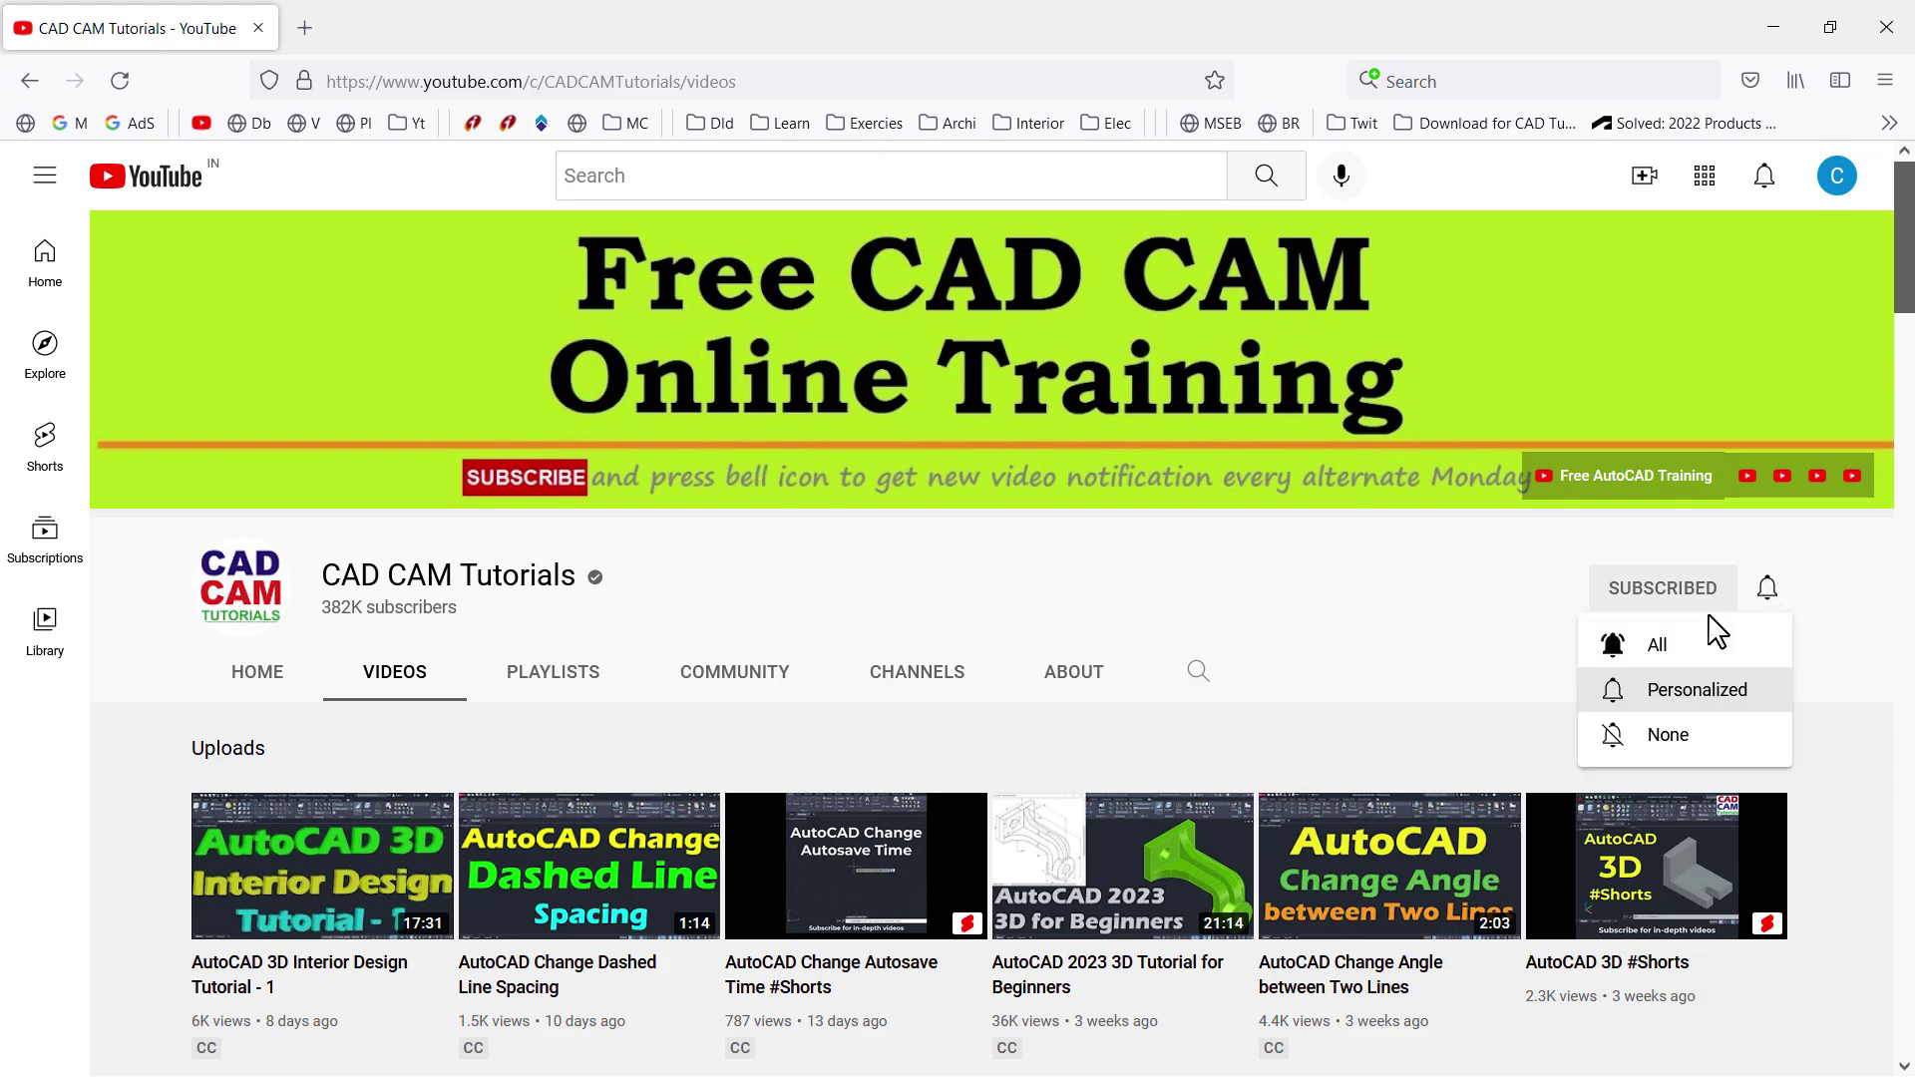
left_click(1641, 646)
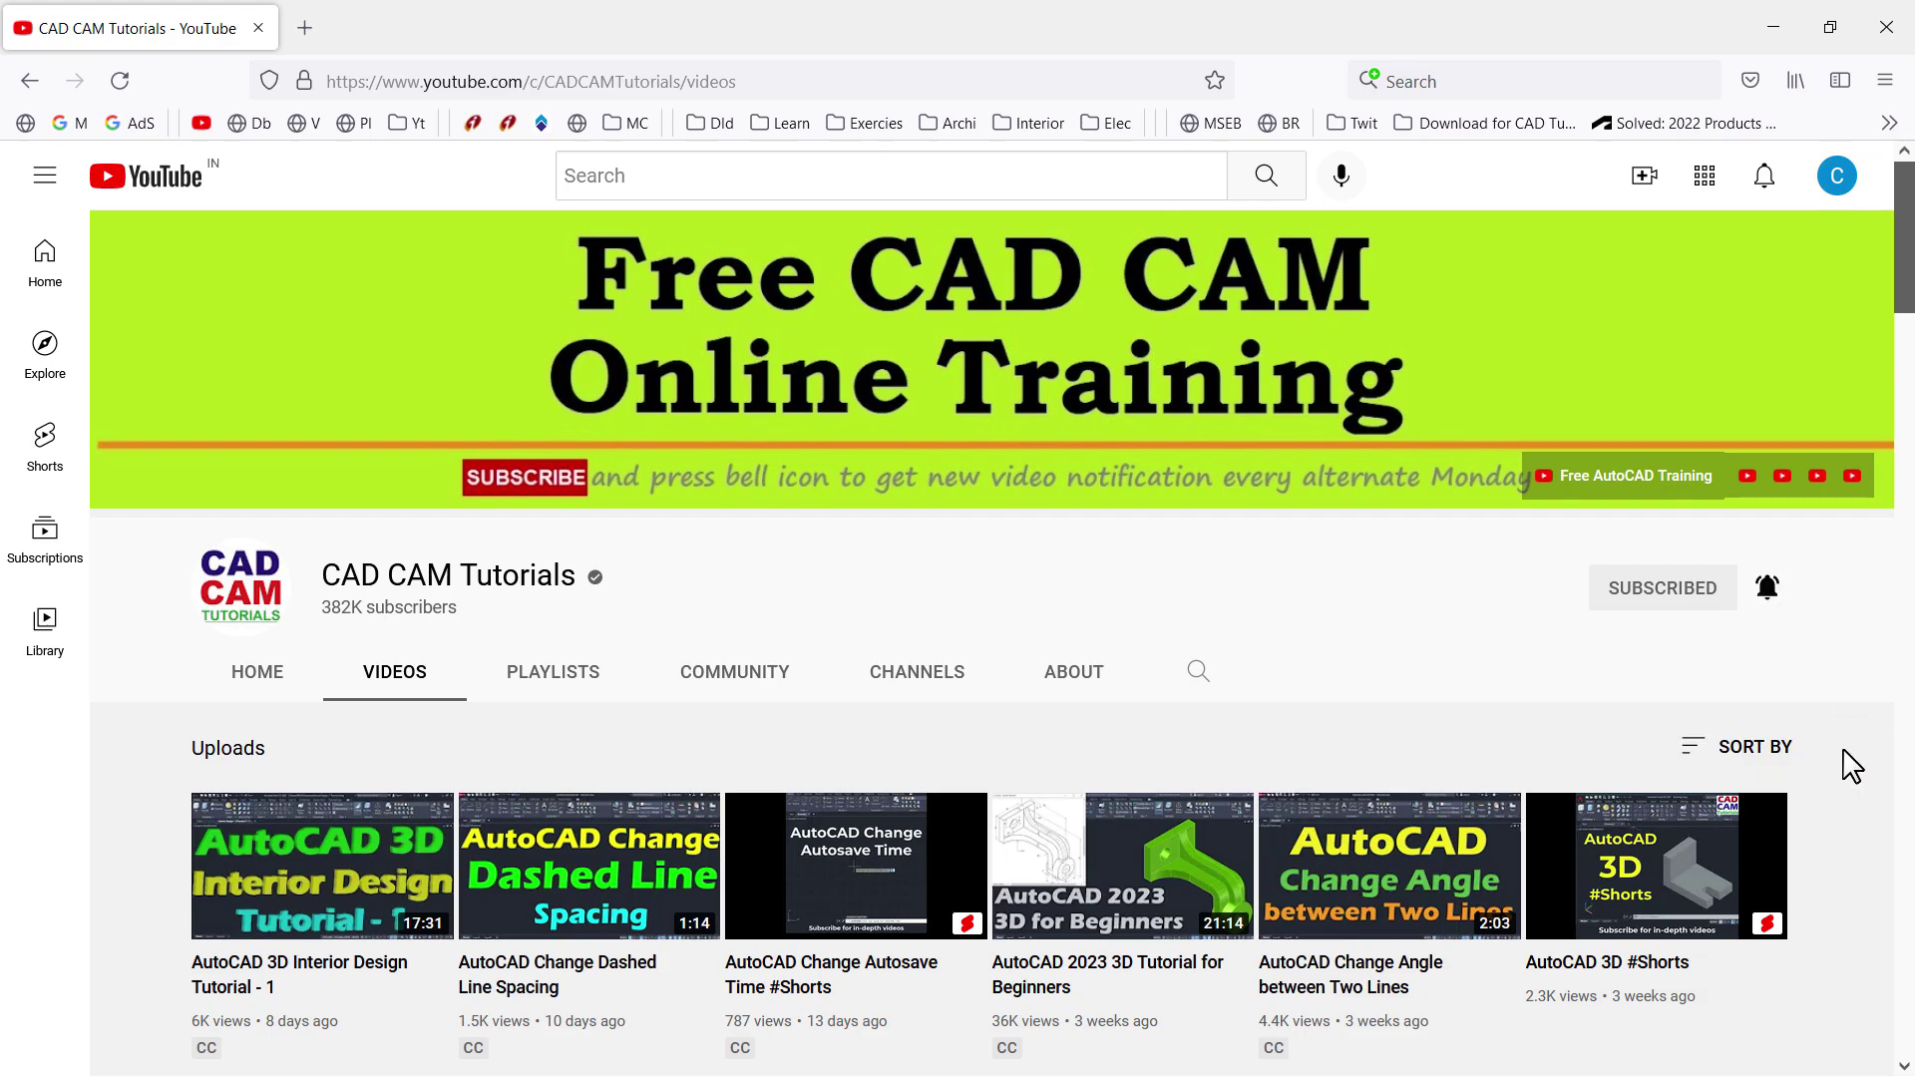
scroll(1852, 766, "down", 9)
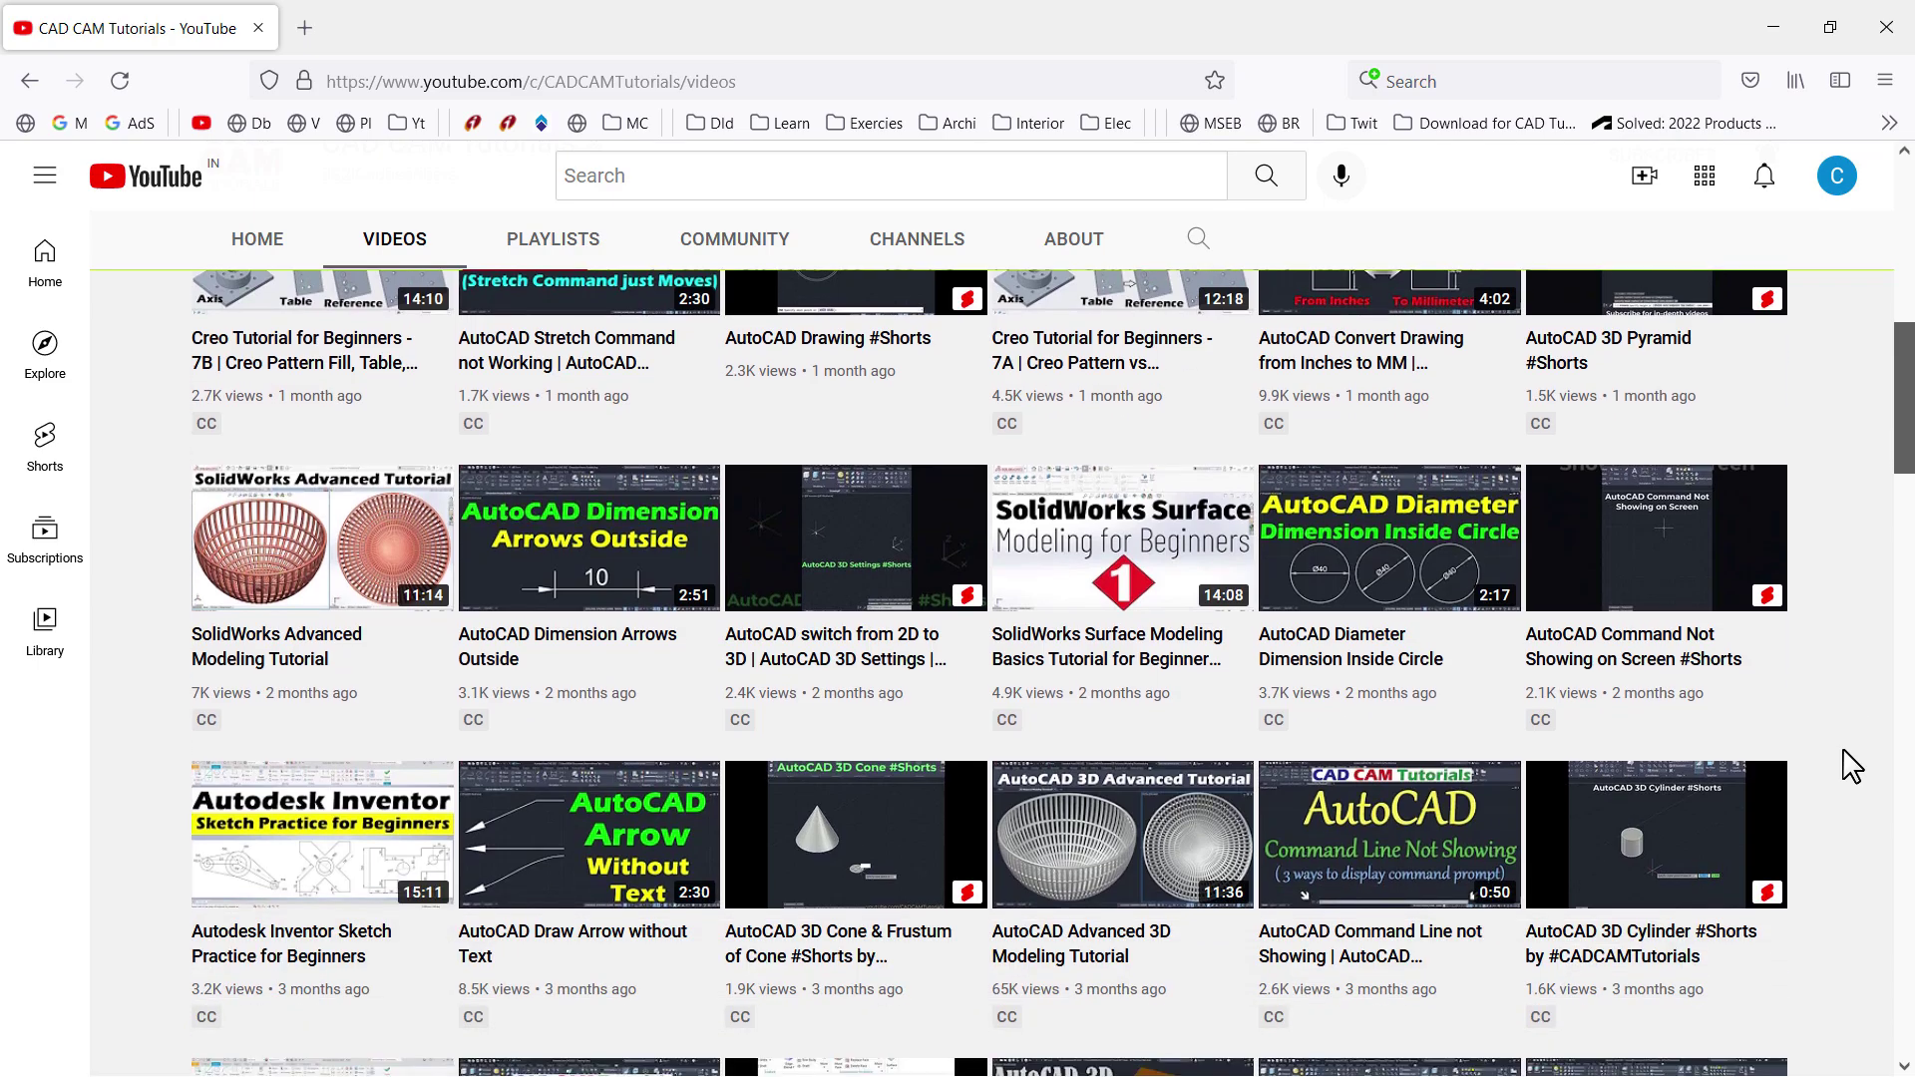
scroll(1852, 766, "down", 8)
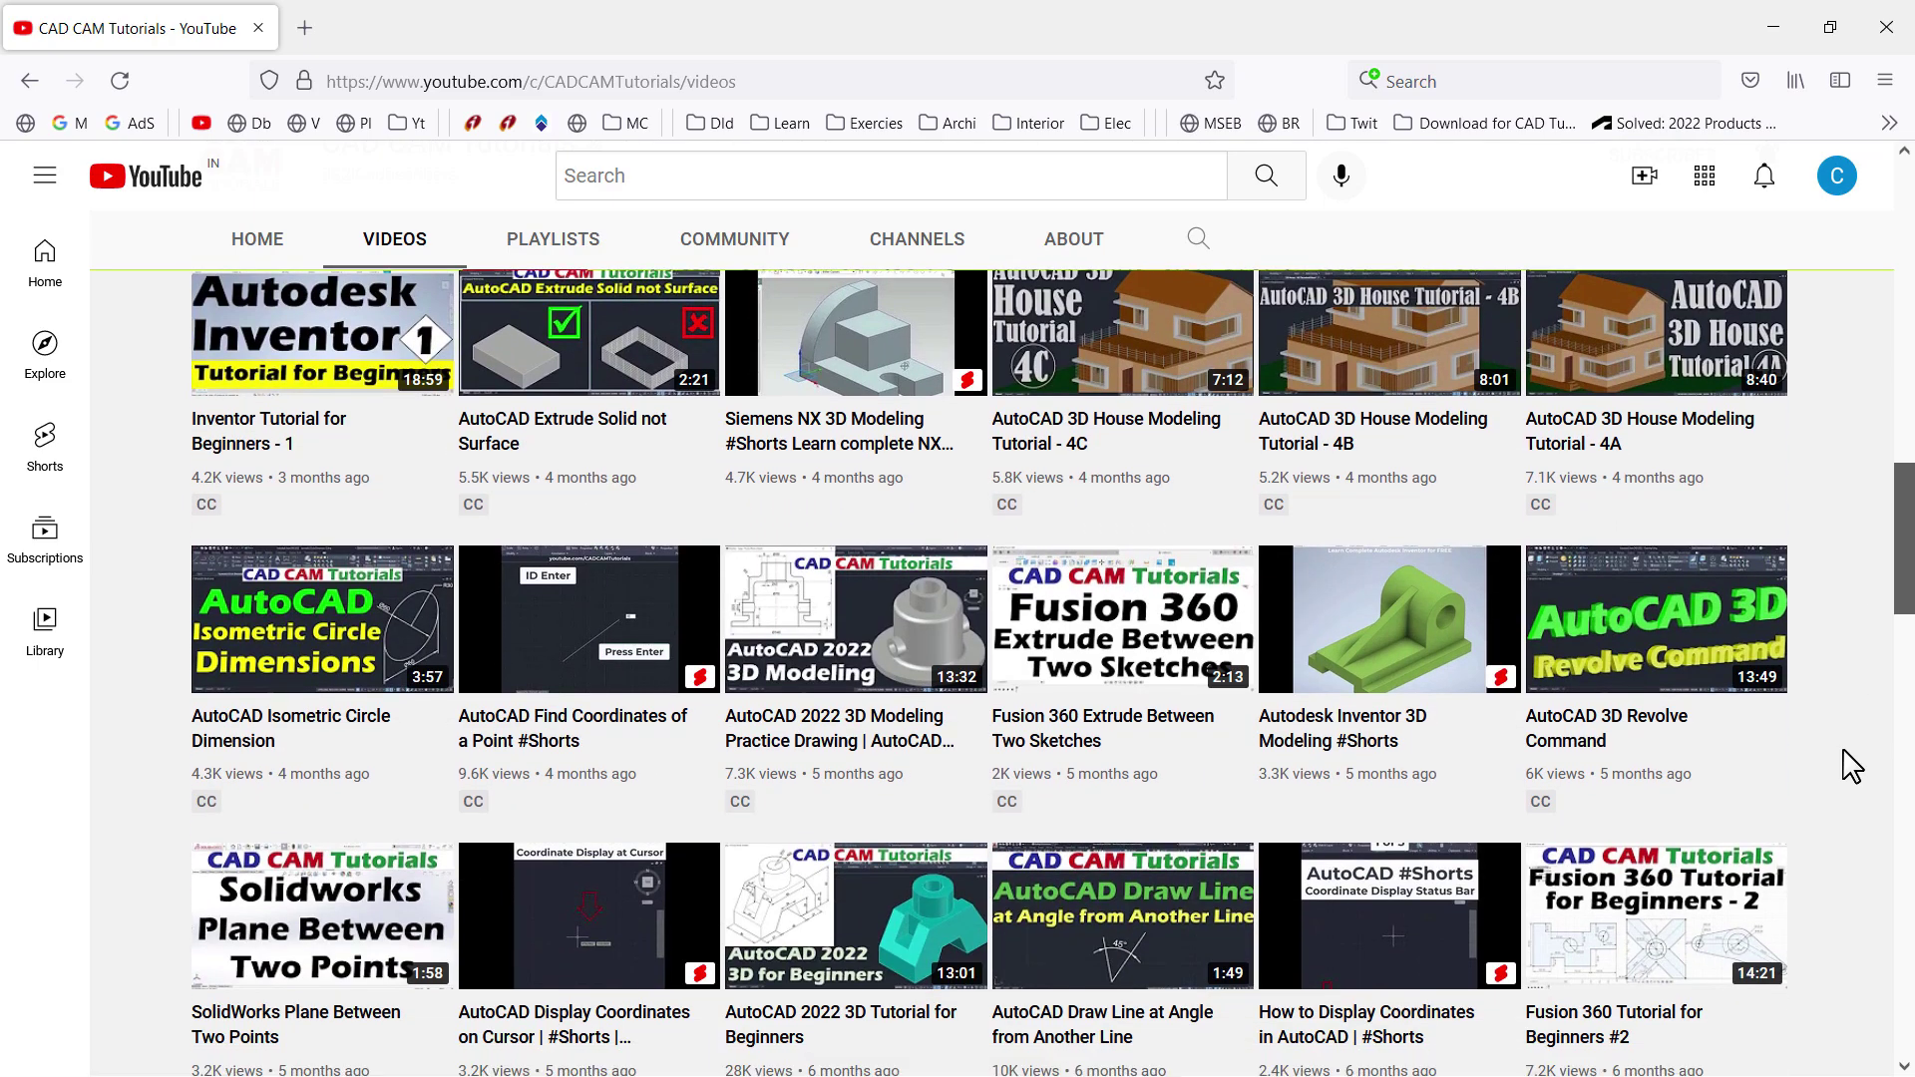
scroll(1852, 766, "down", 7)
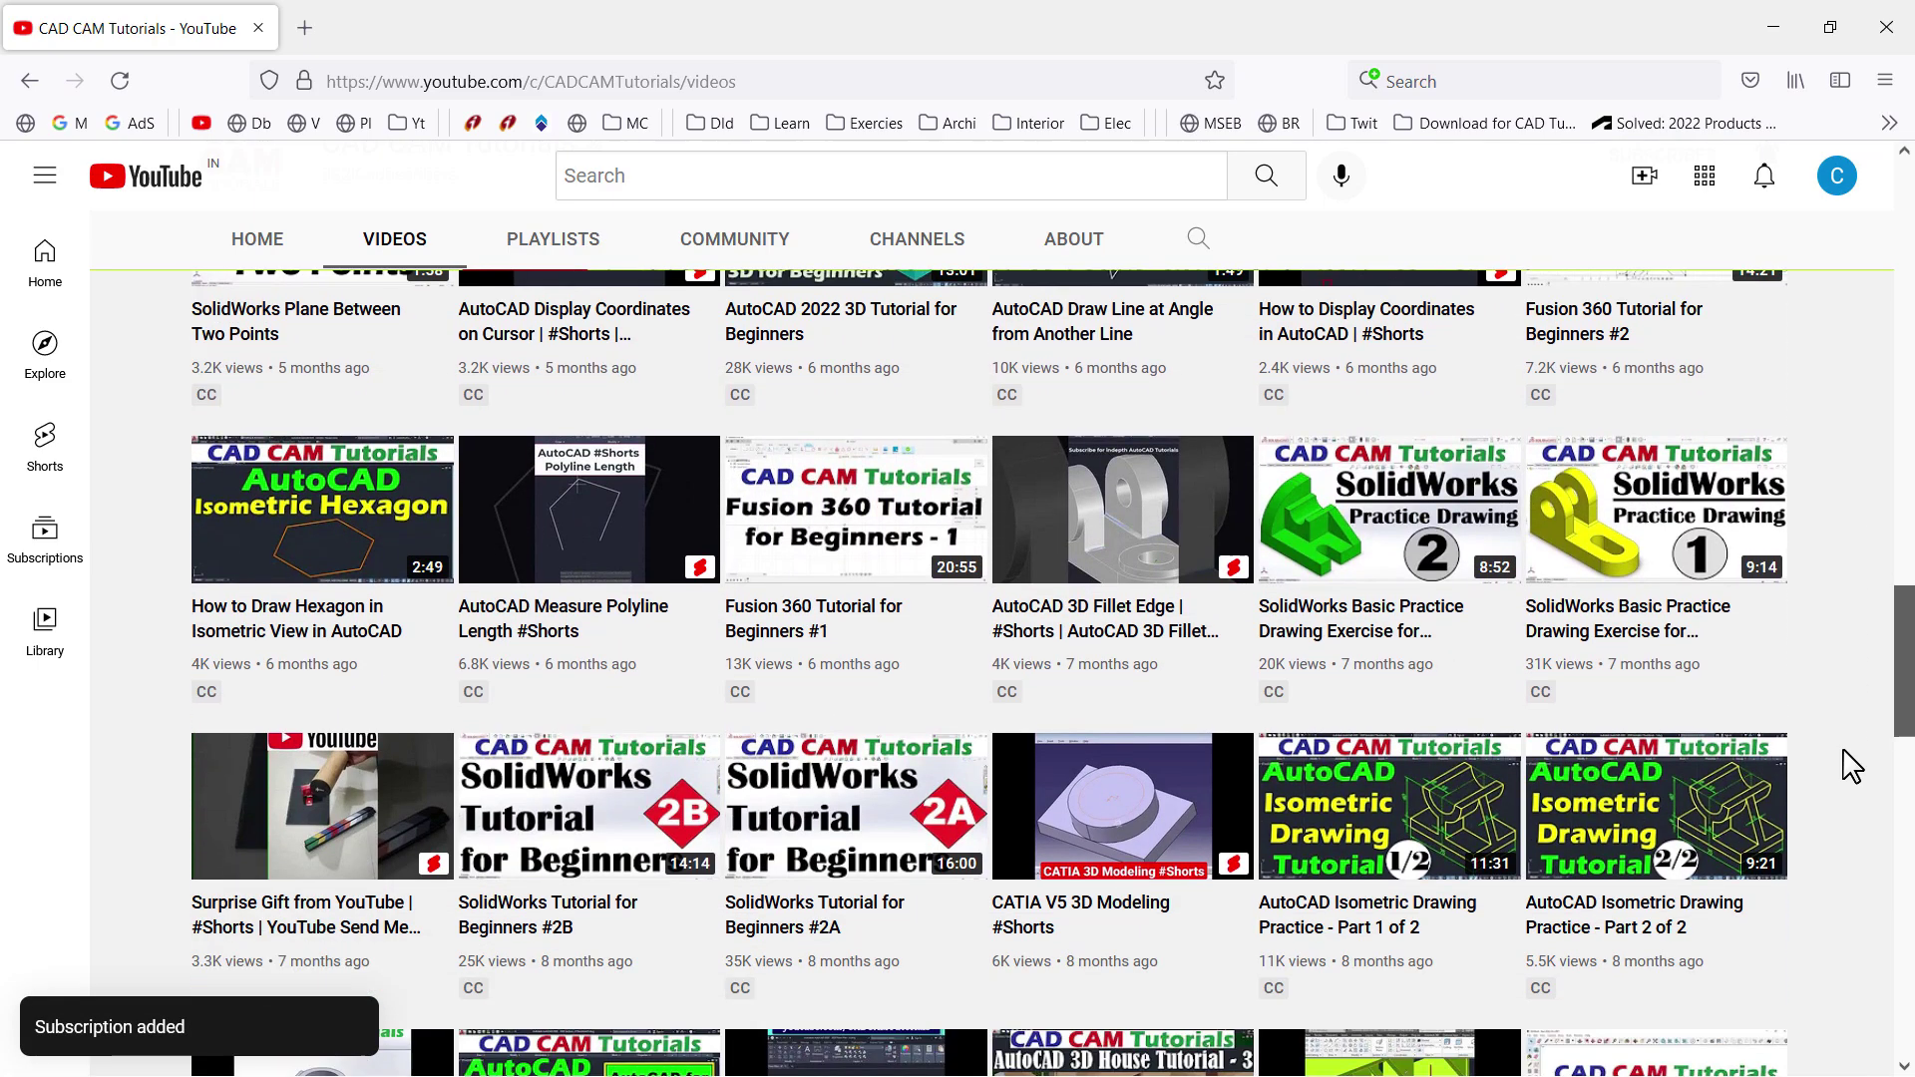
scroll(1851, 766, "down", 6)
scroll(1852, 766, "down", 1)
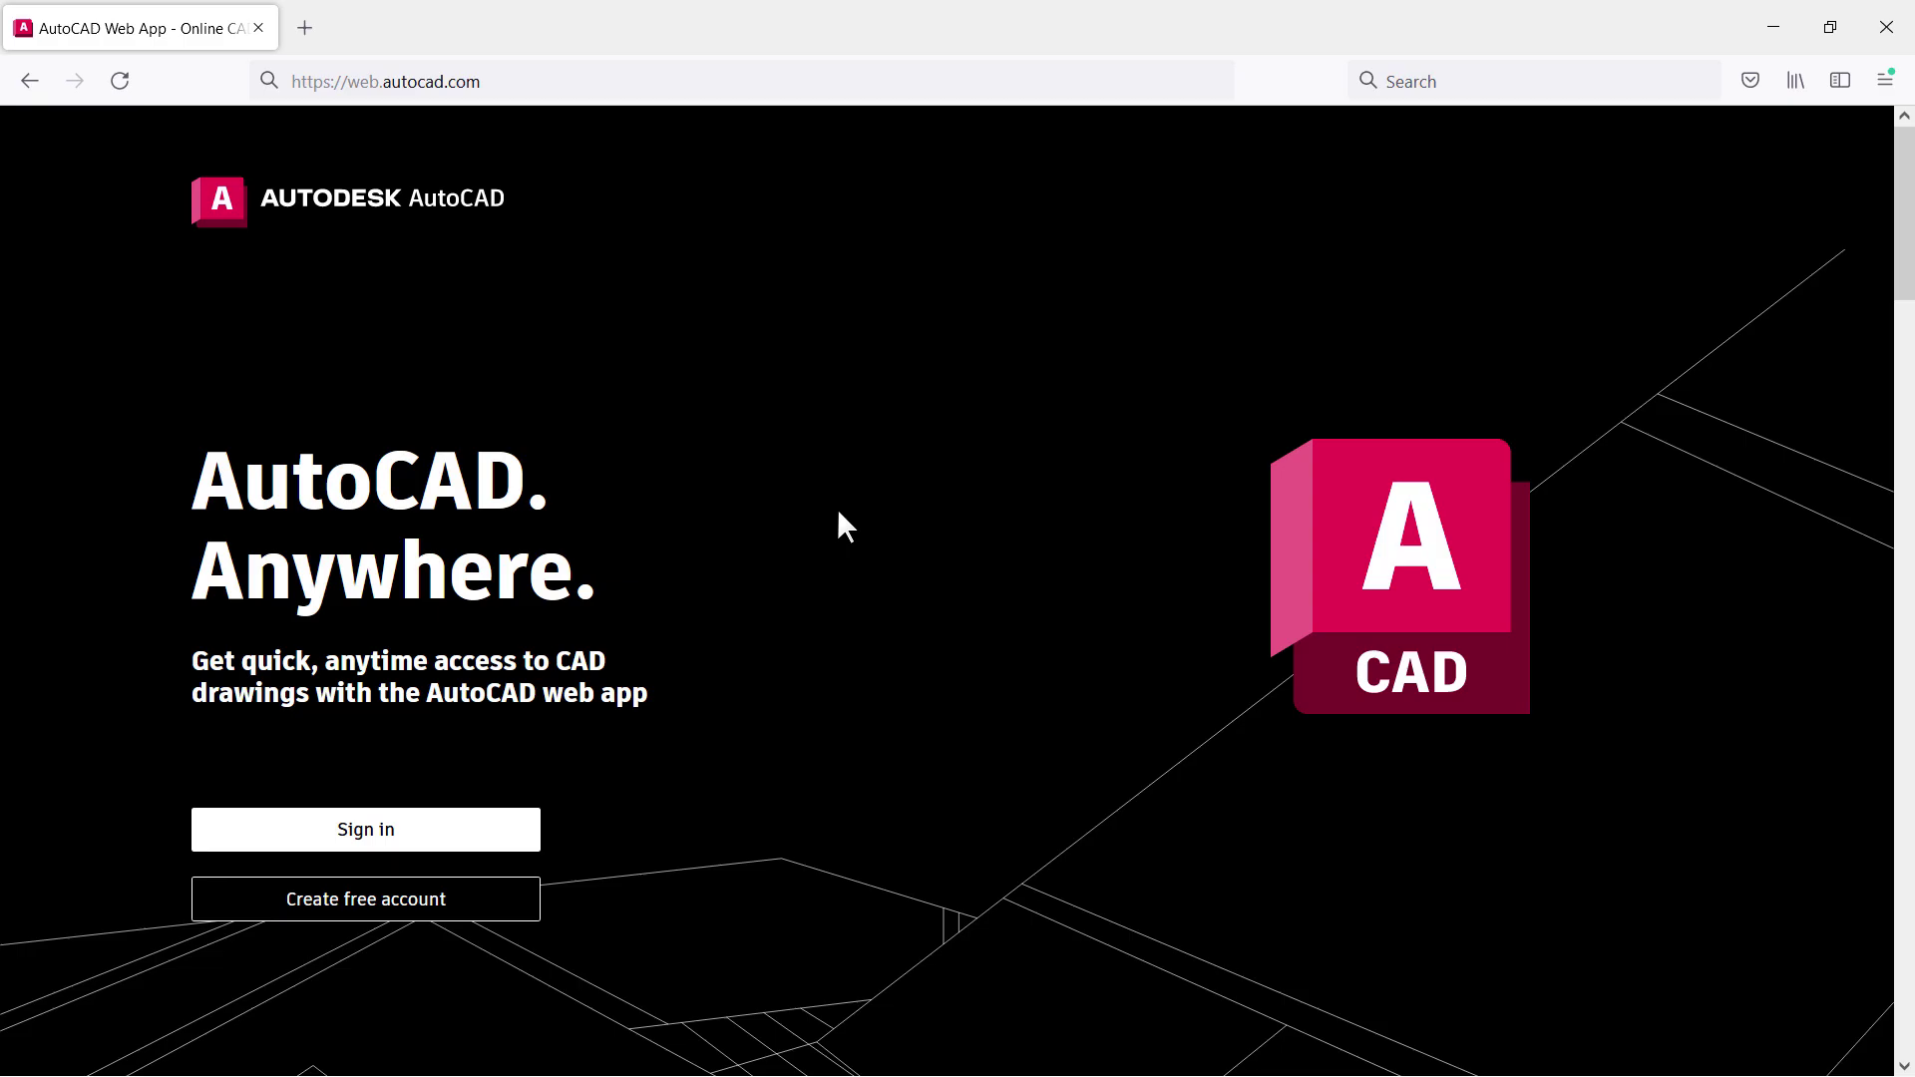
Load web.autocad.com and open the Create free account form
left_click(541, 88)
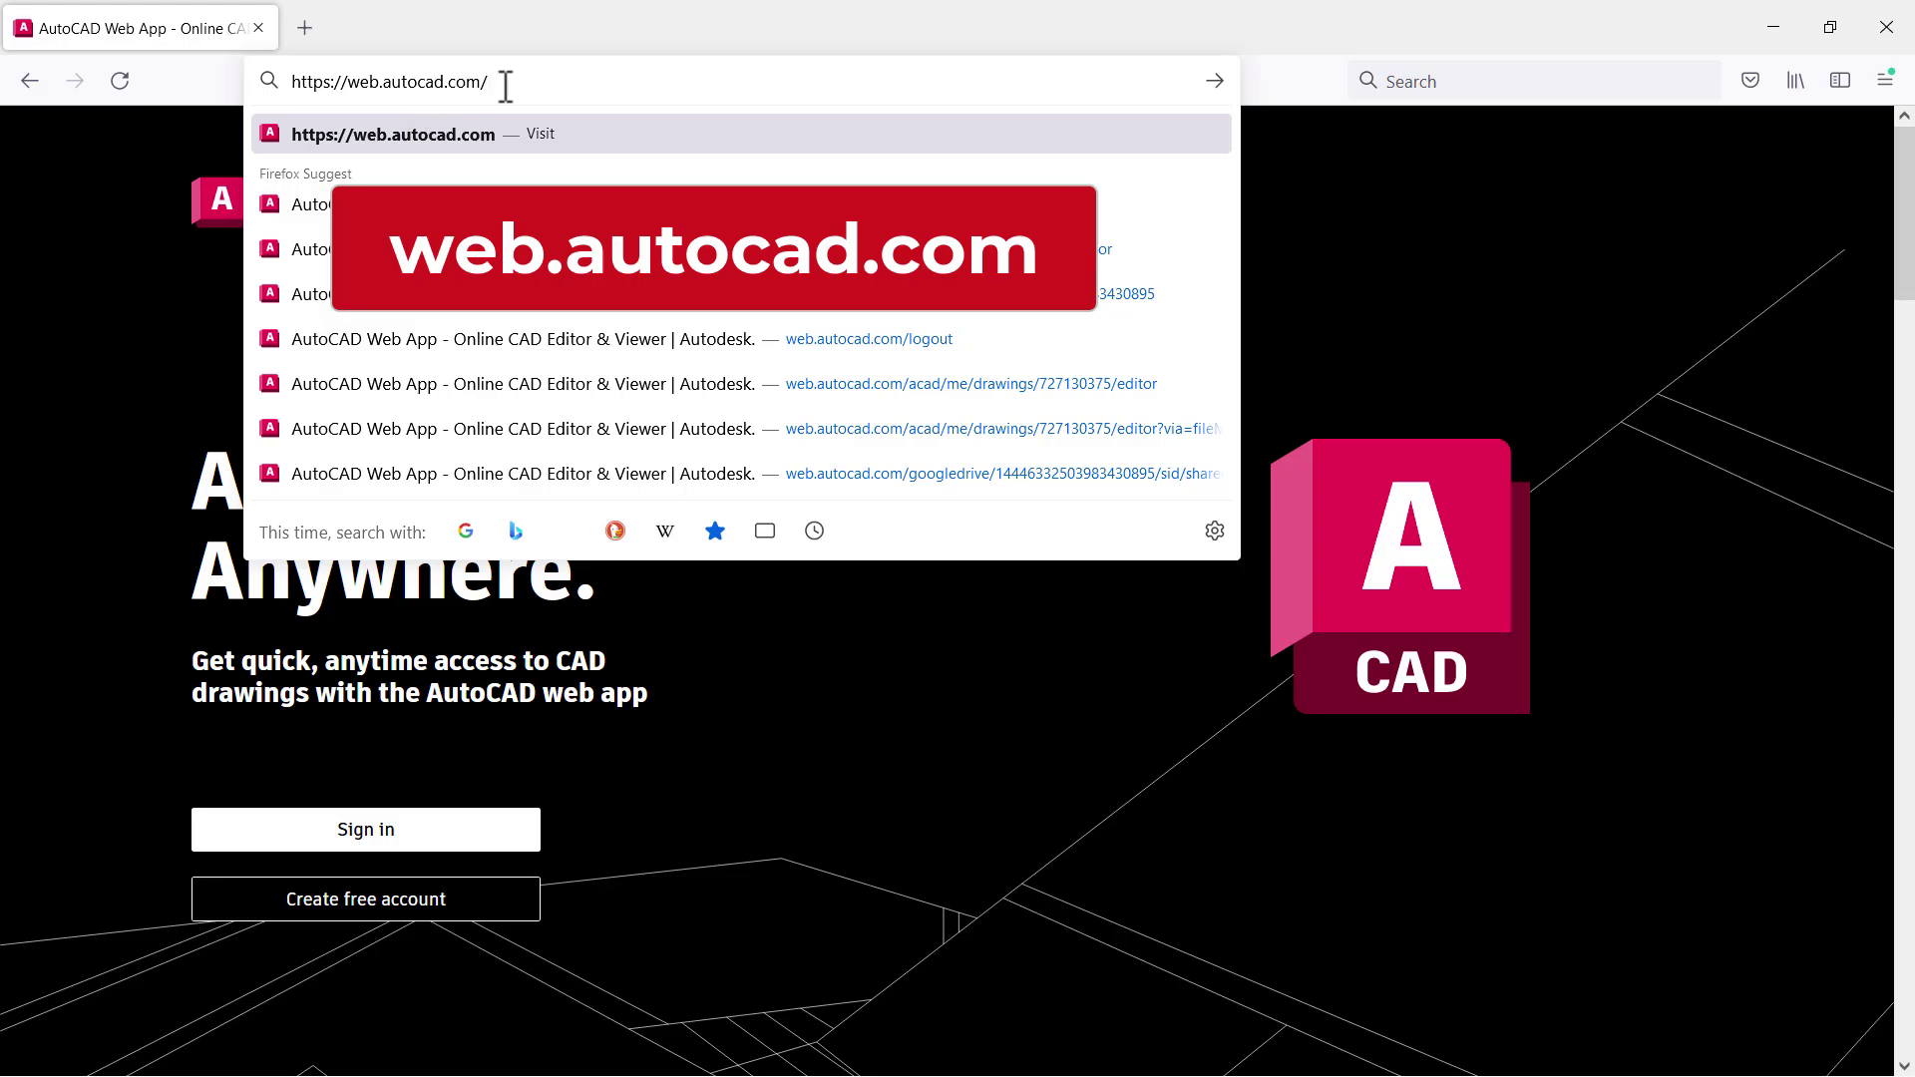
key("Return")
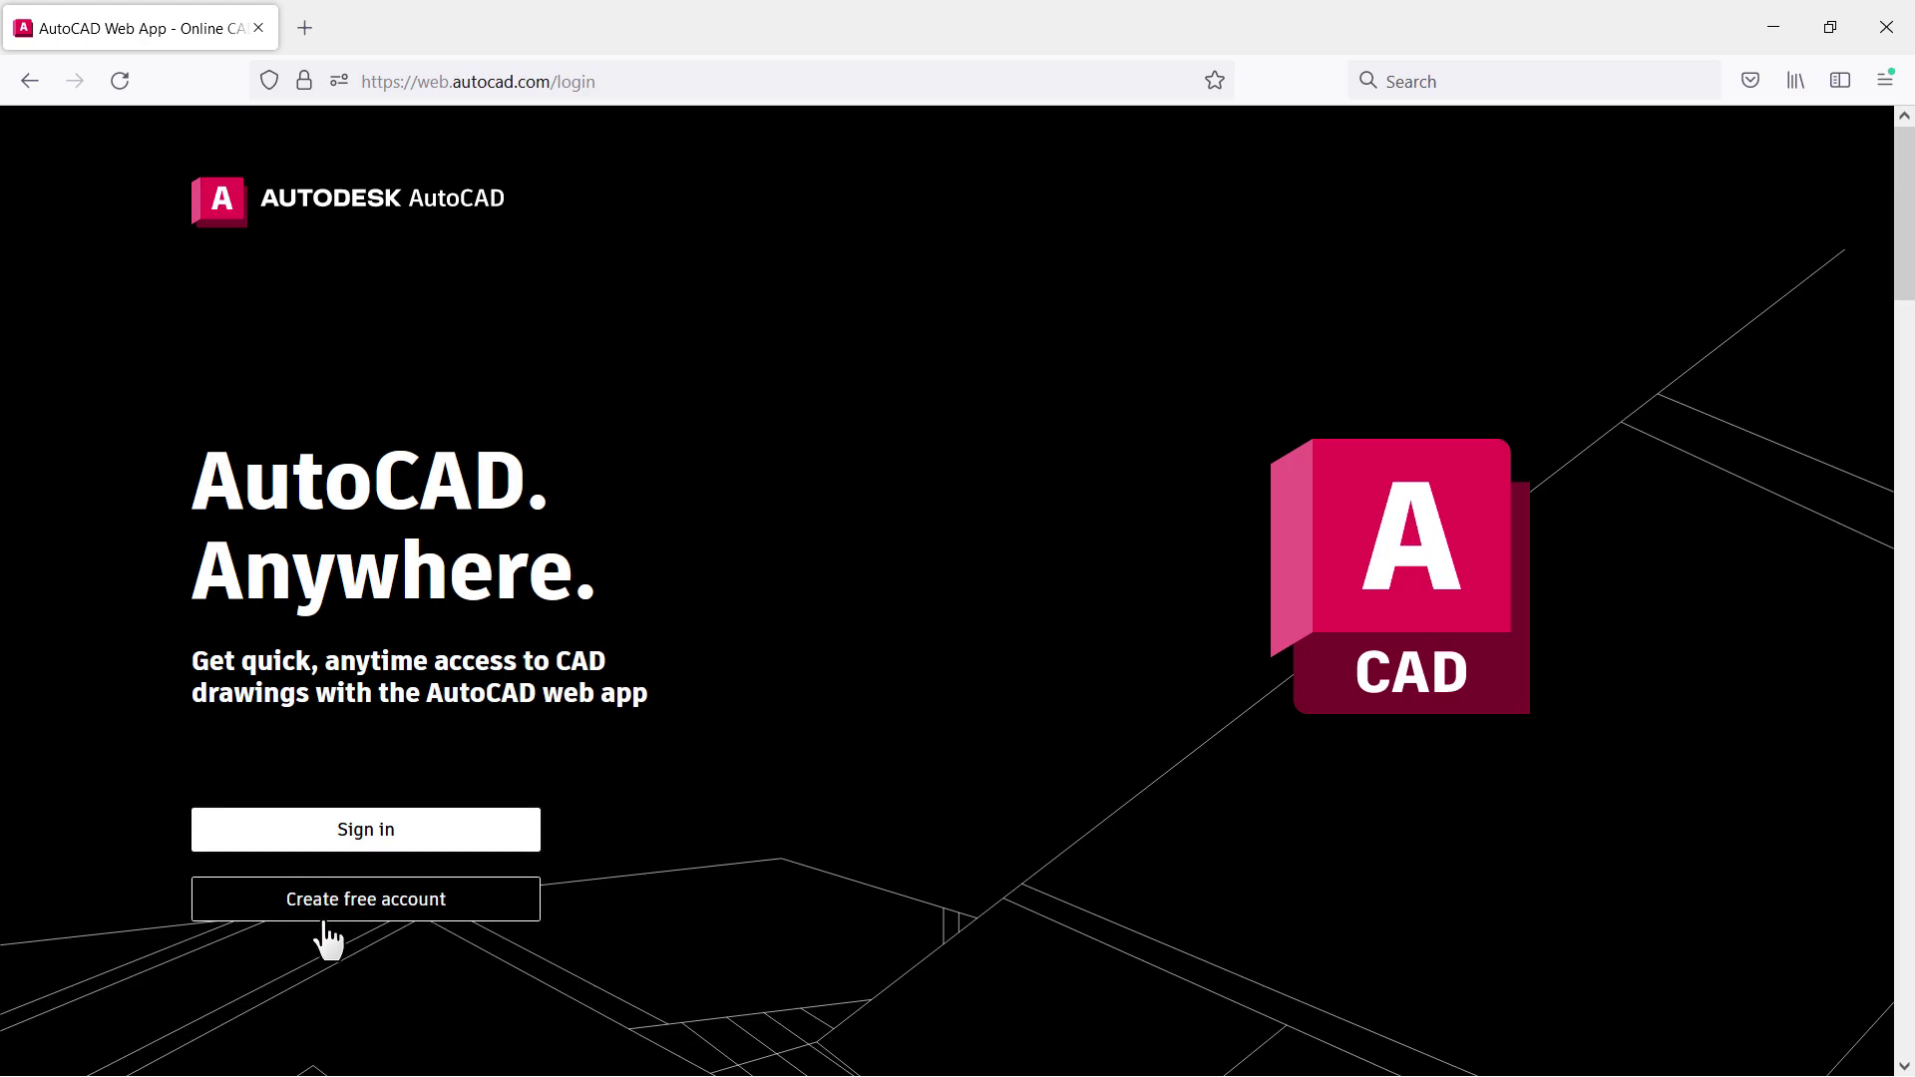
left_click(379, 910)
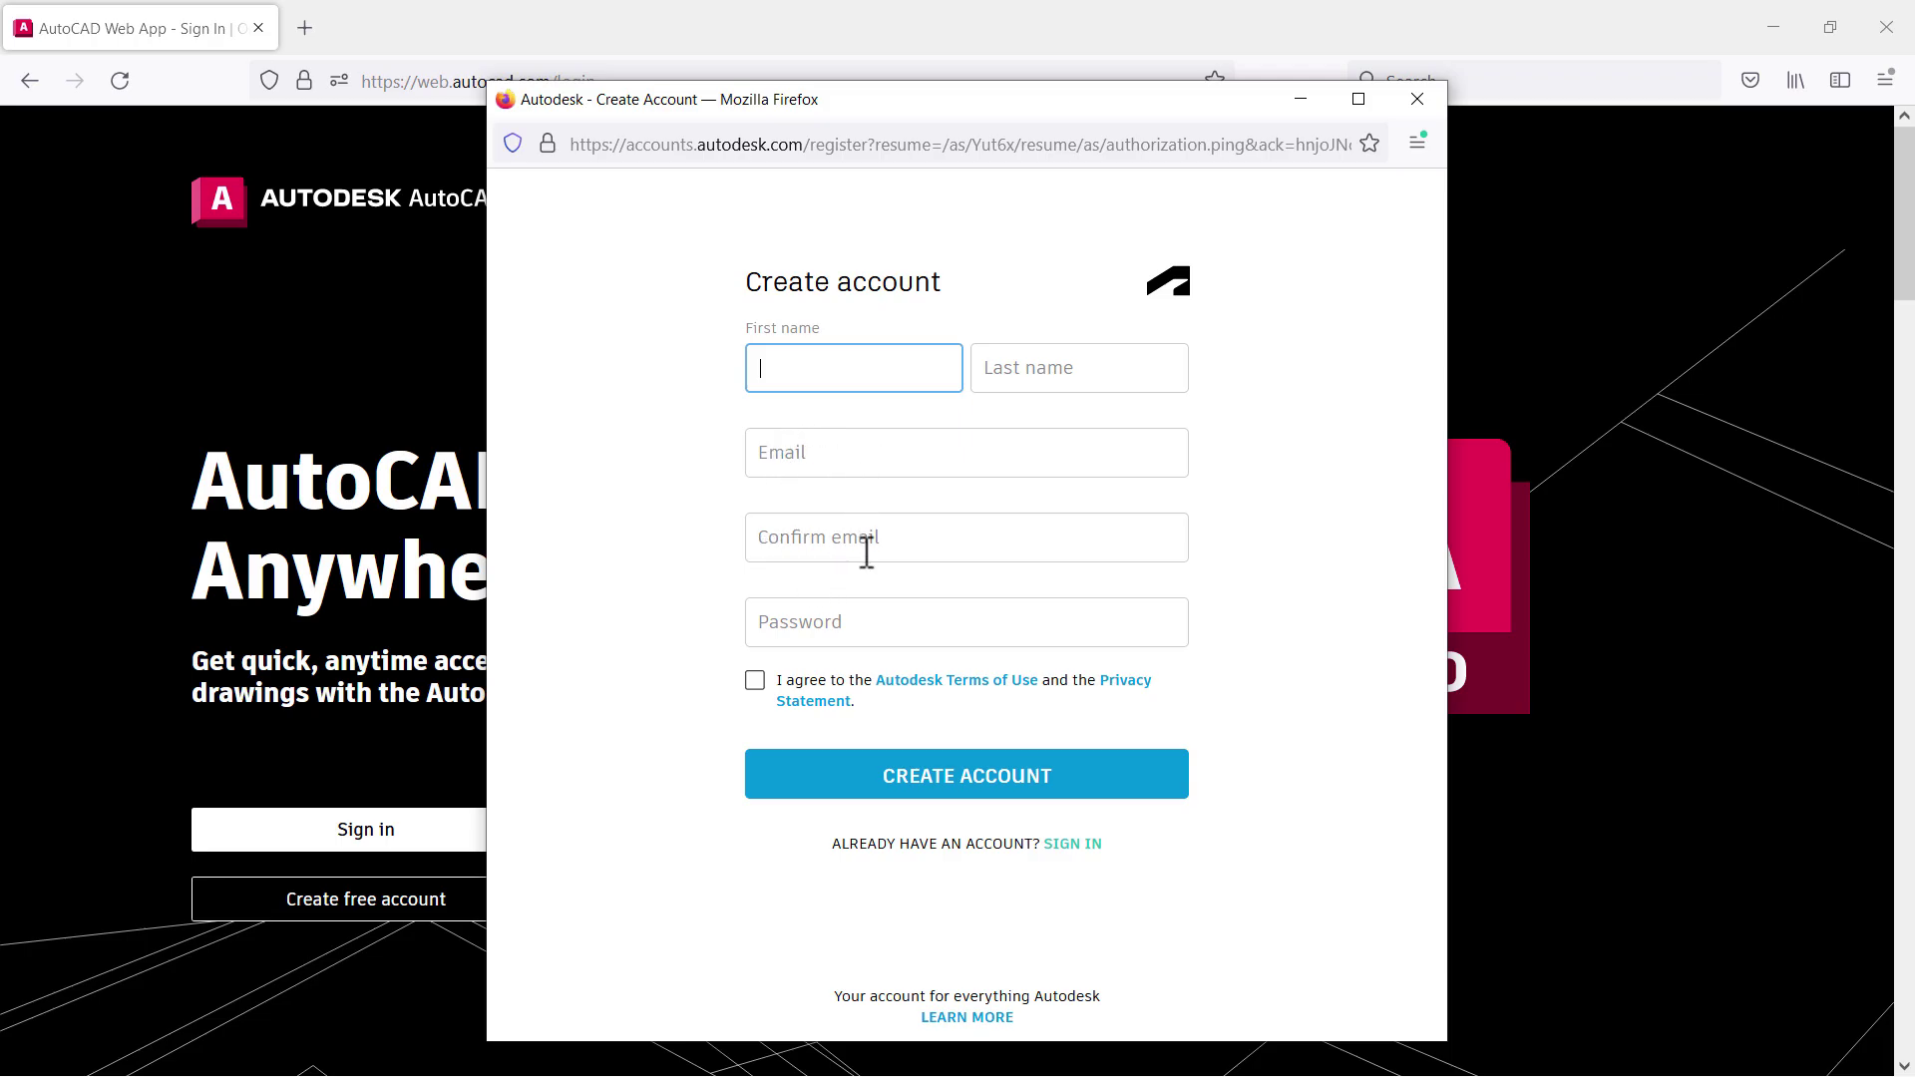
Check the password requirements, then close the Create account popup without signing up
left_click(785, 625)
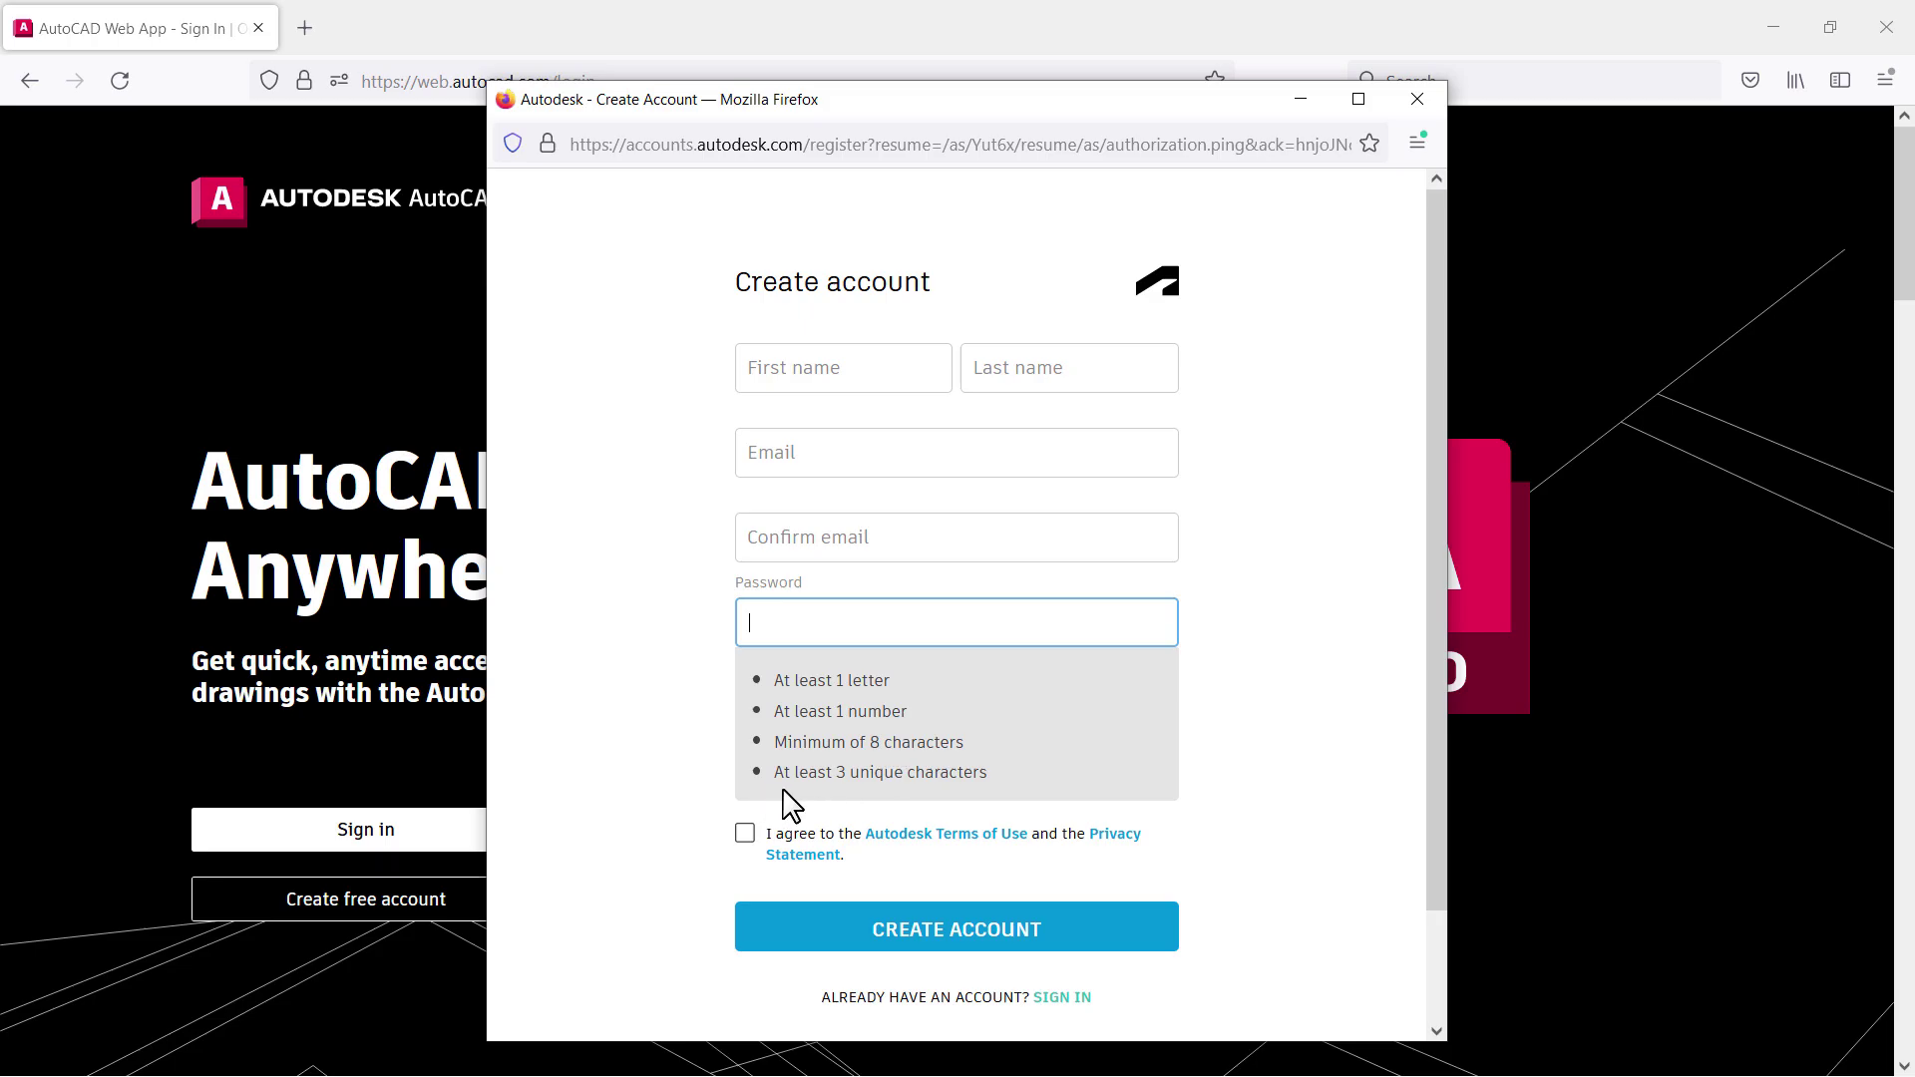
left_click(631, 670)
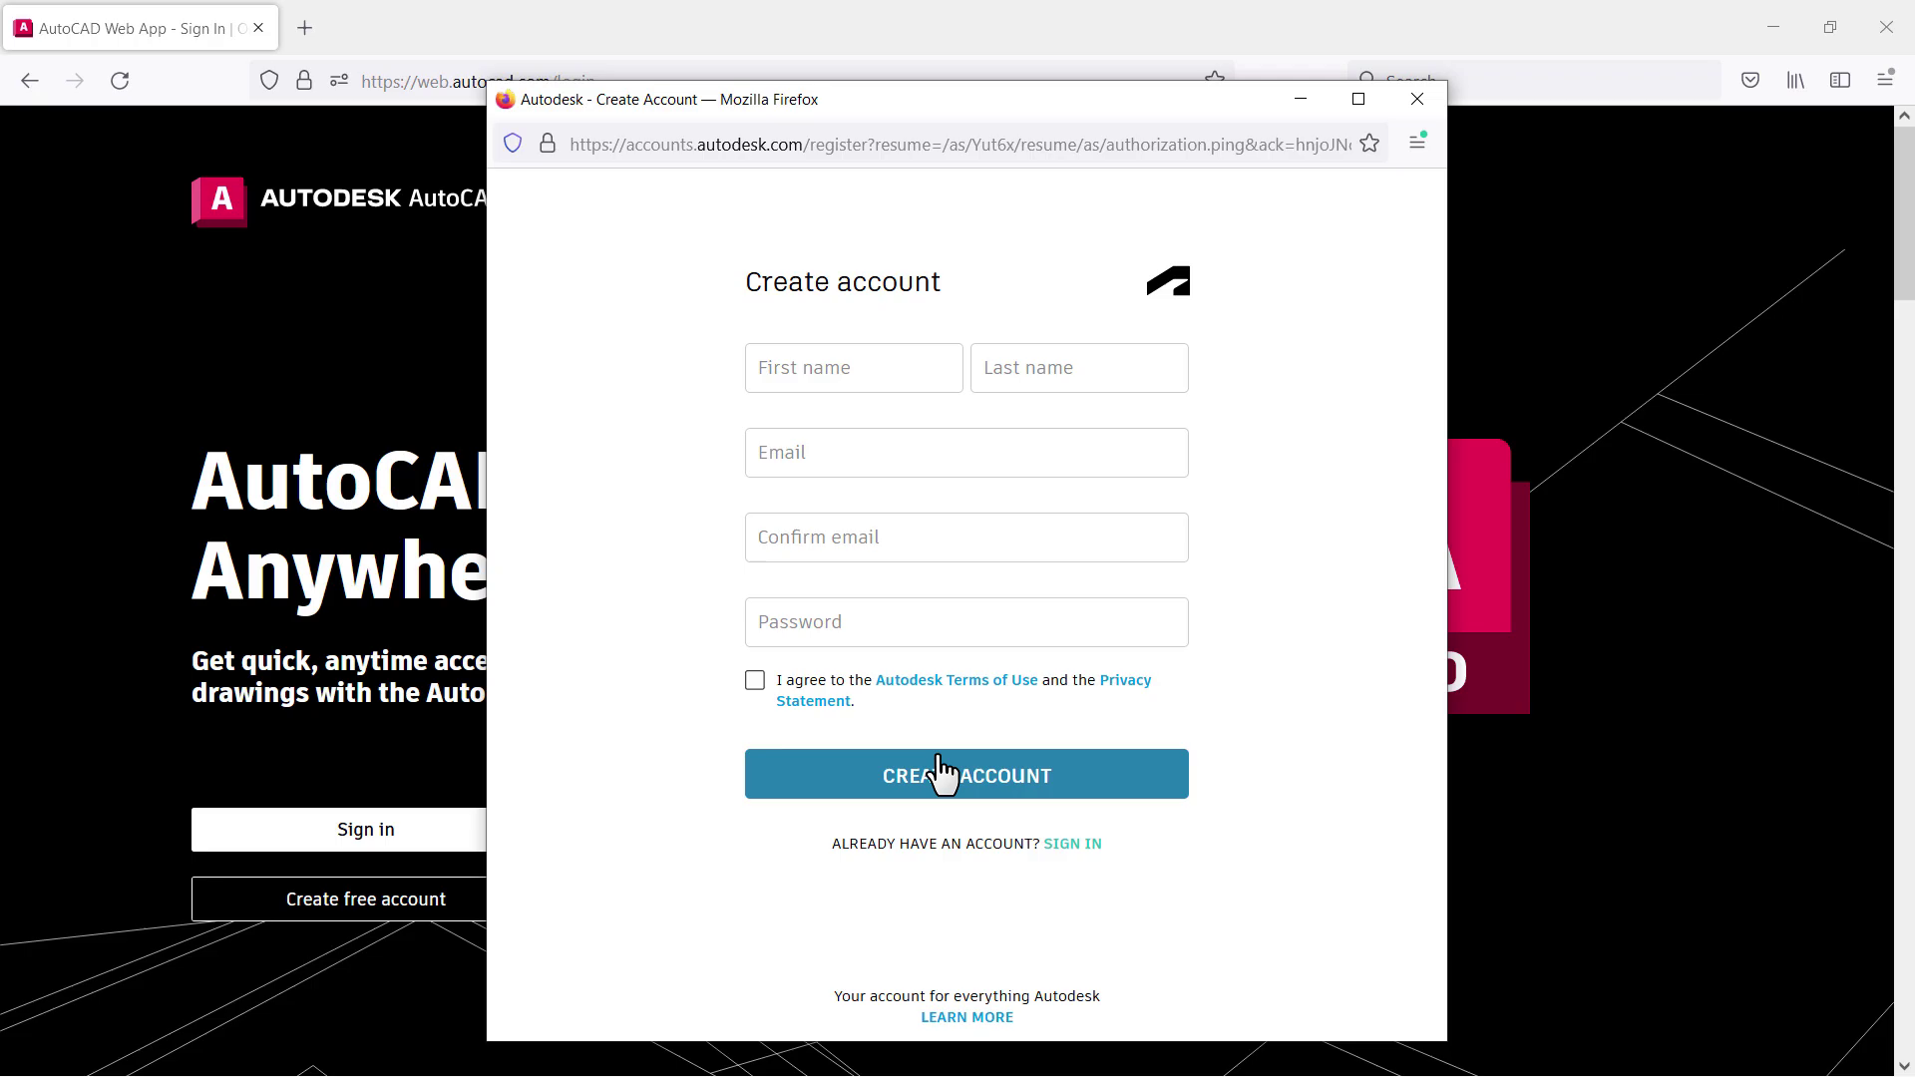
left_click(1417, 98)
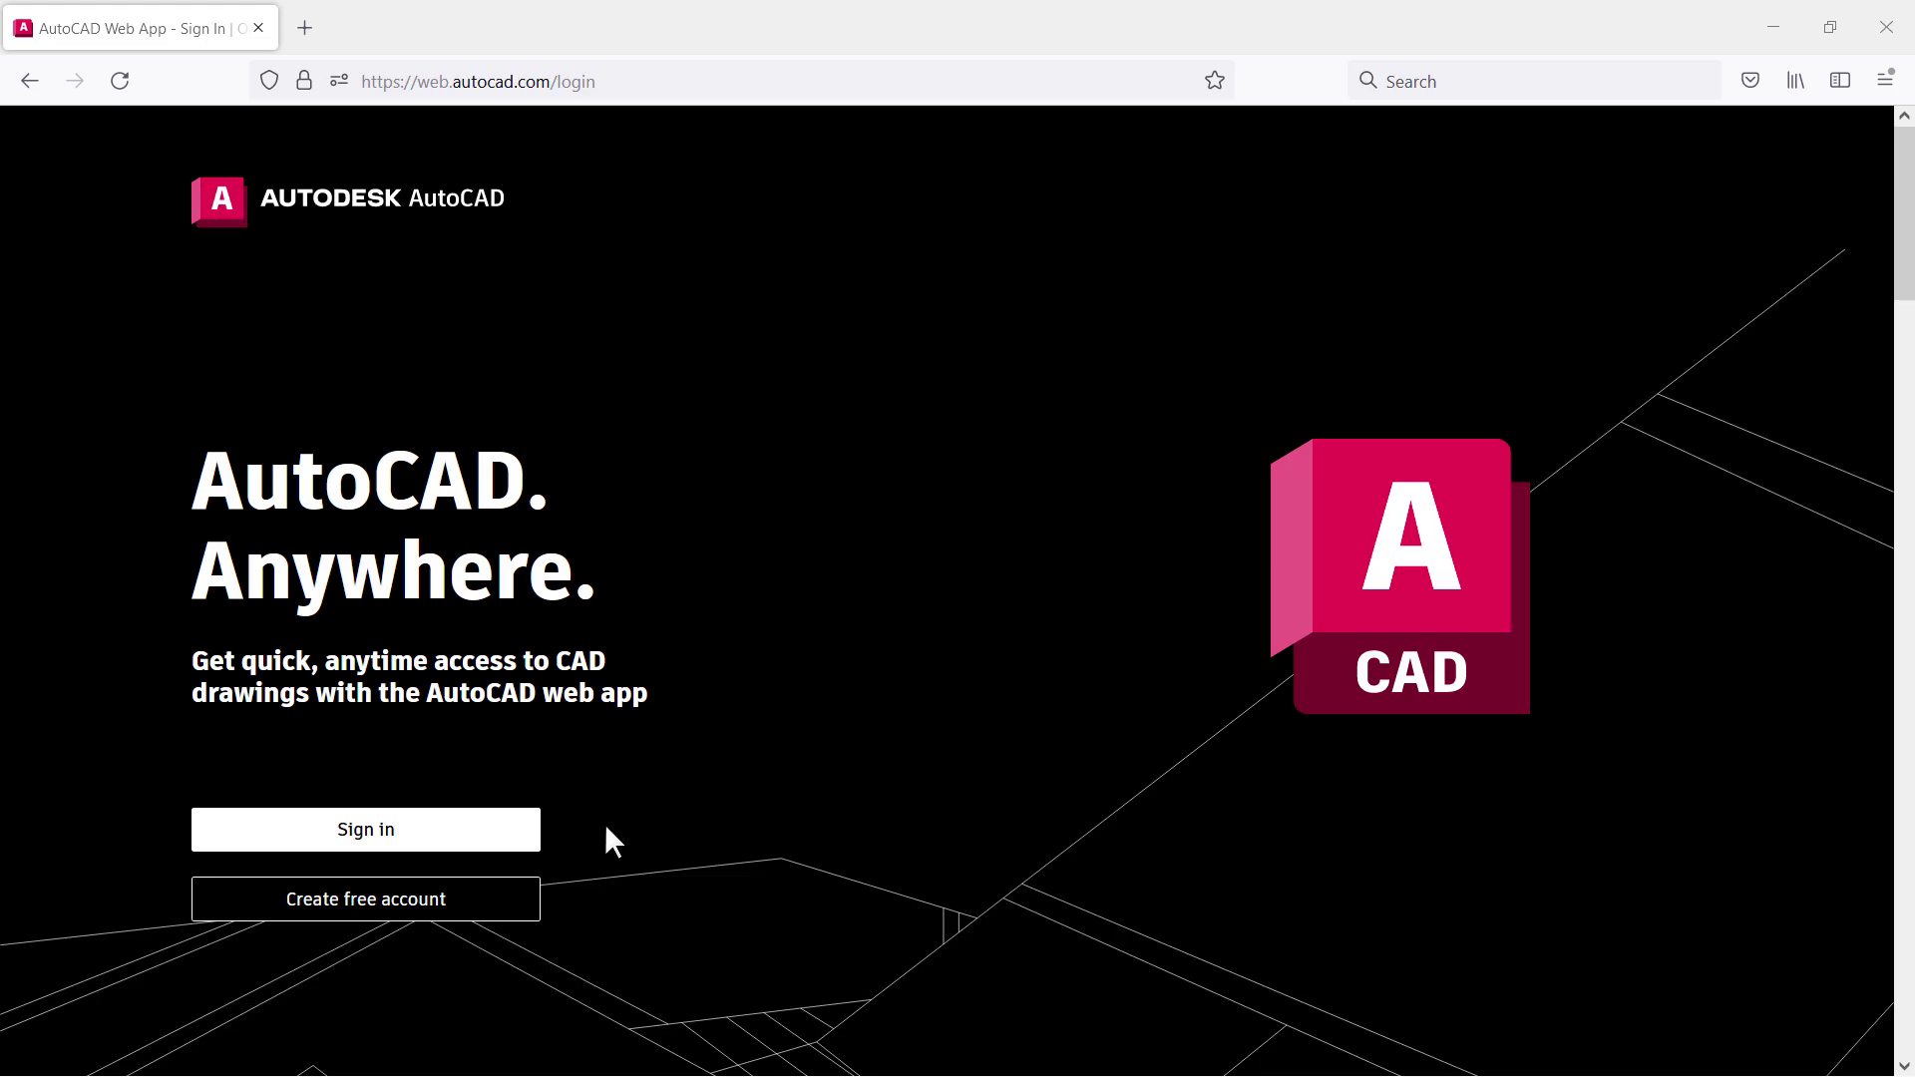
Sign in to the Autodesk account with the account email and password
left_click(376, 849)
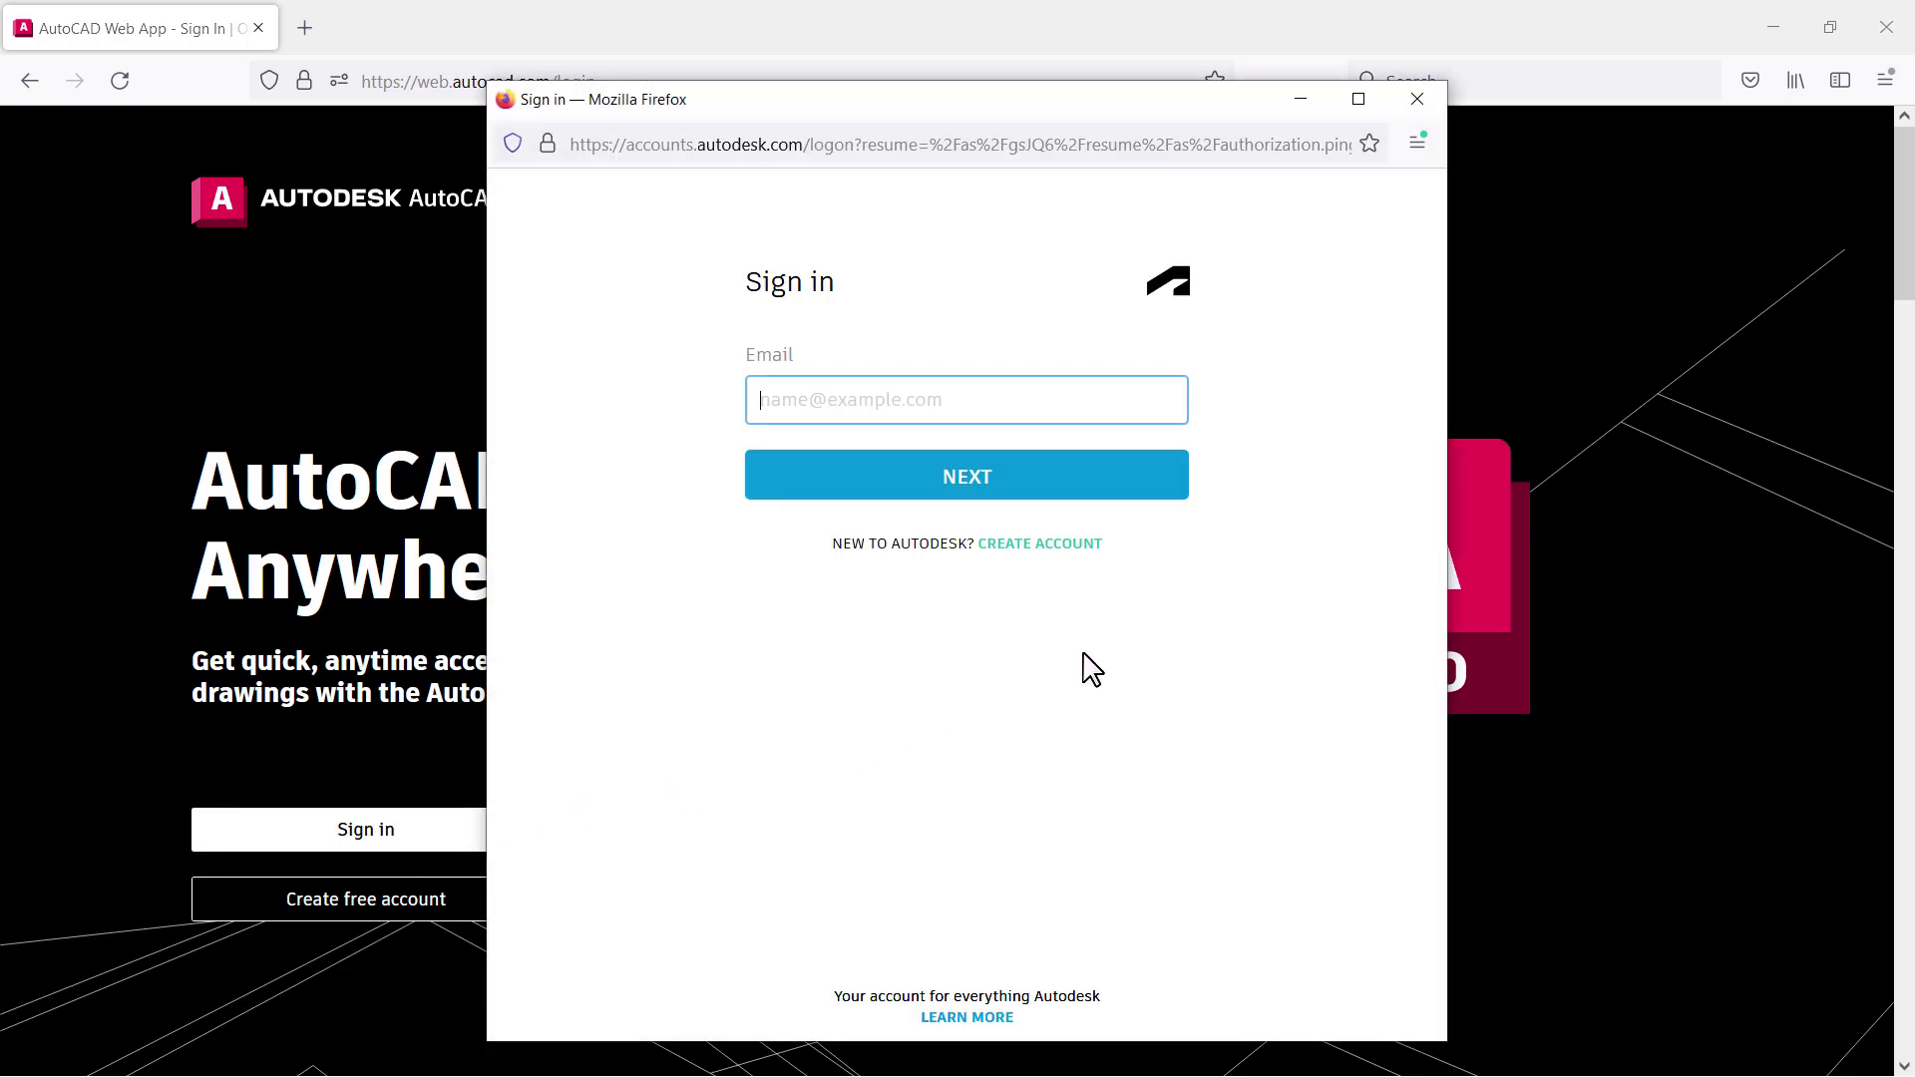
type("user")
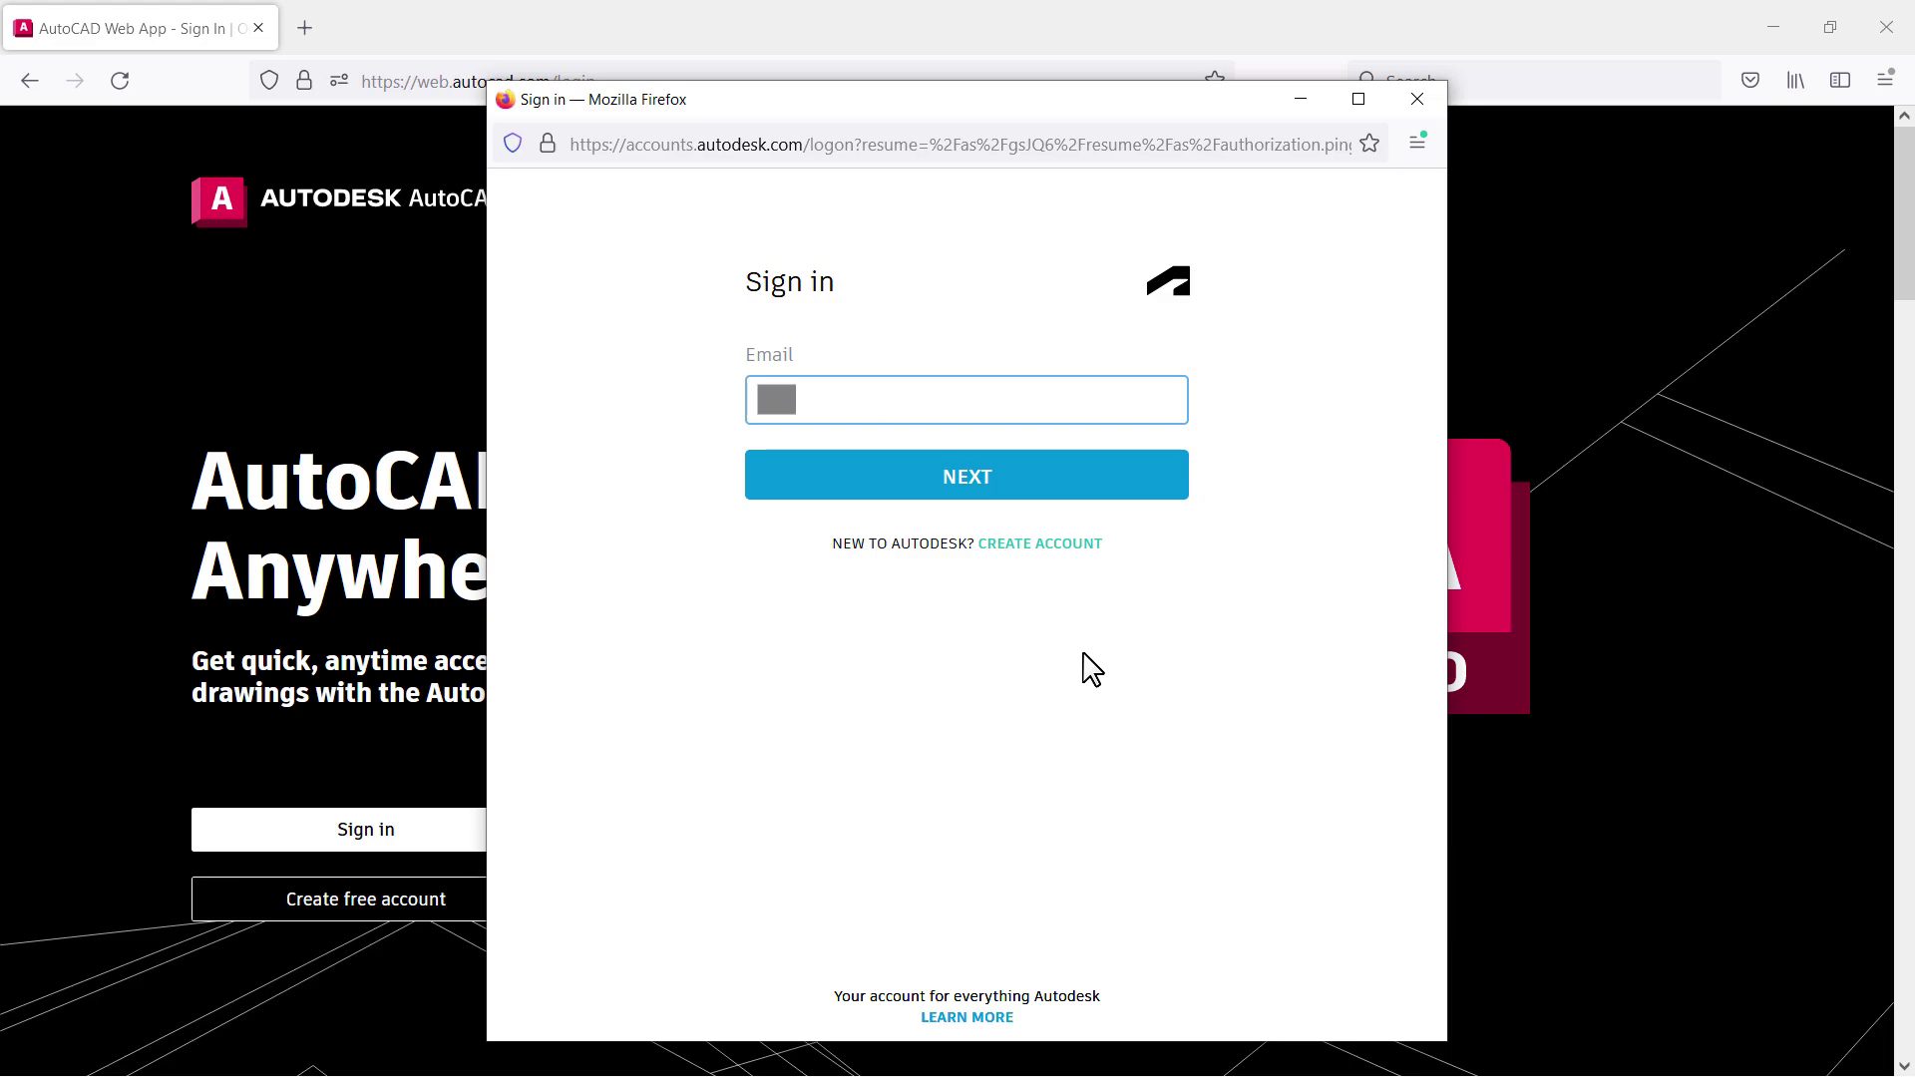
type("@gmail.com")
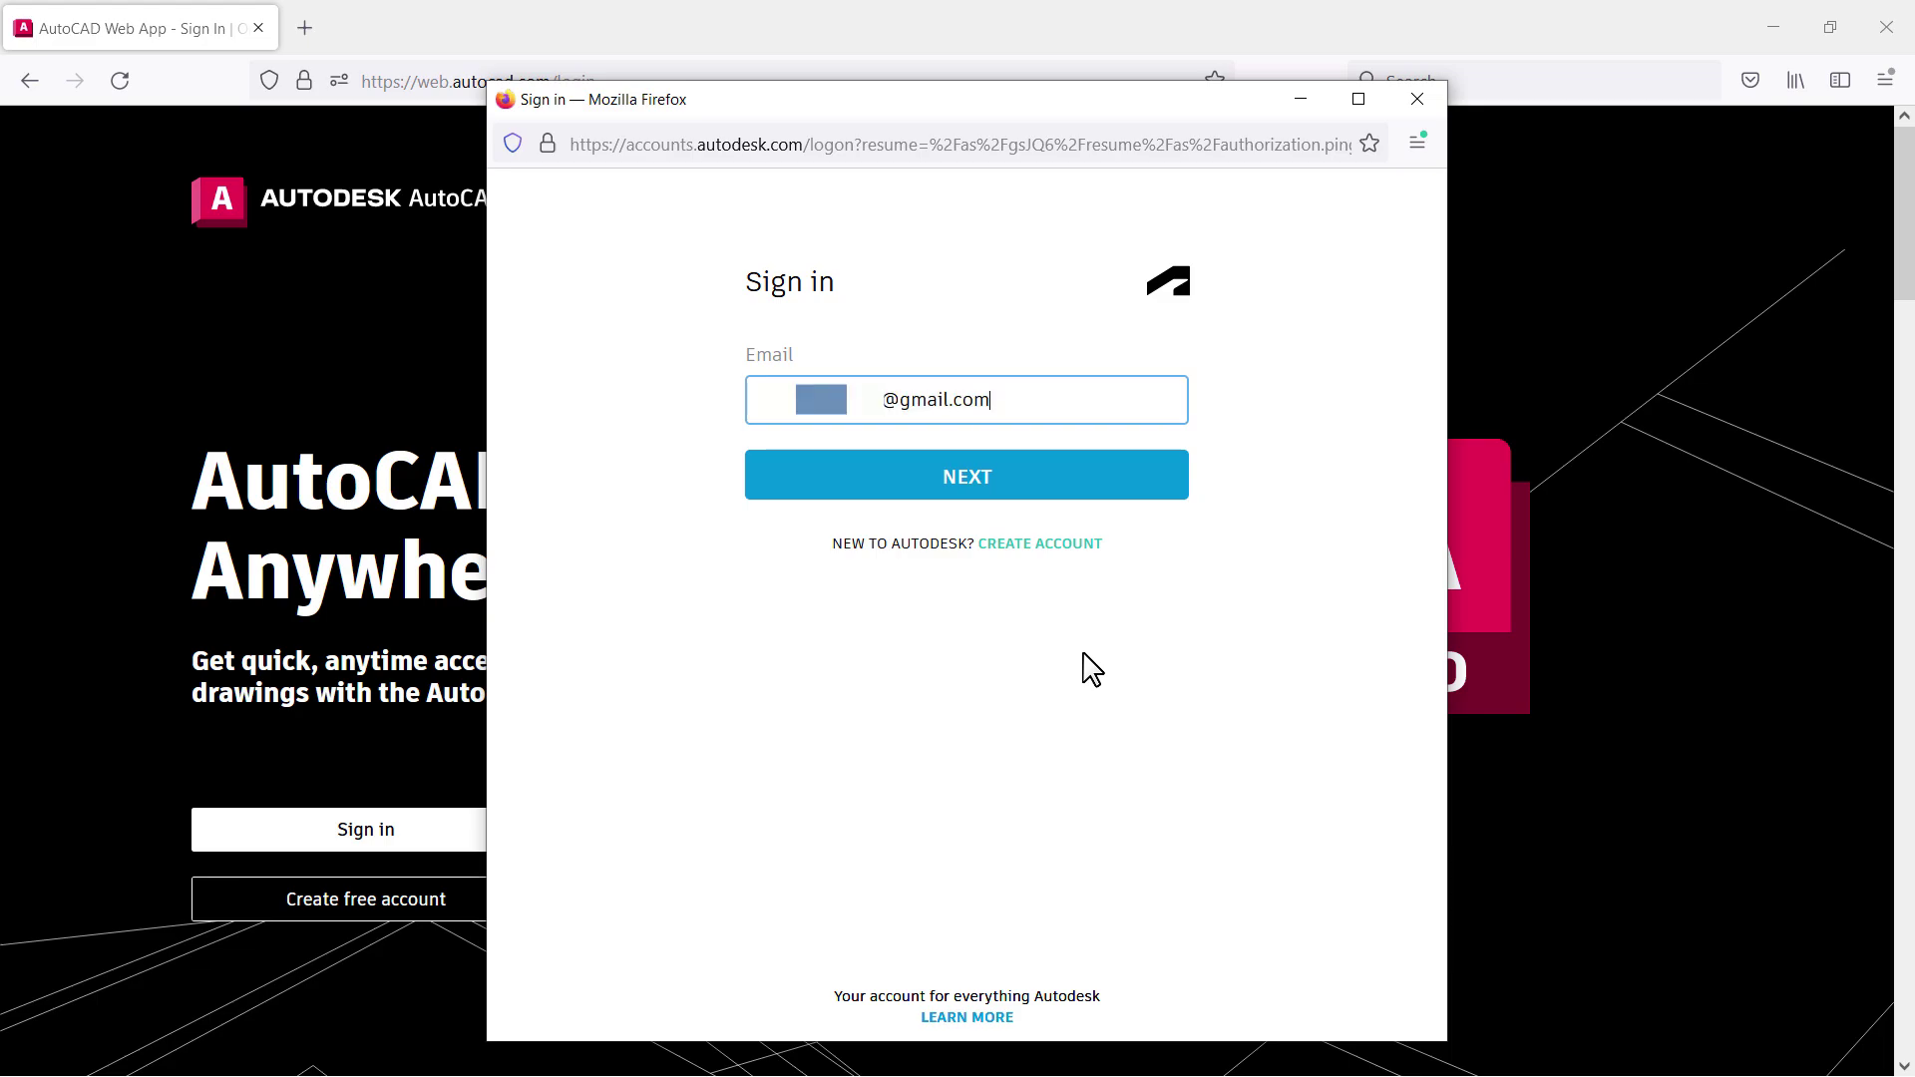
key("Return")
type("********")
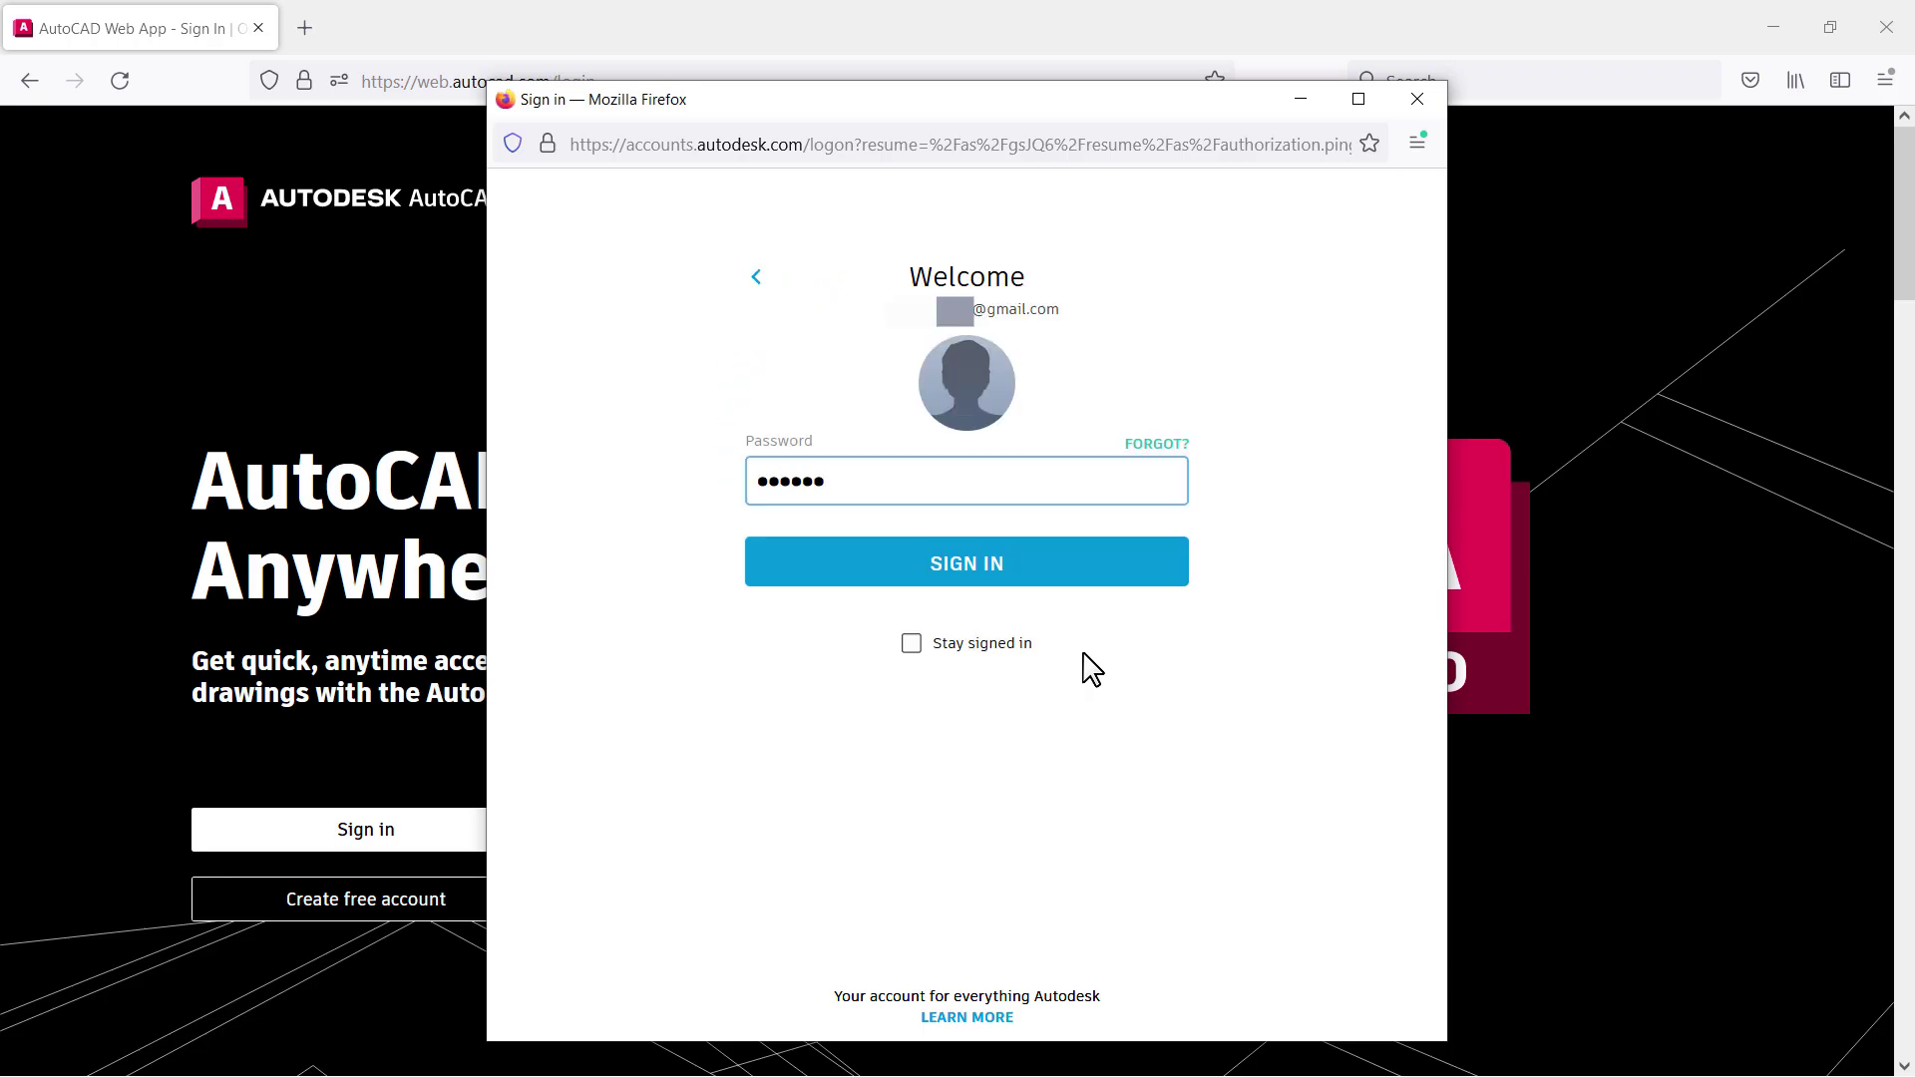
key("Return")
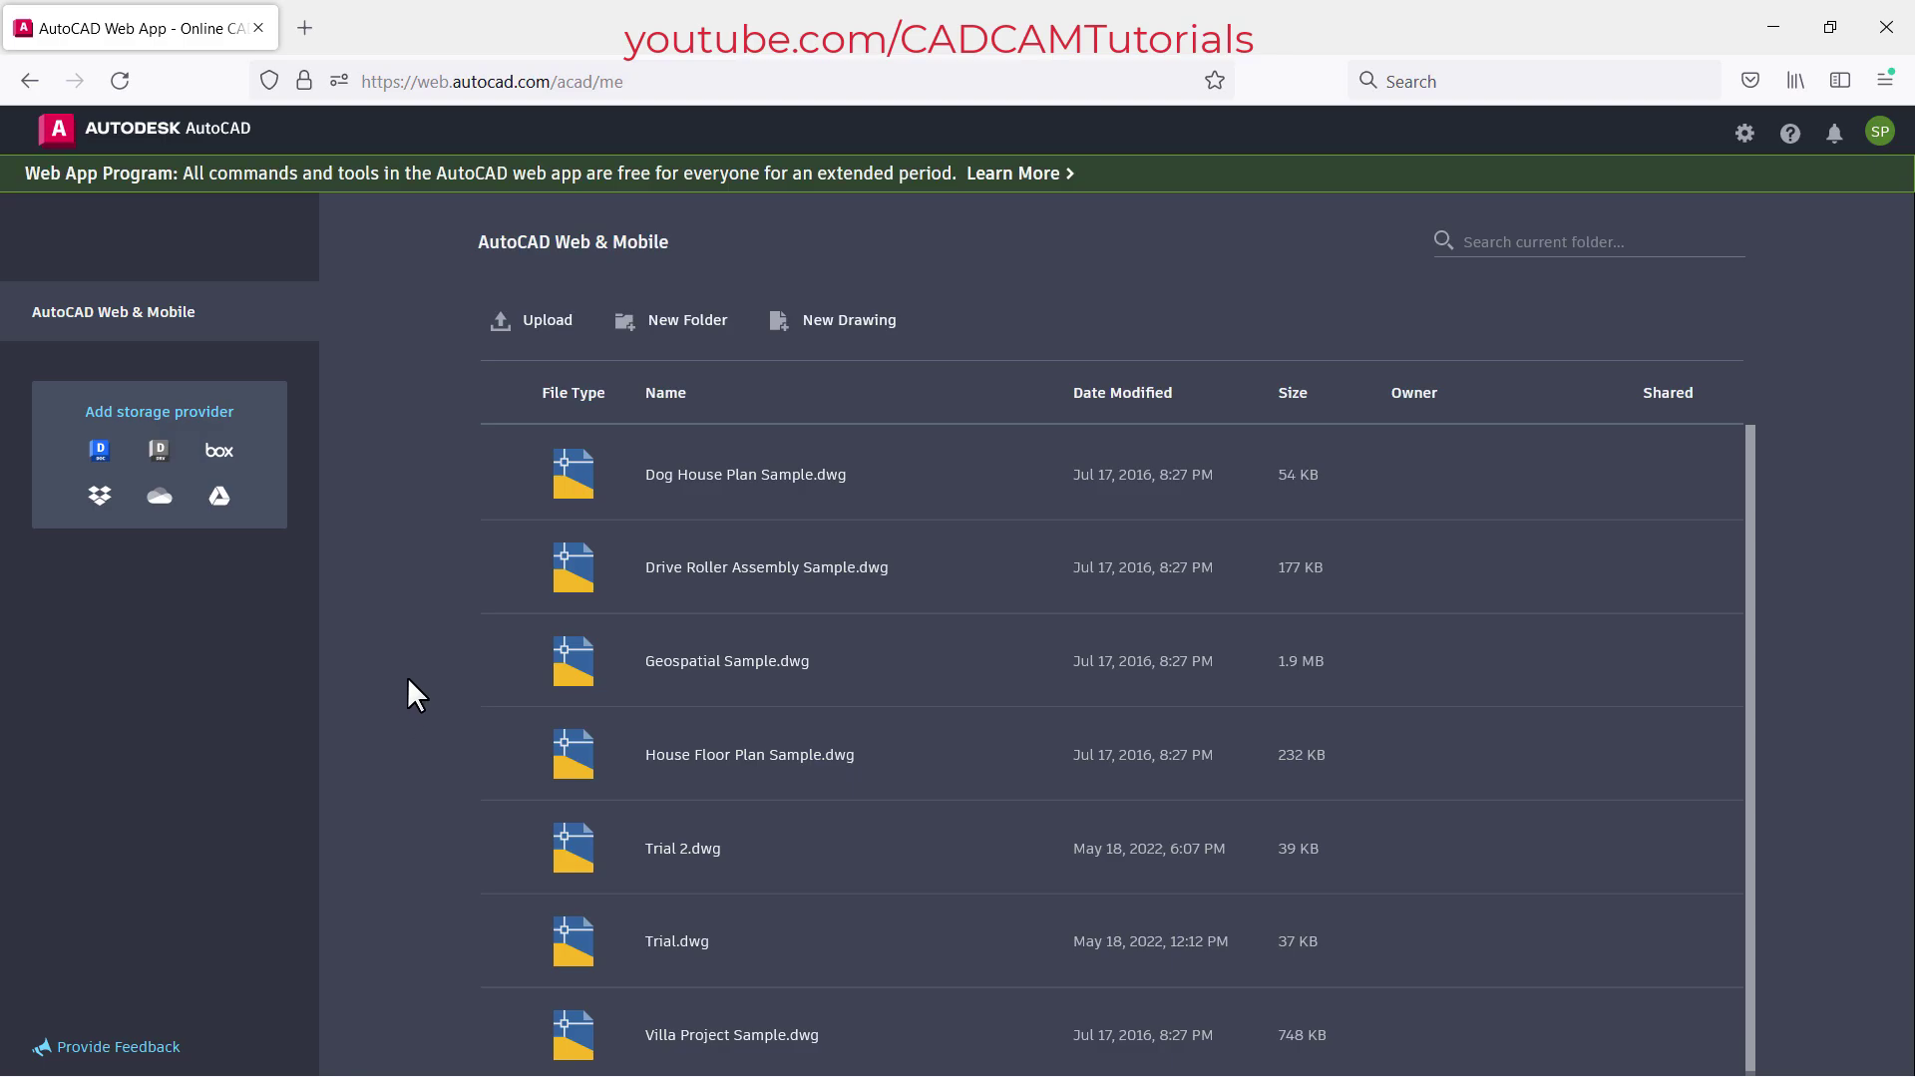
left_click(547, 327)
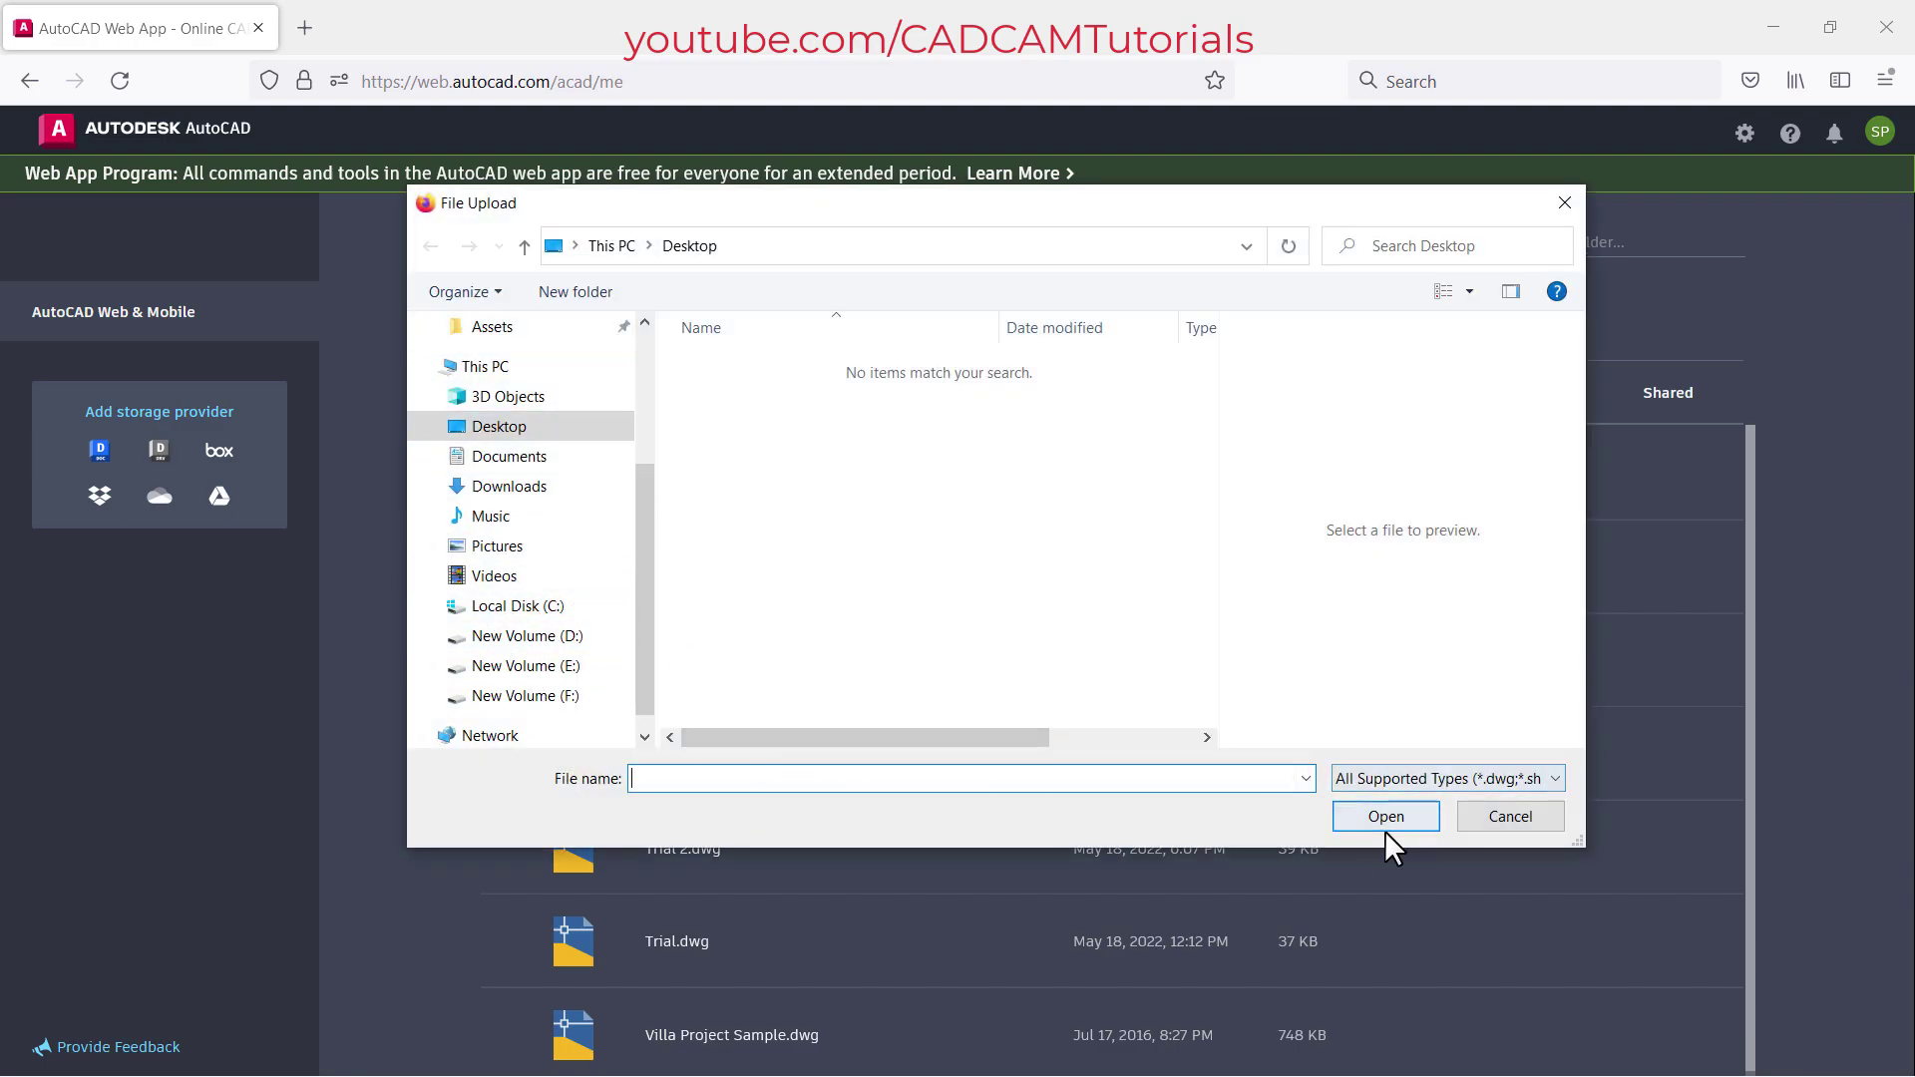
left_click(1510, 817)
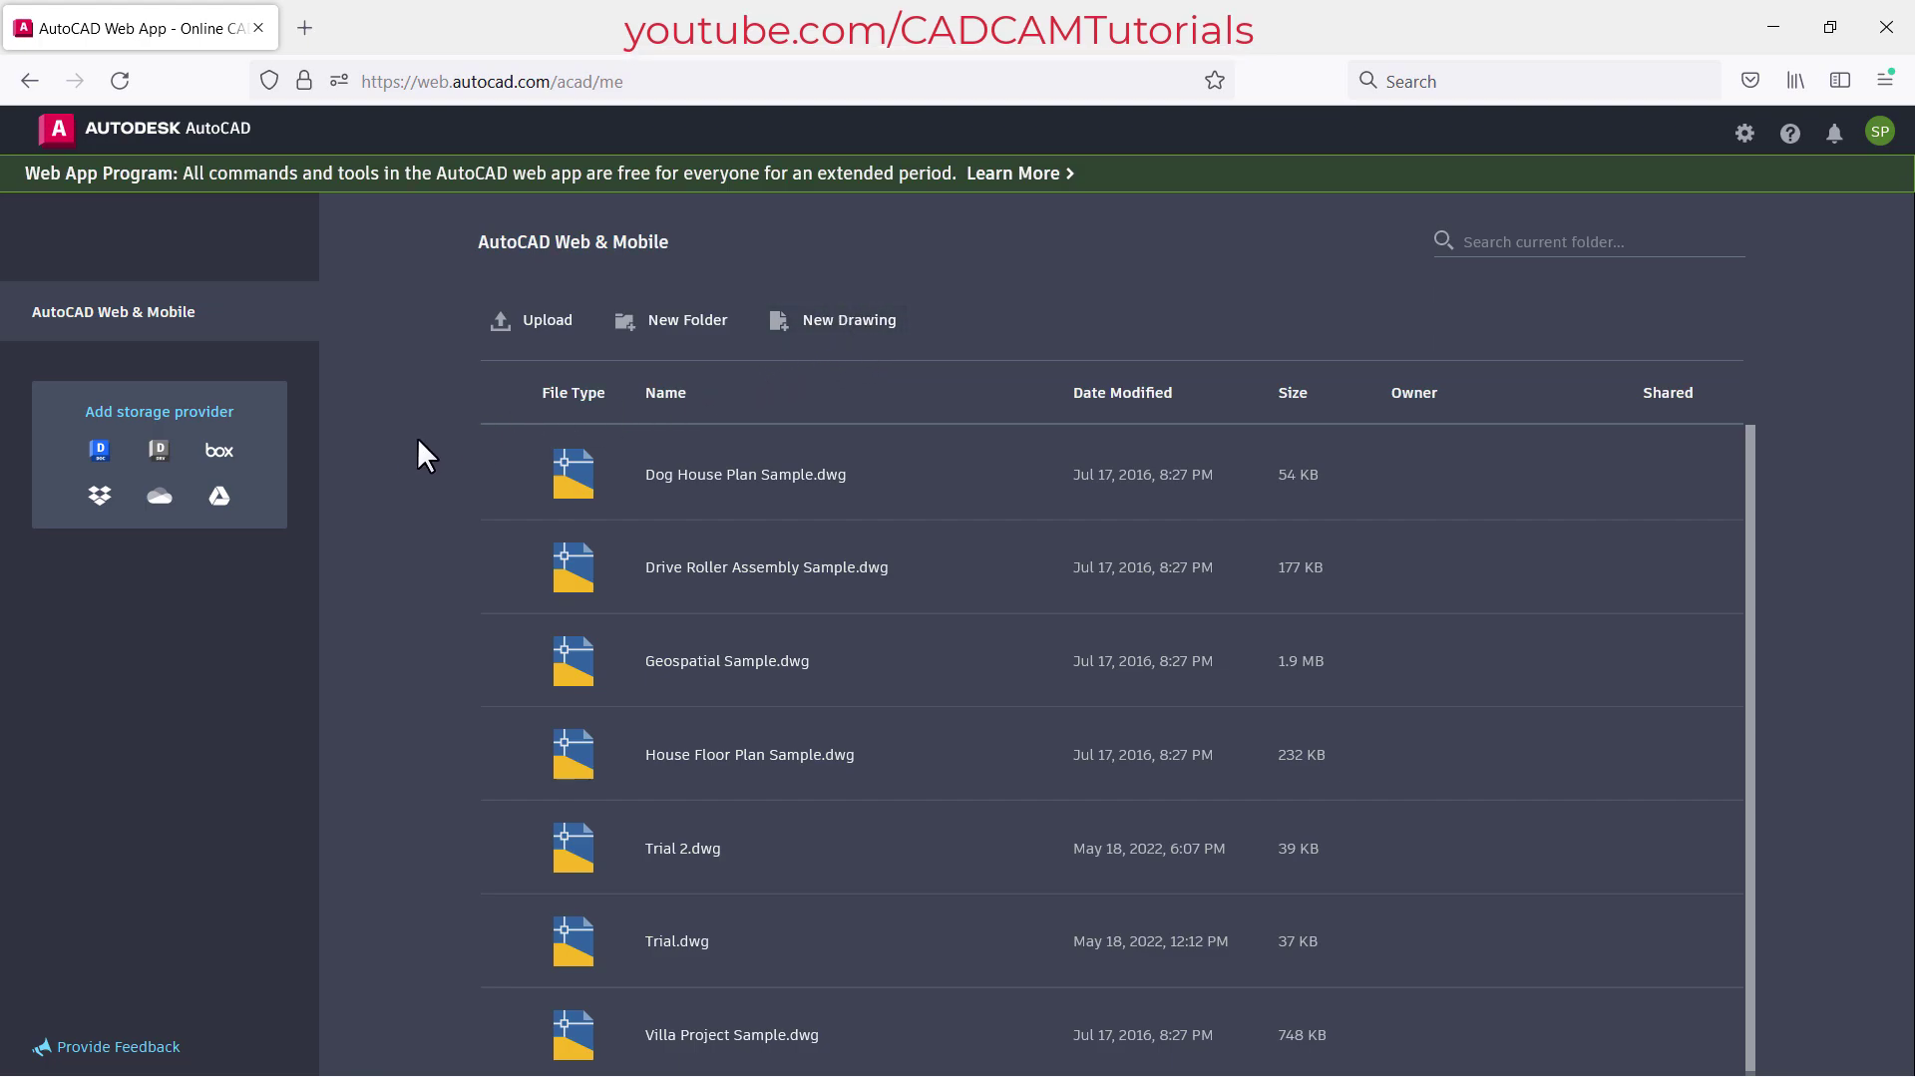
left_click(262, 508)
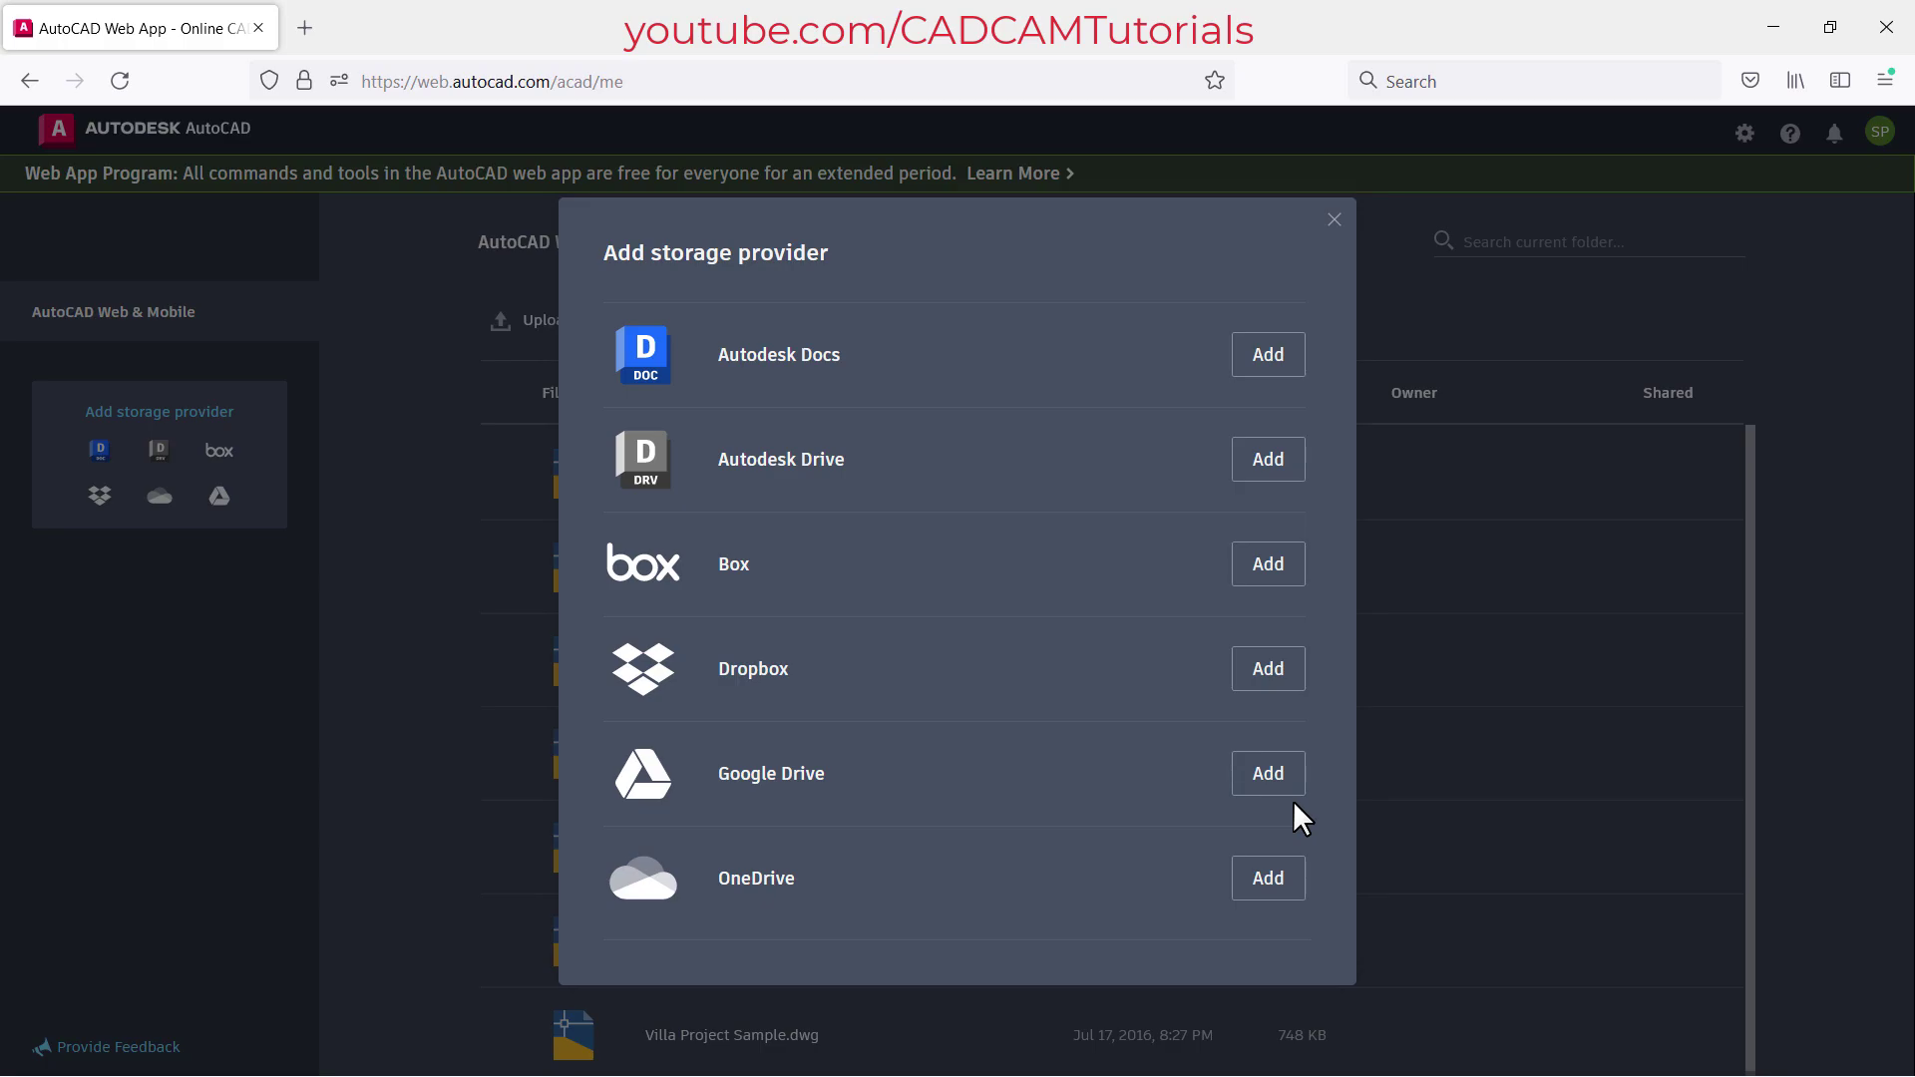
left_click(1334, 219)
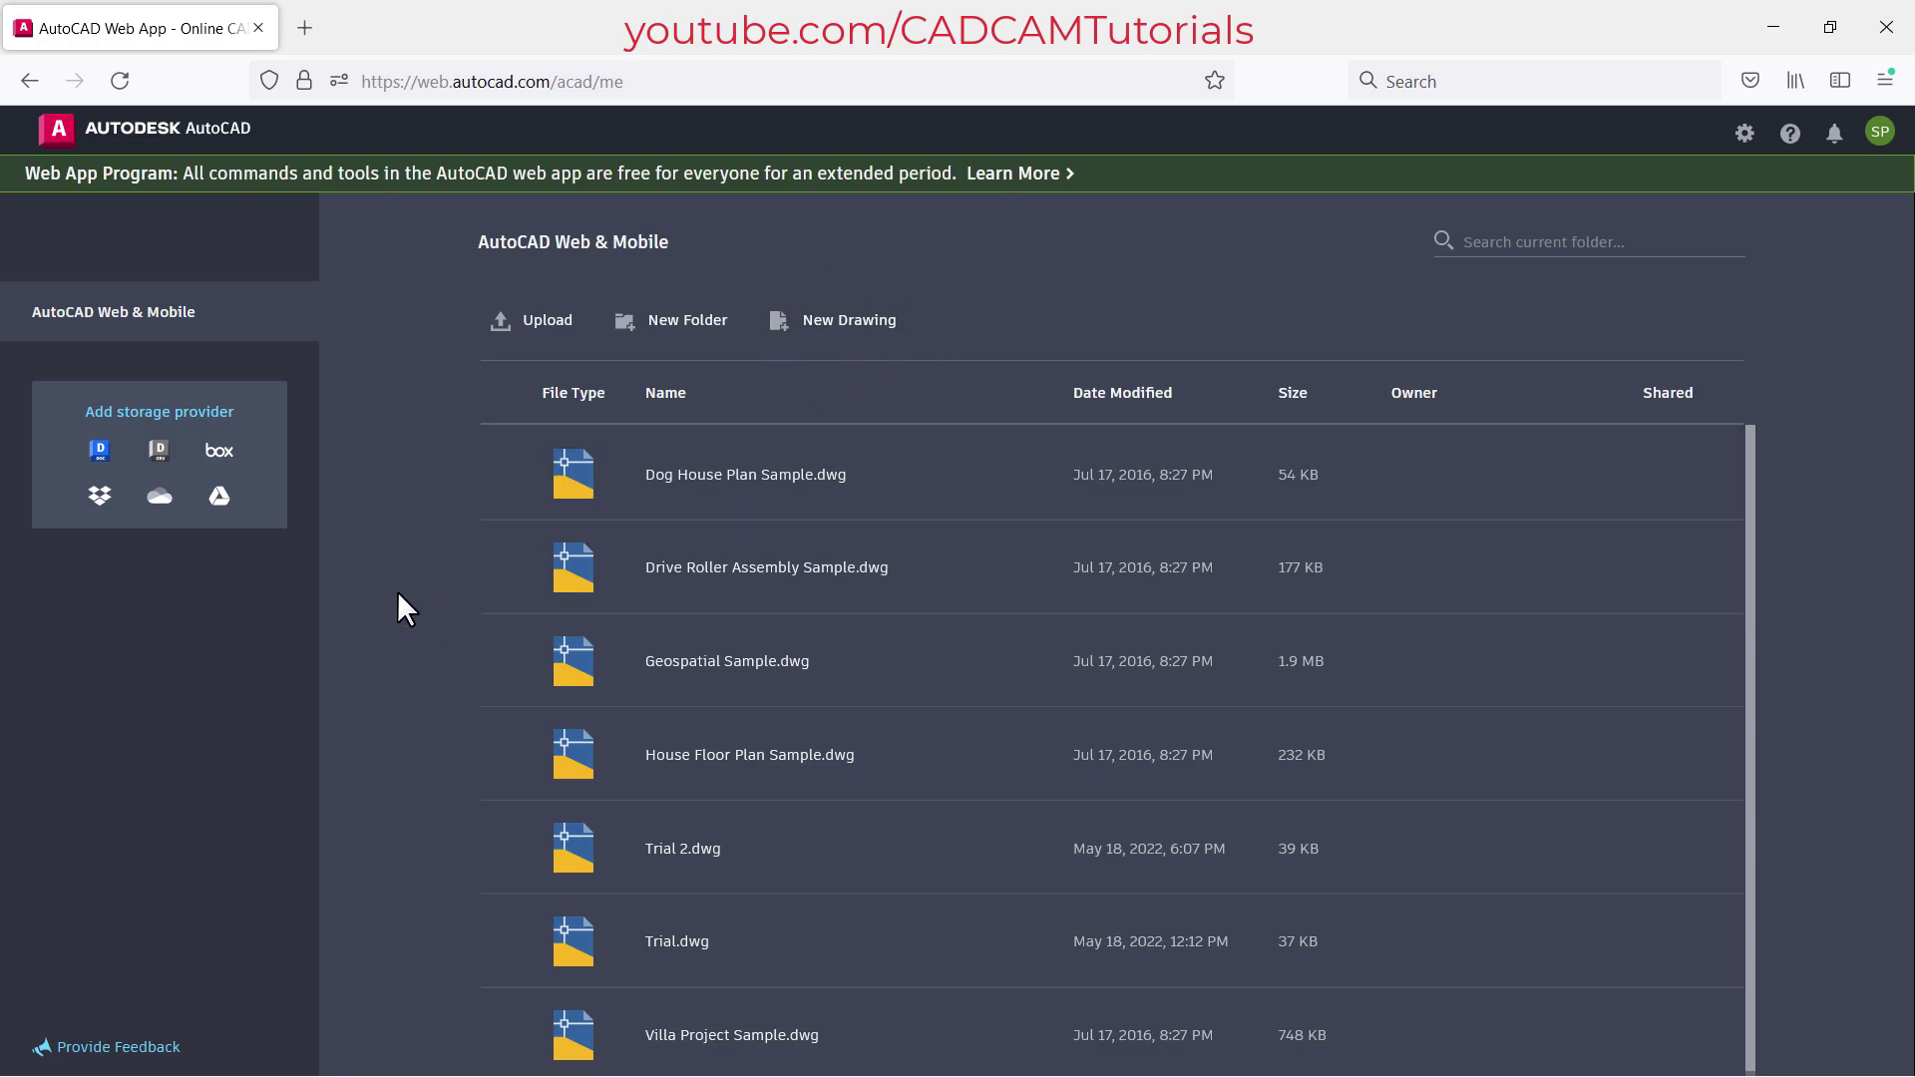
Name the new drawing Trial3, then try and cancel uploading a drawing template
left_click(825, 331)
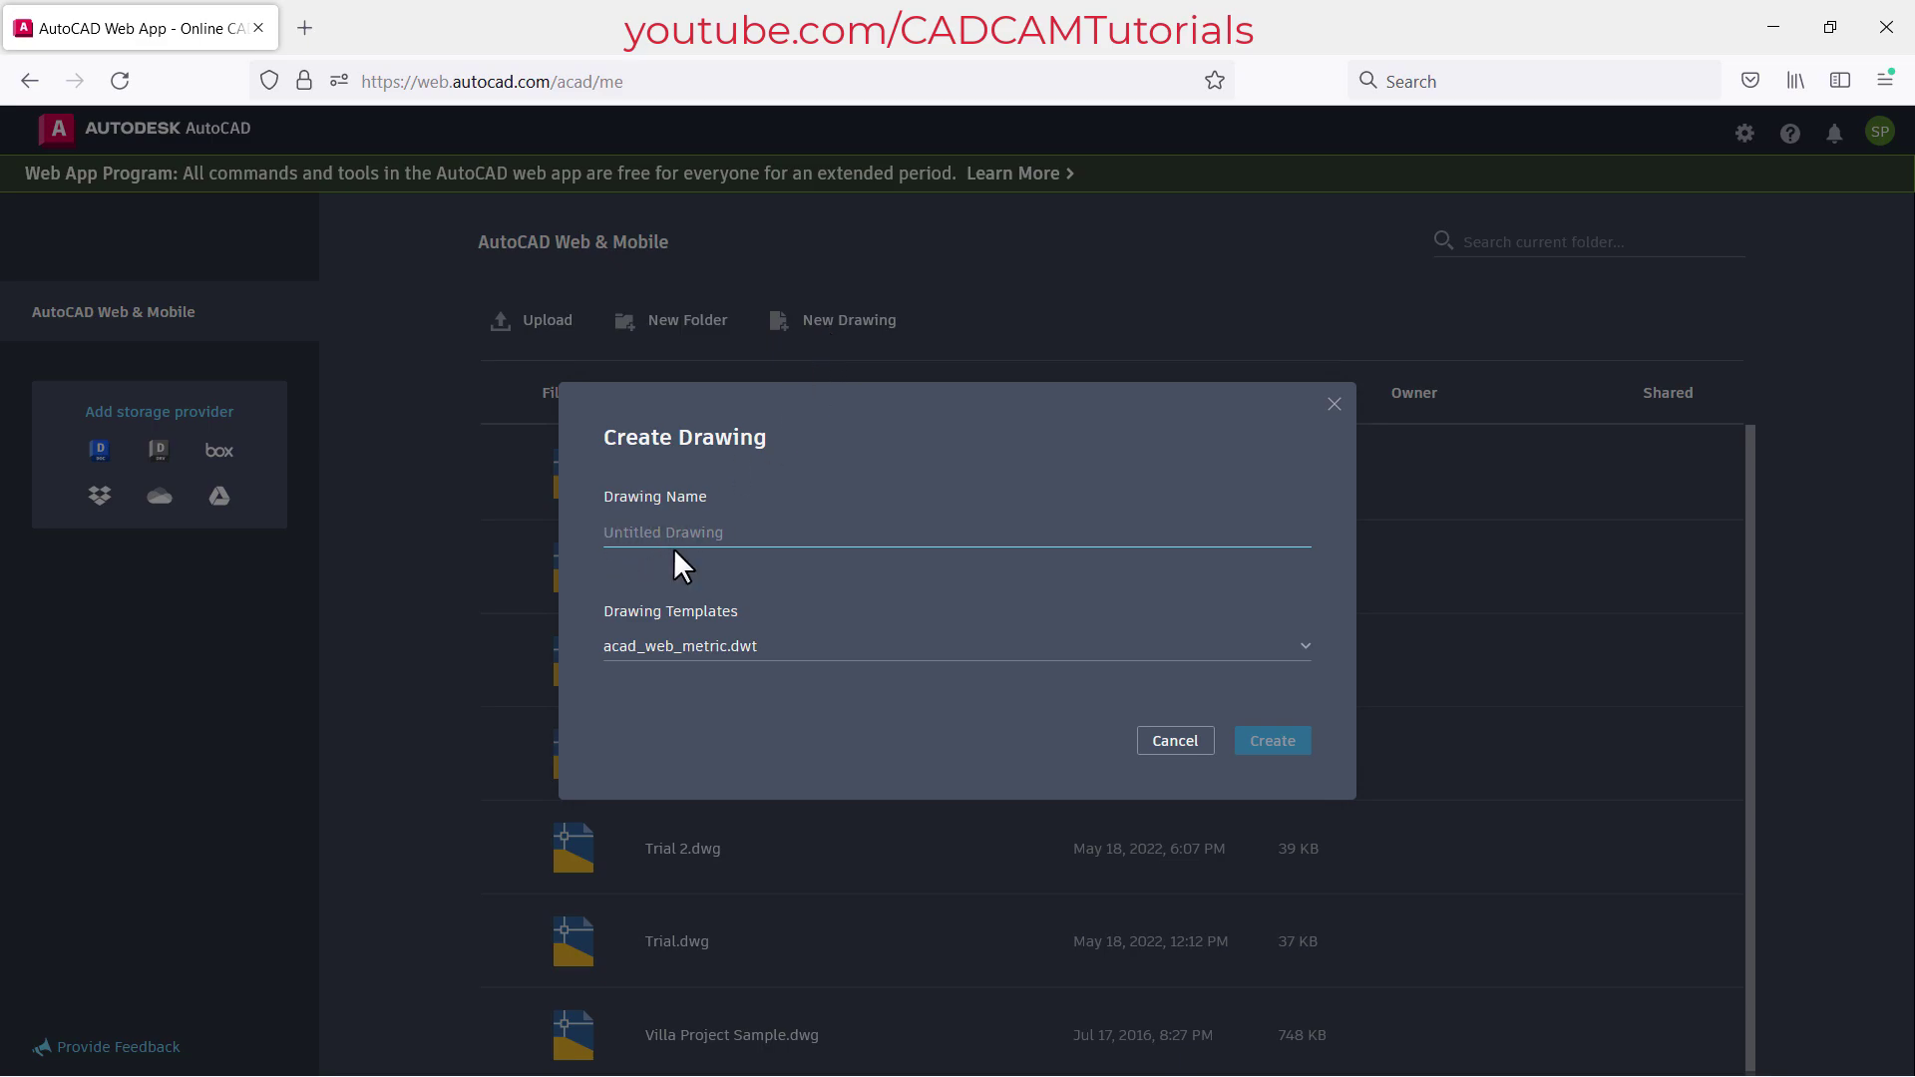
type("Trial3")
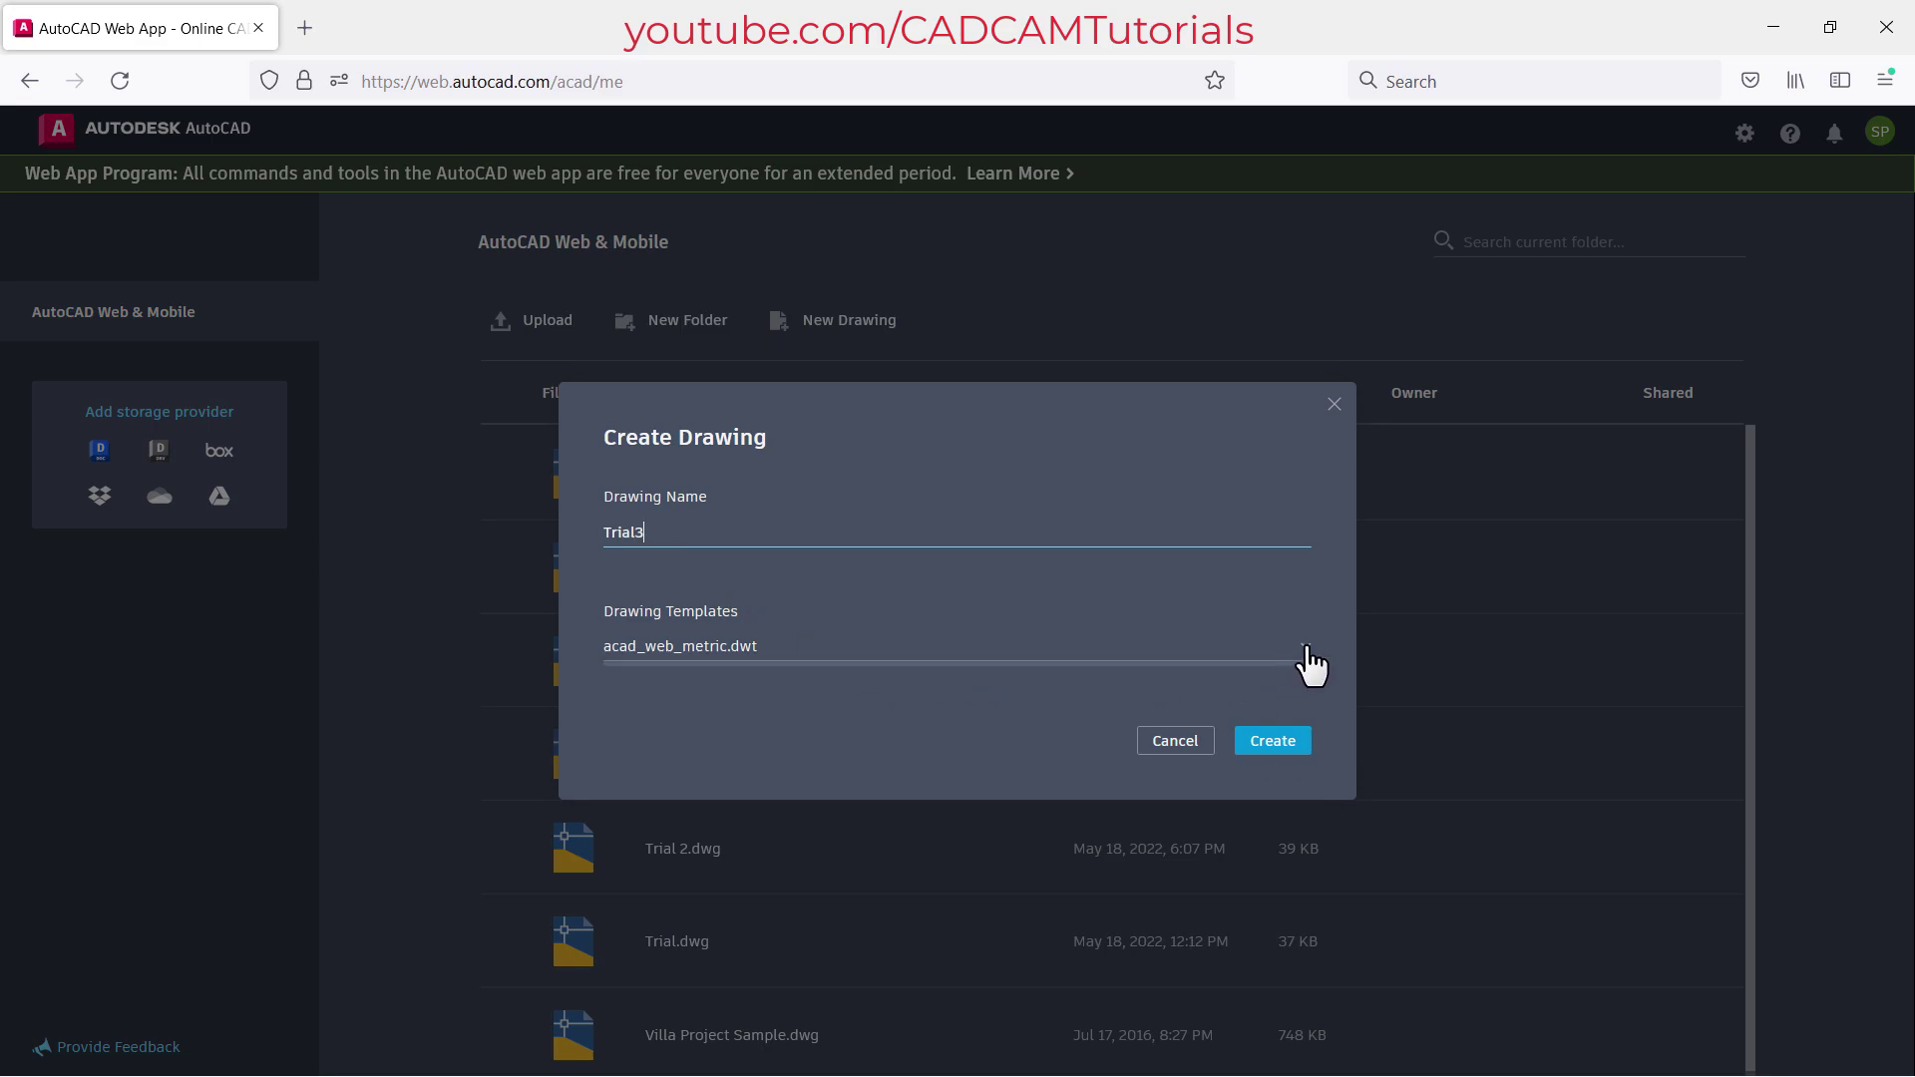
left_click(1306, 658)
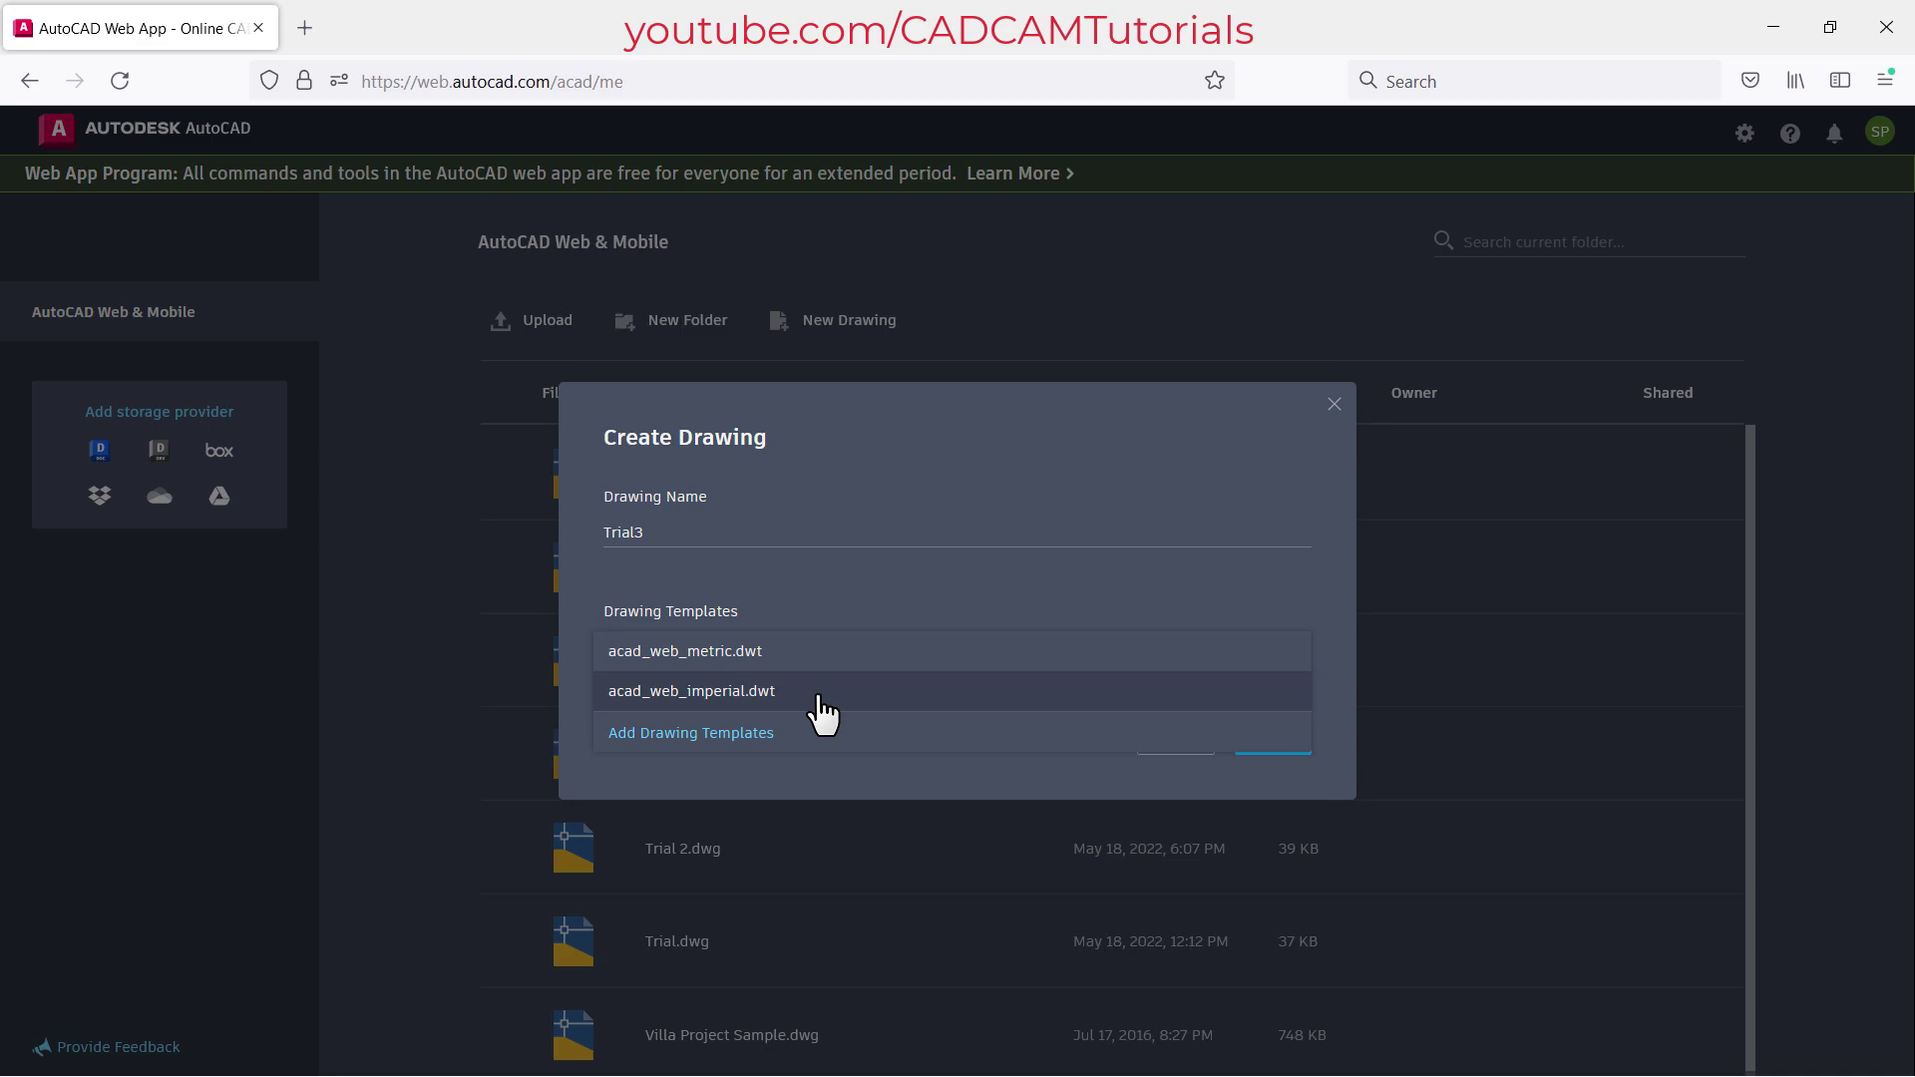
left_click(706, 738)
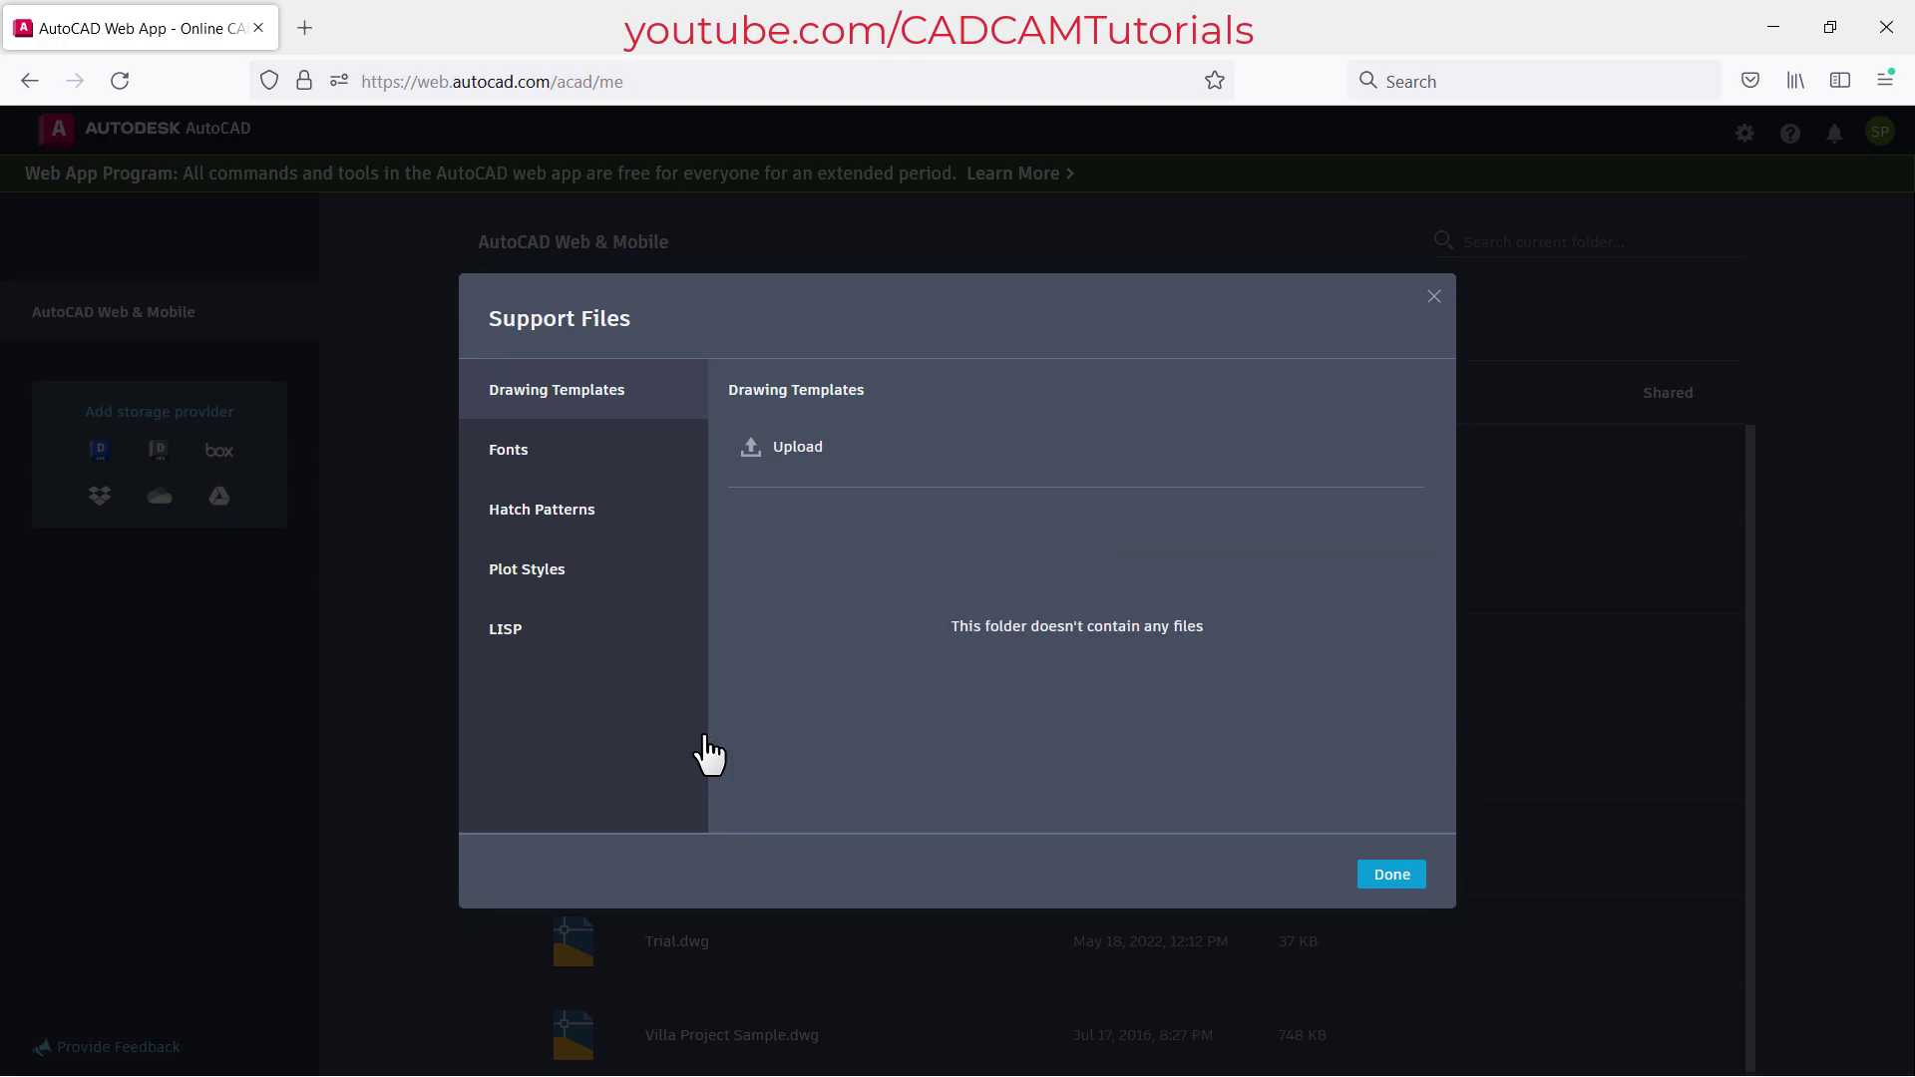
left_click(785, 462)
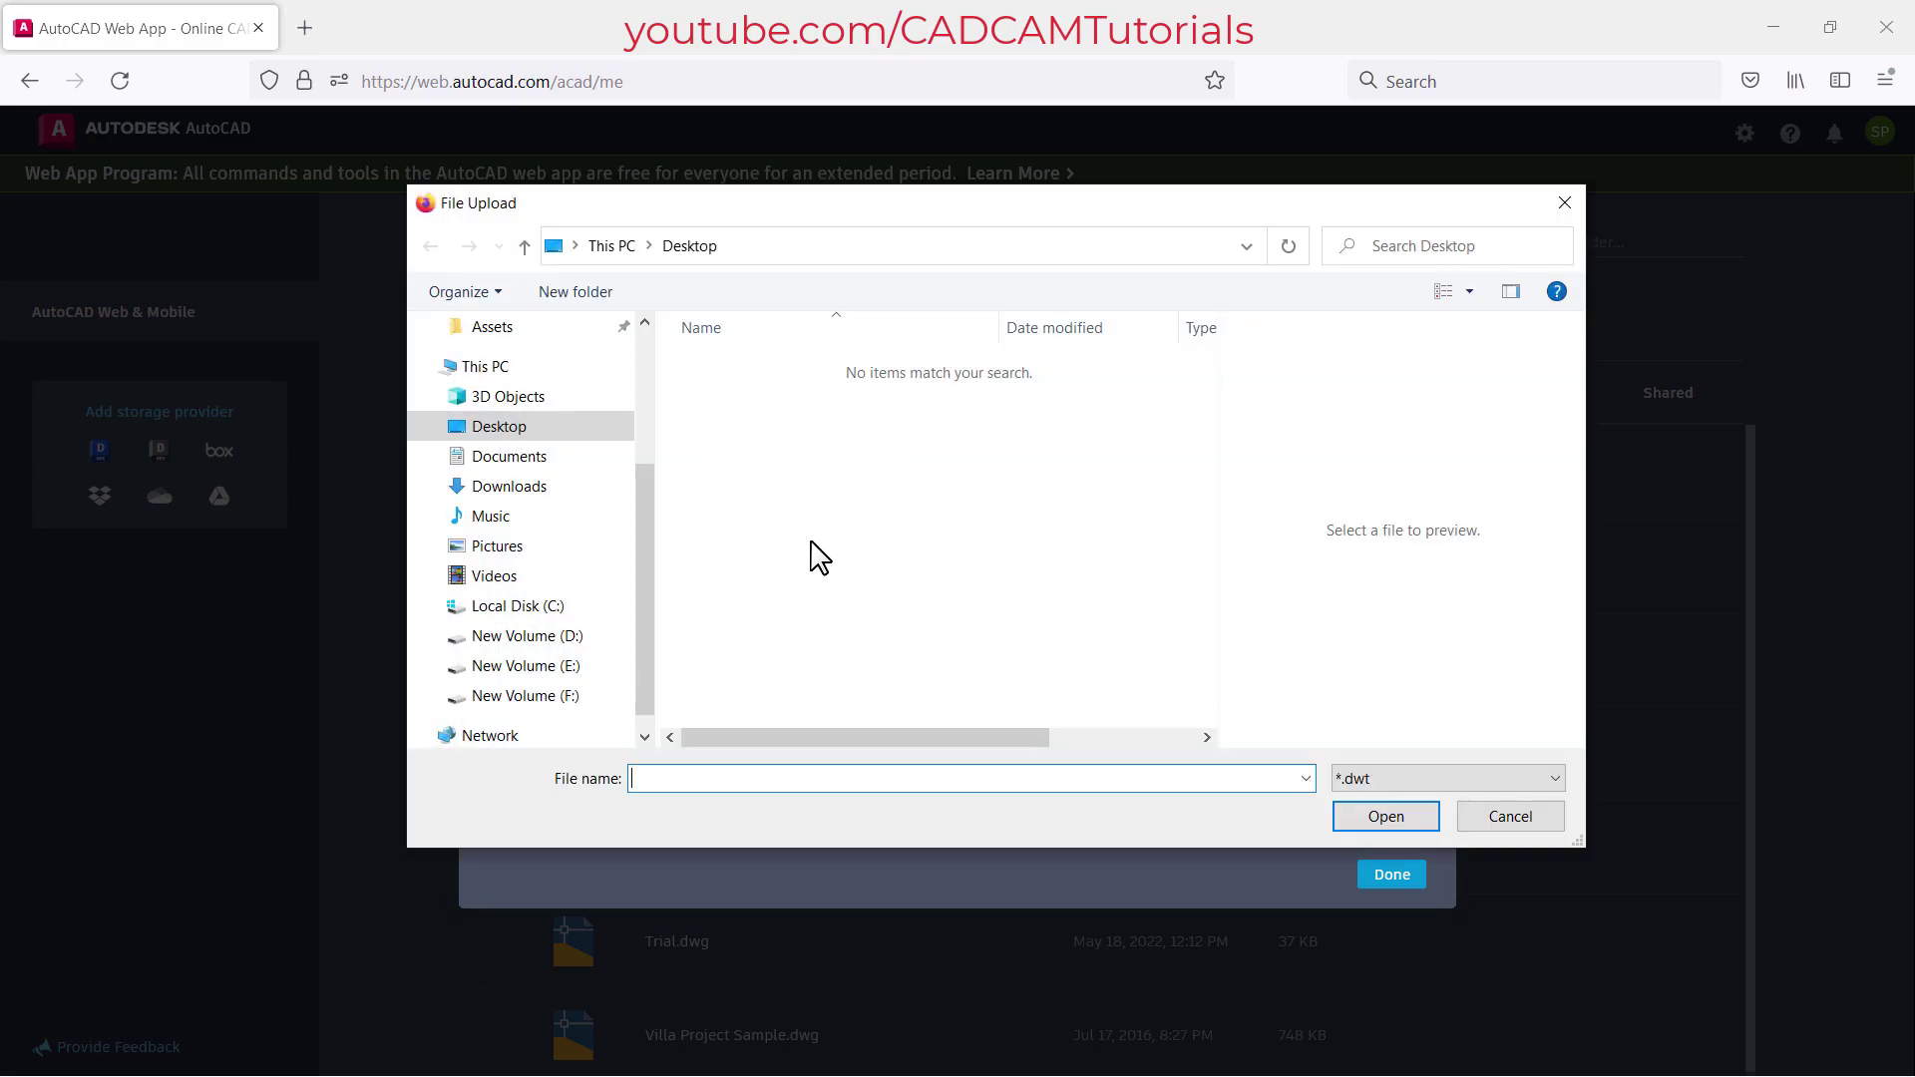
left_click(1539, 826)
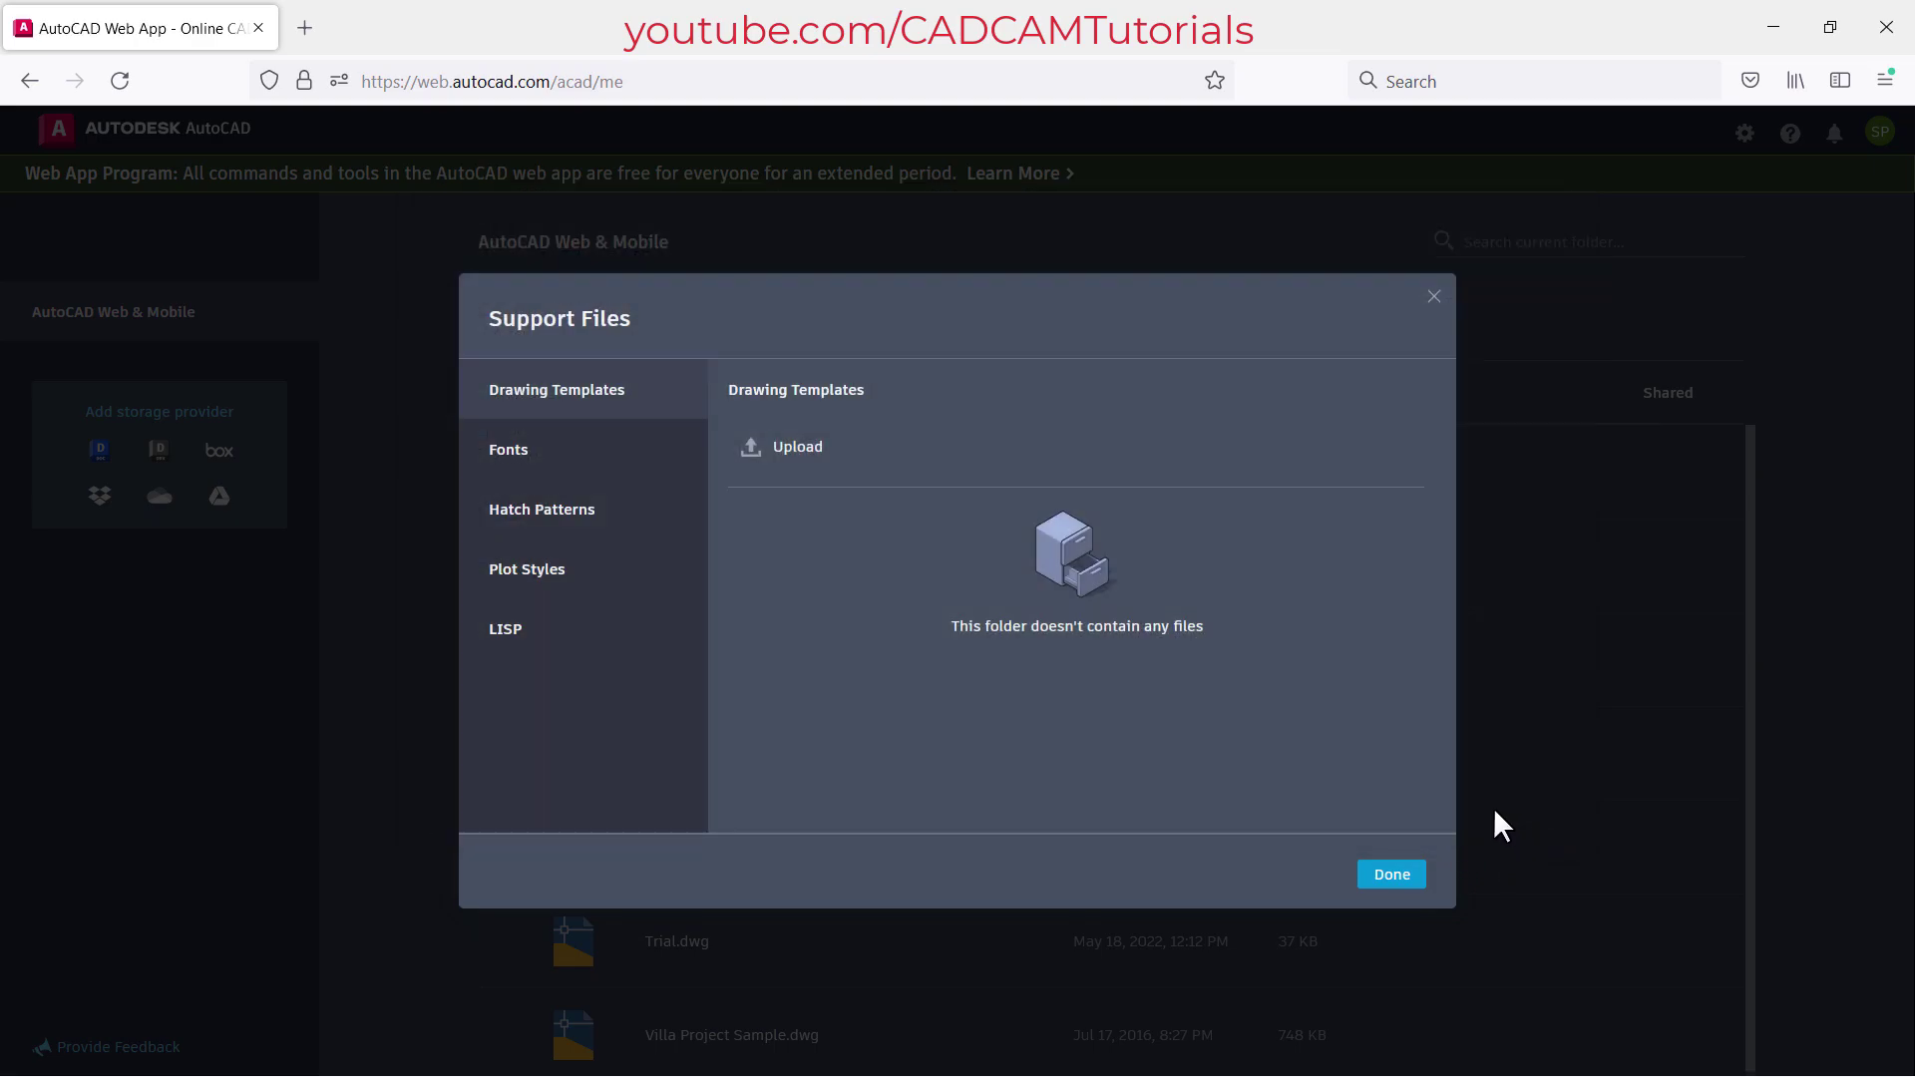
left_click(1389, 874)
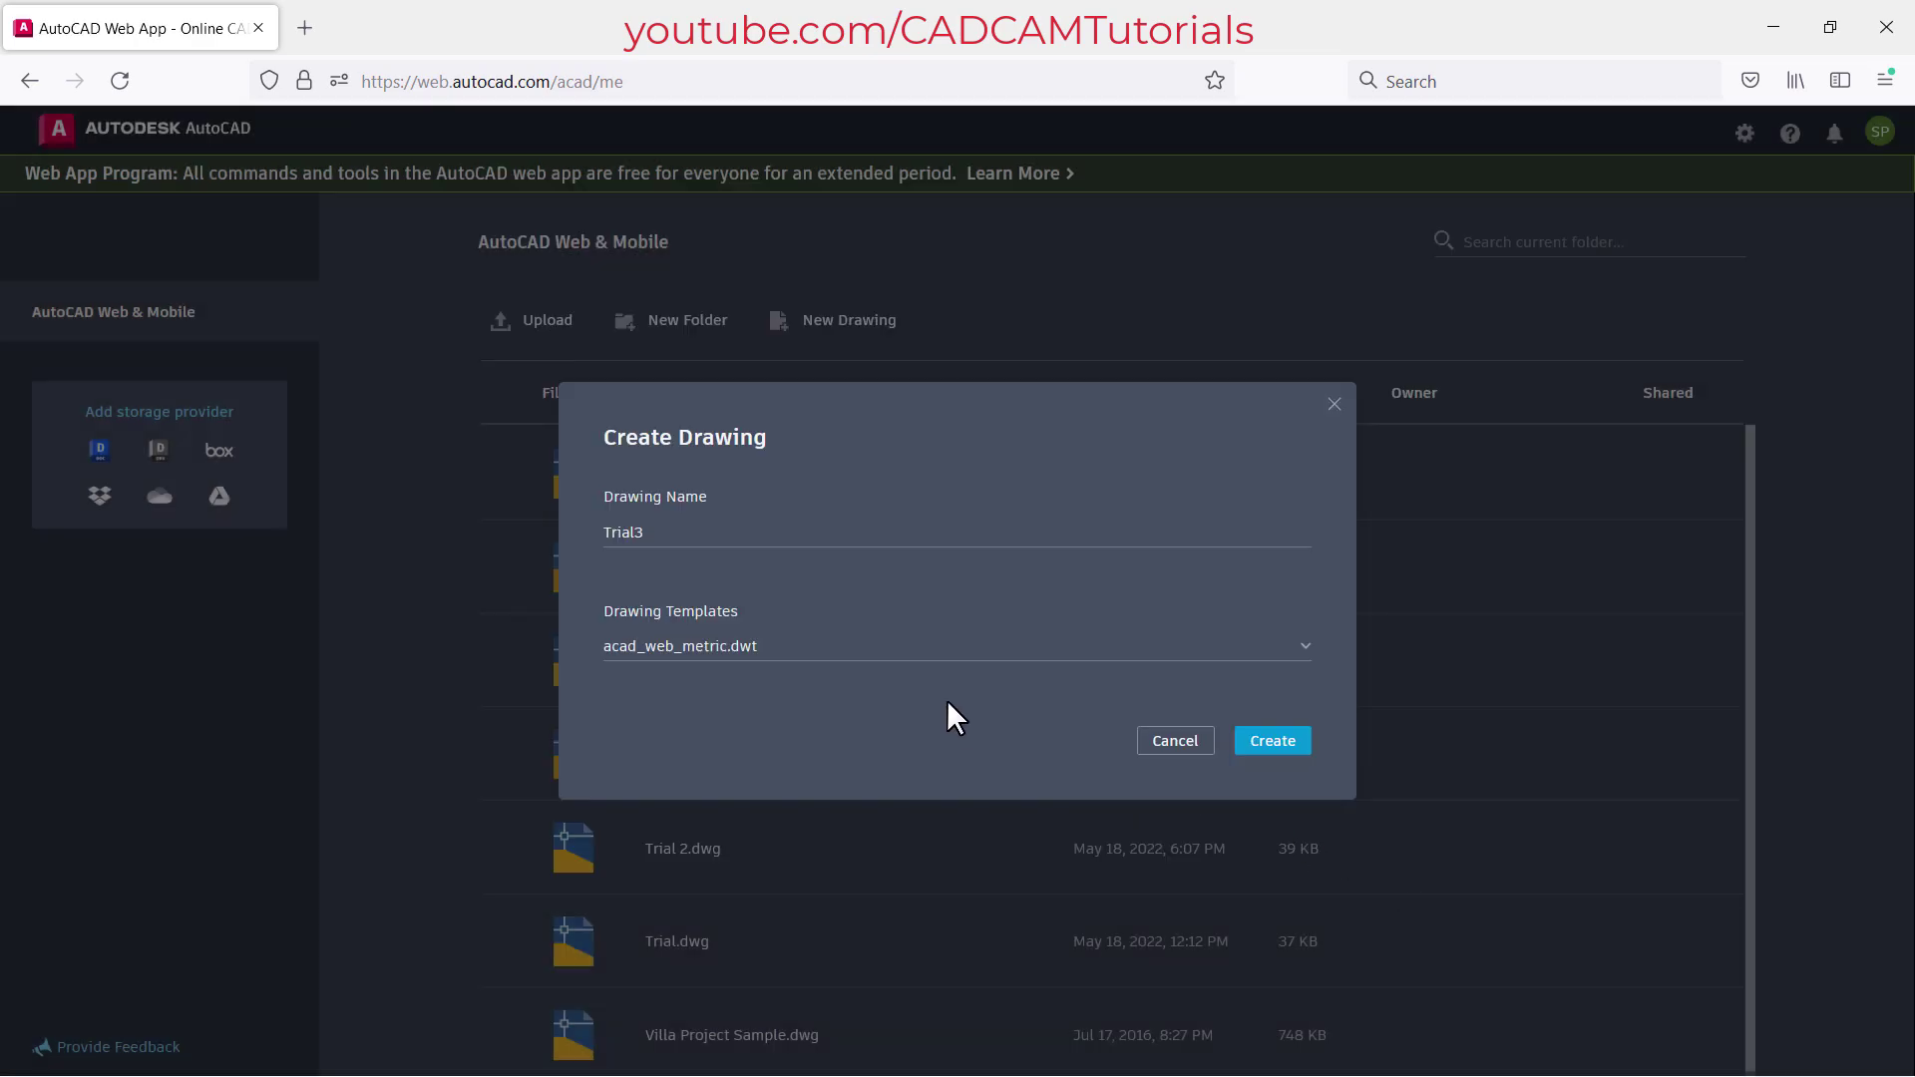
Keep acad_web_metric.dwt as the template and create the Trial3 drawing
left_click(1305, 650)
left_click(715, 655)
left_click(1272, 748)
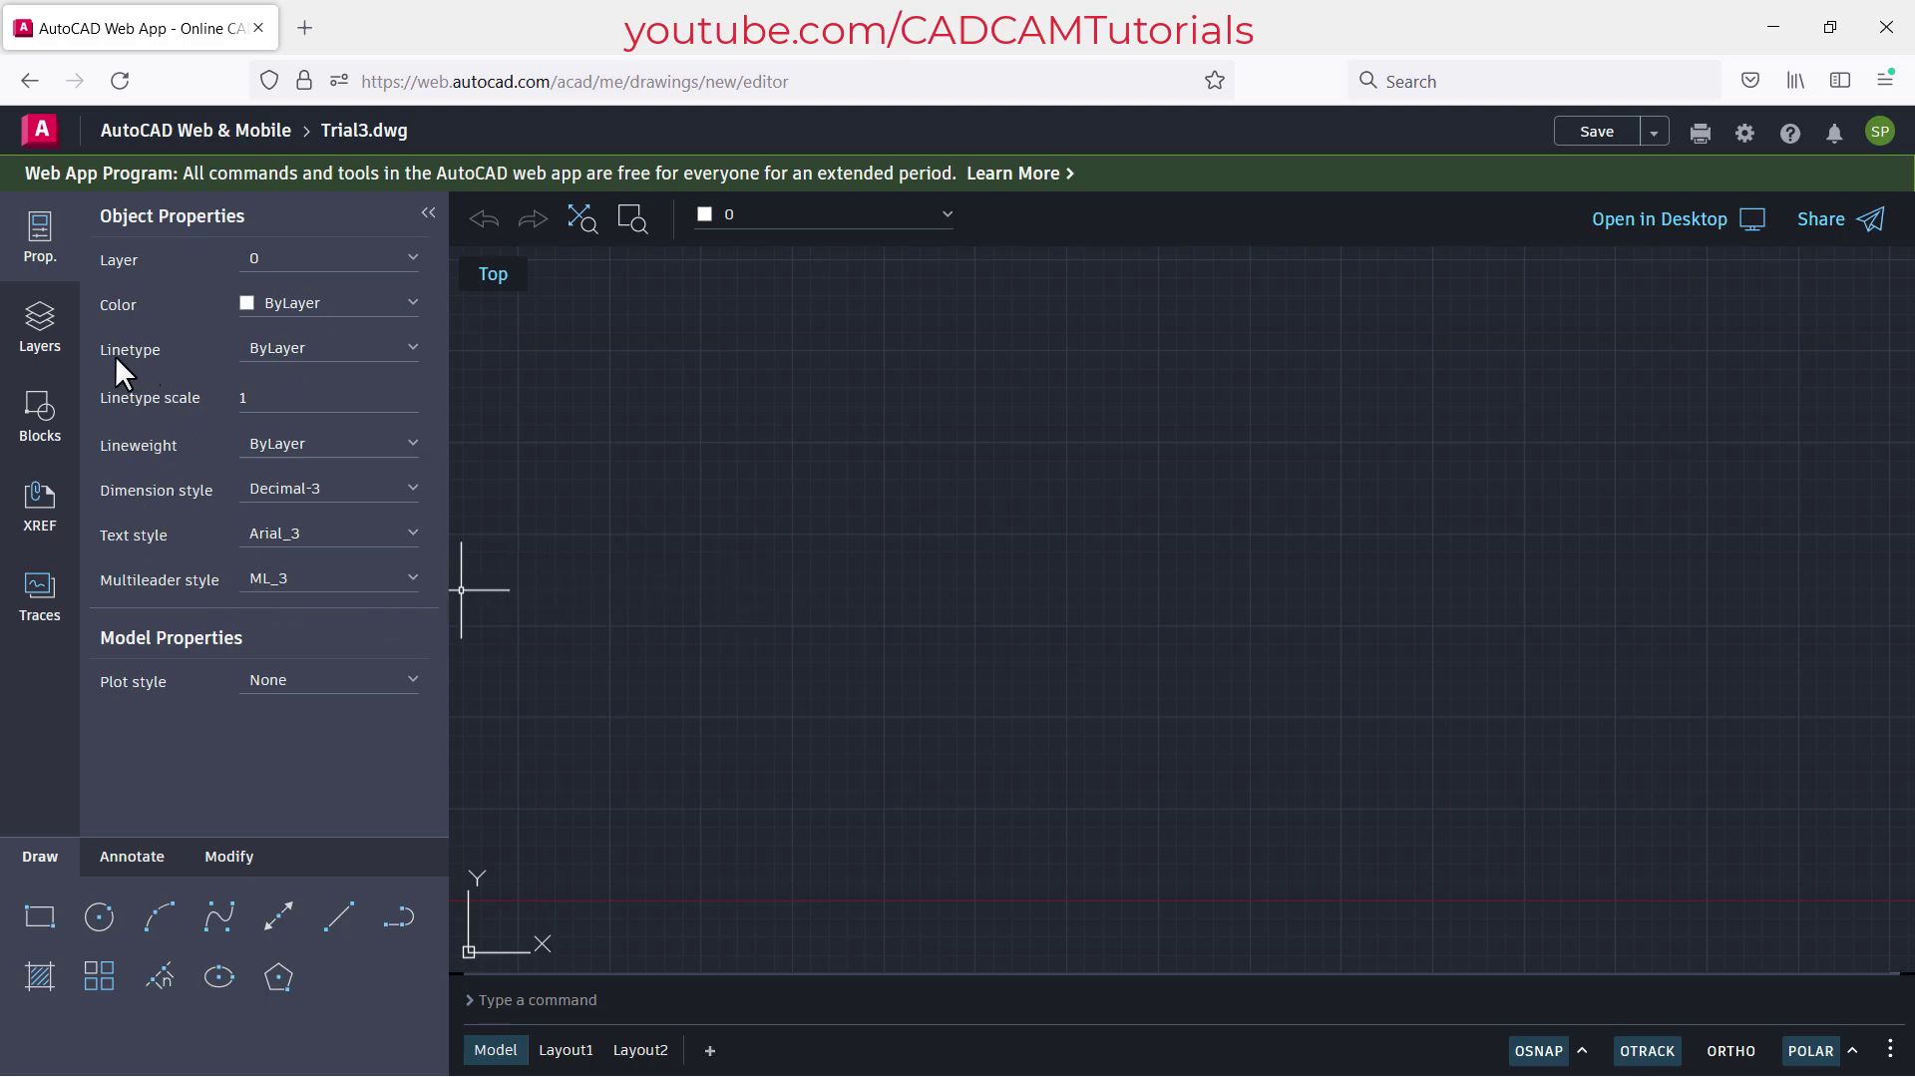
Look through the Layers, Blocks and XREF panels, then return to Properties
left_click(40, 329)
left_click(45, 424)
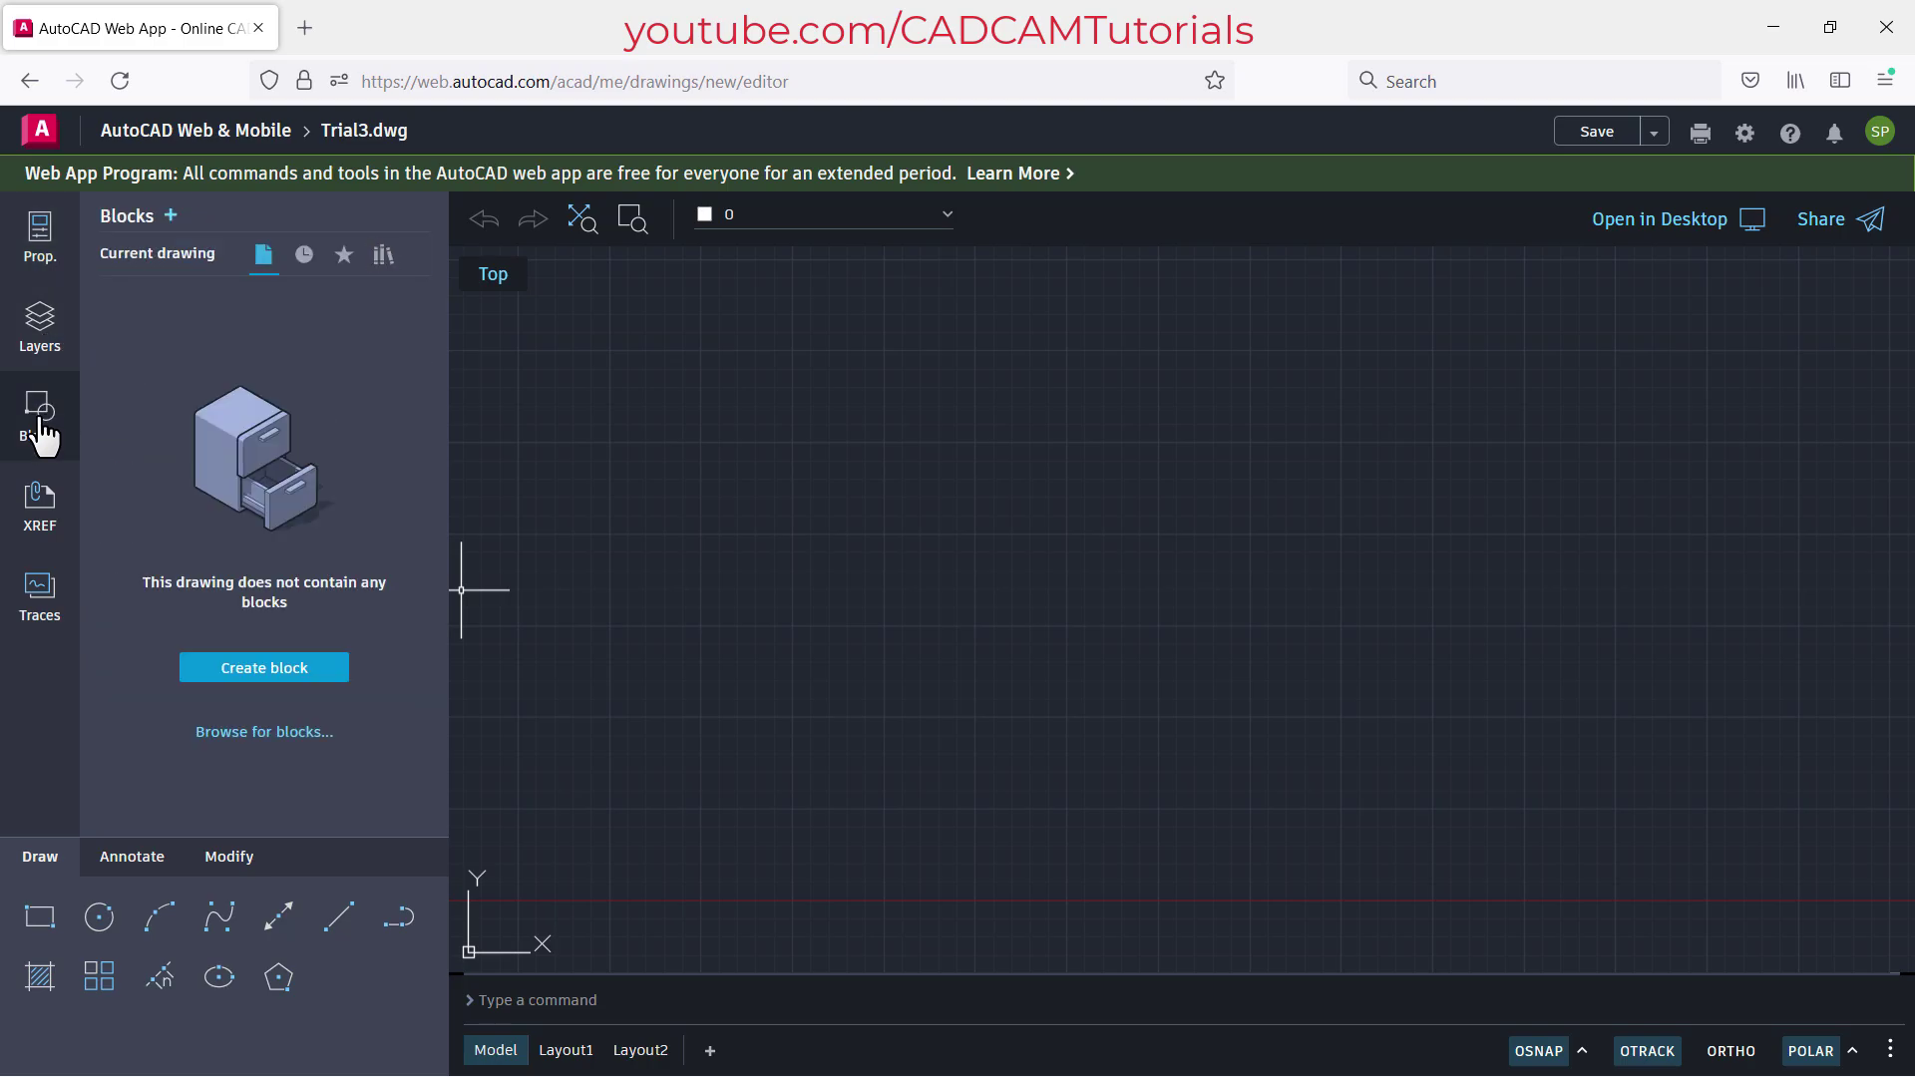
left_click(40, 501)
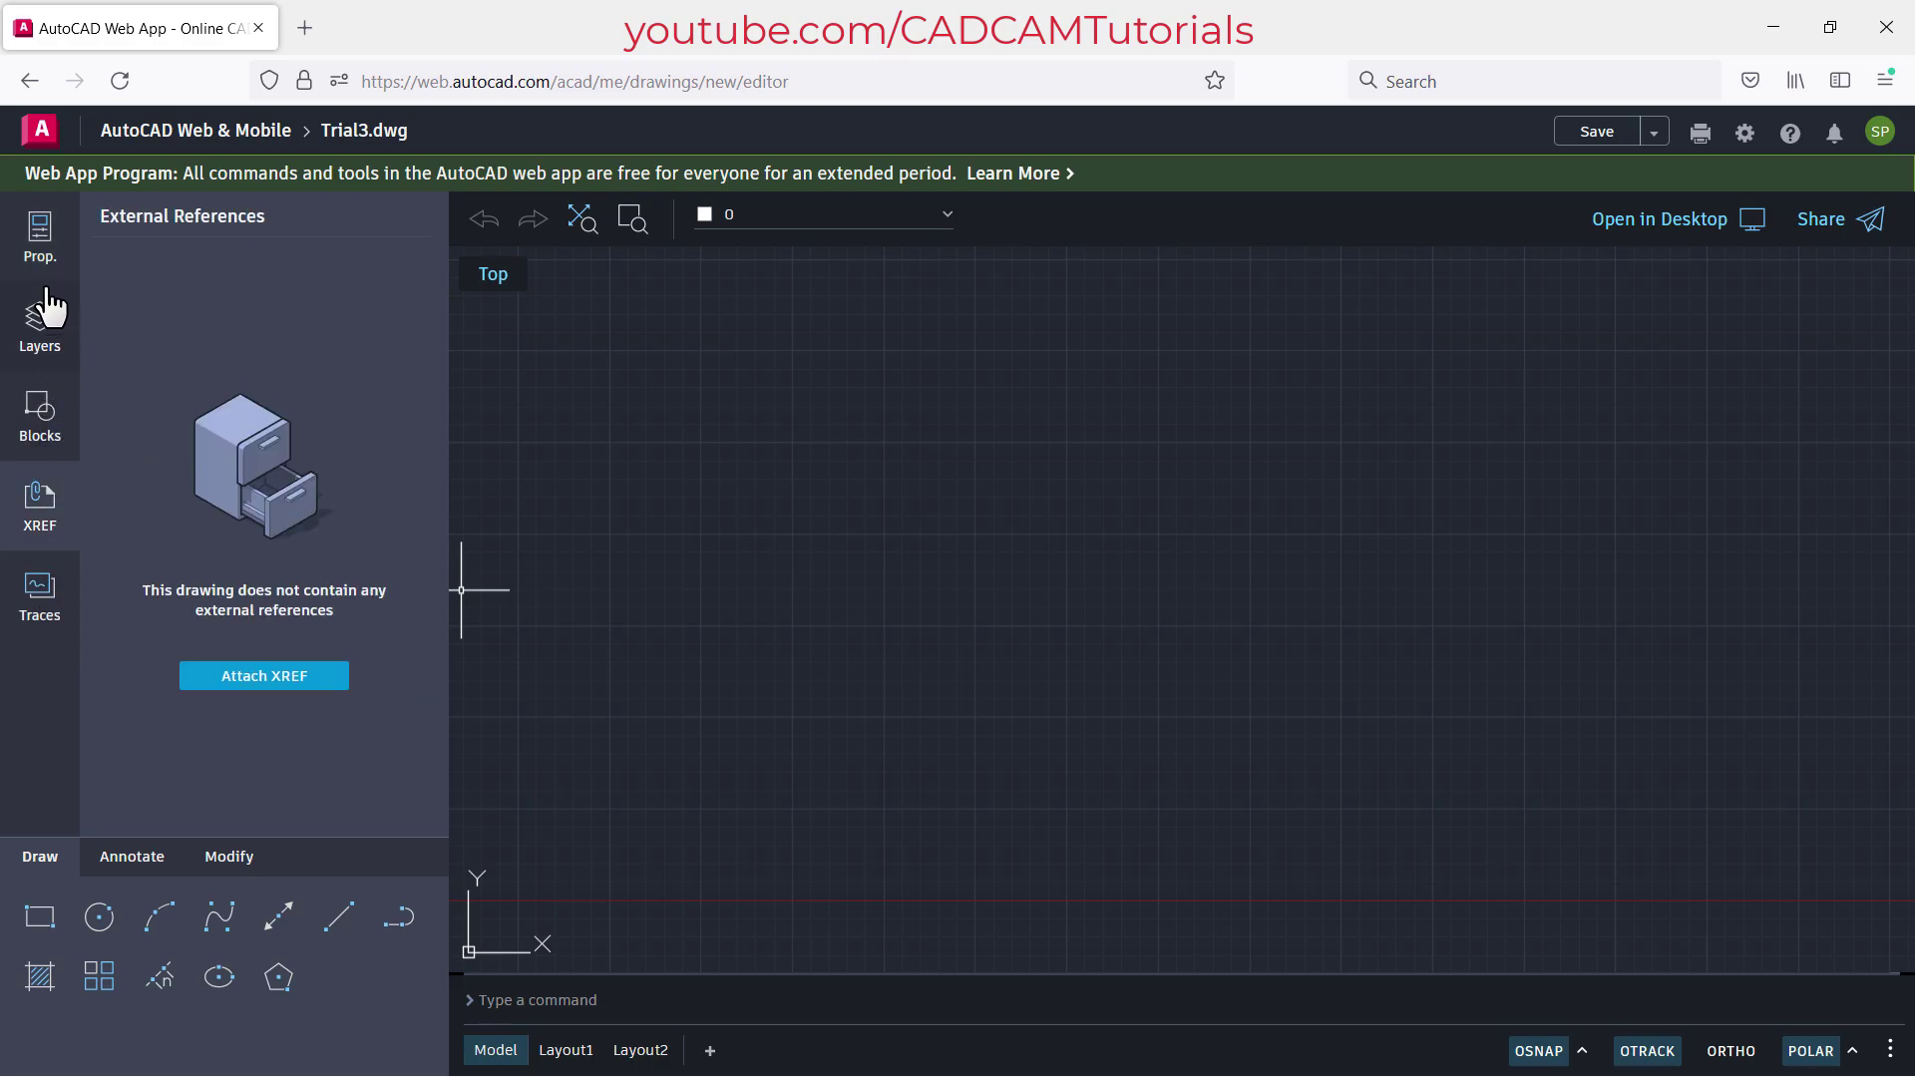
left_click(40, 237)
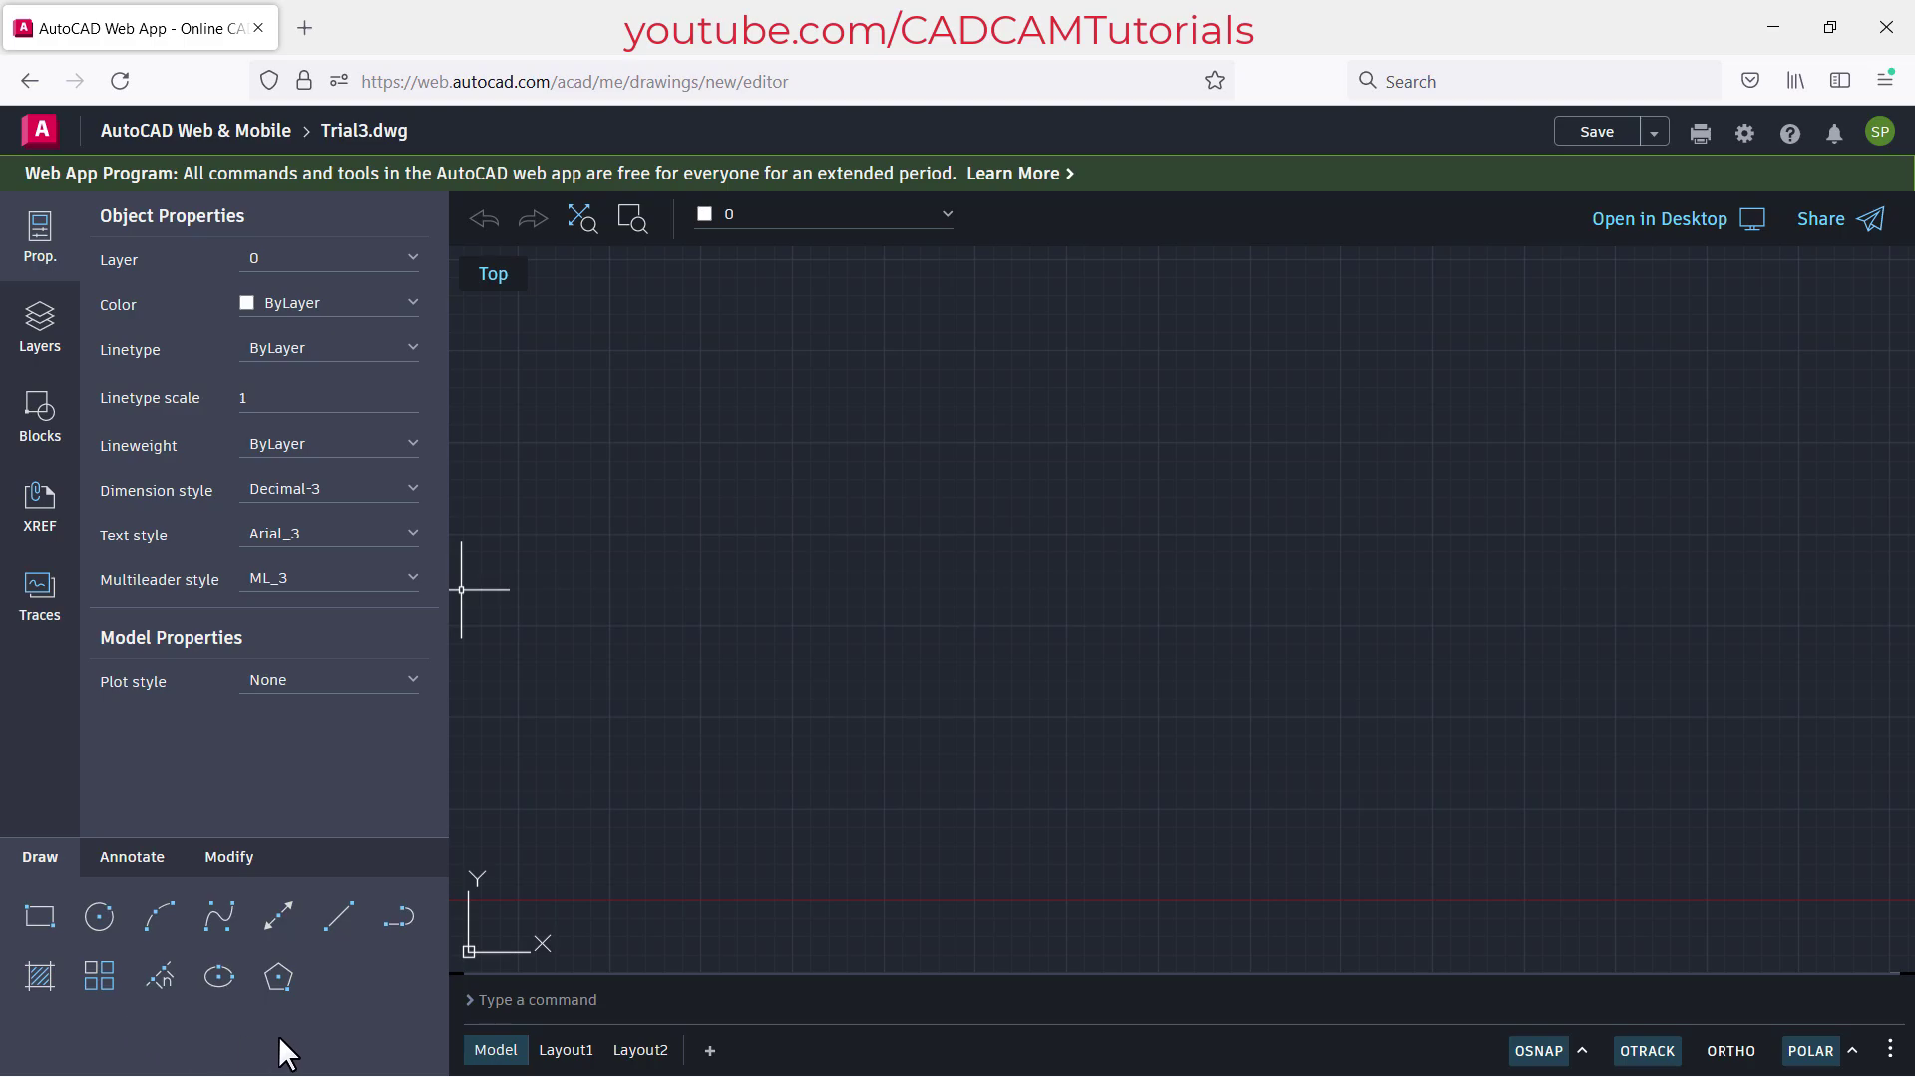
Switch the tool palette to Annotate, then Modify, and check the layer dropdown
left_click(127, 873)
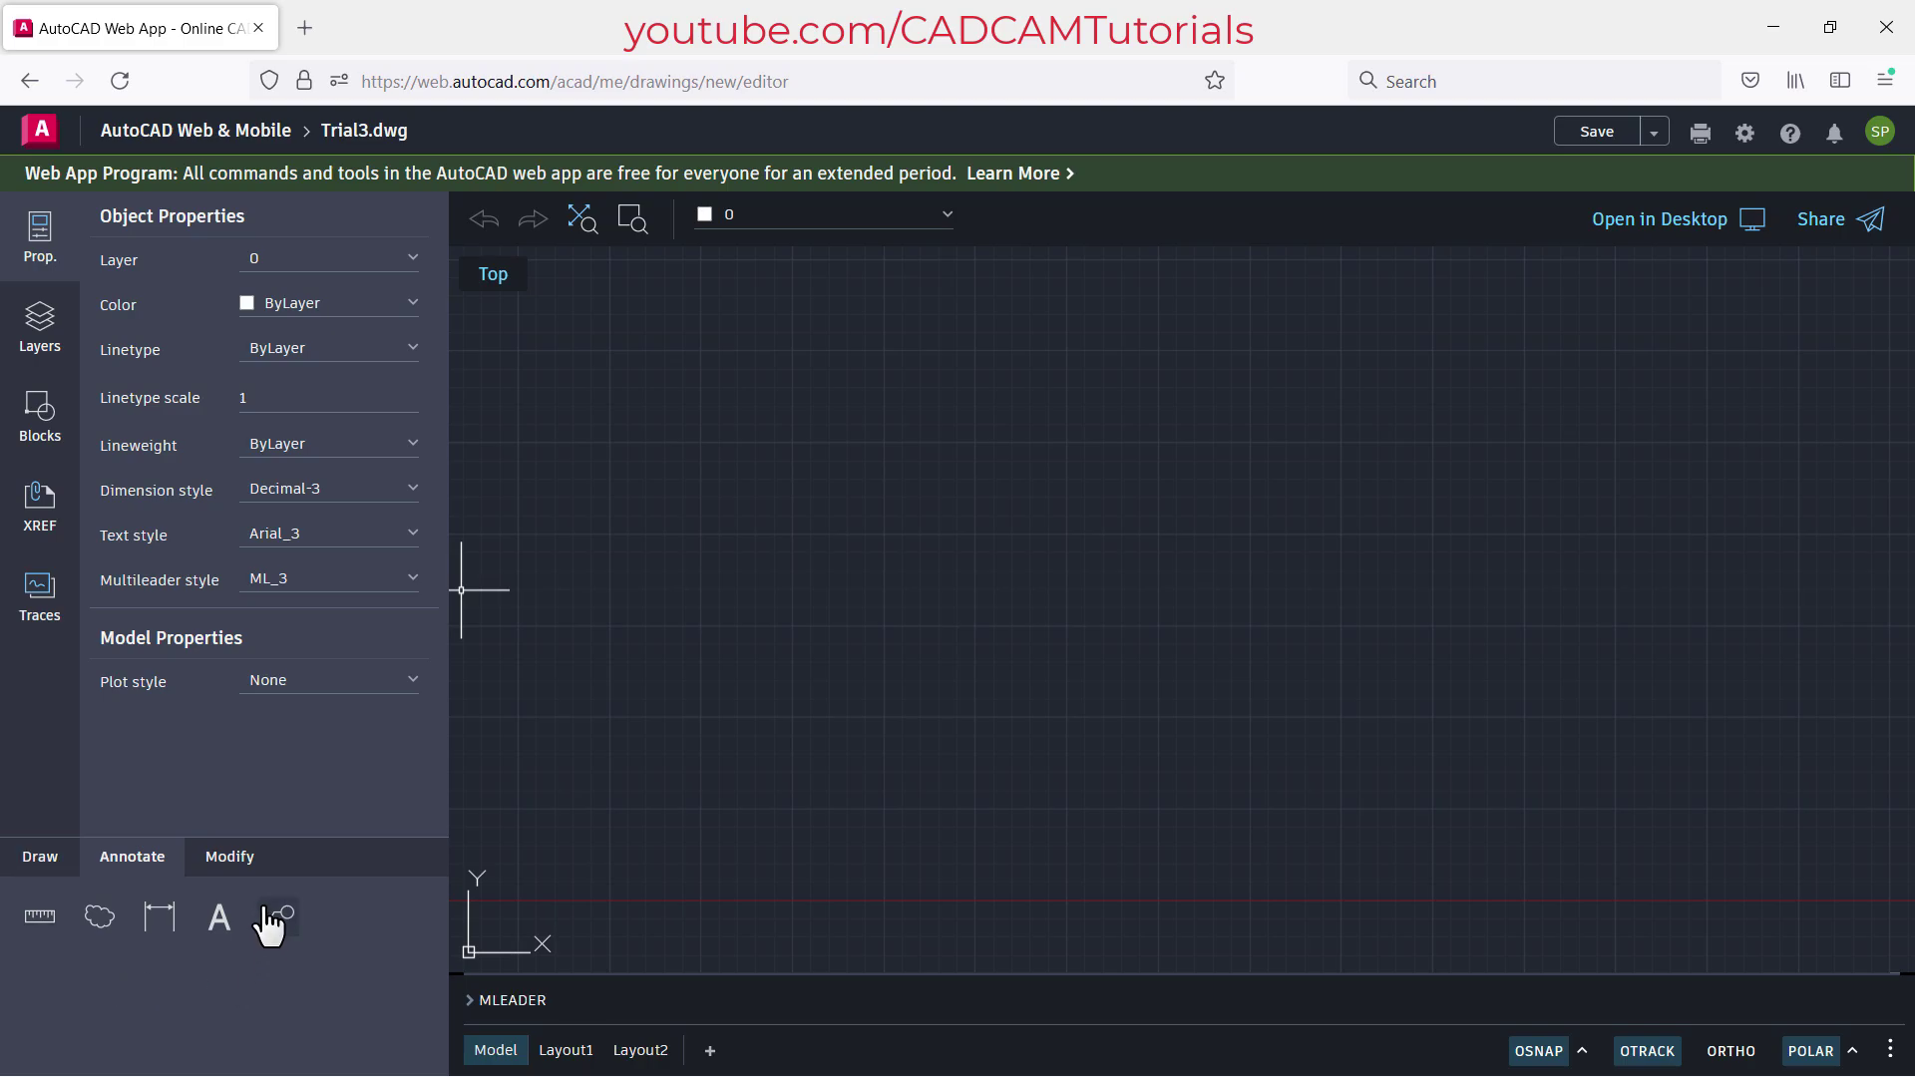
left_click(230, 856)
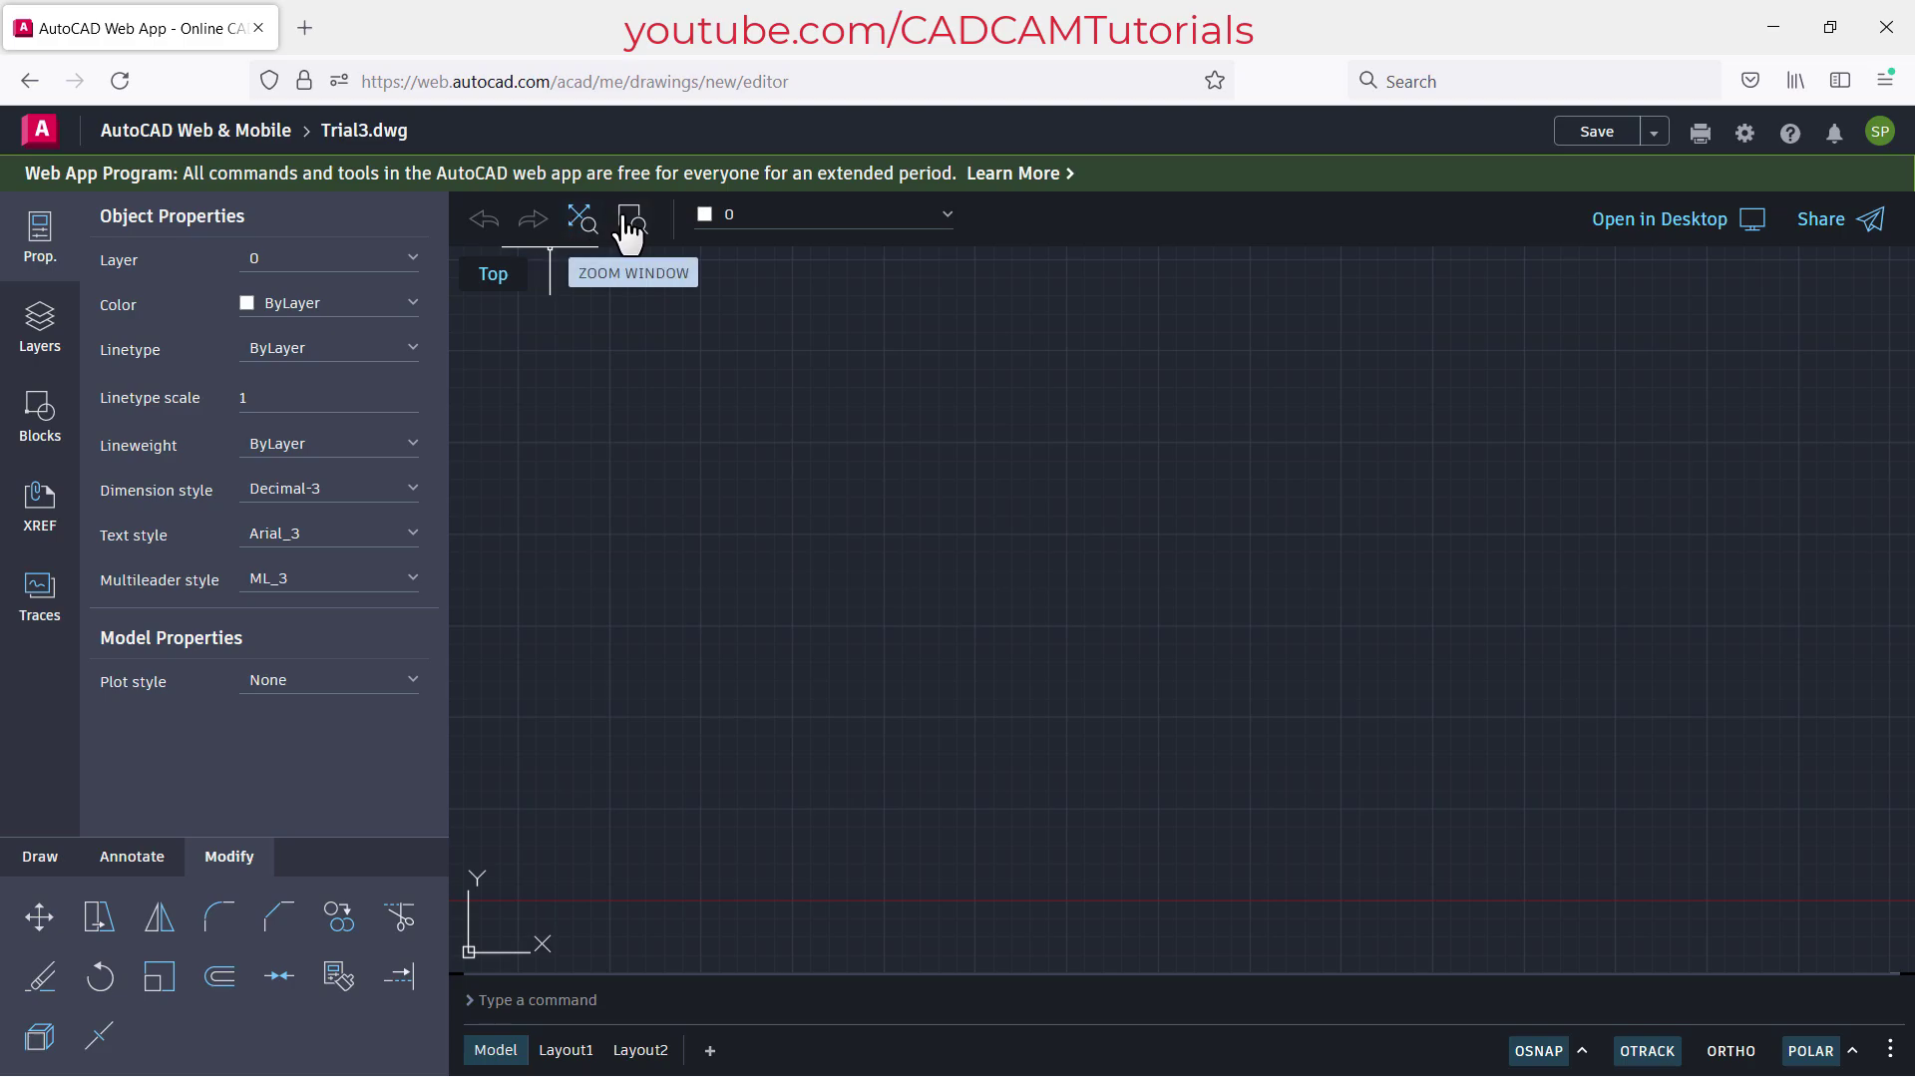
left_click(948, 225)
left_click(1103, 245)
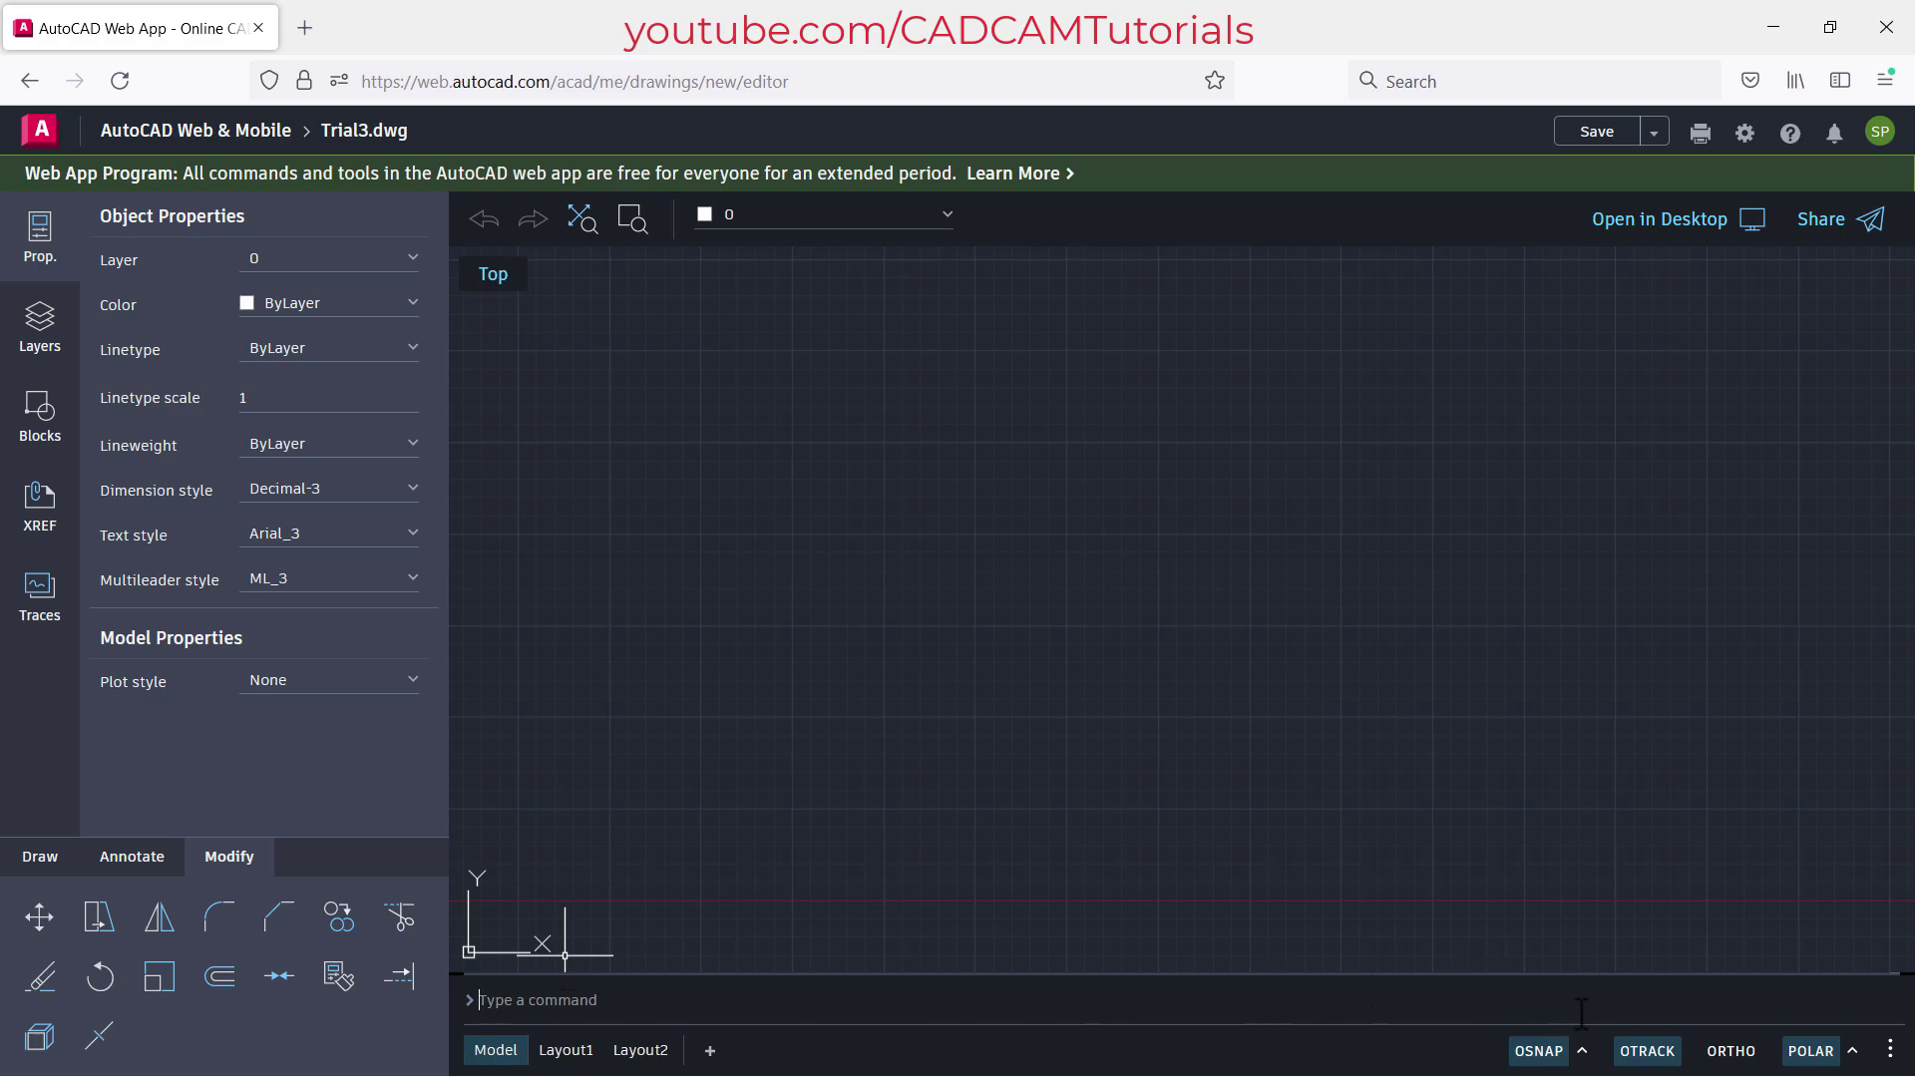
left_click(1583, 1053)
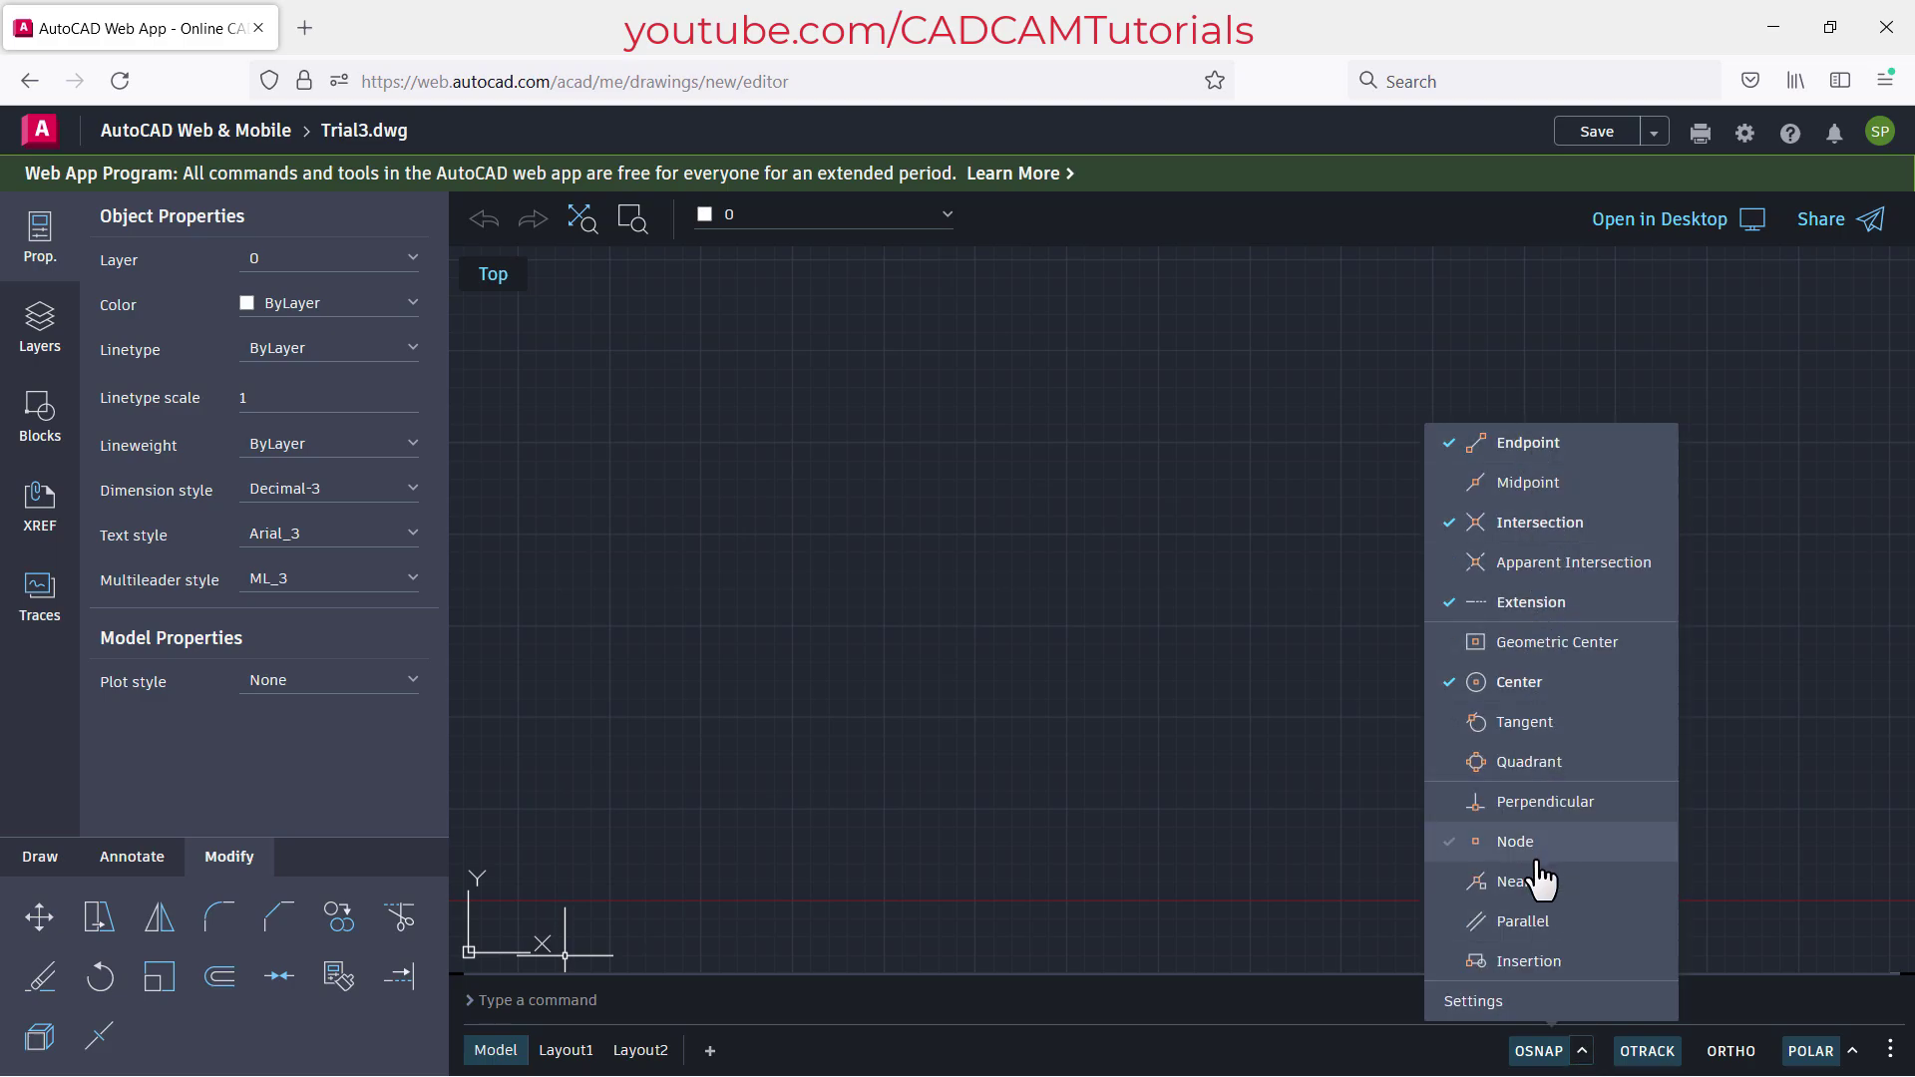
left_click(1391, 1052)
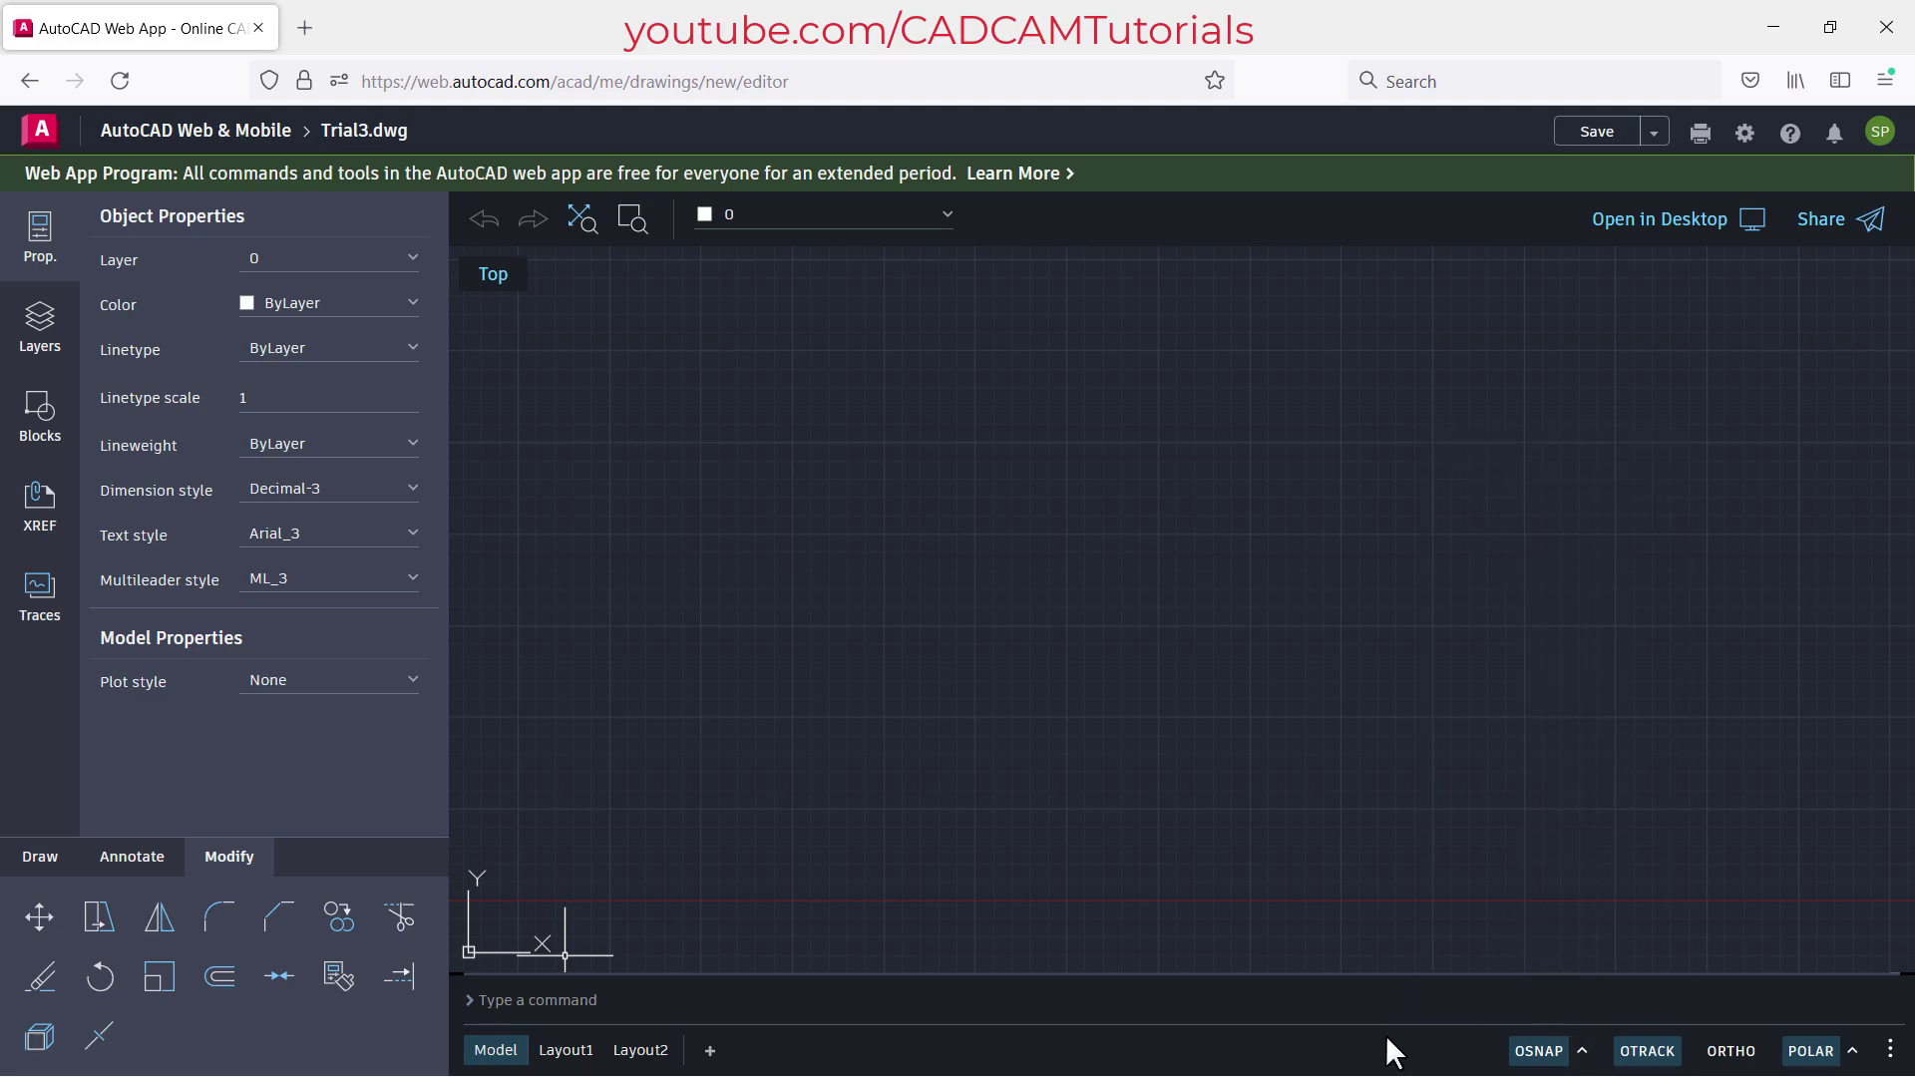
left_click(1534, 1059)
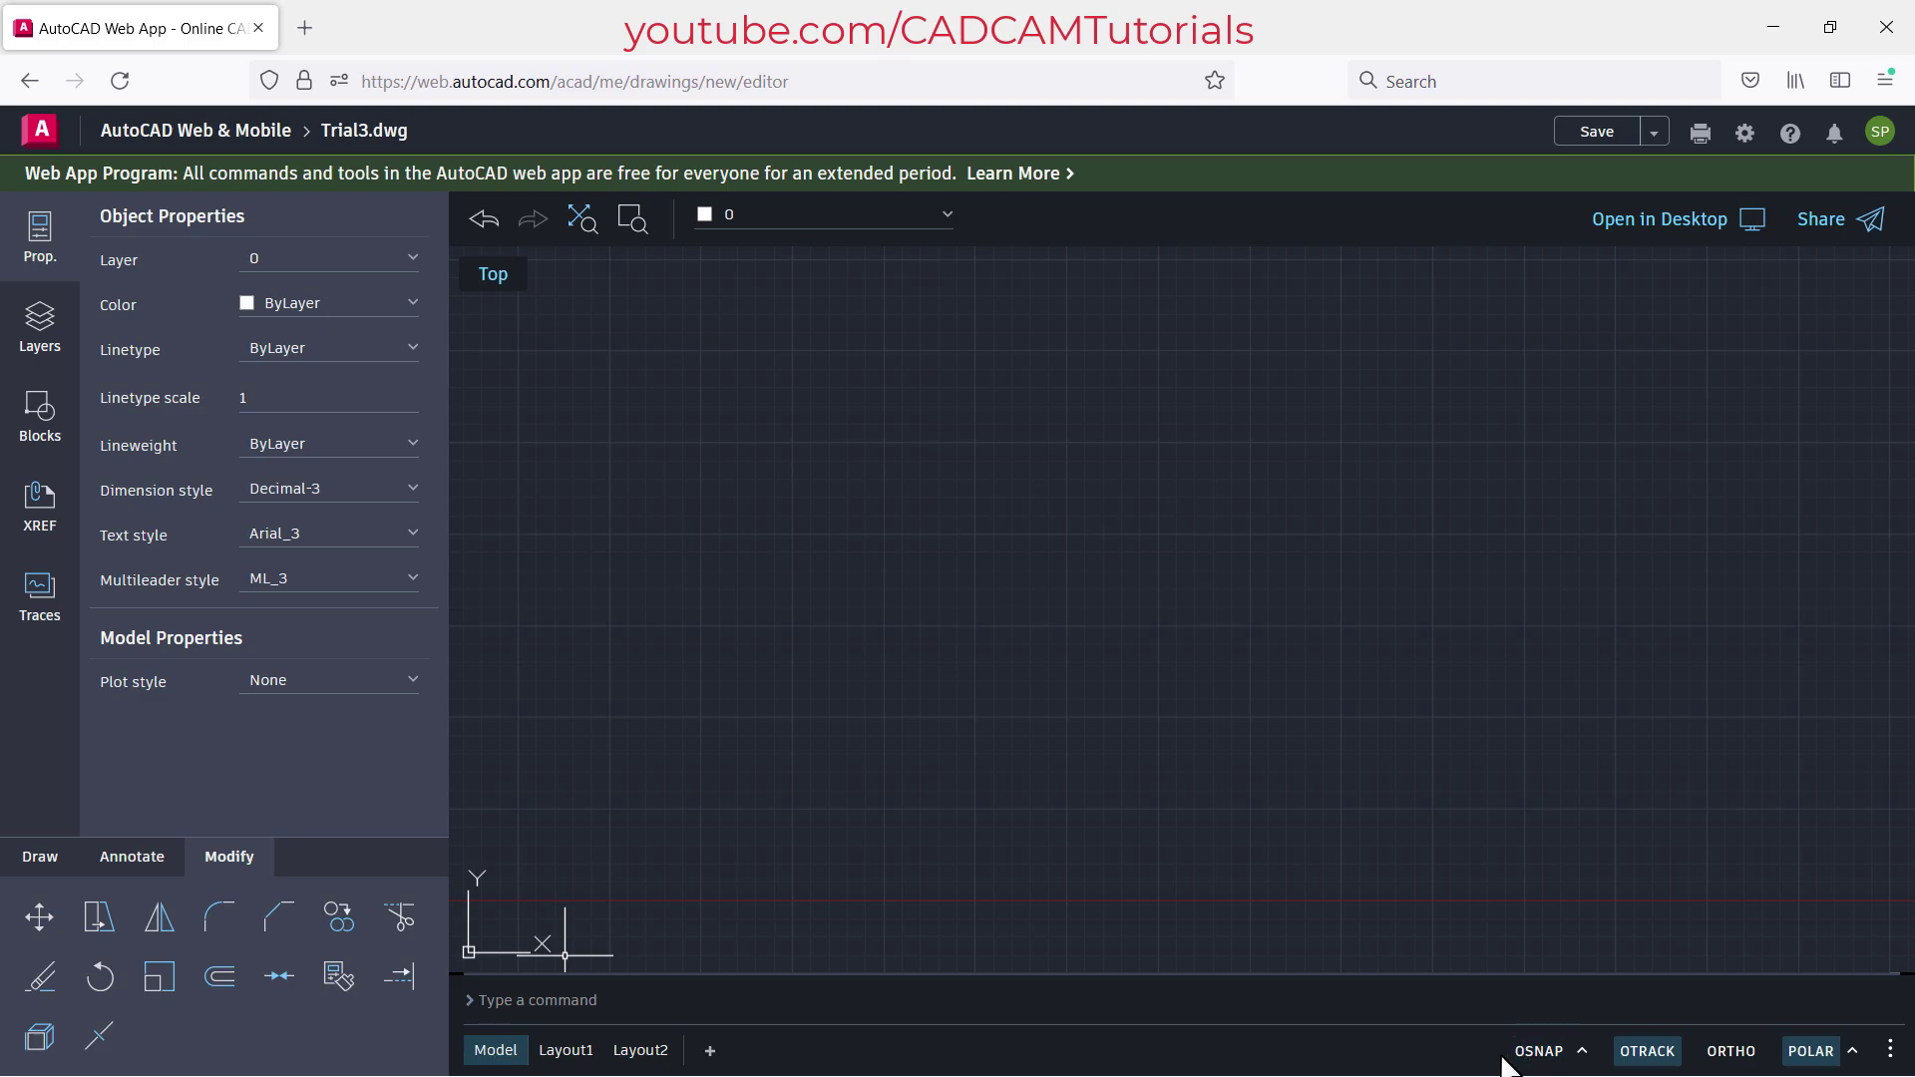
left_click(1544, 1053)
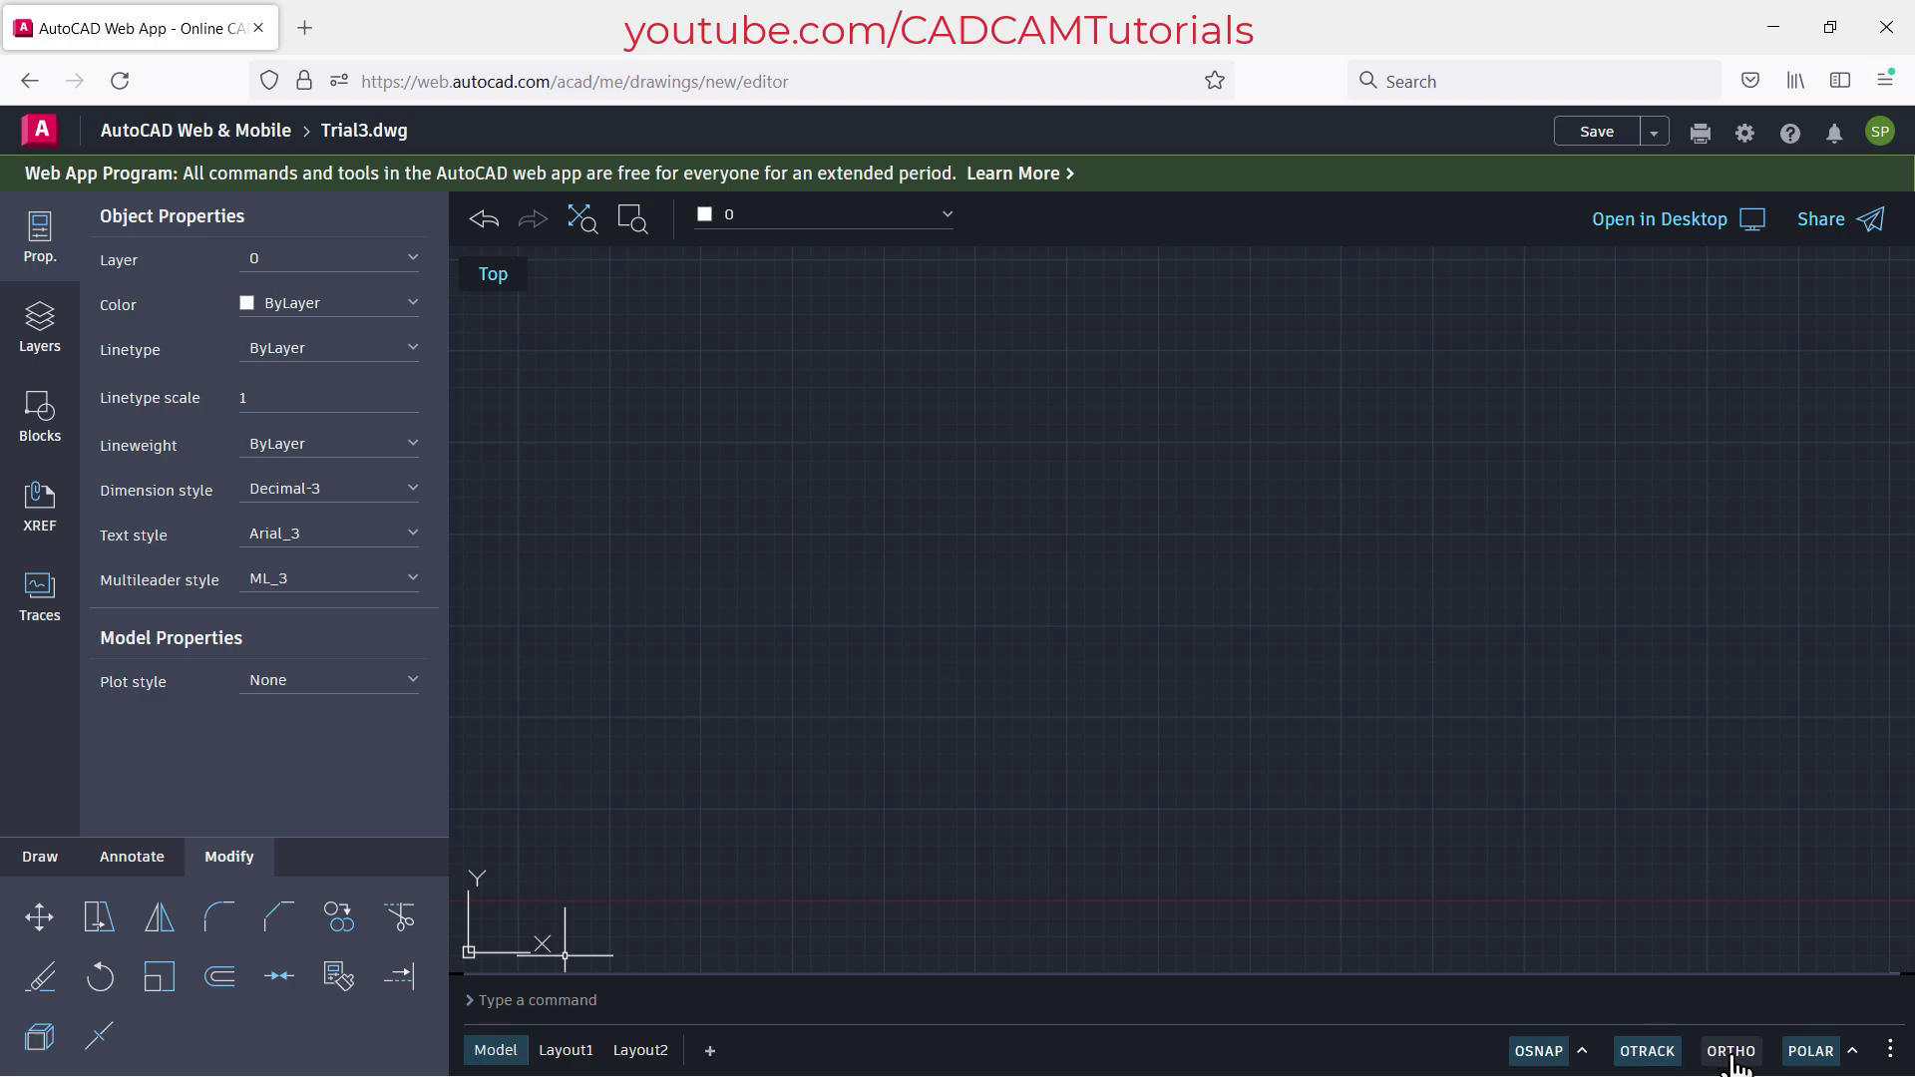
left_click(1851, 1055)
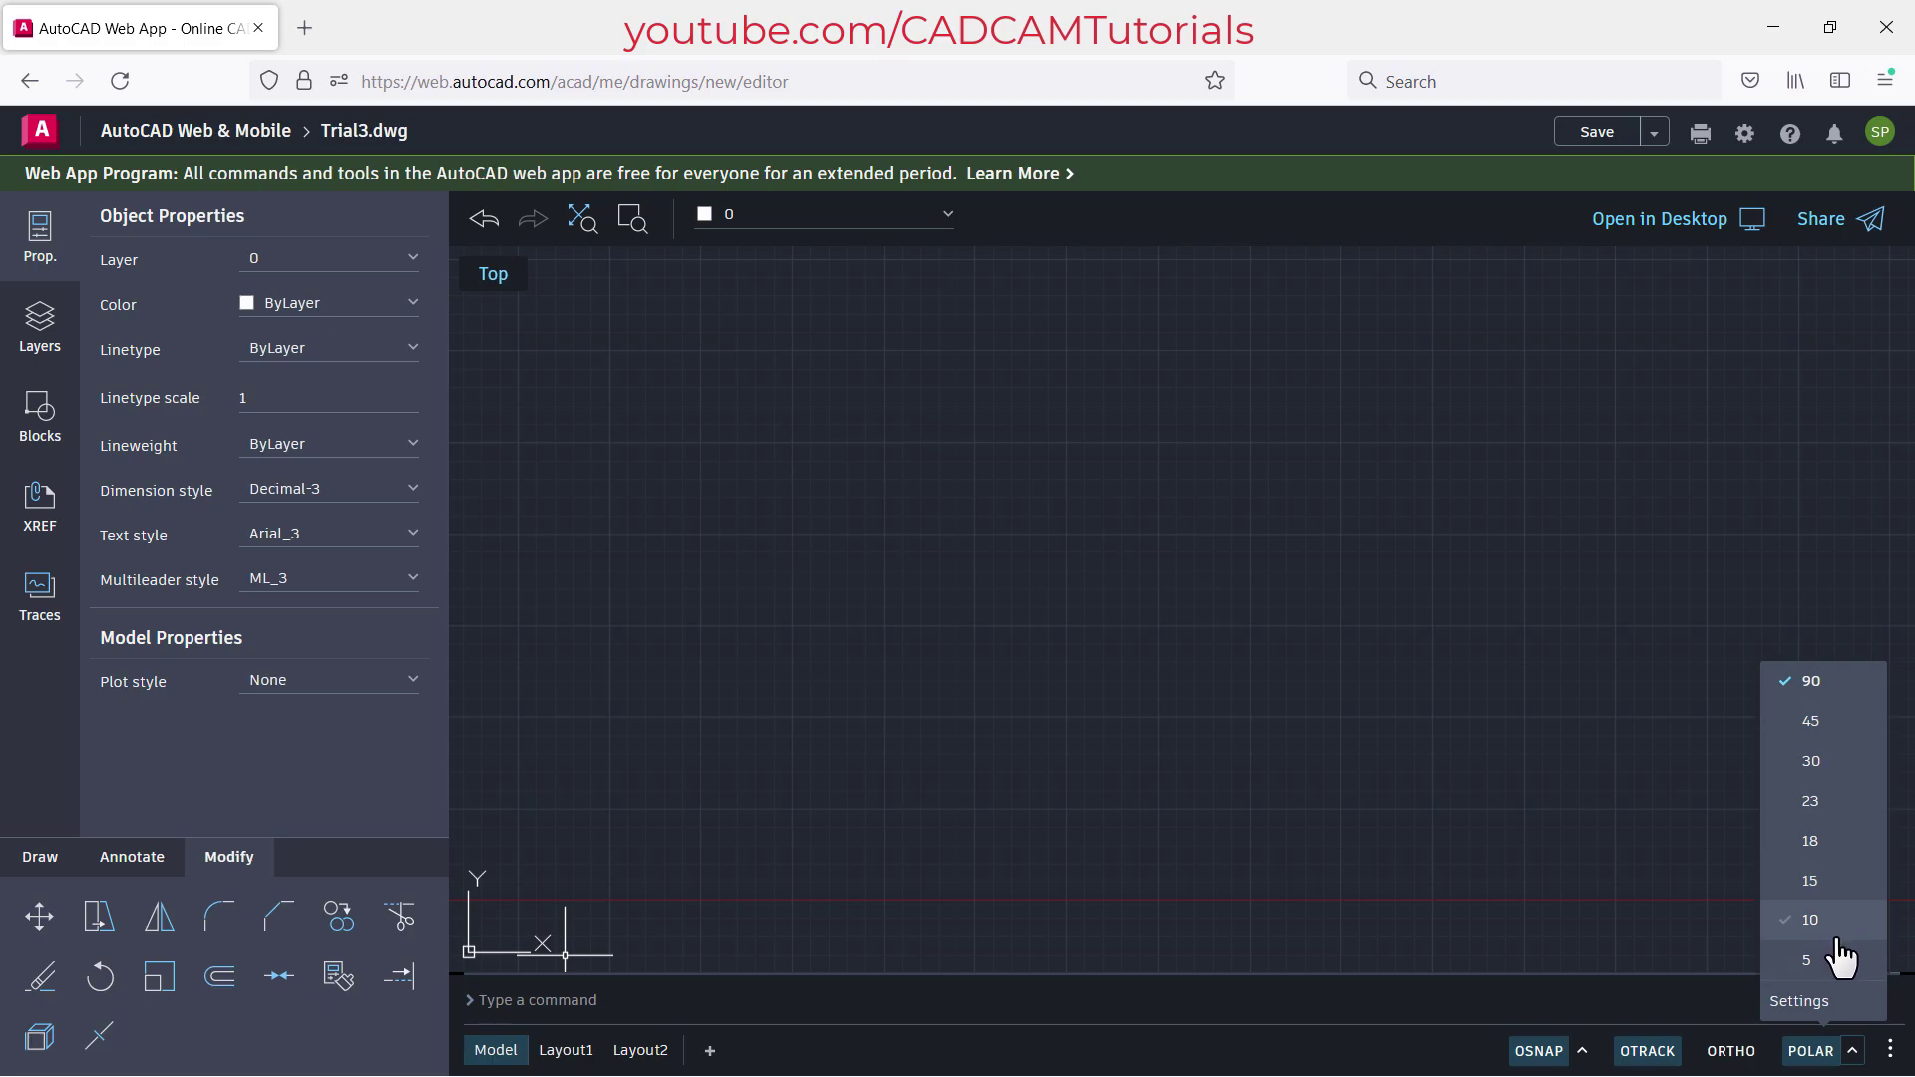
left_click(1386, 1061)
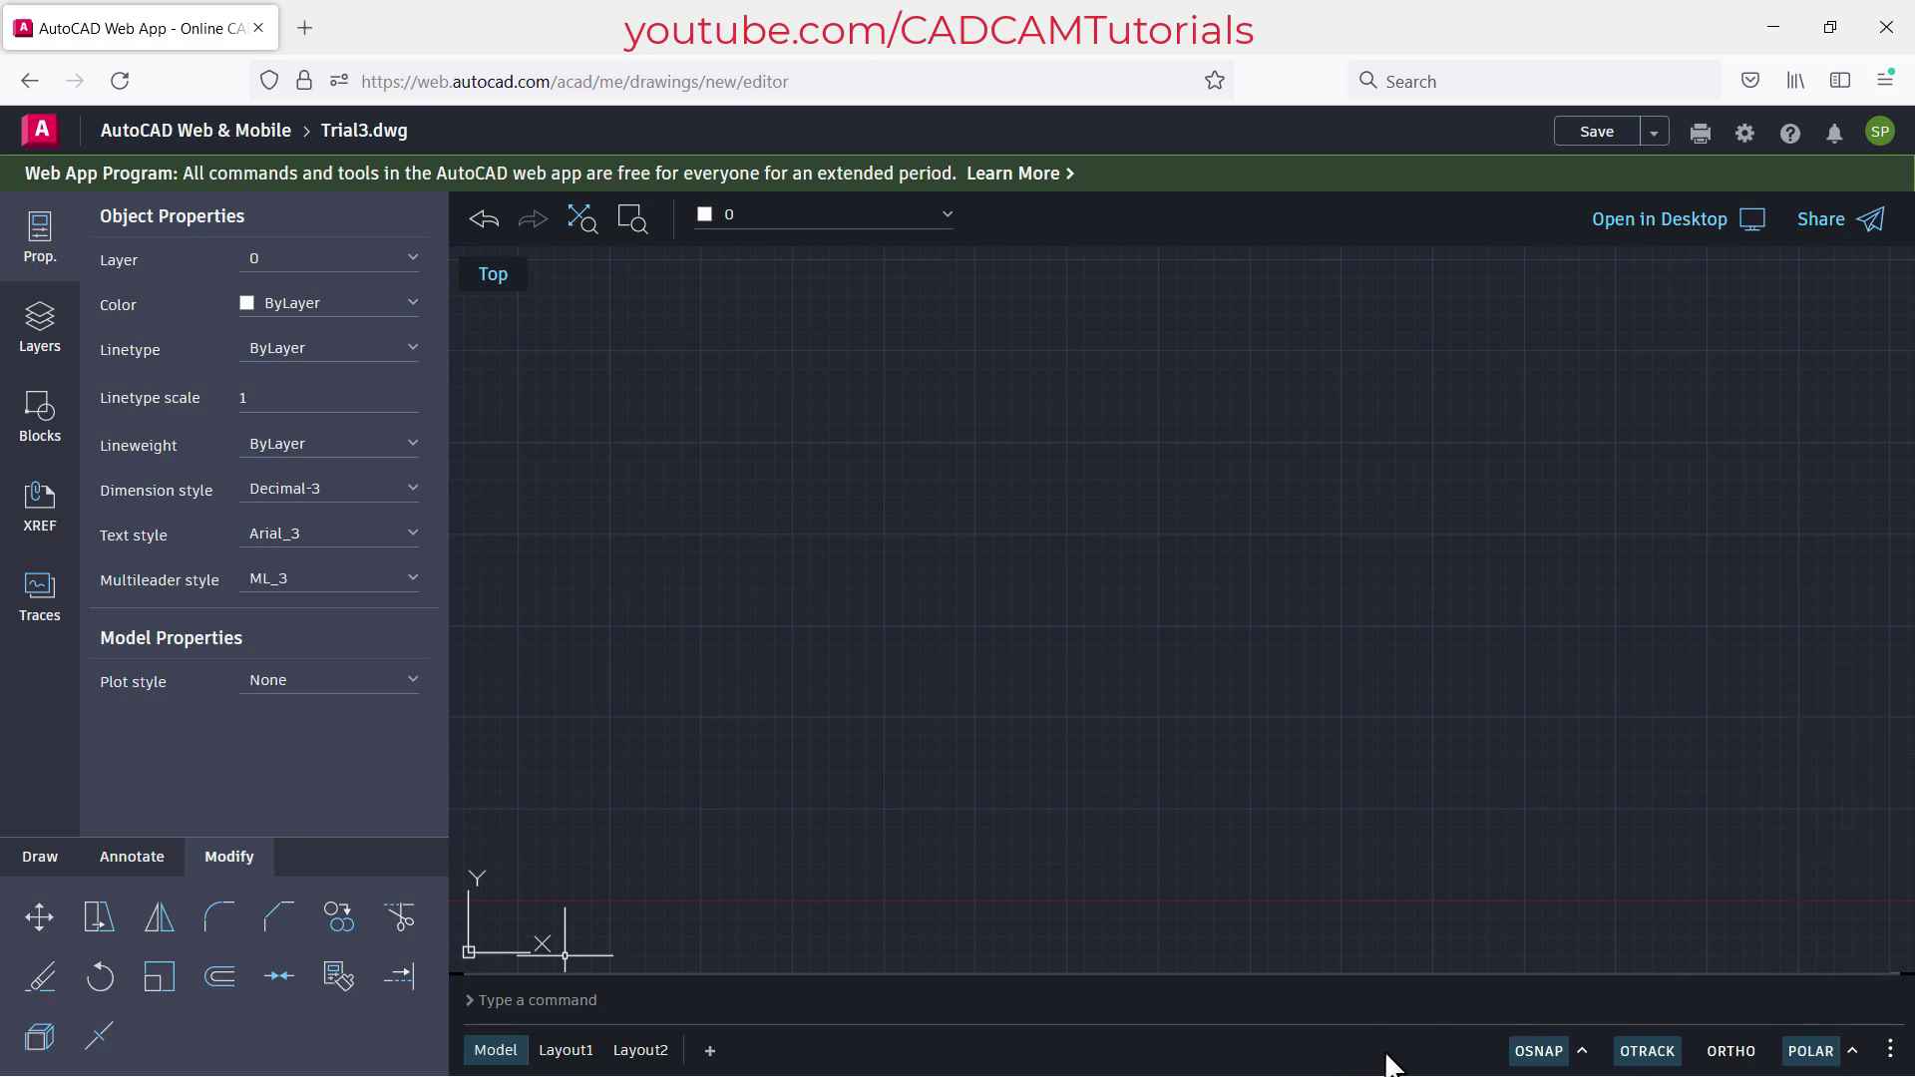
left_click(1890, 1057)
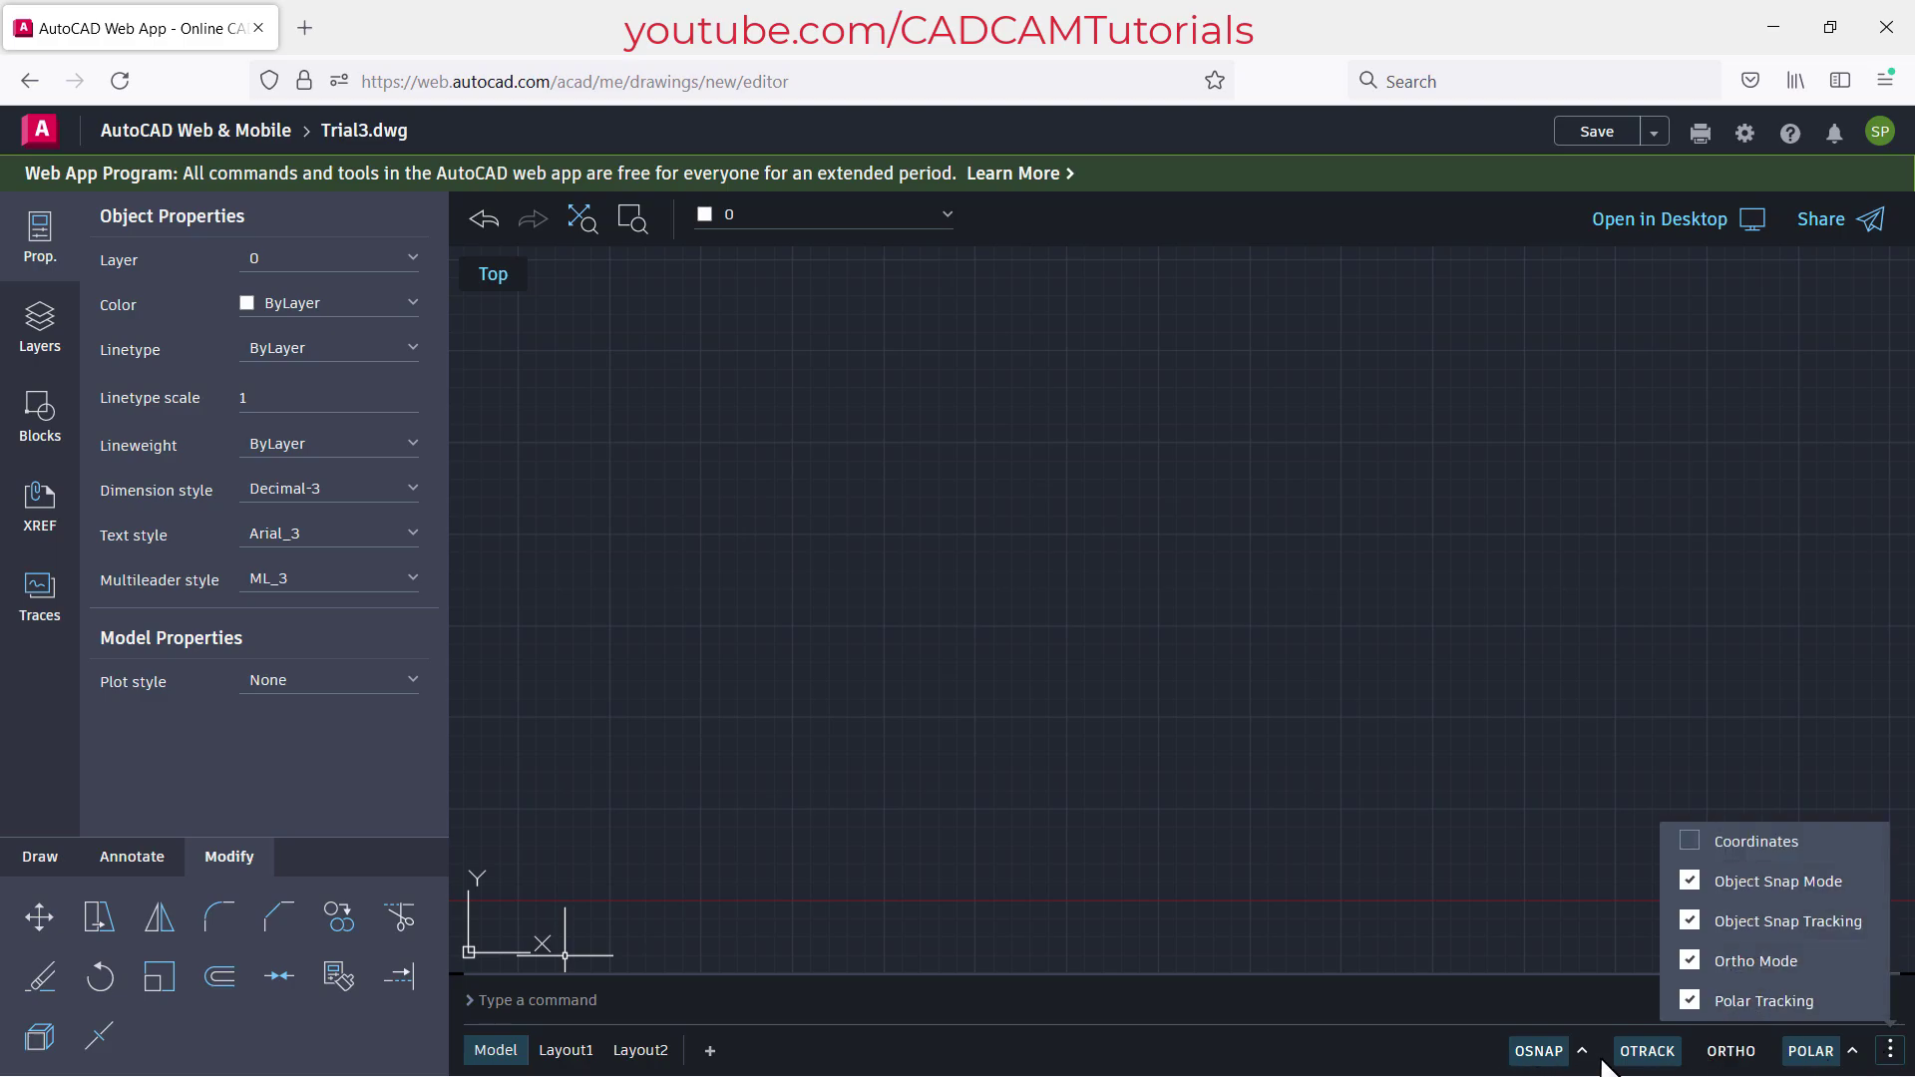
left_click(1688, 840)
left_click(1329, 871)
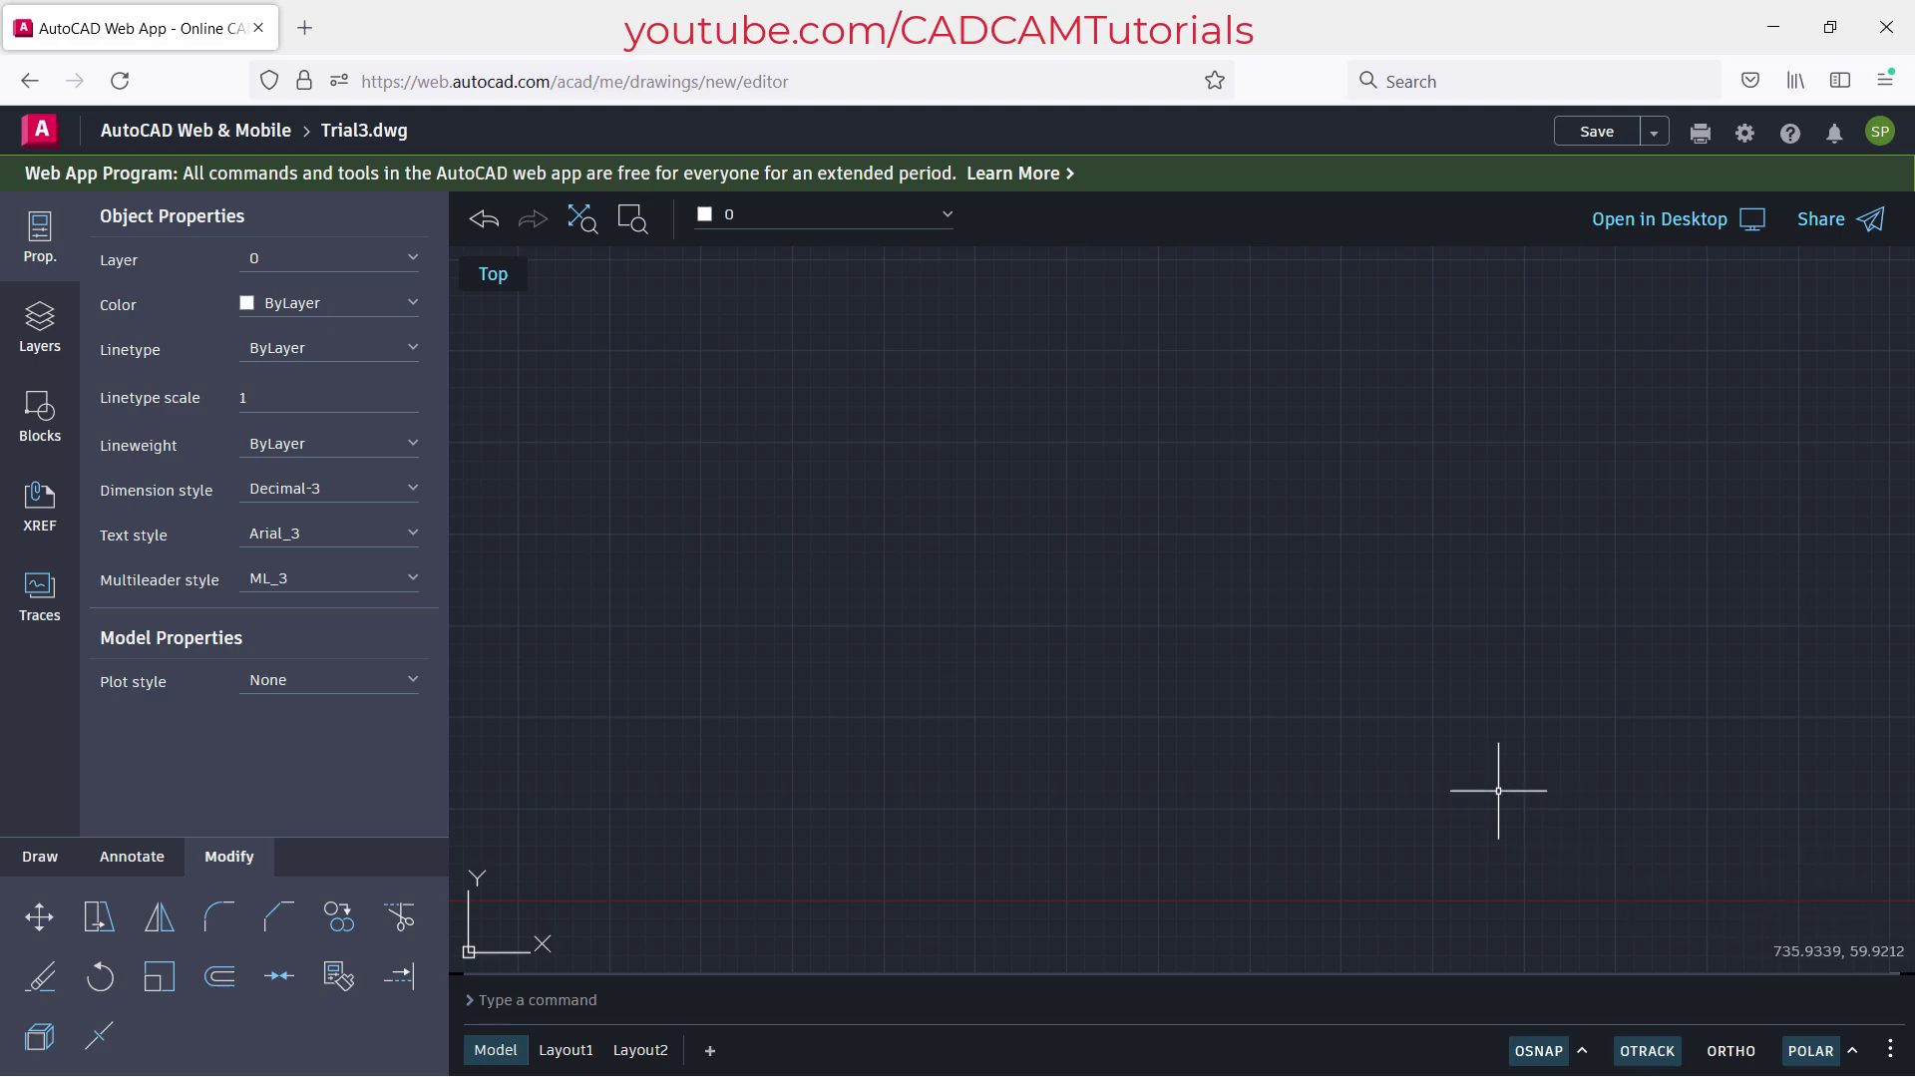
left_click(1889, 1049)
left_click(1752, 853)
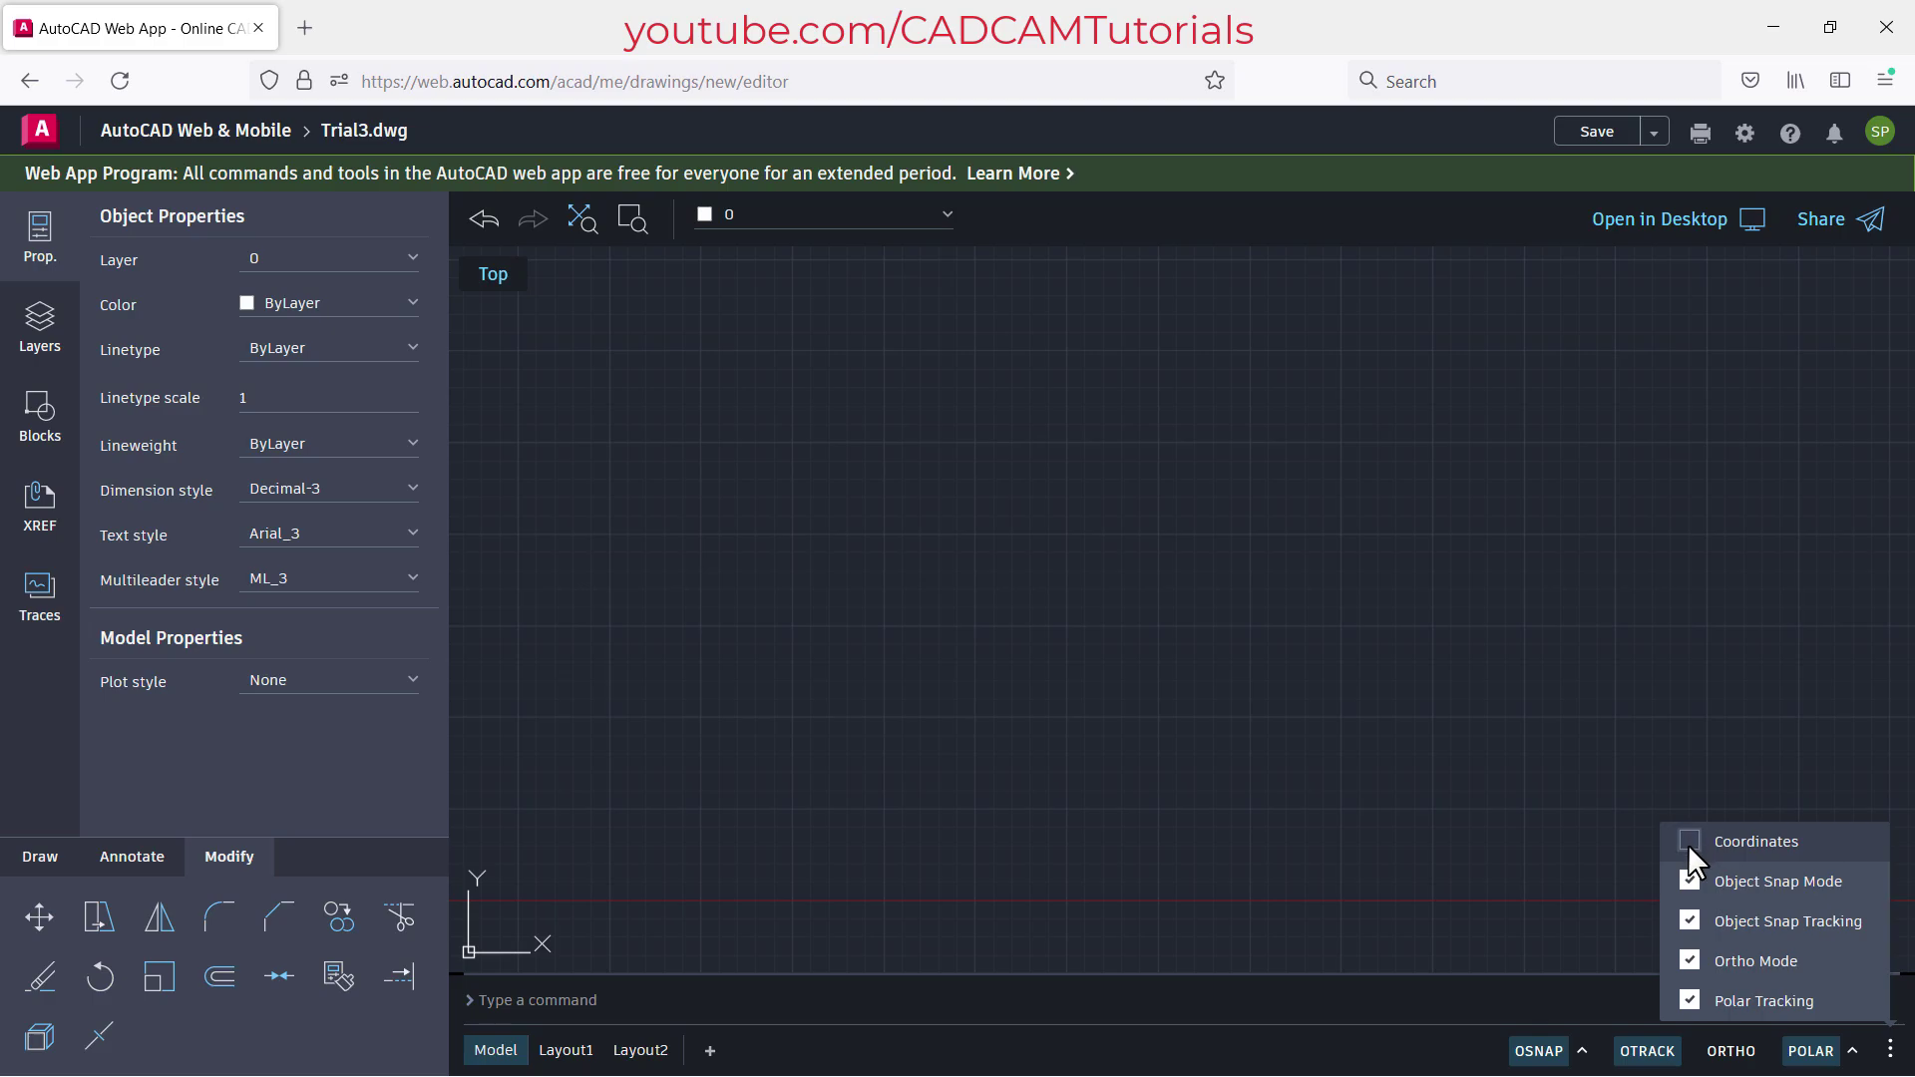
left_click(1336, 873)
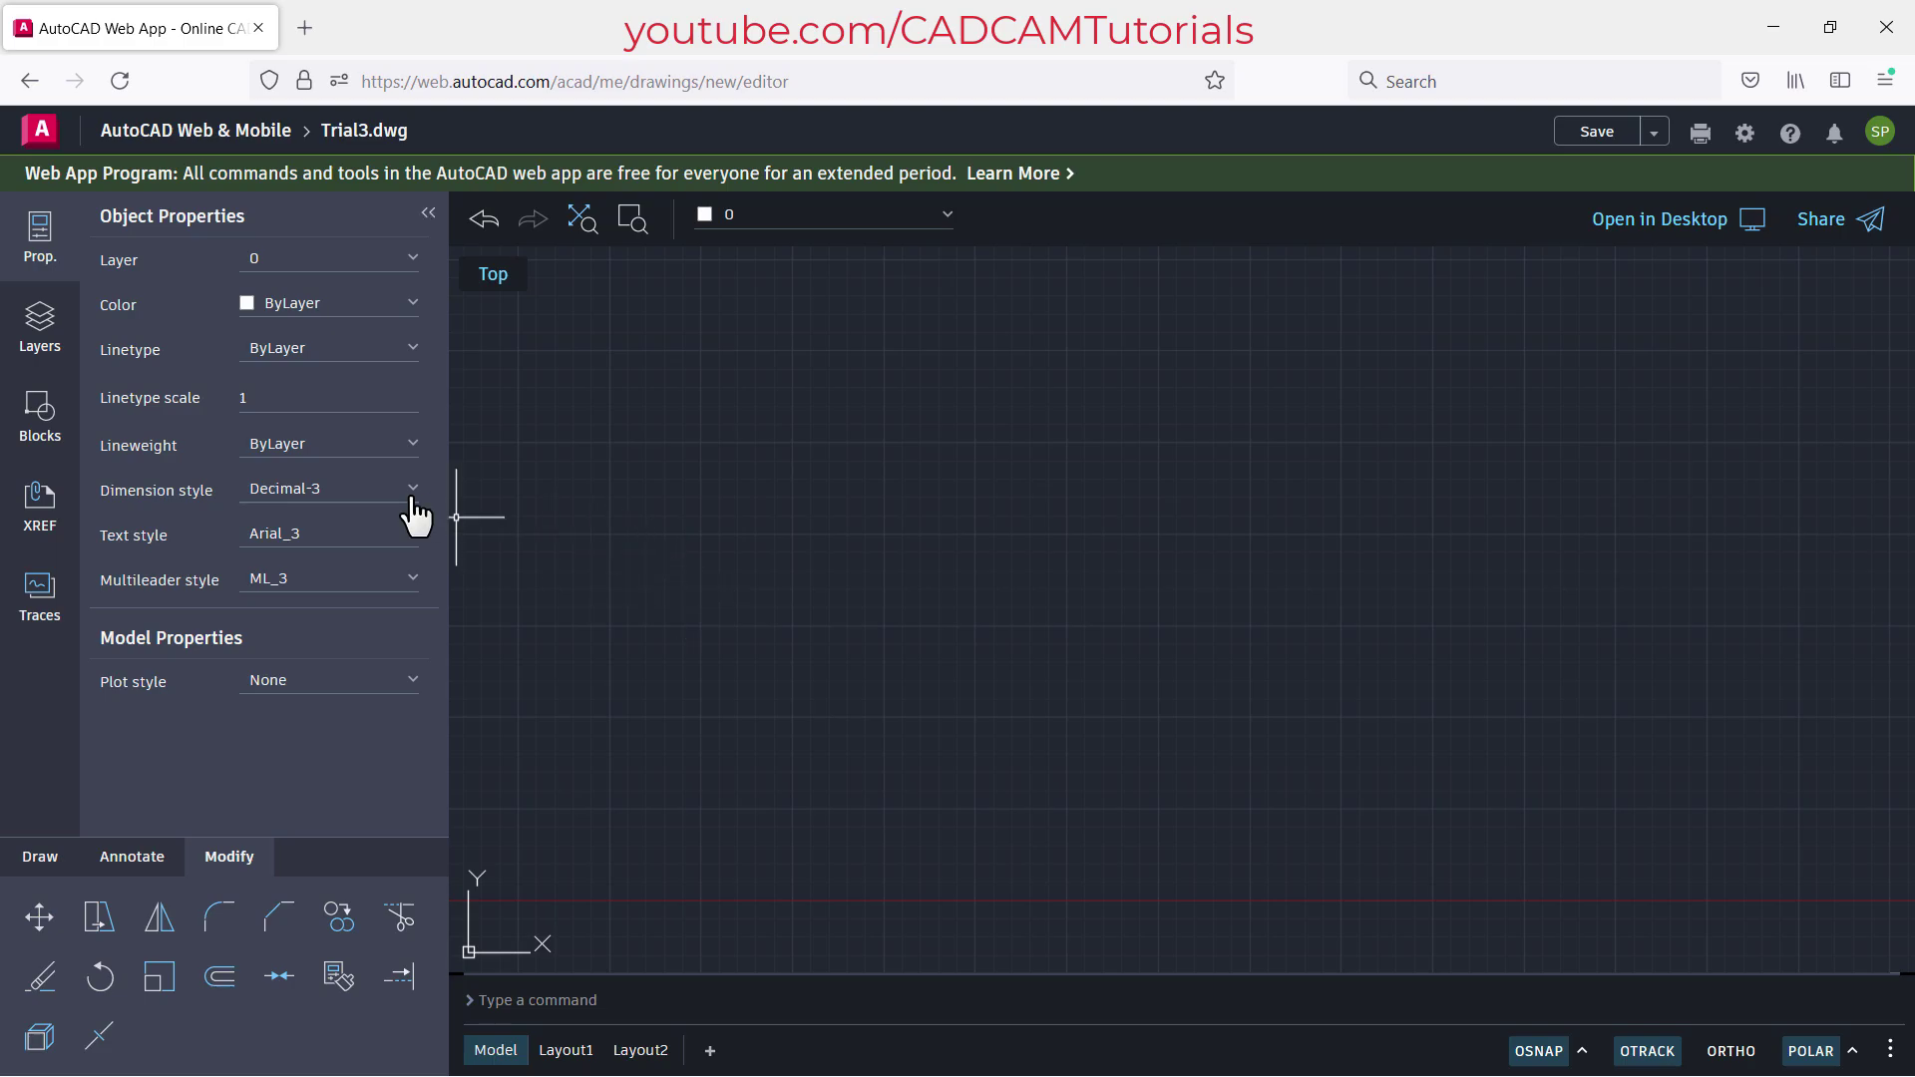
Add a new layer named Center and make it yellow
left_click(41, 339)
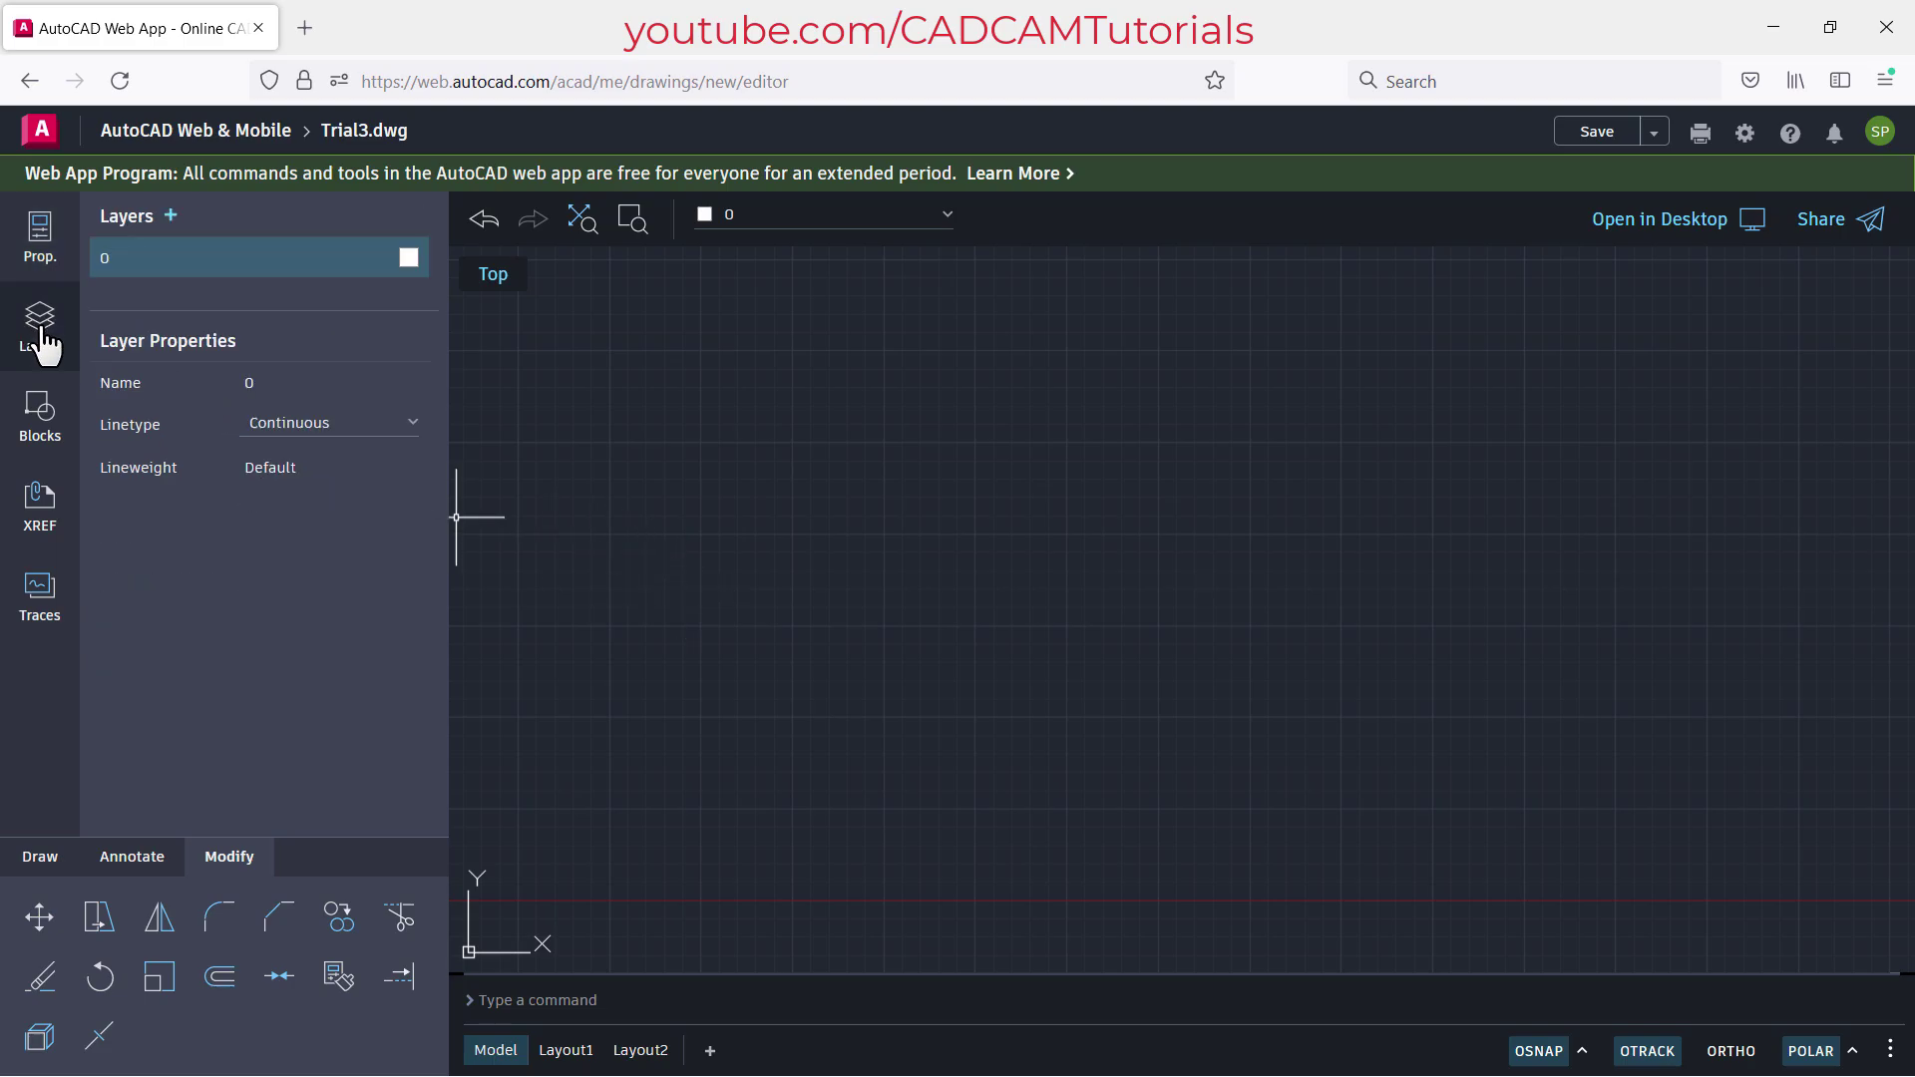
left_click(172, 217)
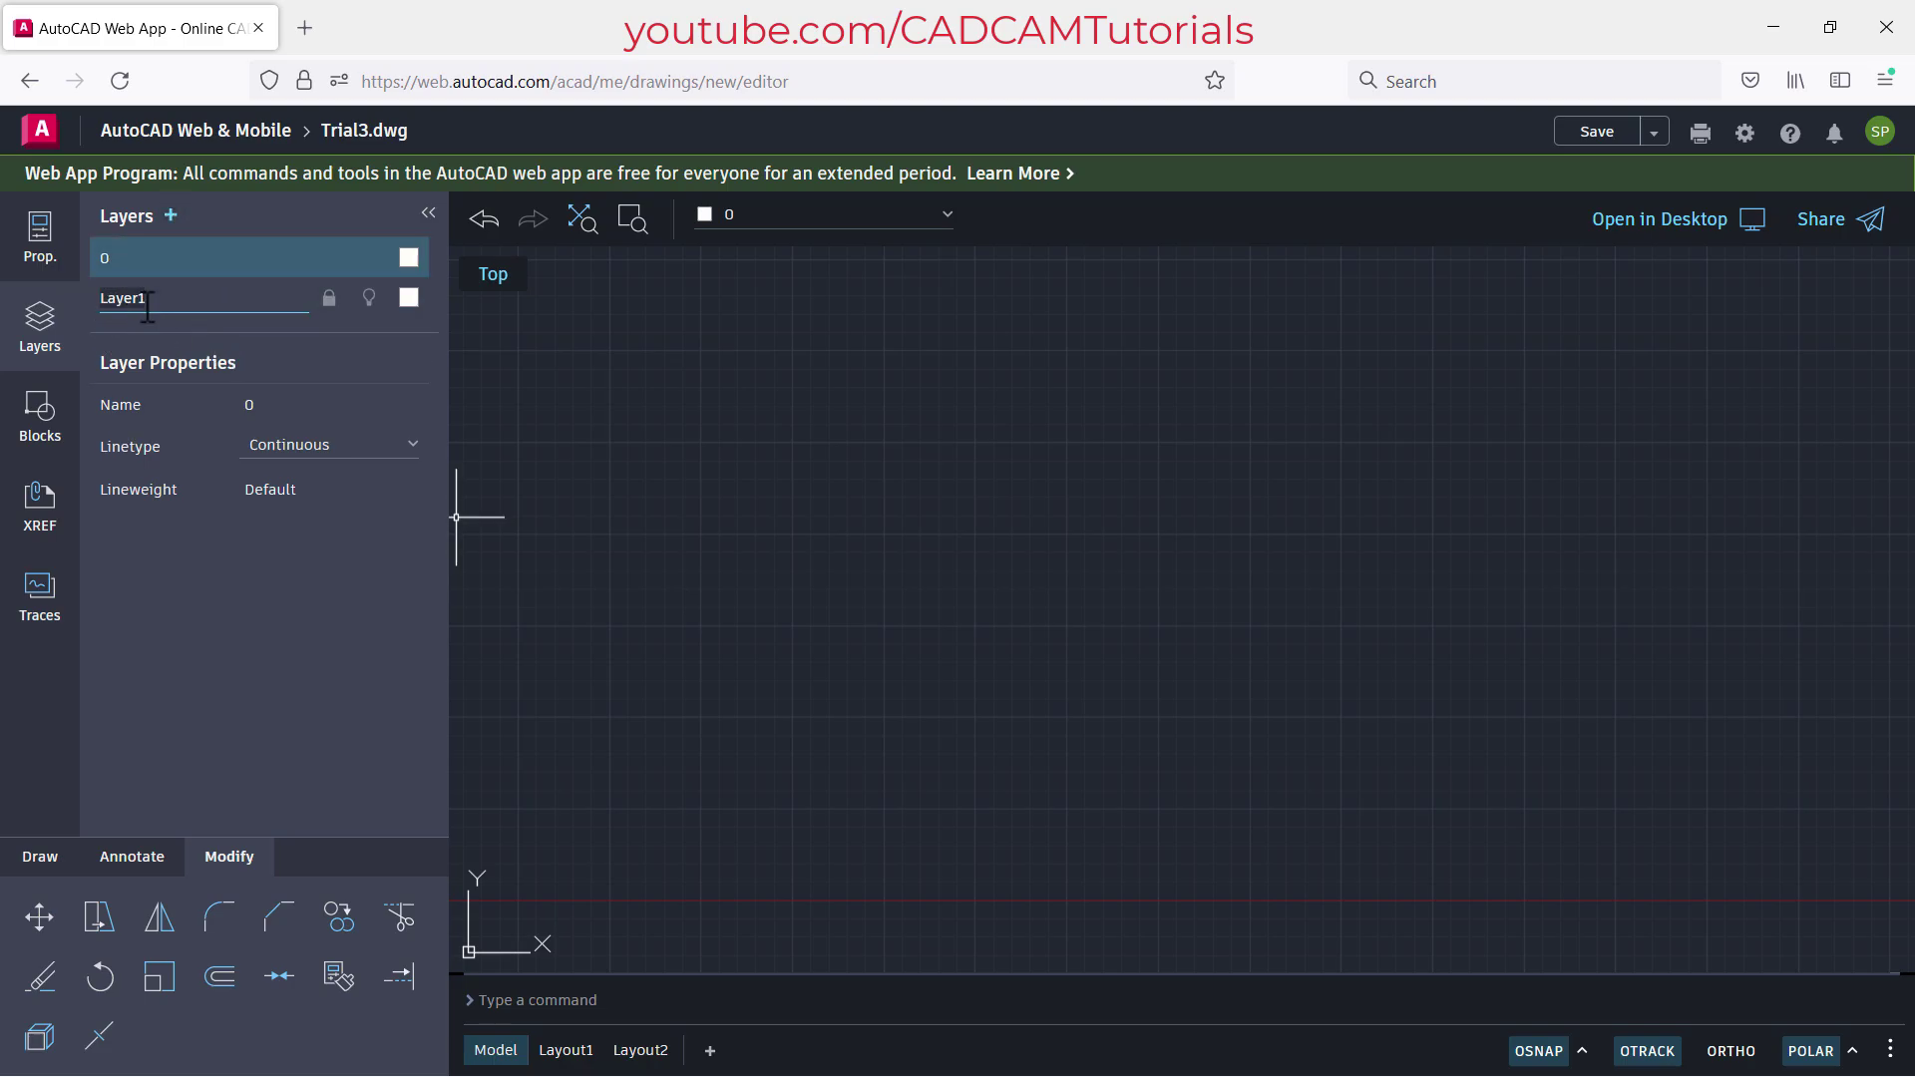
type("Center")
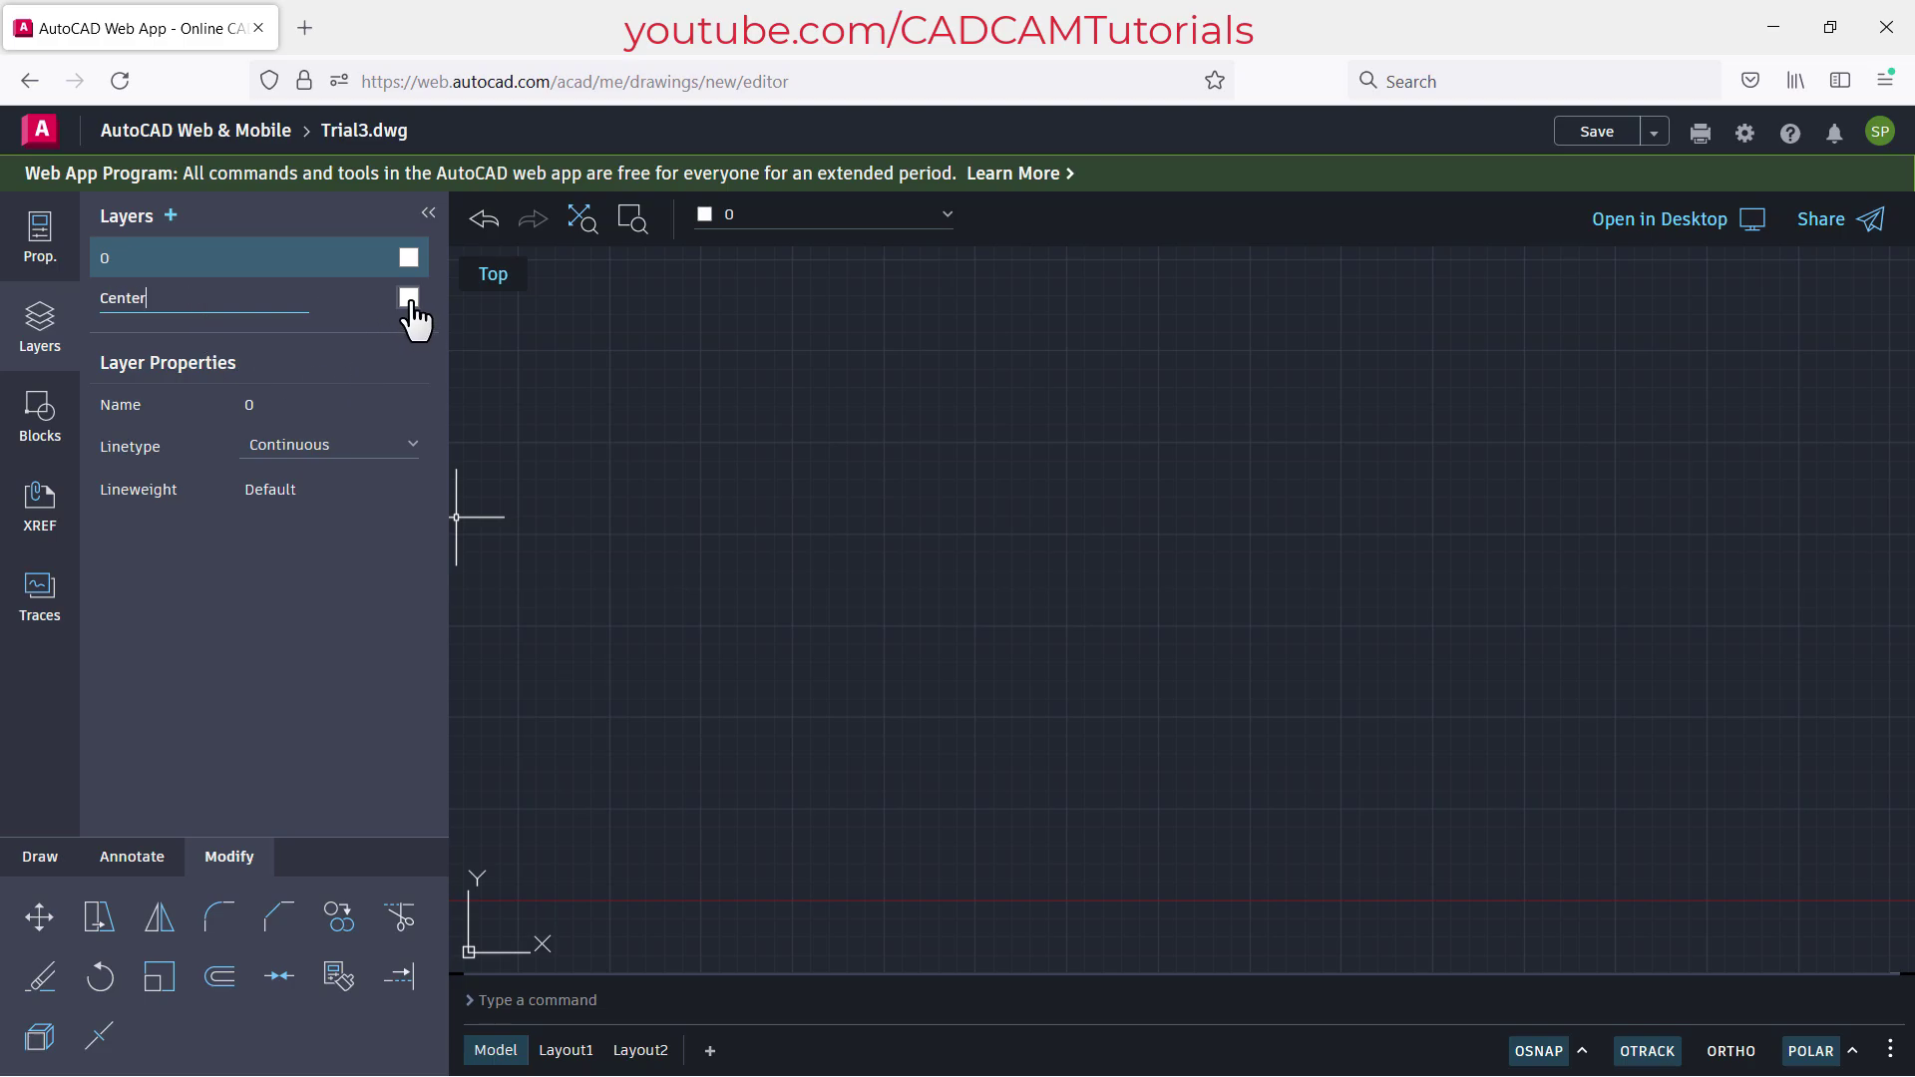
left_click(408, 299)
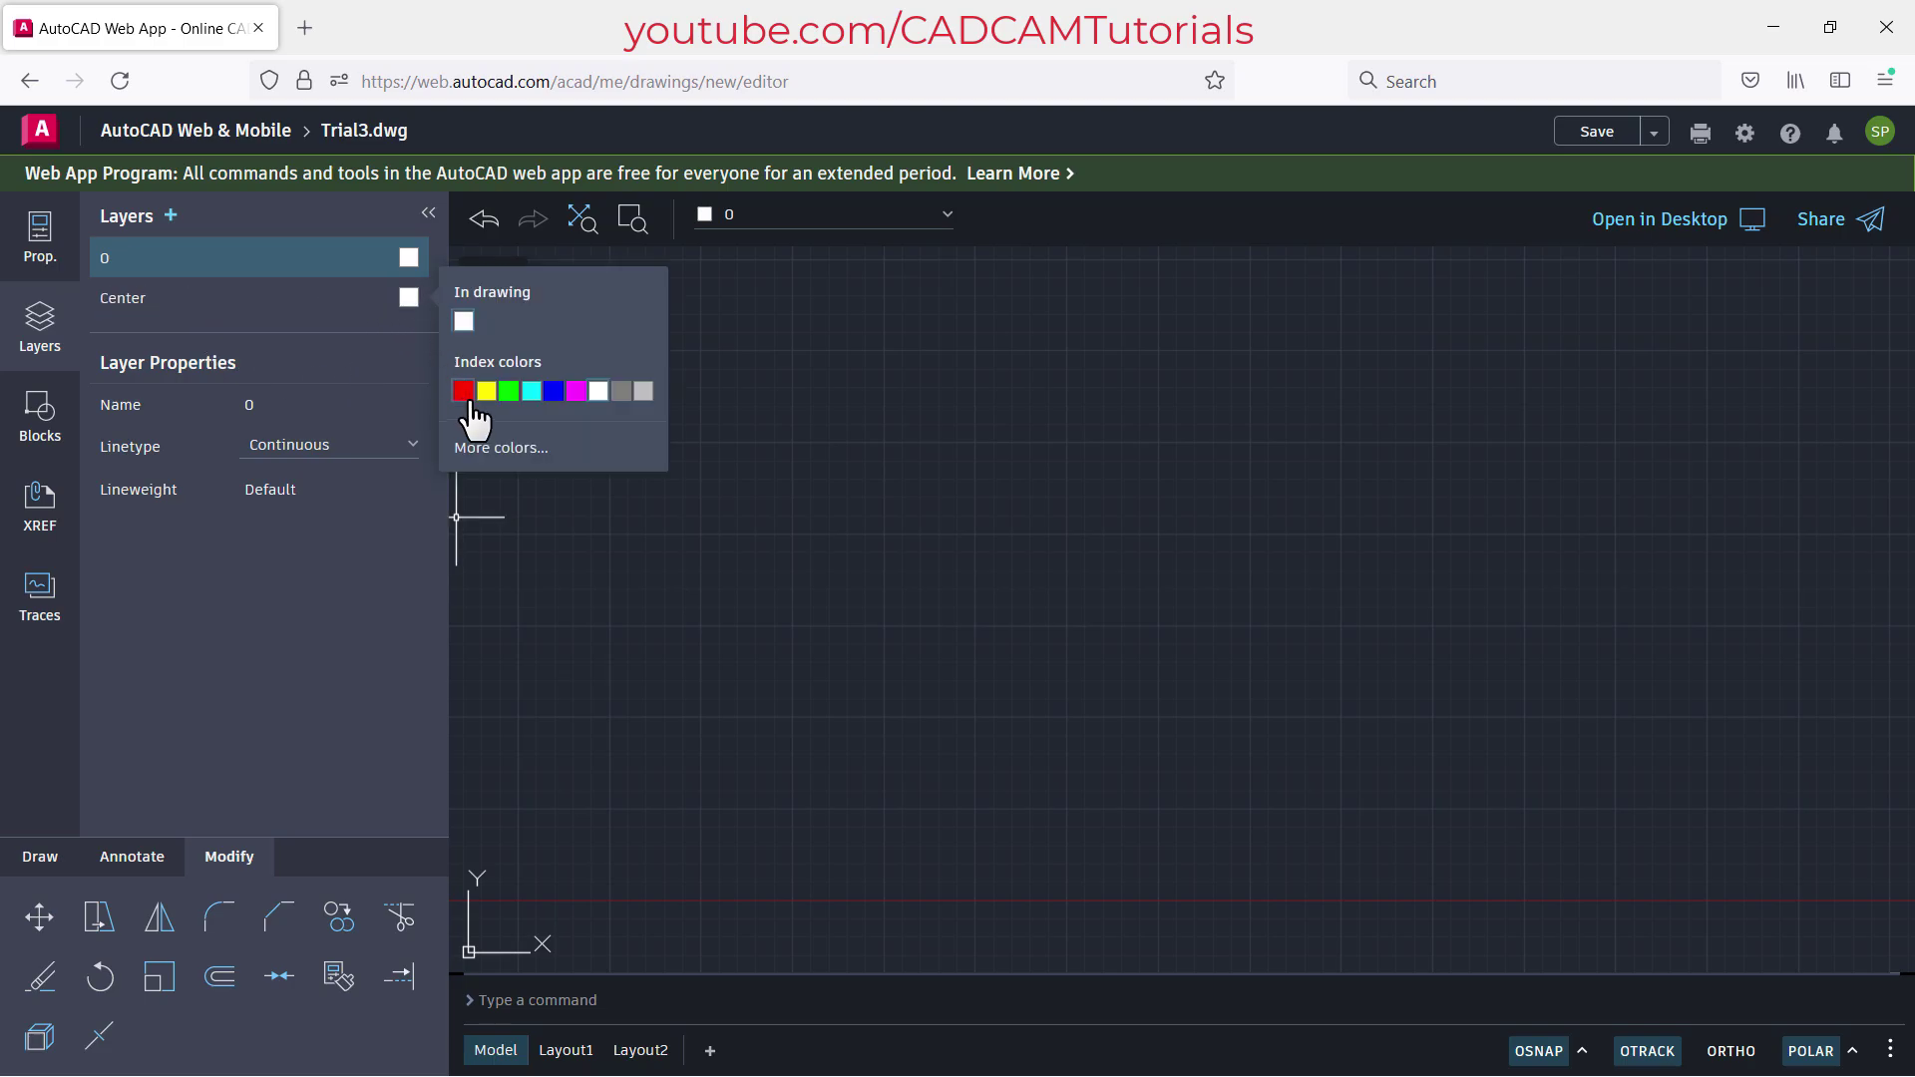
left_click(486, 391)
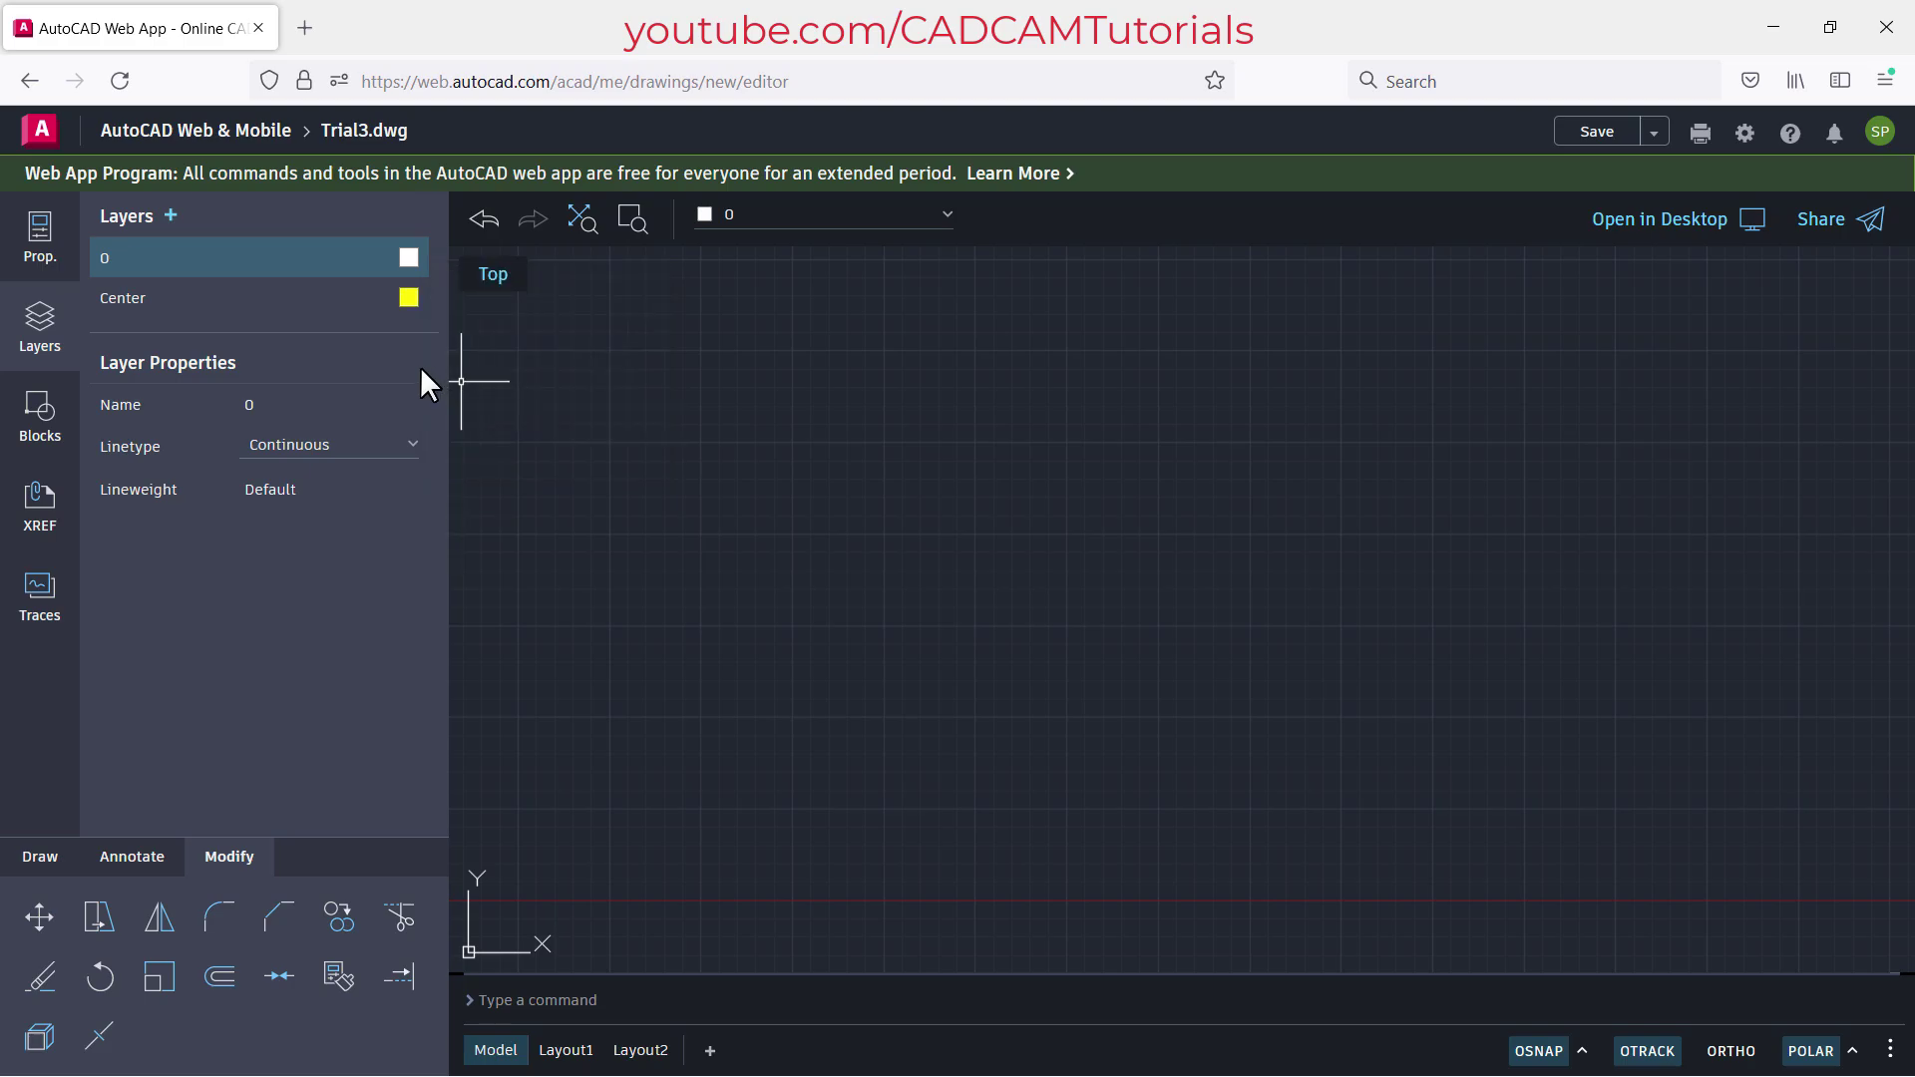
Set layer 0's linetype to CENTER by mistake, then revert it to Continuous
left_click(327, 456)
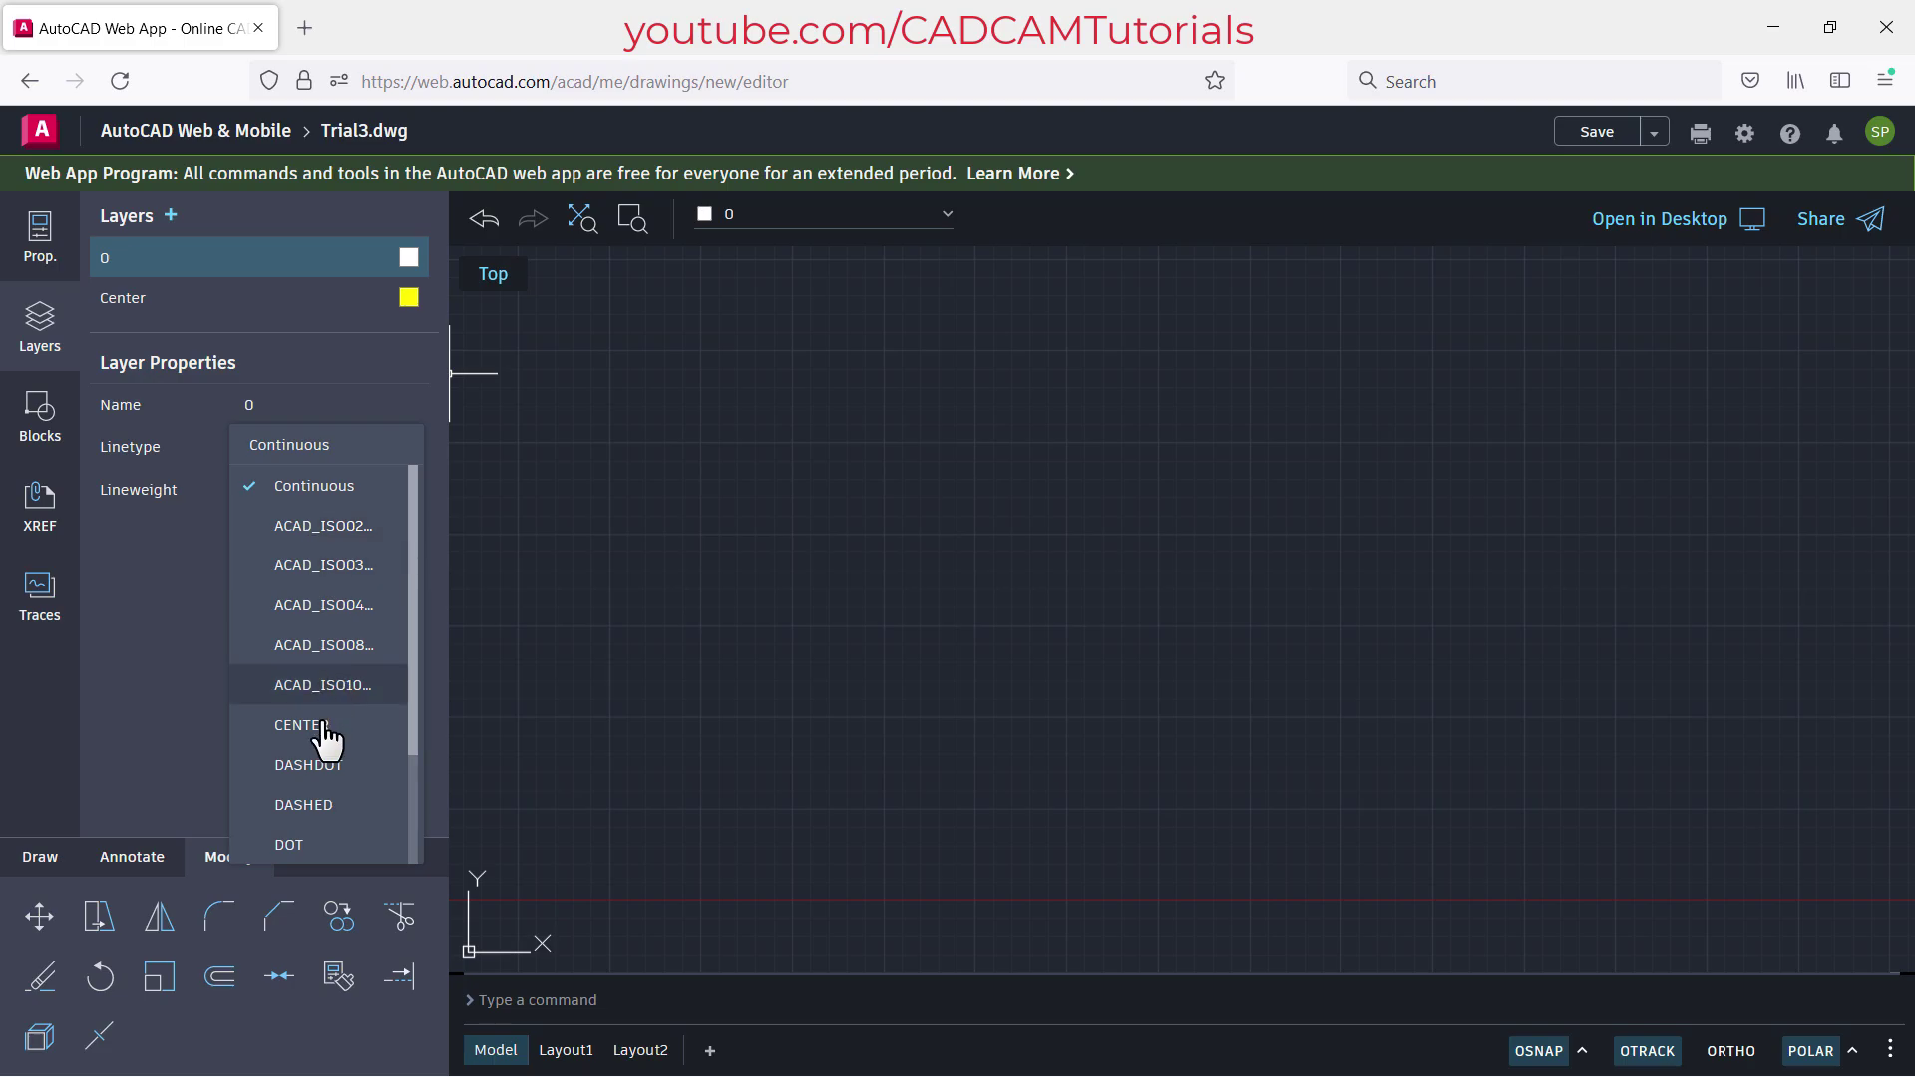
left_click(324, 738)
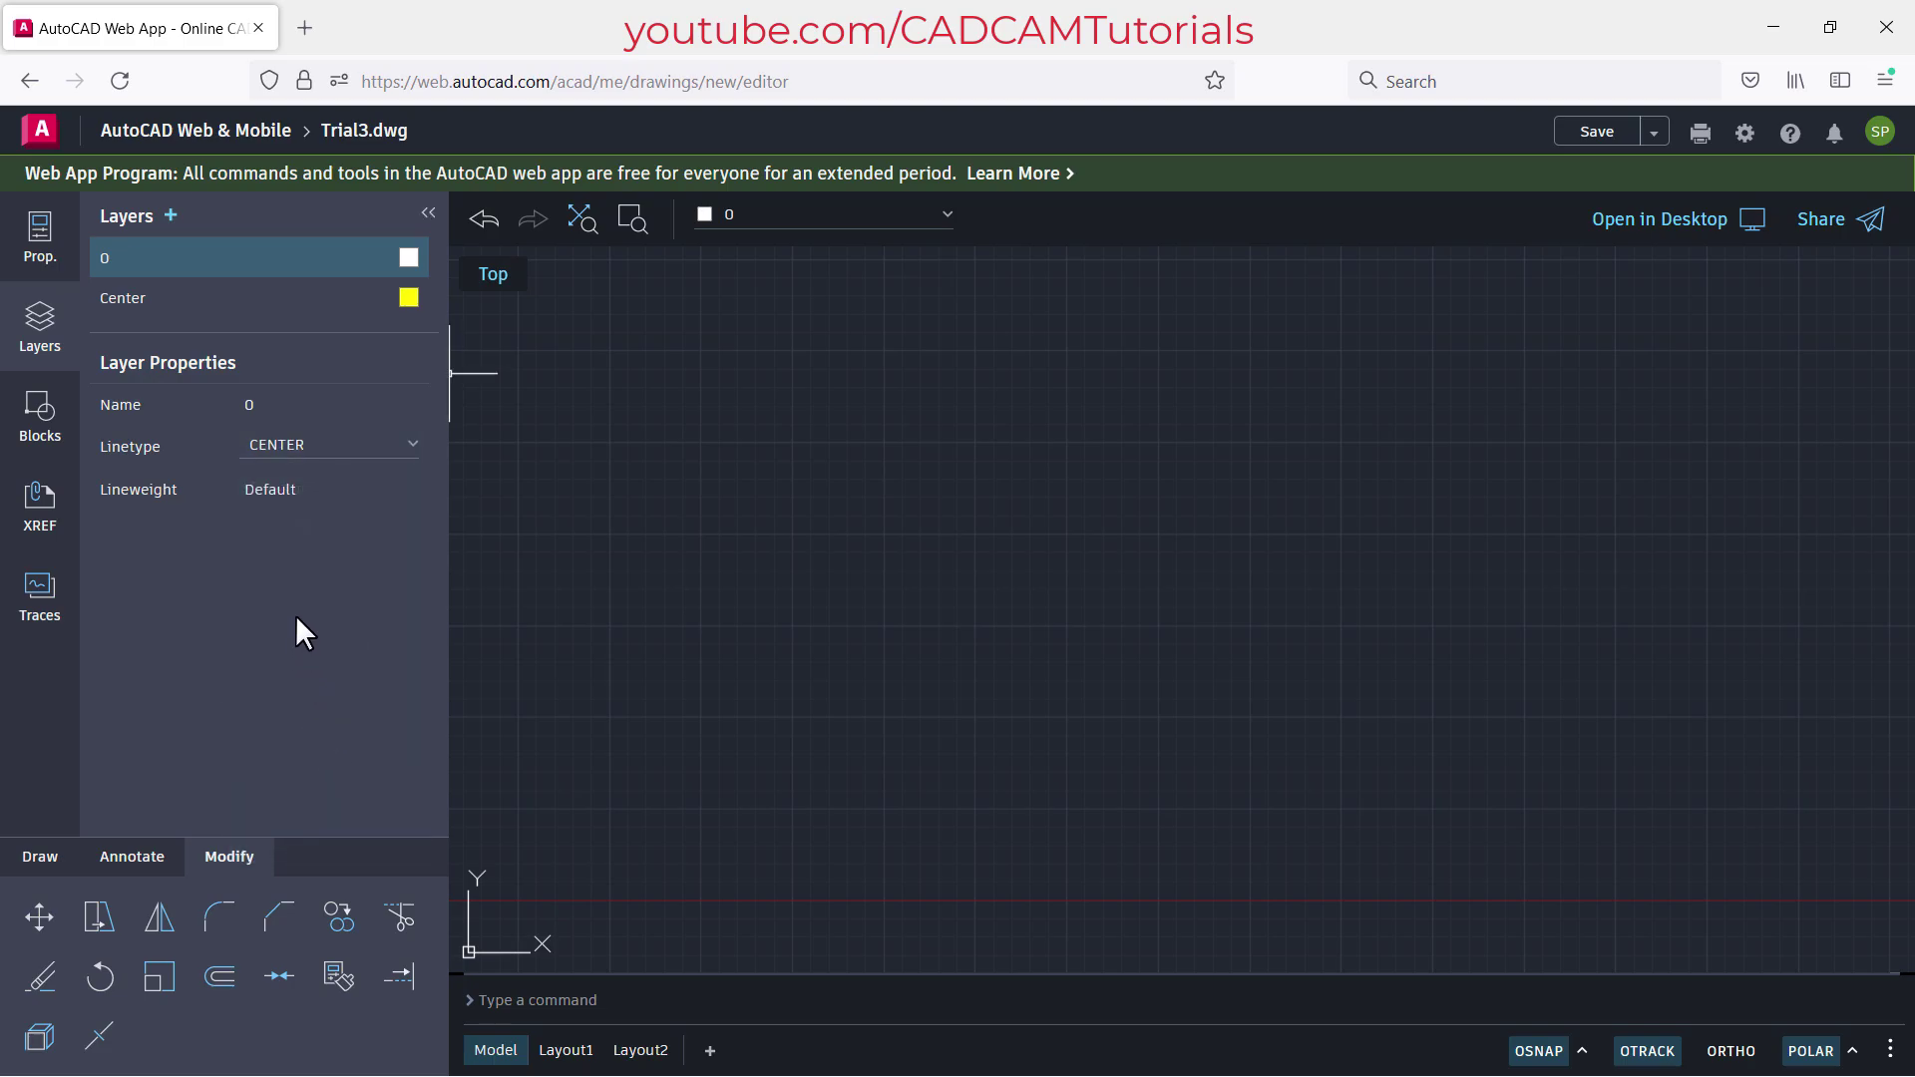
mouse_move(155, 304)
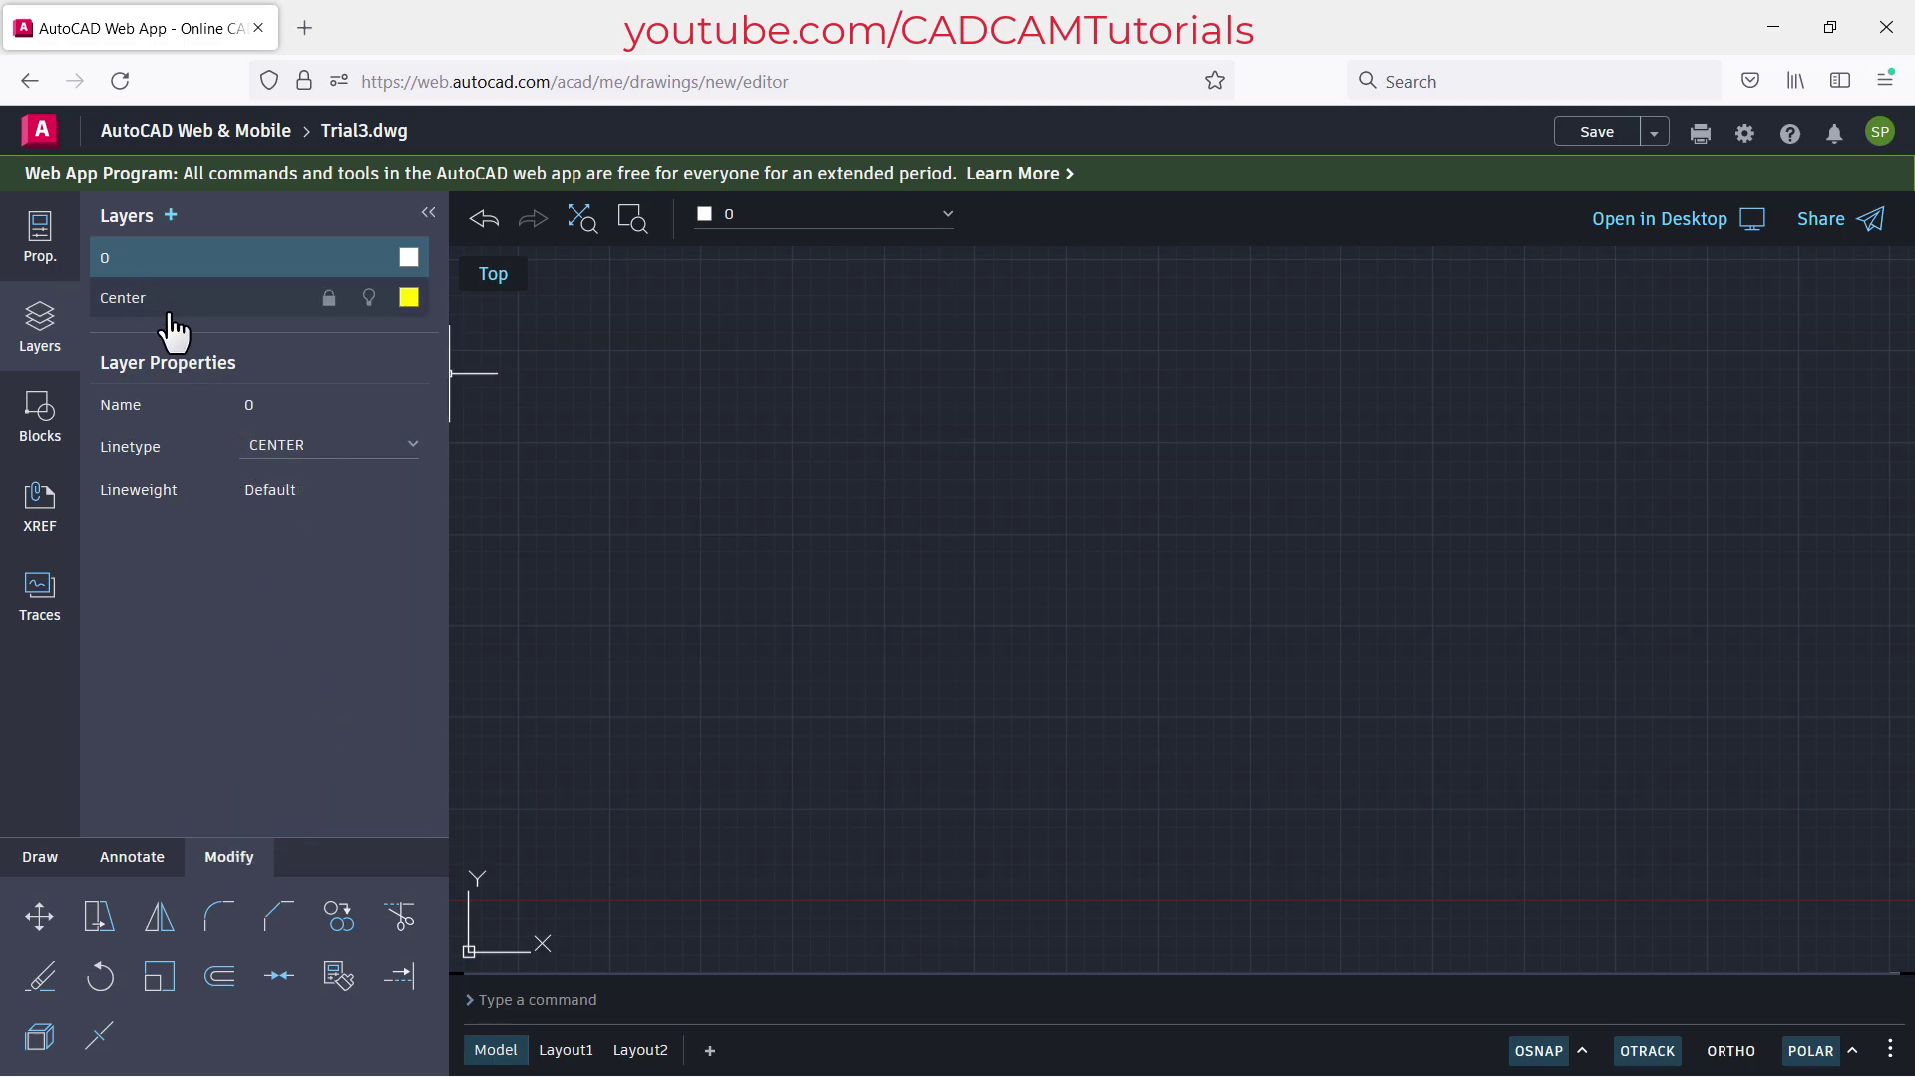
left_click(107, 263)
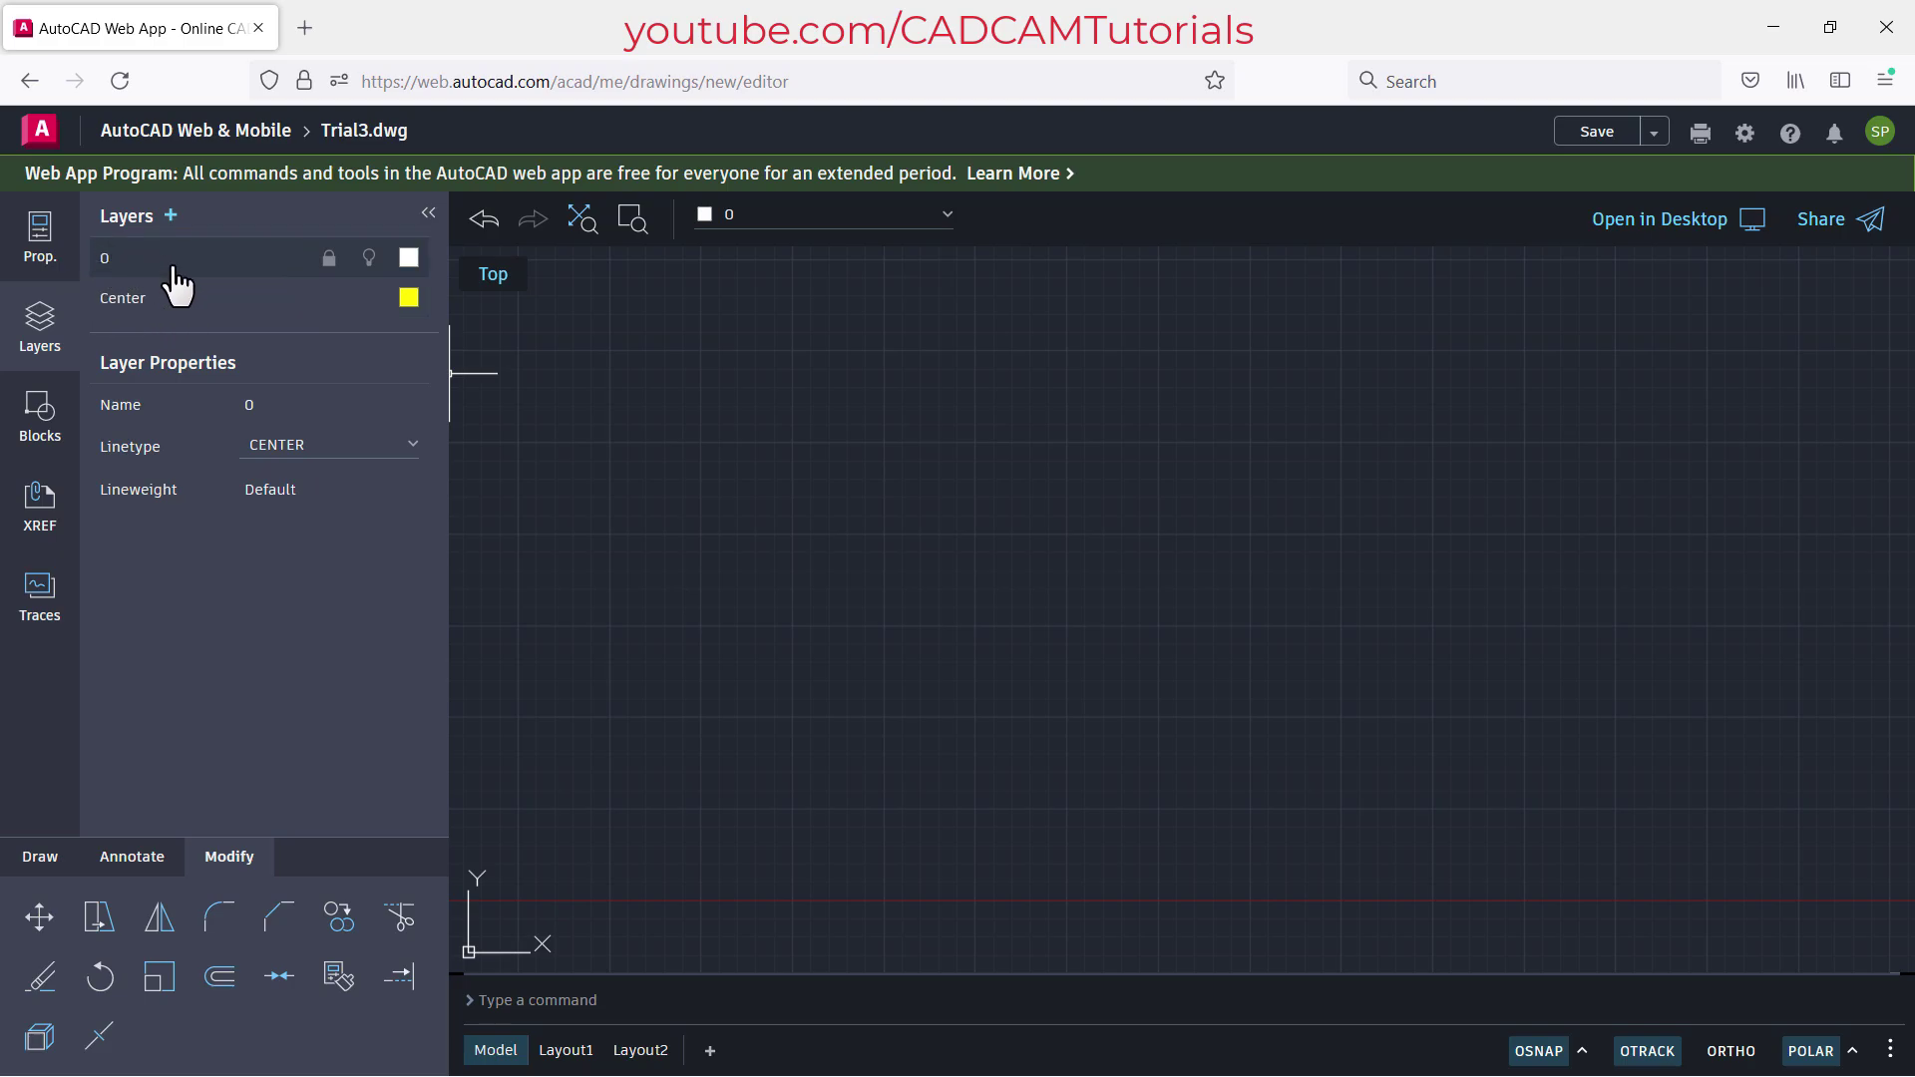
left_click(342, 454)
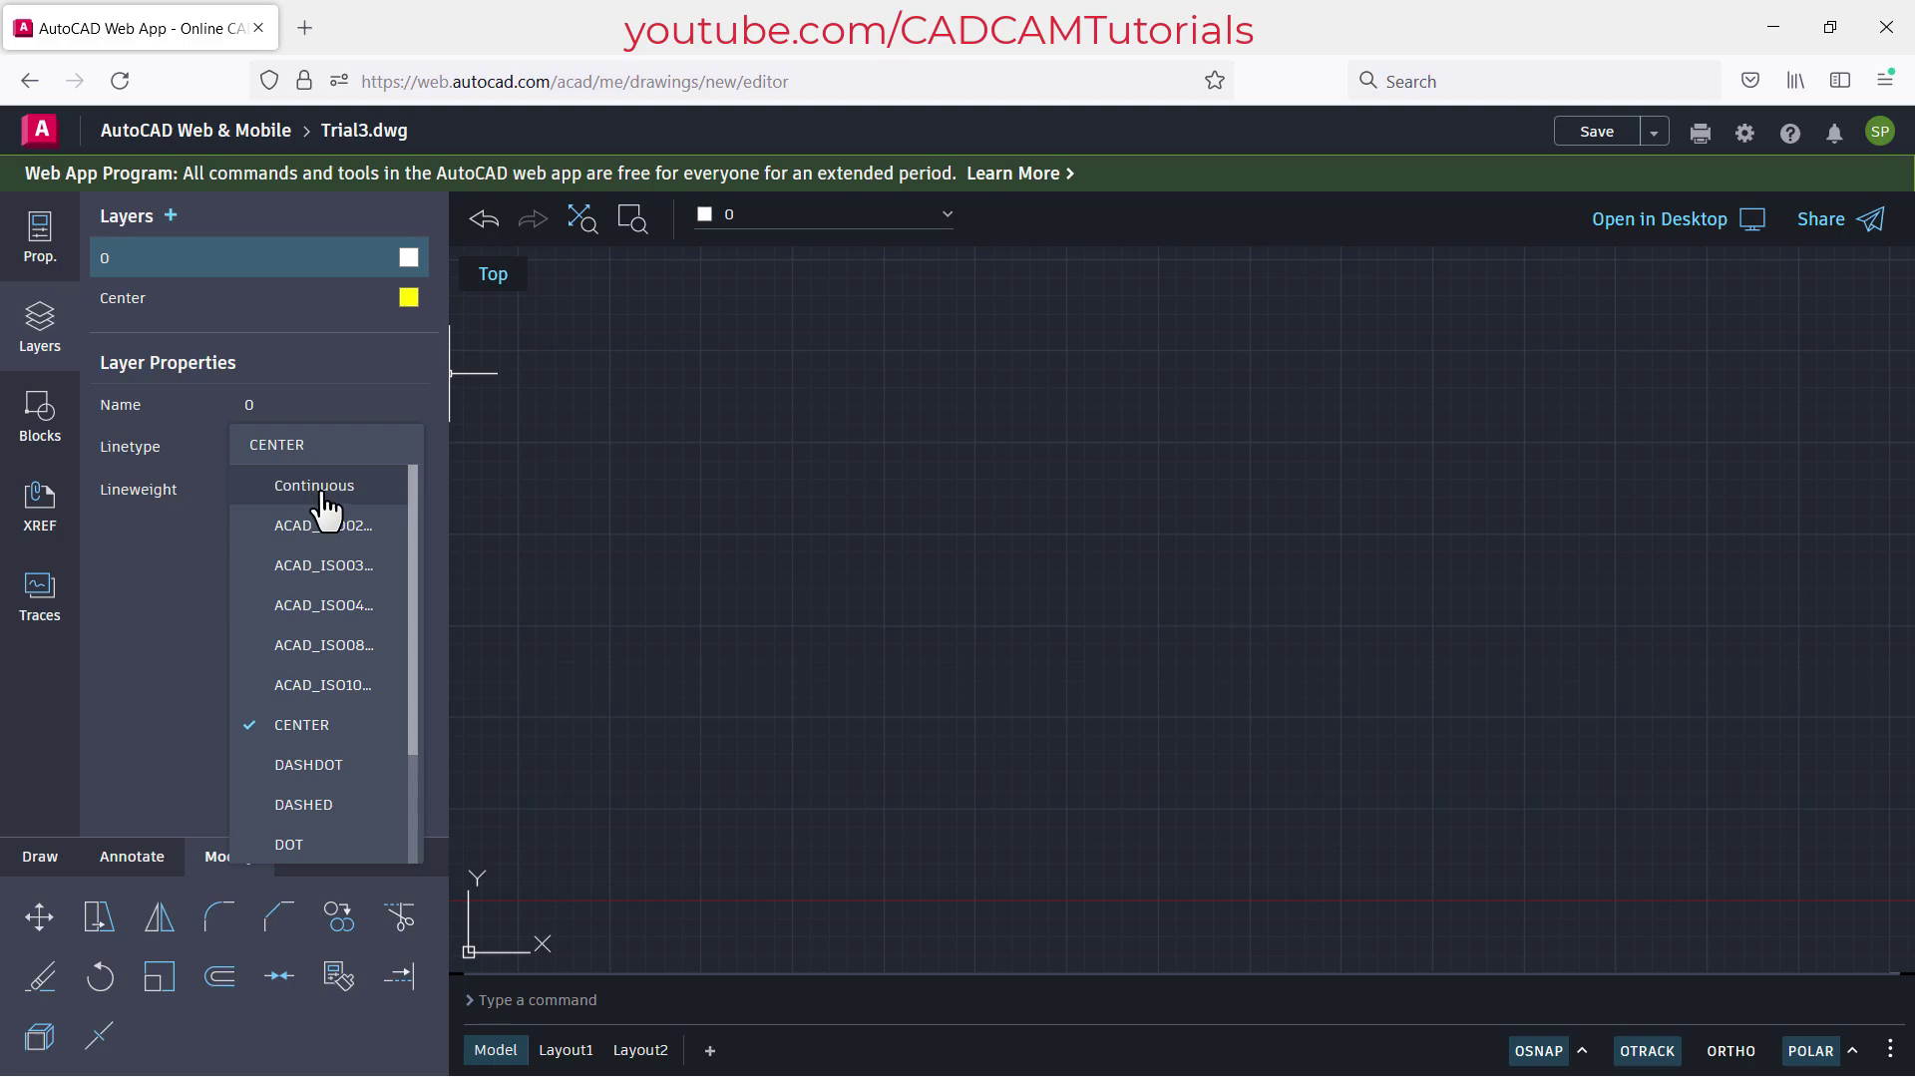
left_click(321, 488)
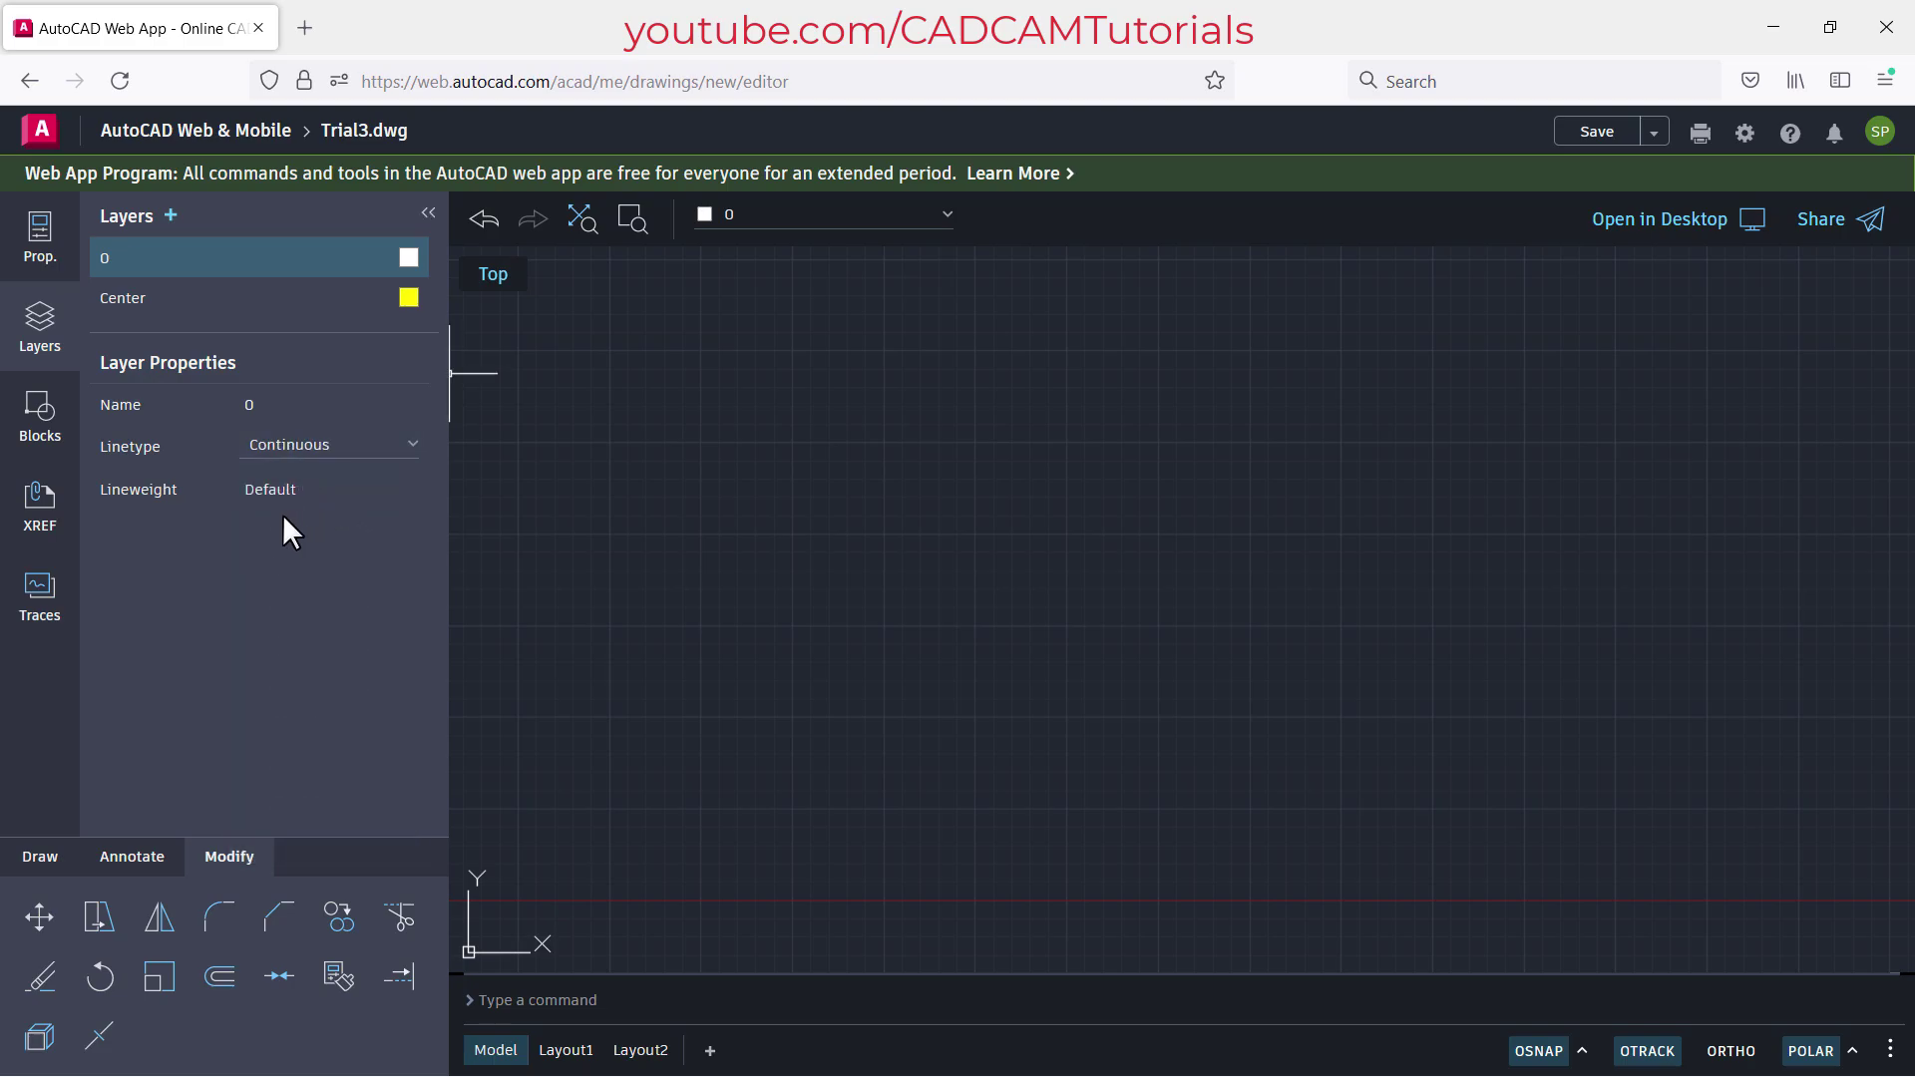
Make Center the current layer and give it the CENTER linetype
left_click(155, 301)
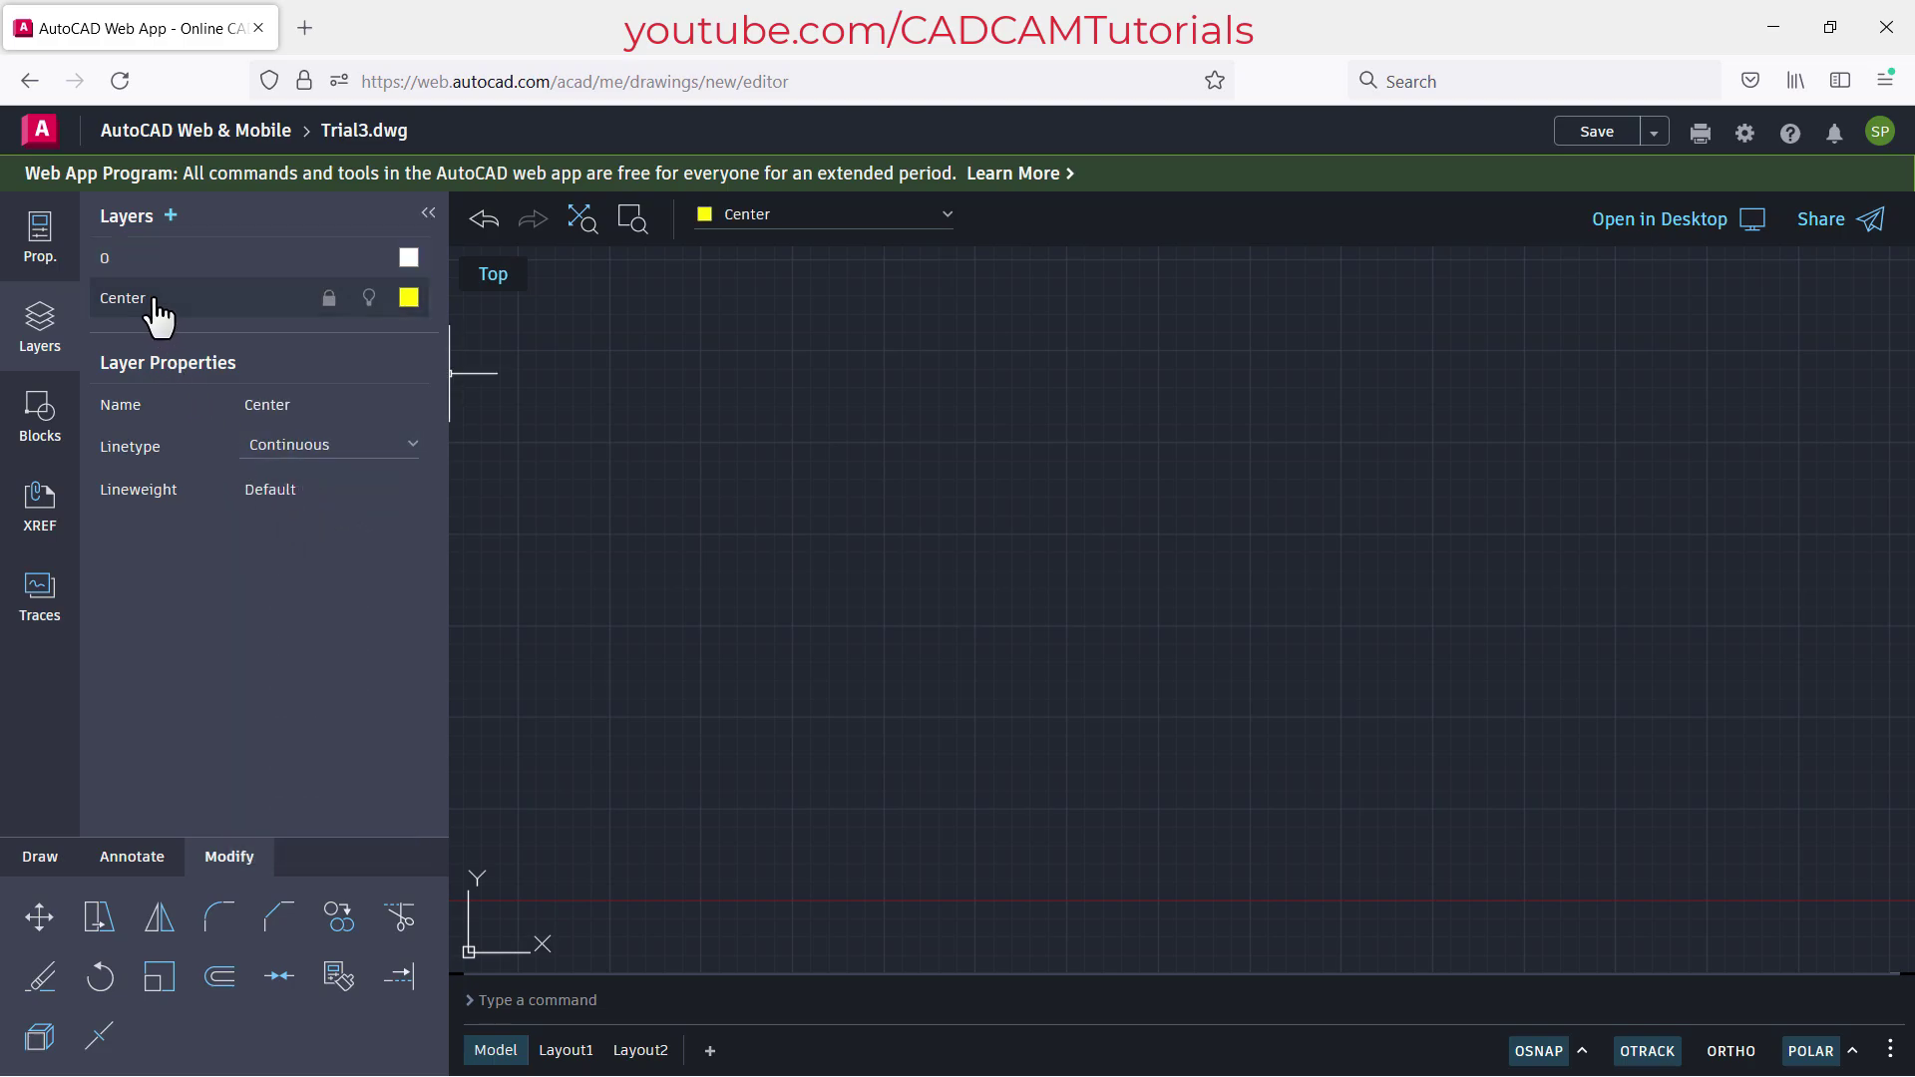
left_click(346, 455)
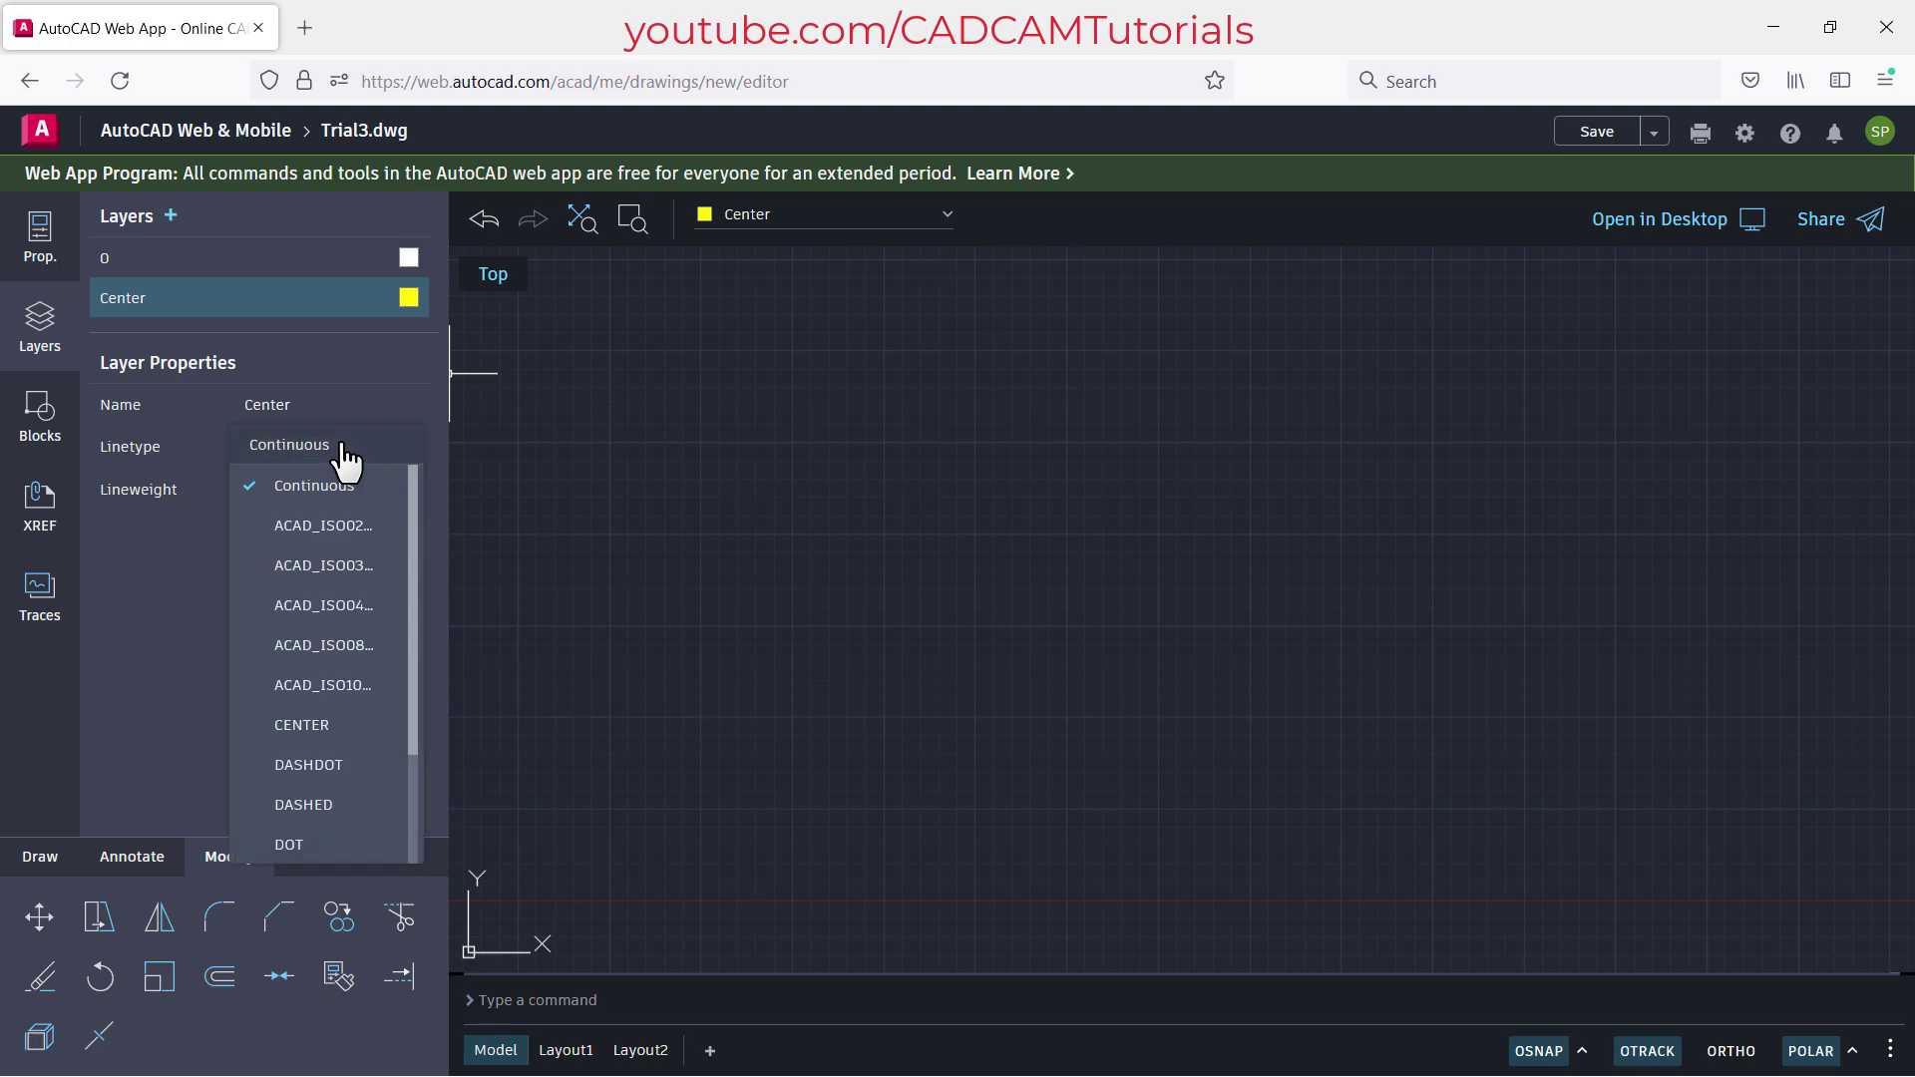
left_click(317, 724)
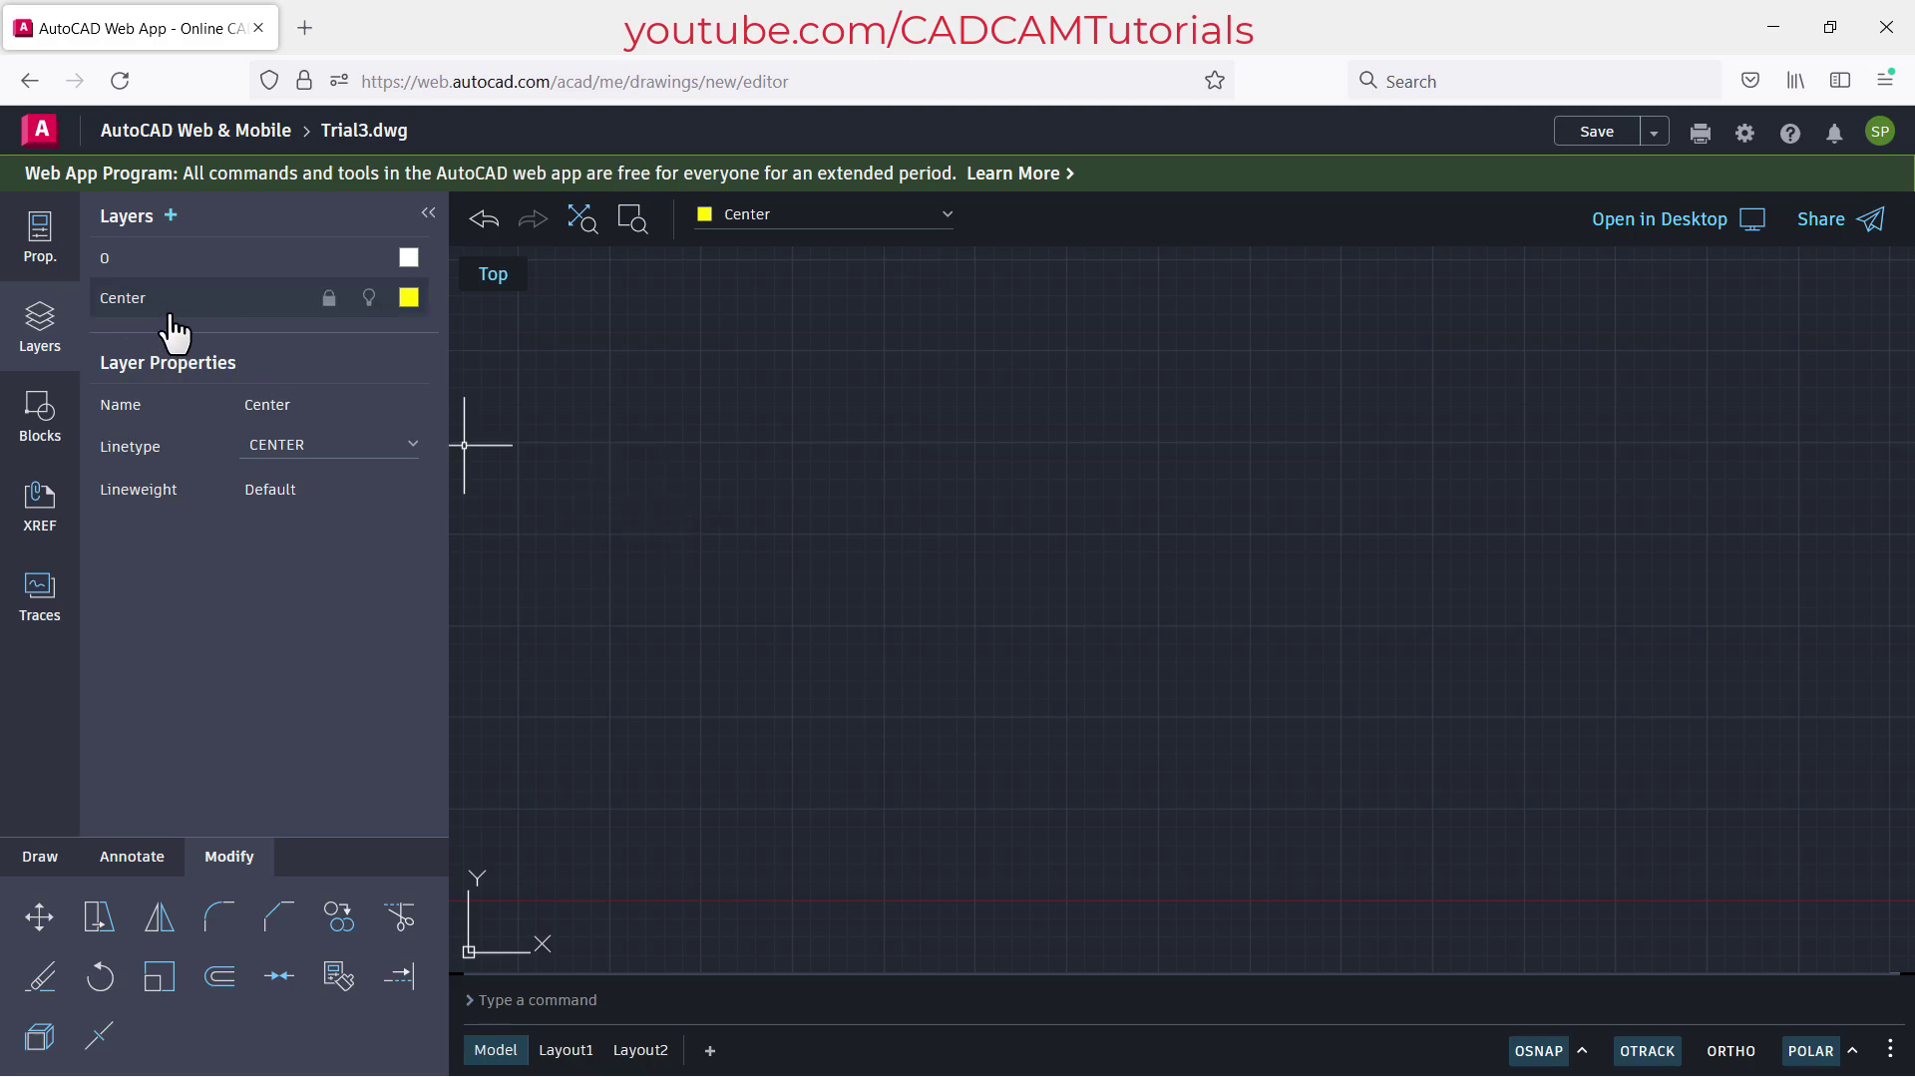
Draw a 500-unit horizontal line with ORTHO on
left_click(45, 860)
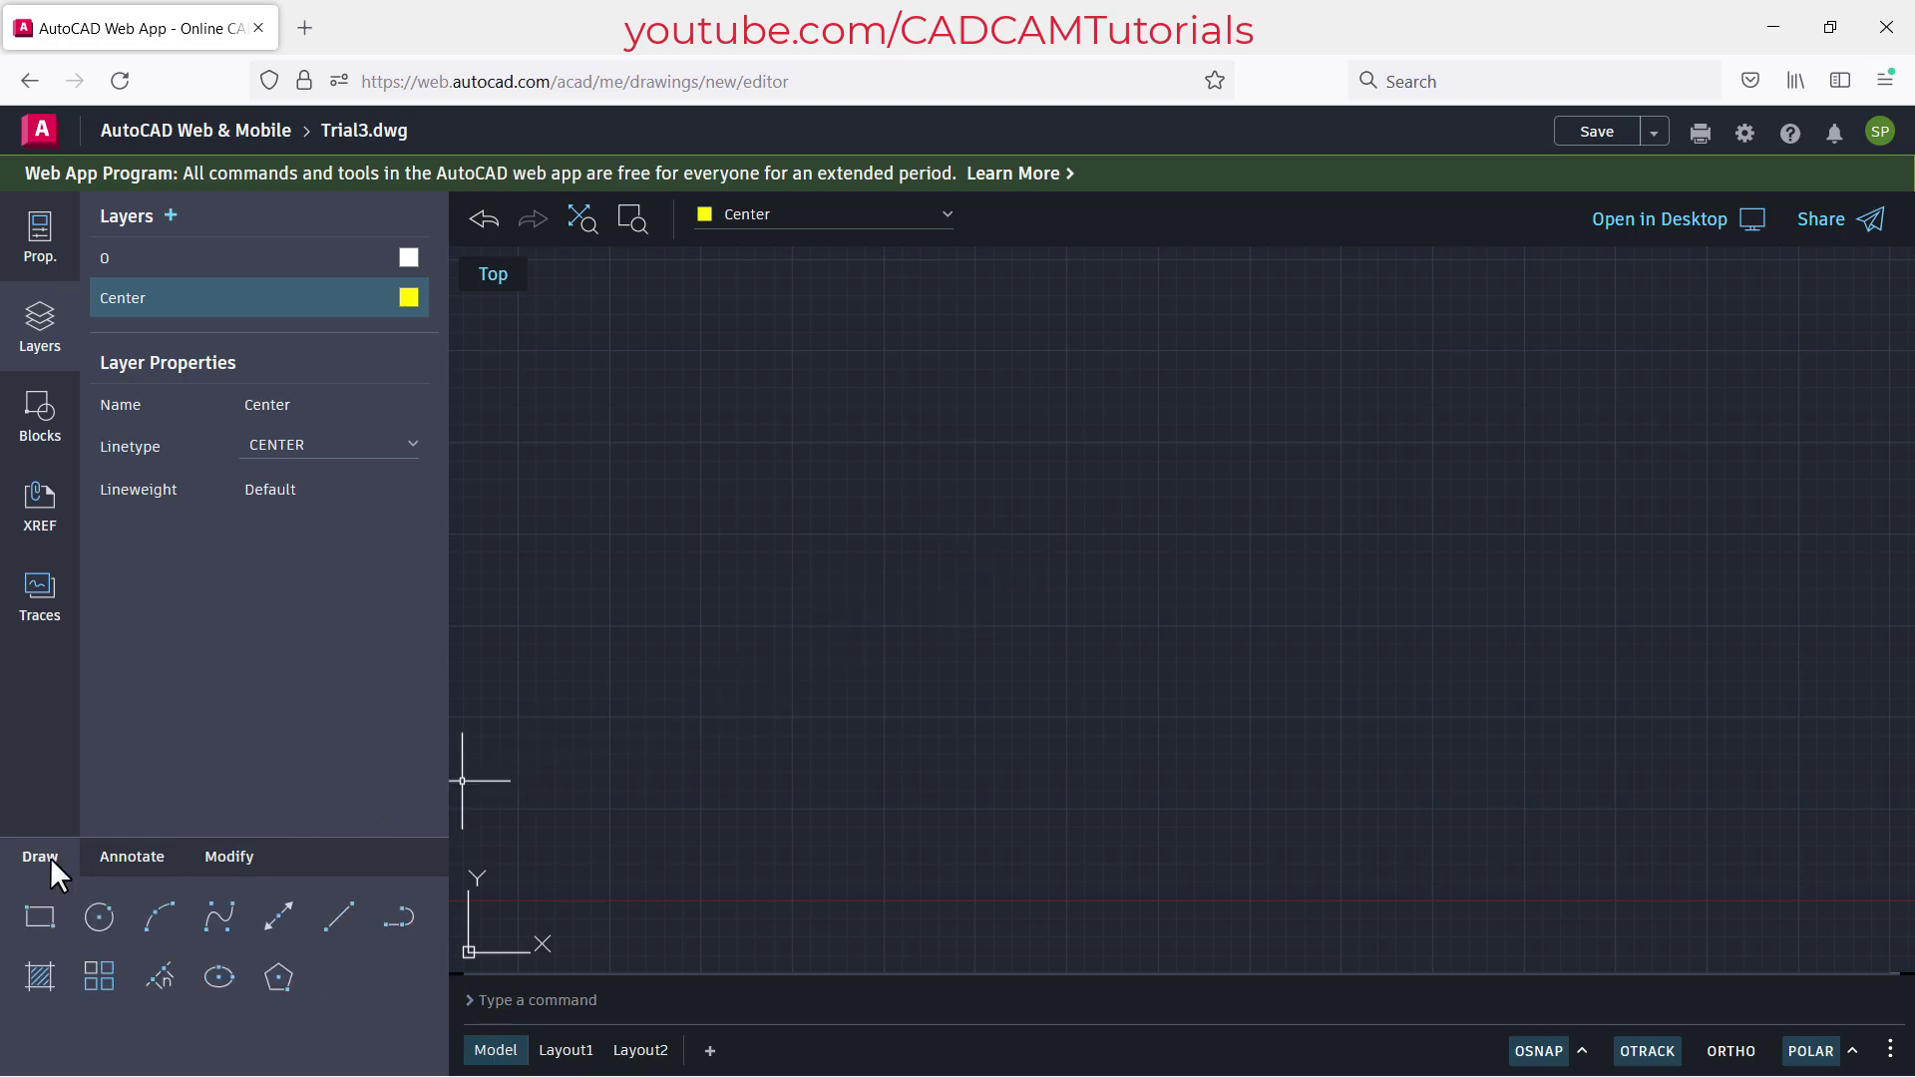
left_click(340, 922)
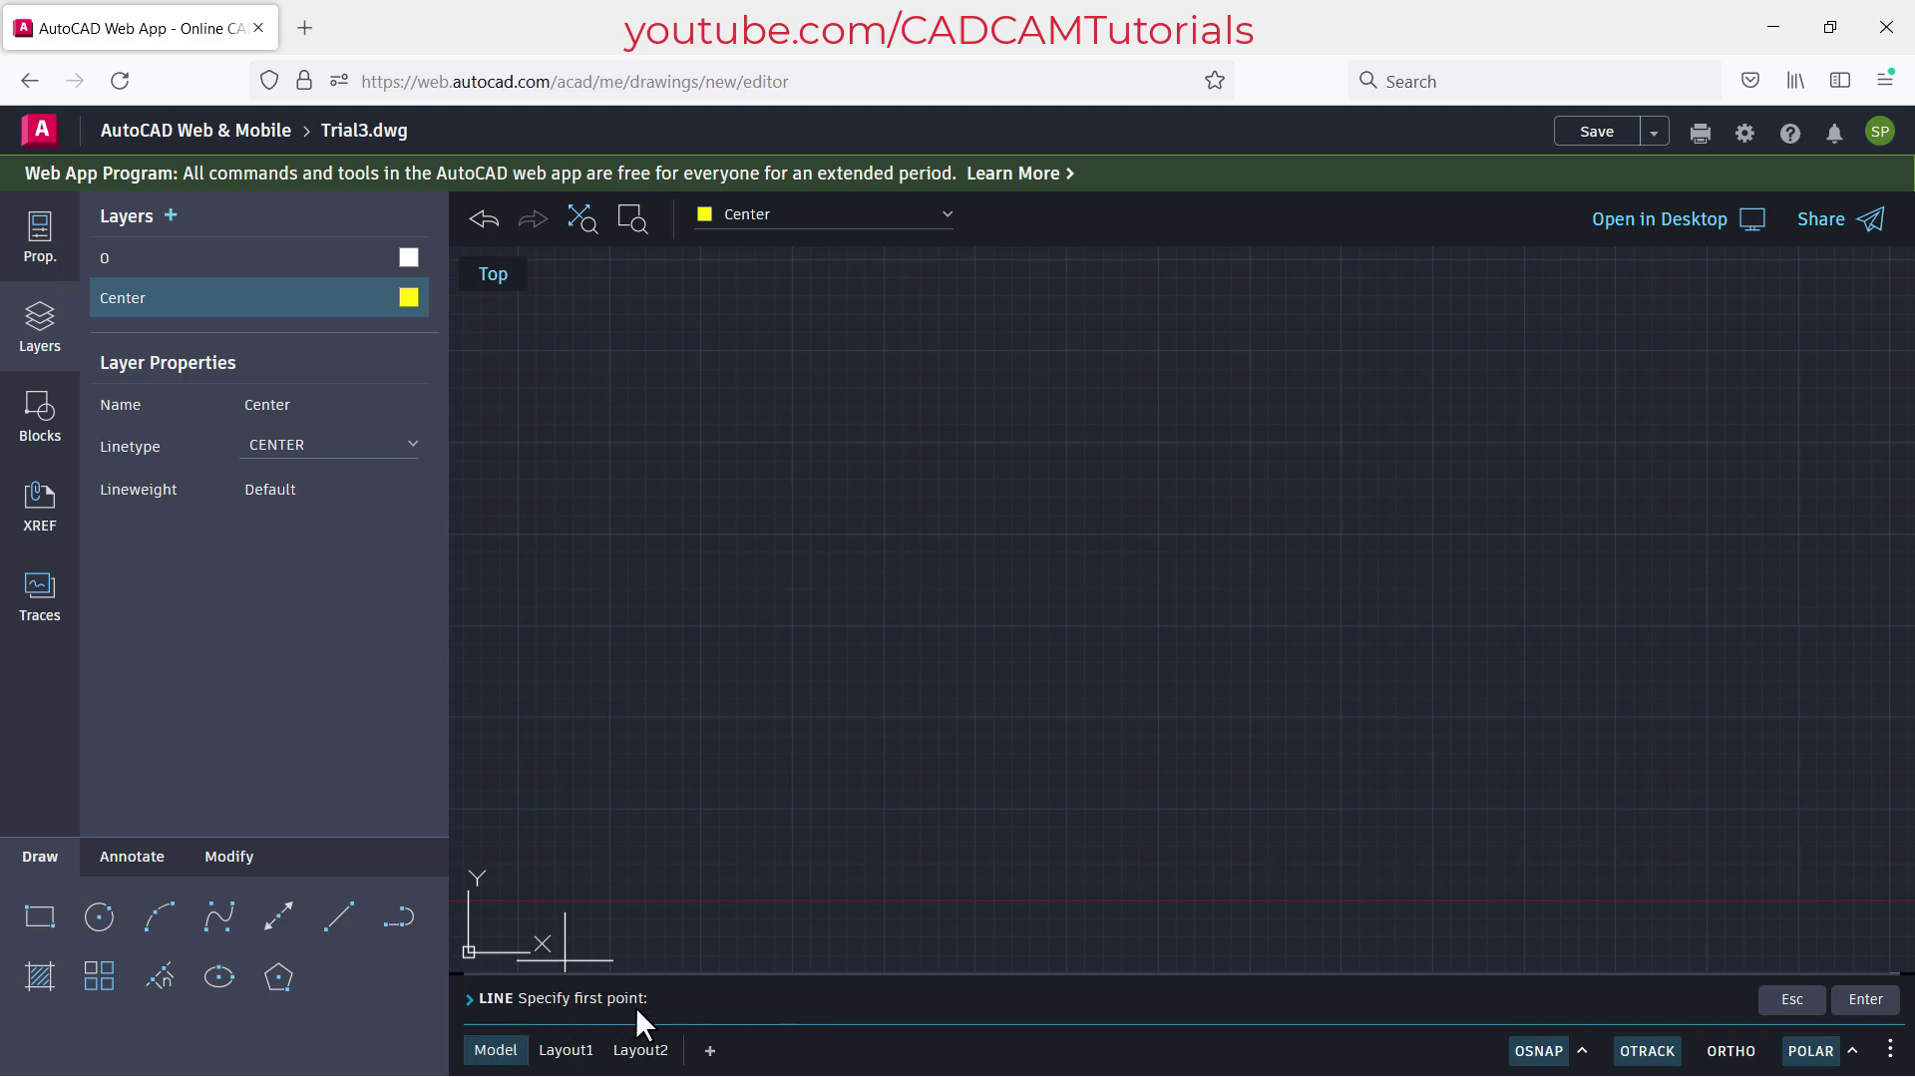
left_click(575, 600)
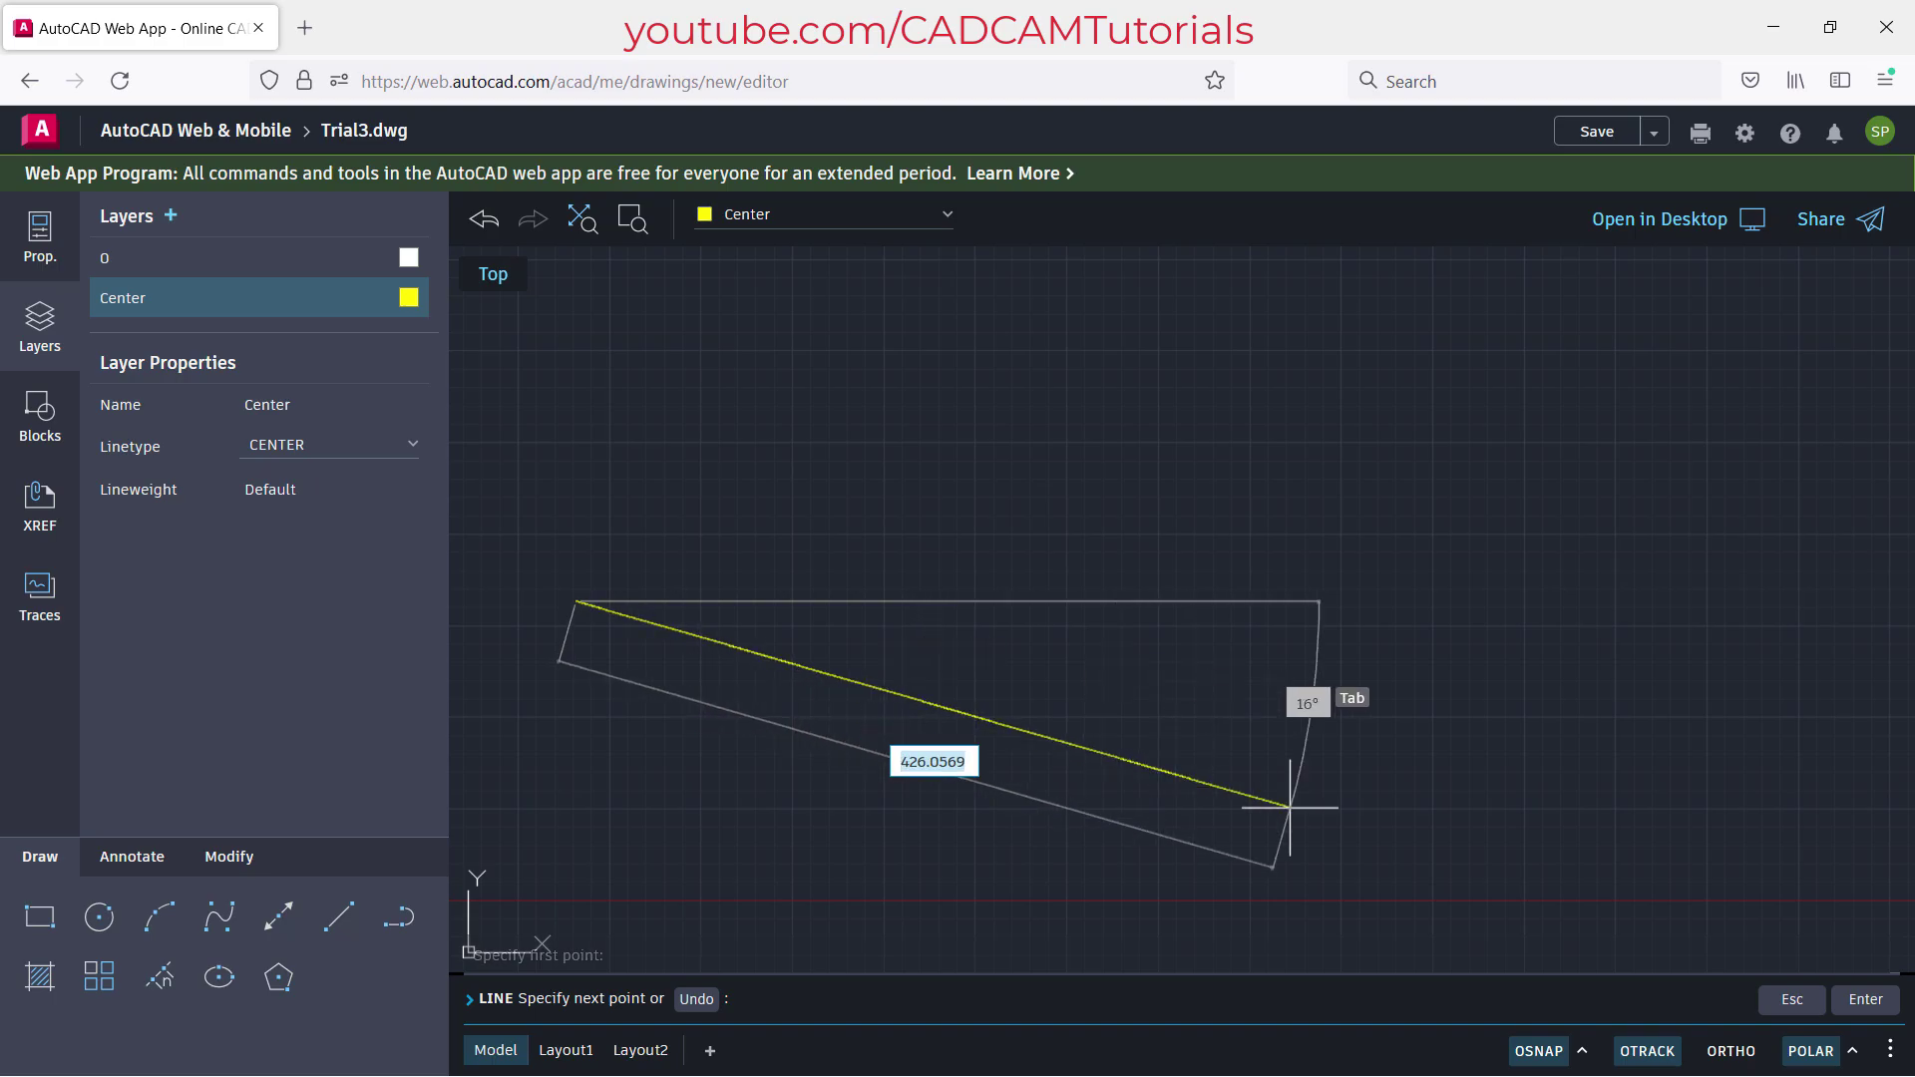
left_click(1728, 1051)
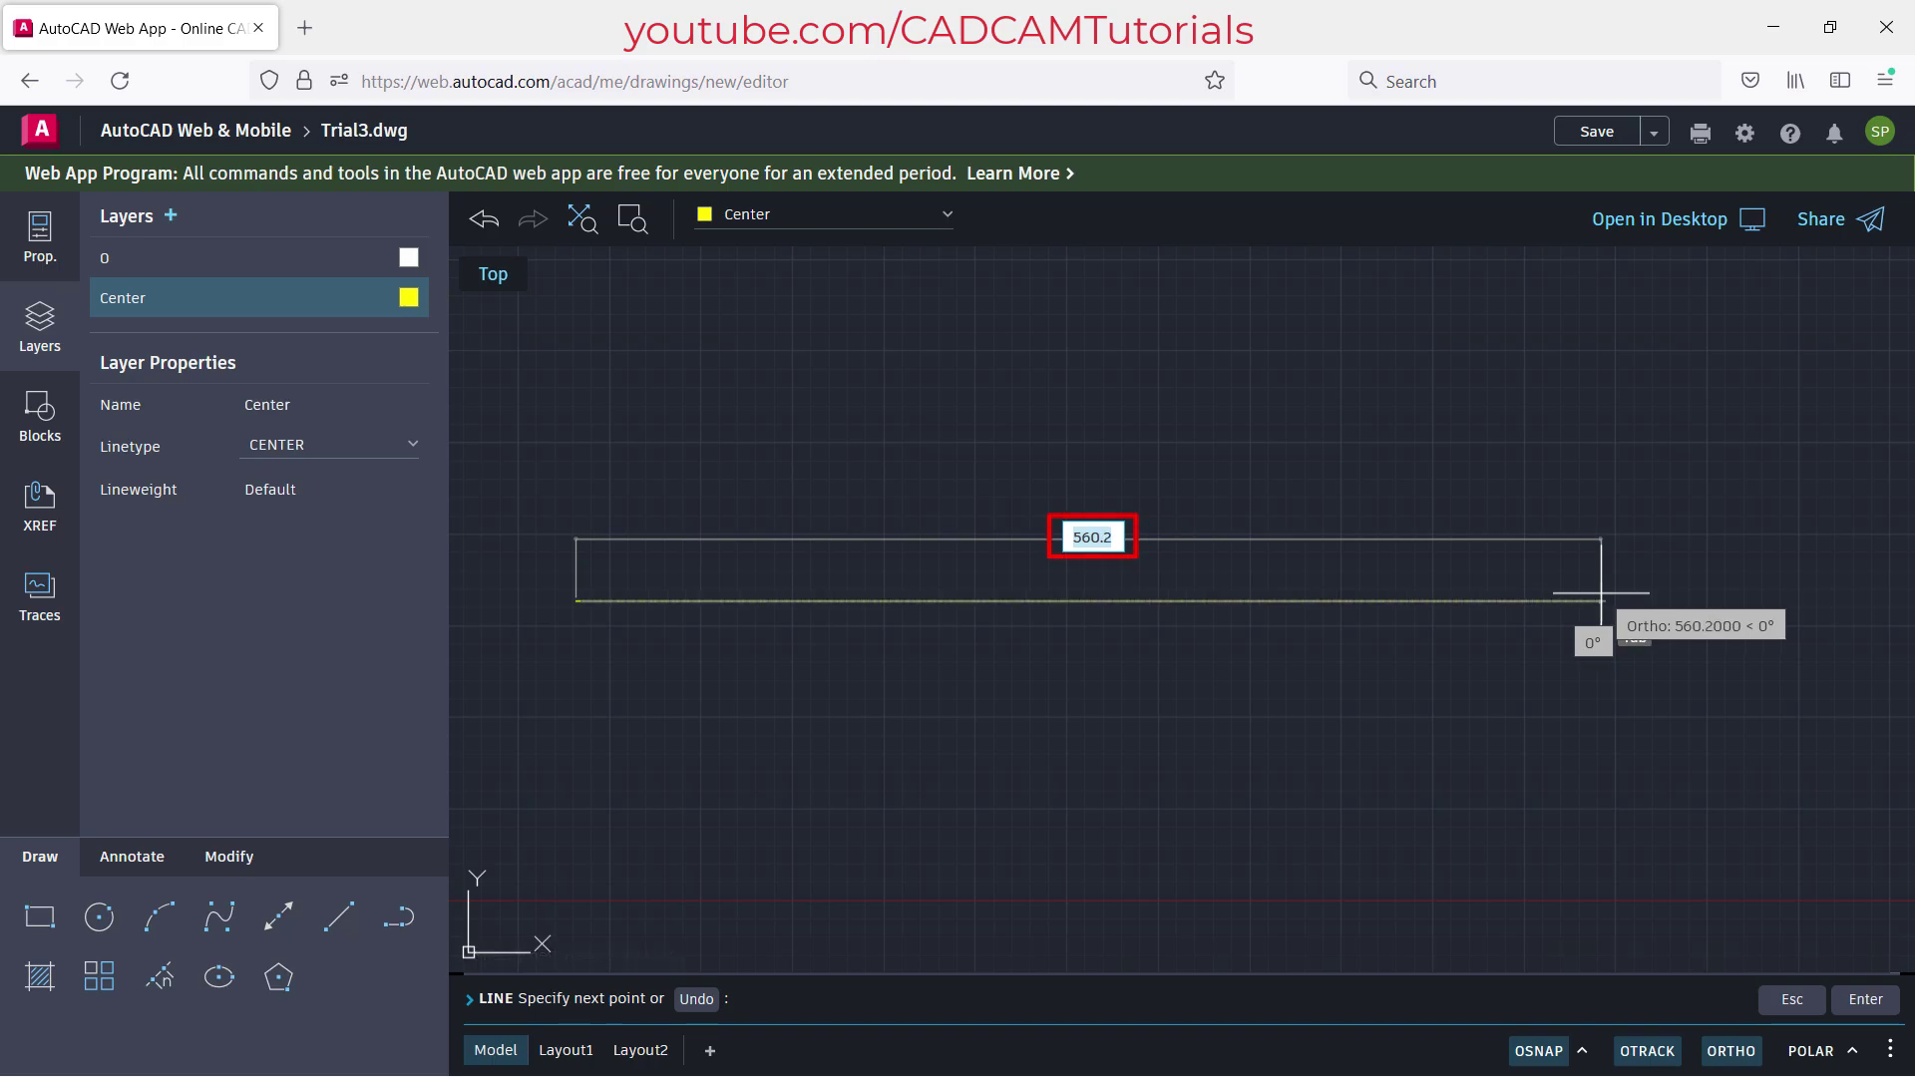
type("500")
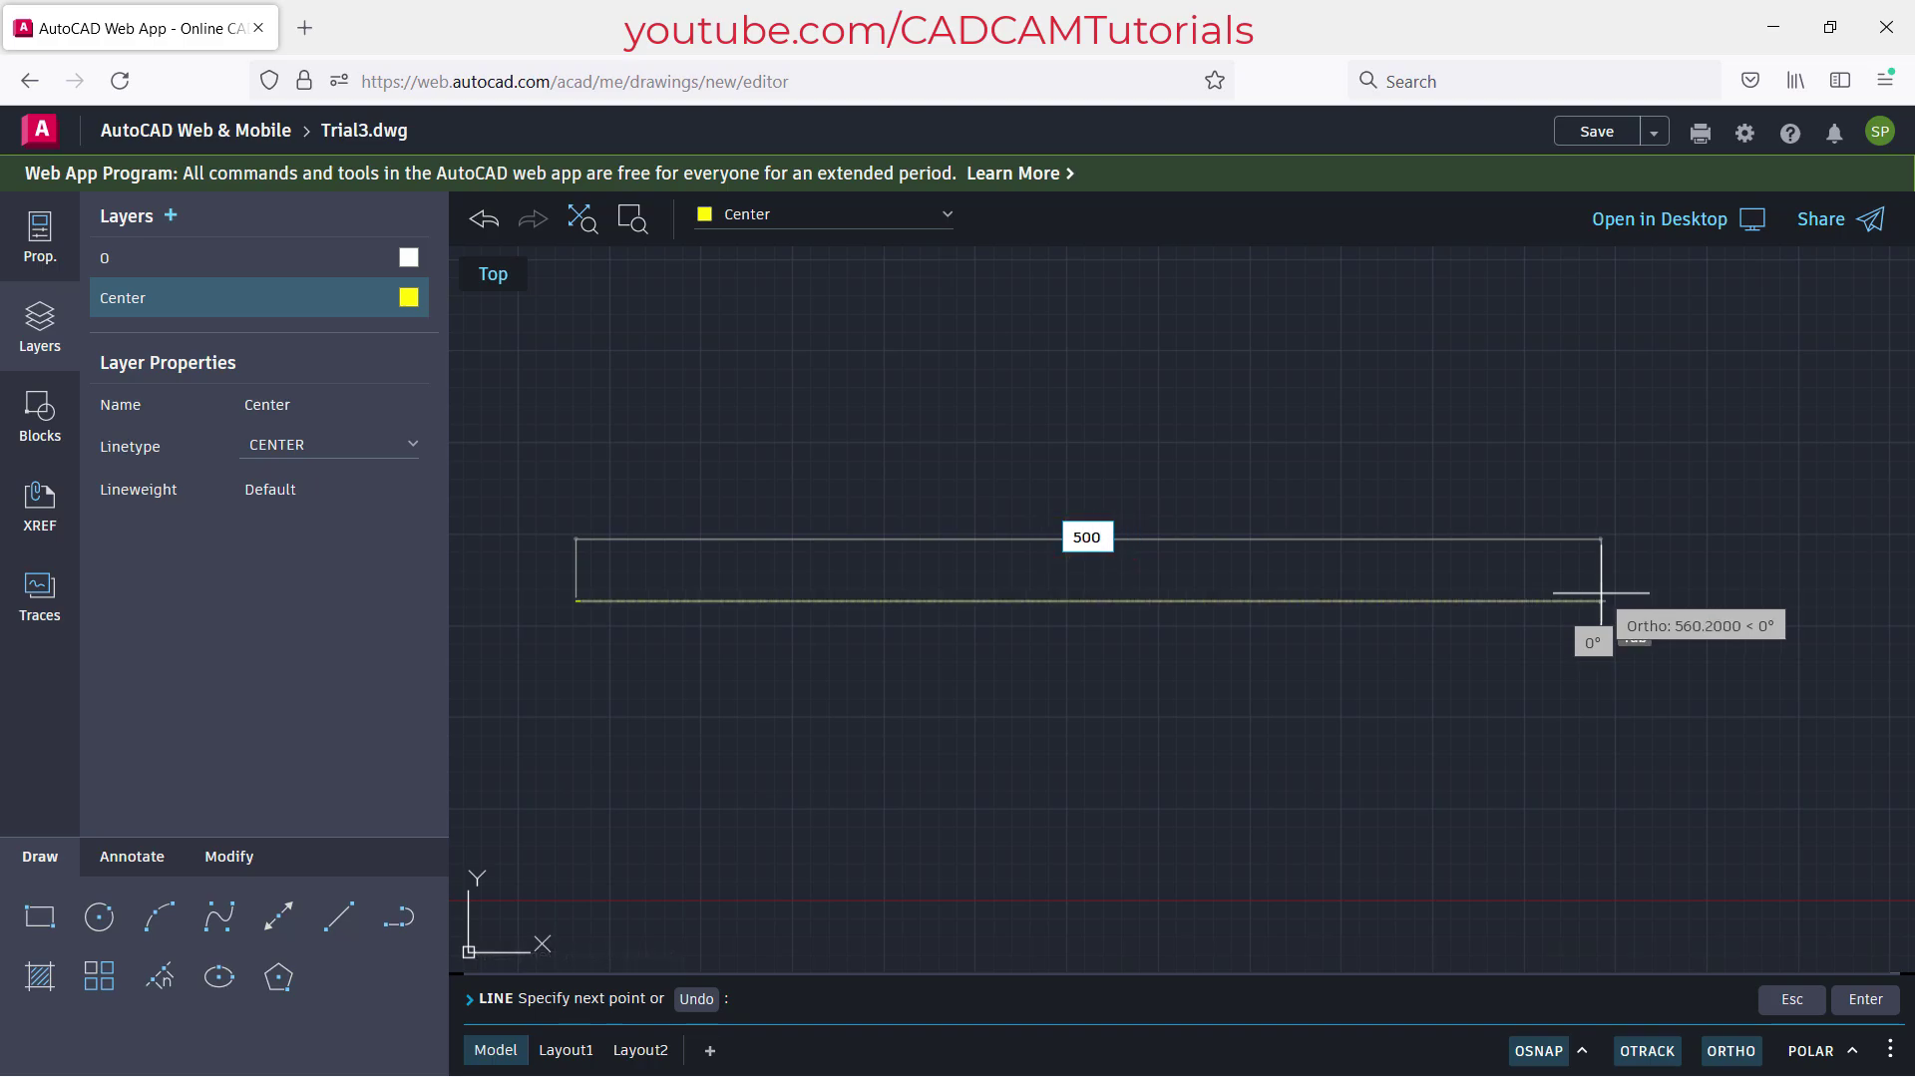
key("Return")
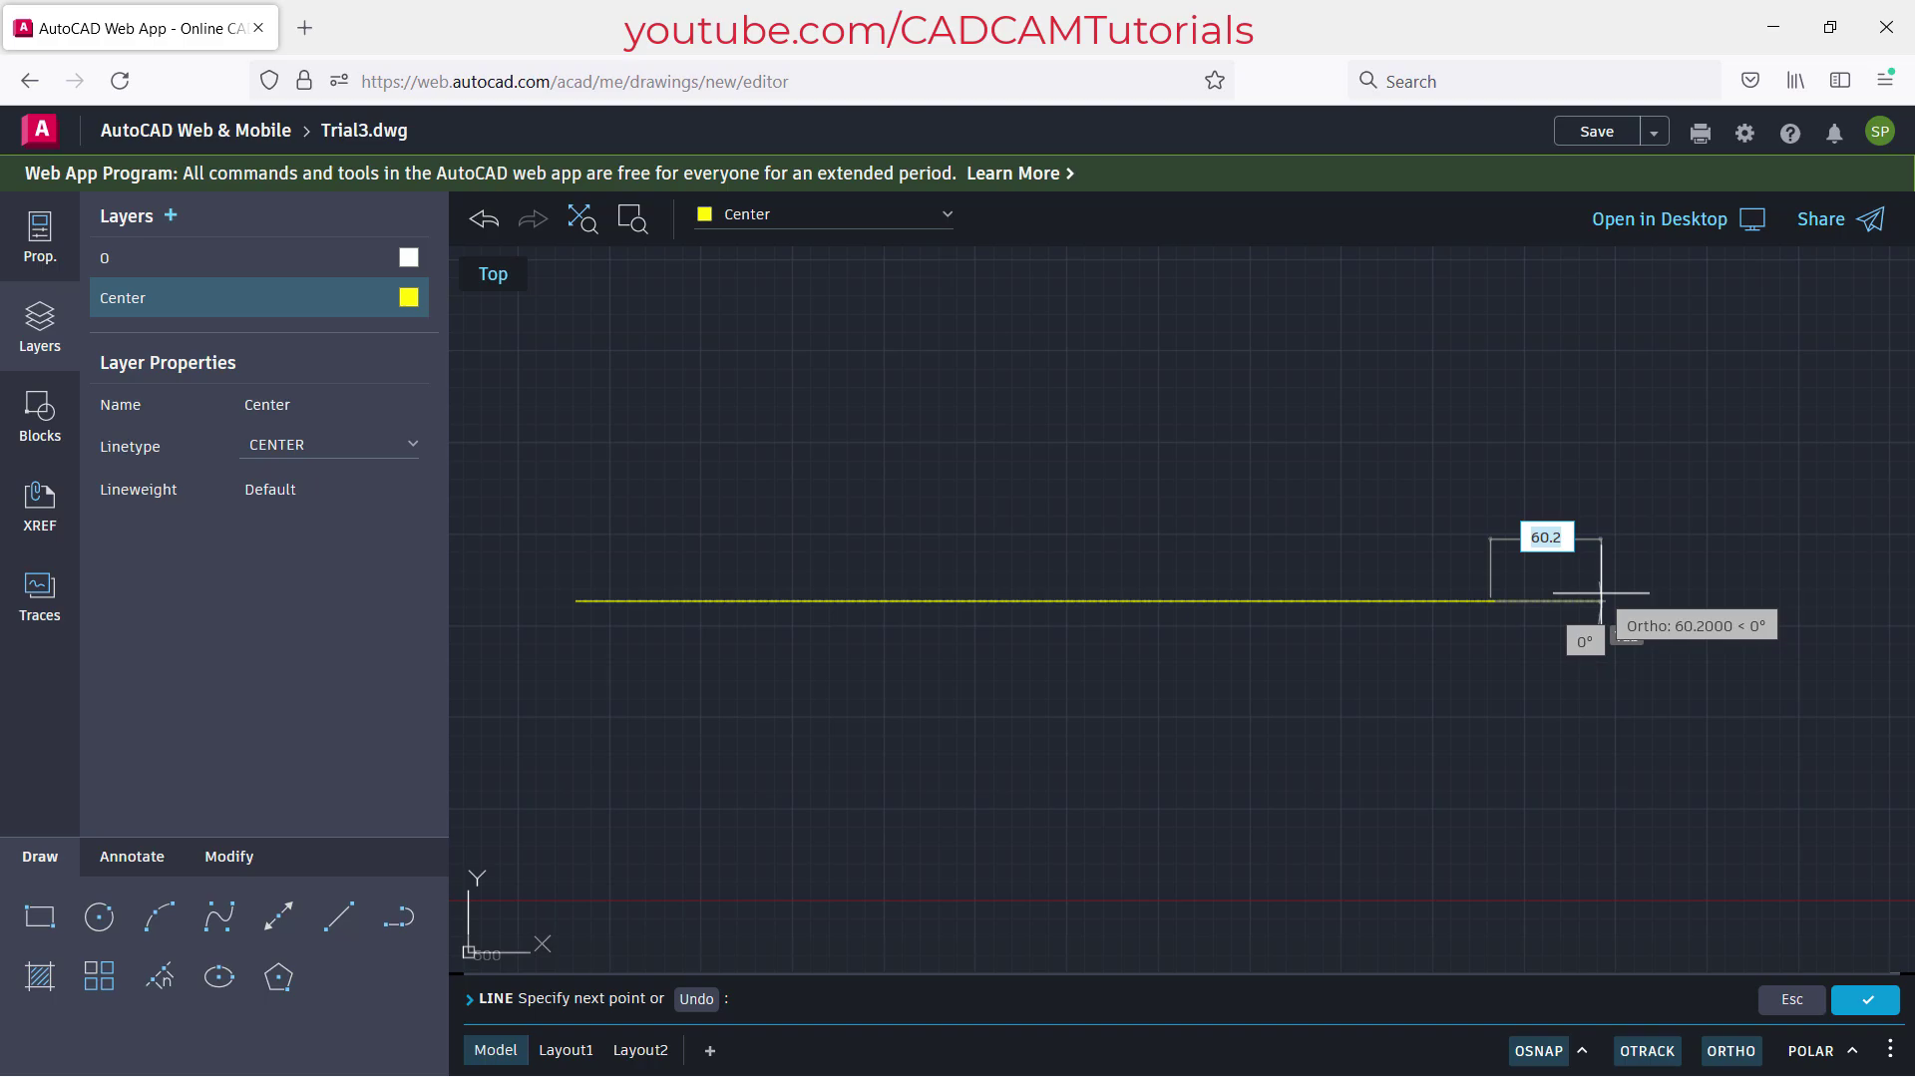
key("Return")
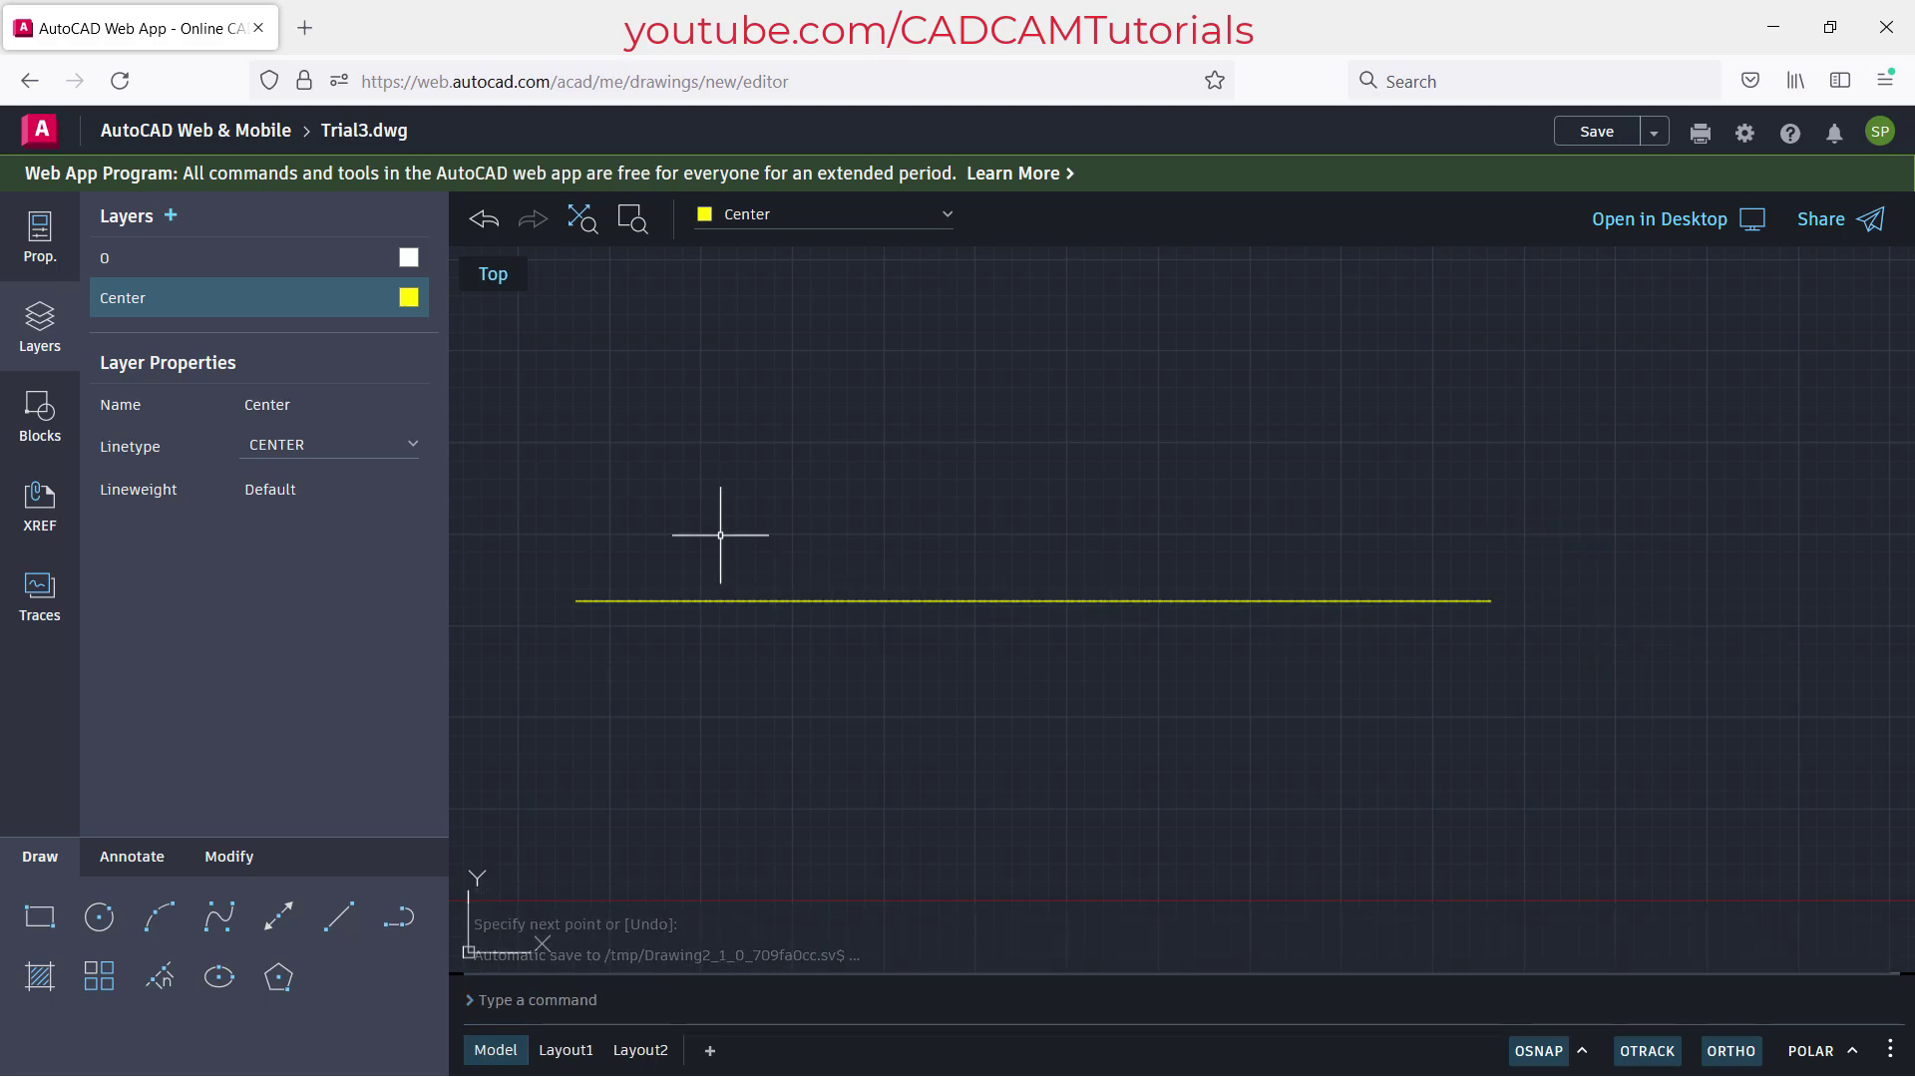
Zoom to the drawing extents and adjust the view to frame the new line
left_click(582, 229)
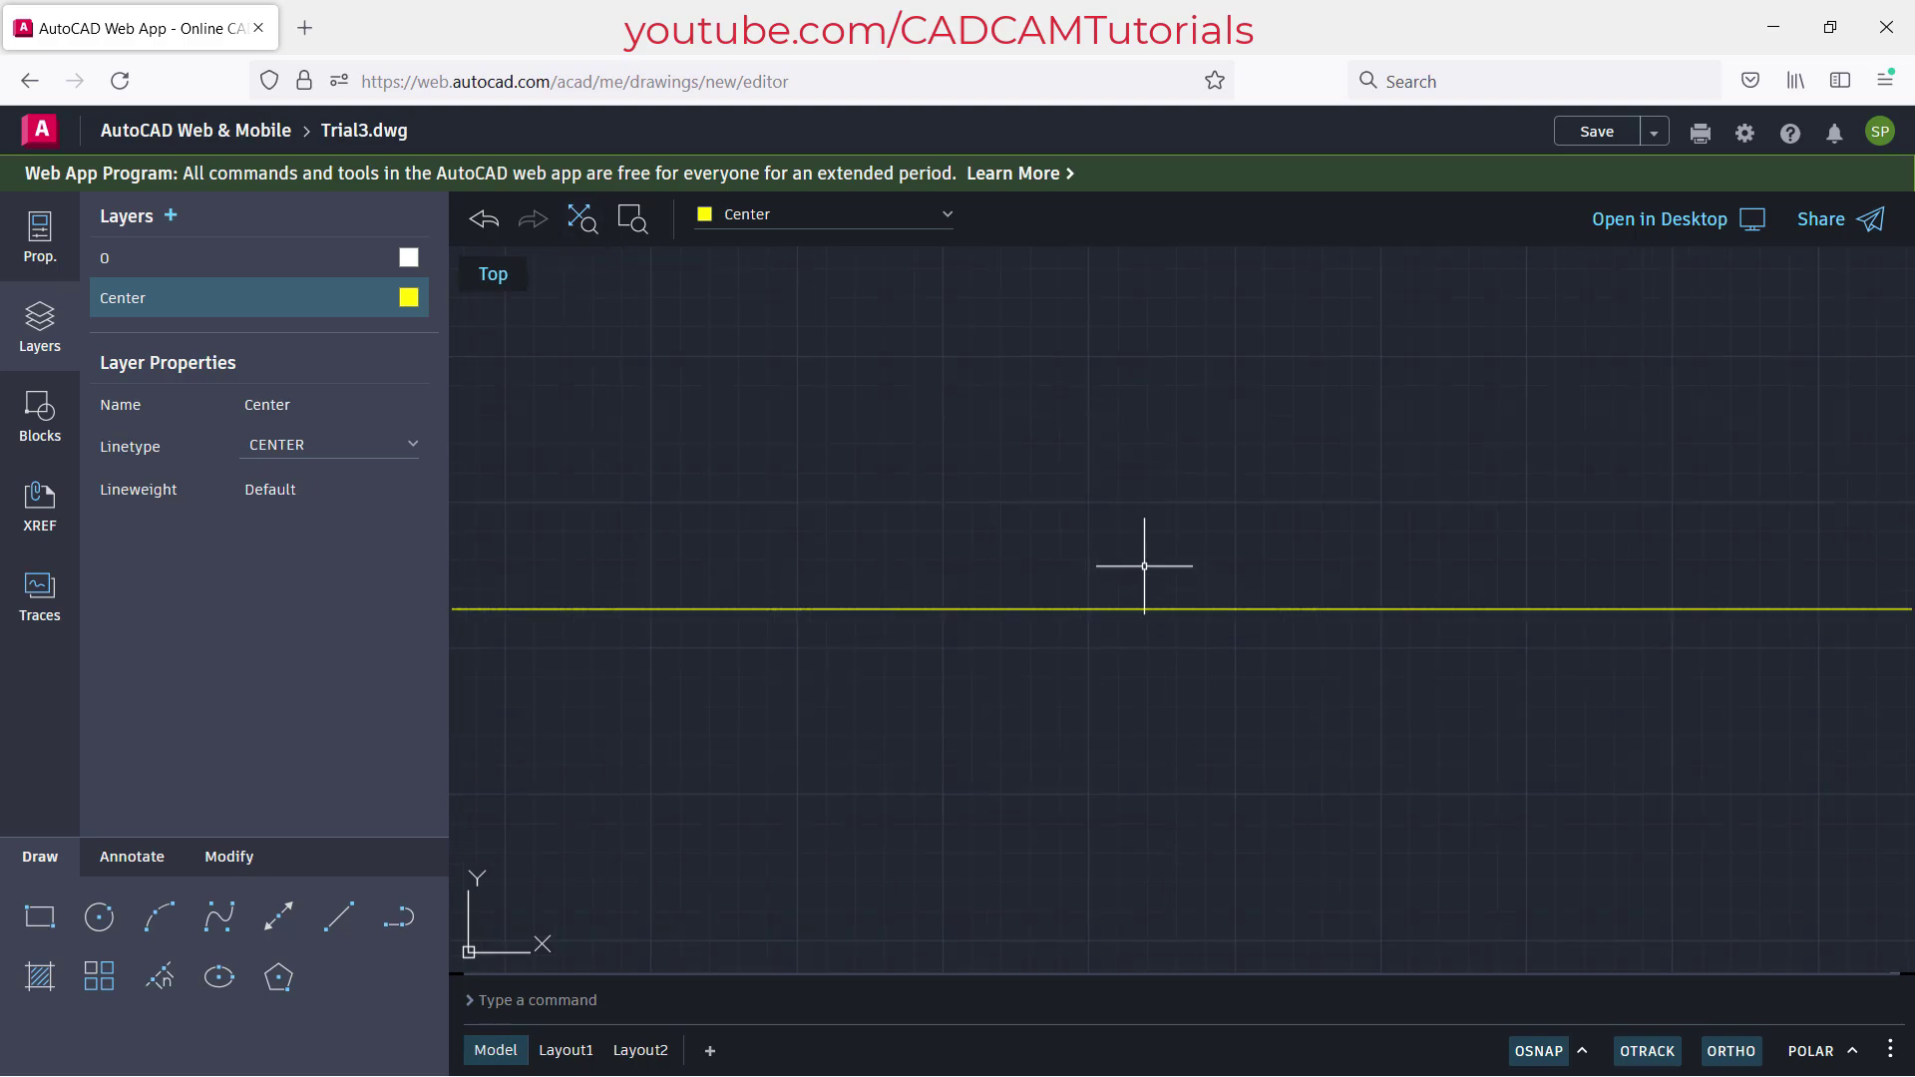
scroll(1139, 566, "down", 2)
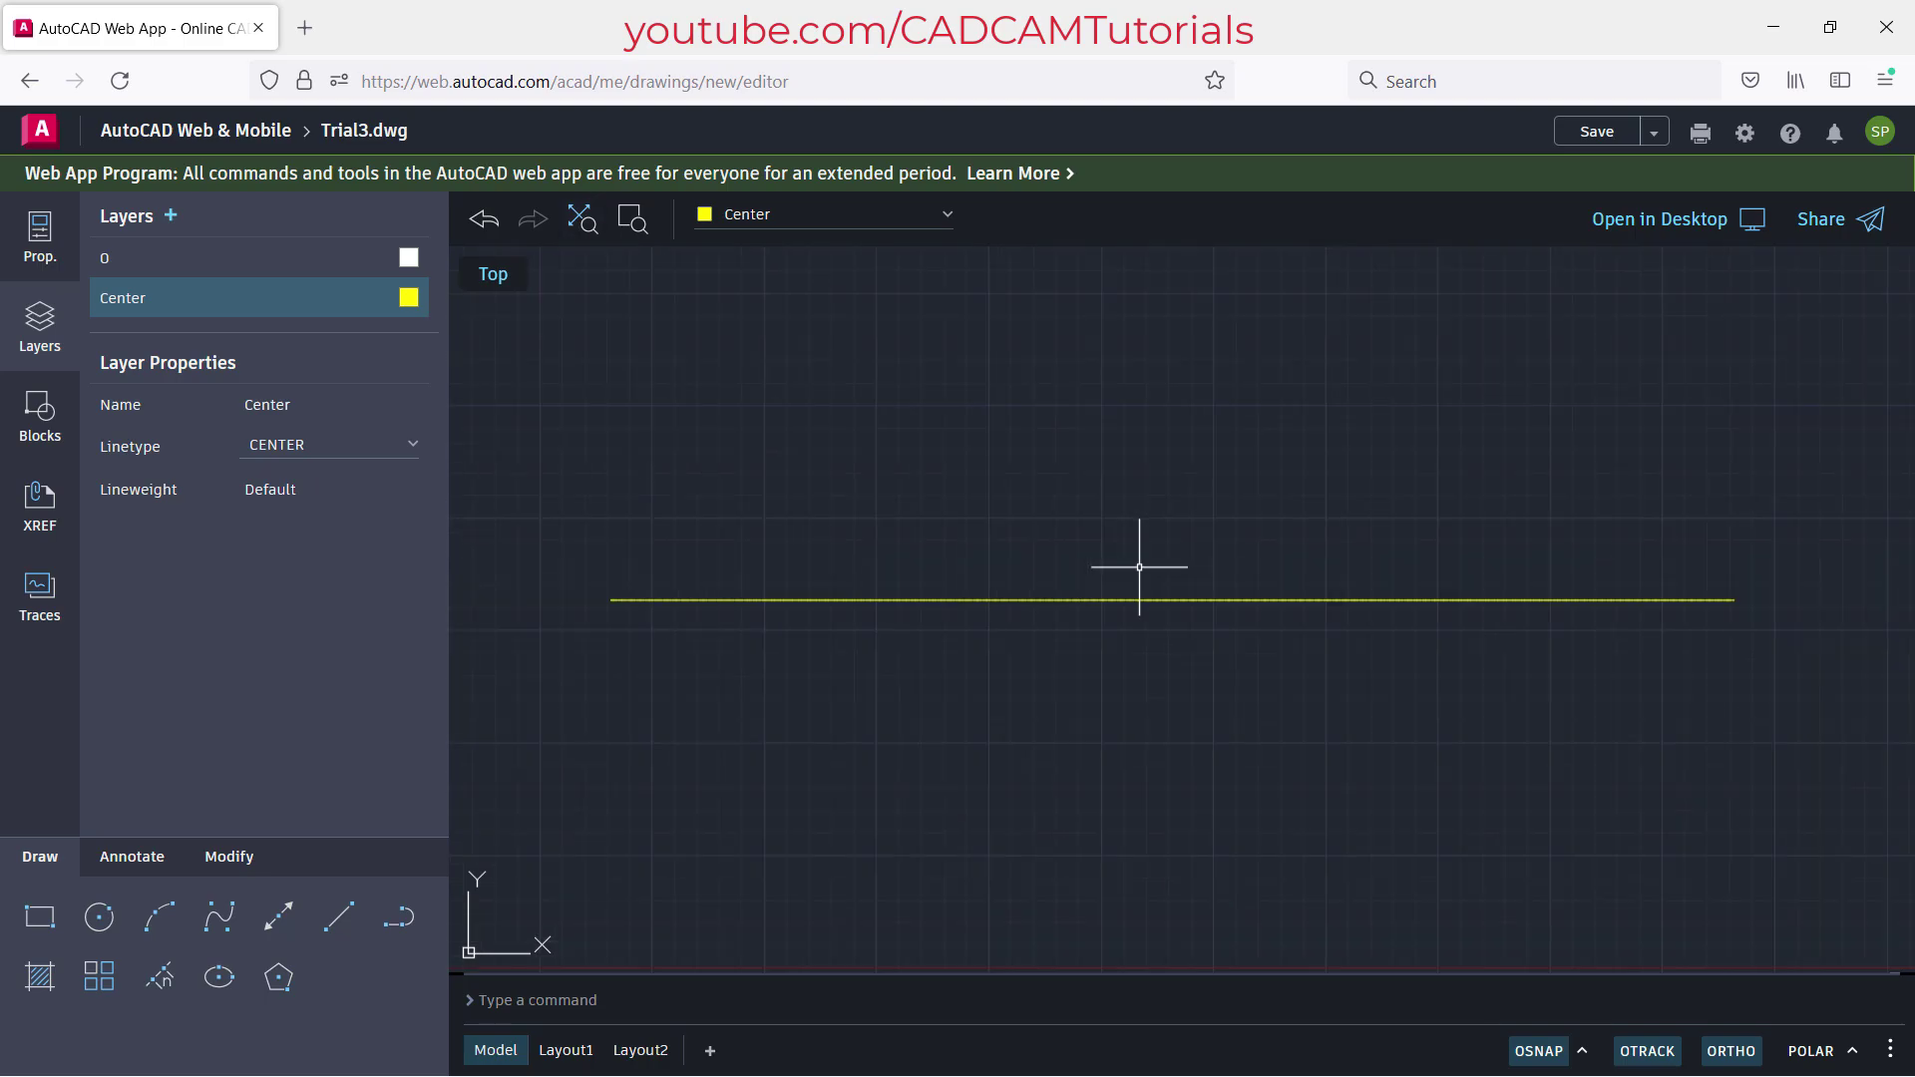
scroll(1139, 567, "down", 1)
scroll(1139, 566, "down", 1)
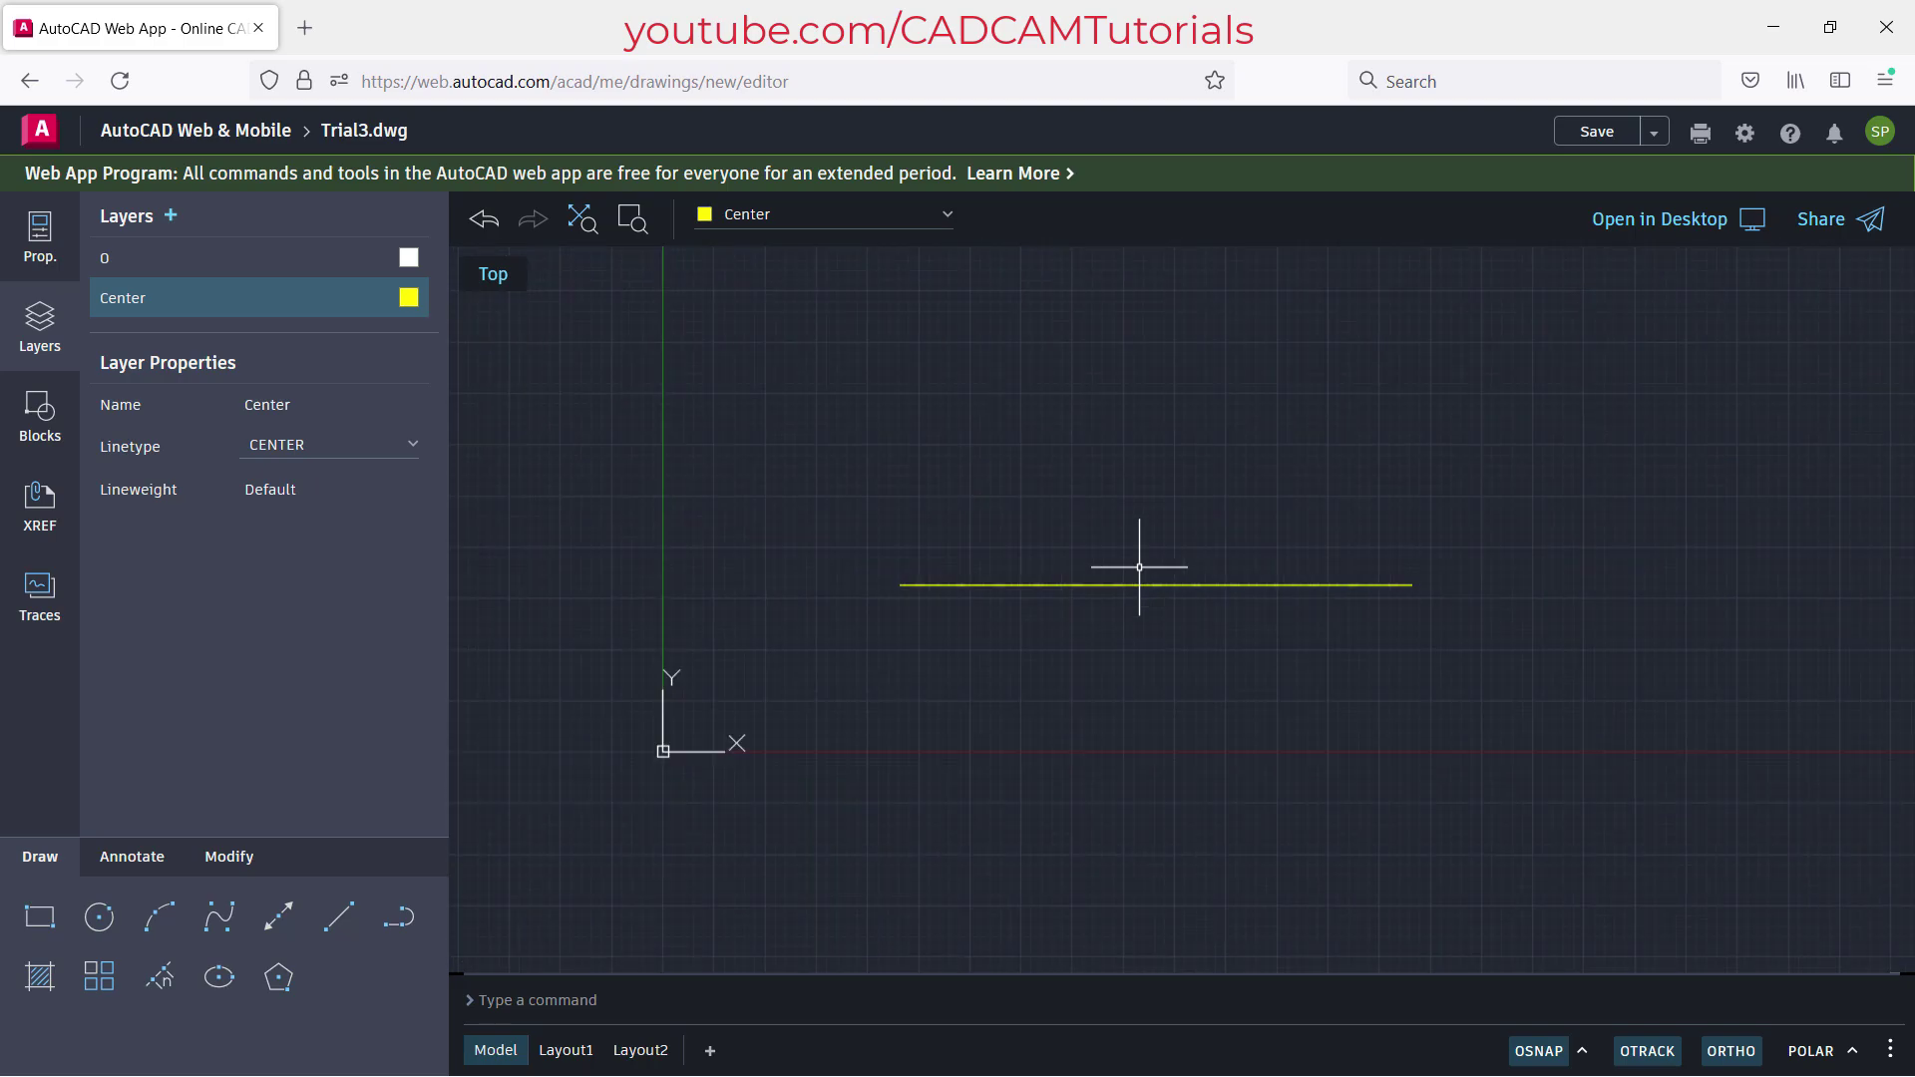
scroll(1139, 567, "down", 1)
scroll(1139, 567, "up", 2)
scroll(1139, 566, "up", 1)
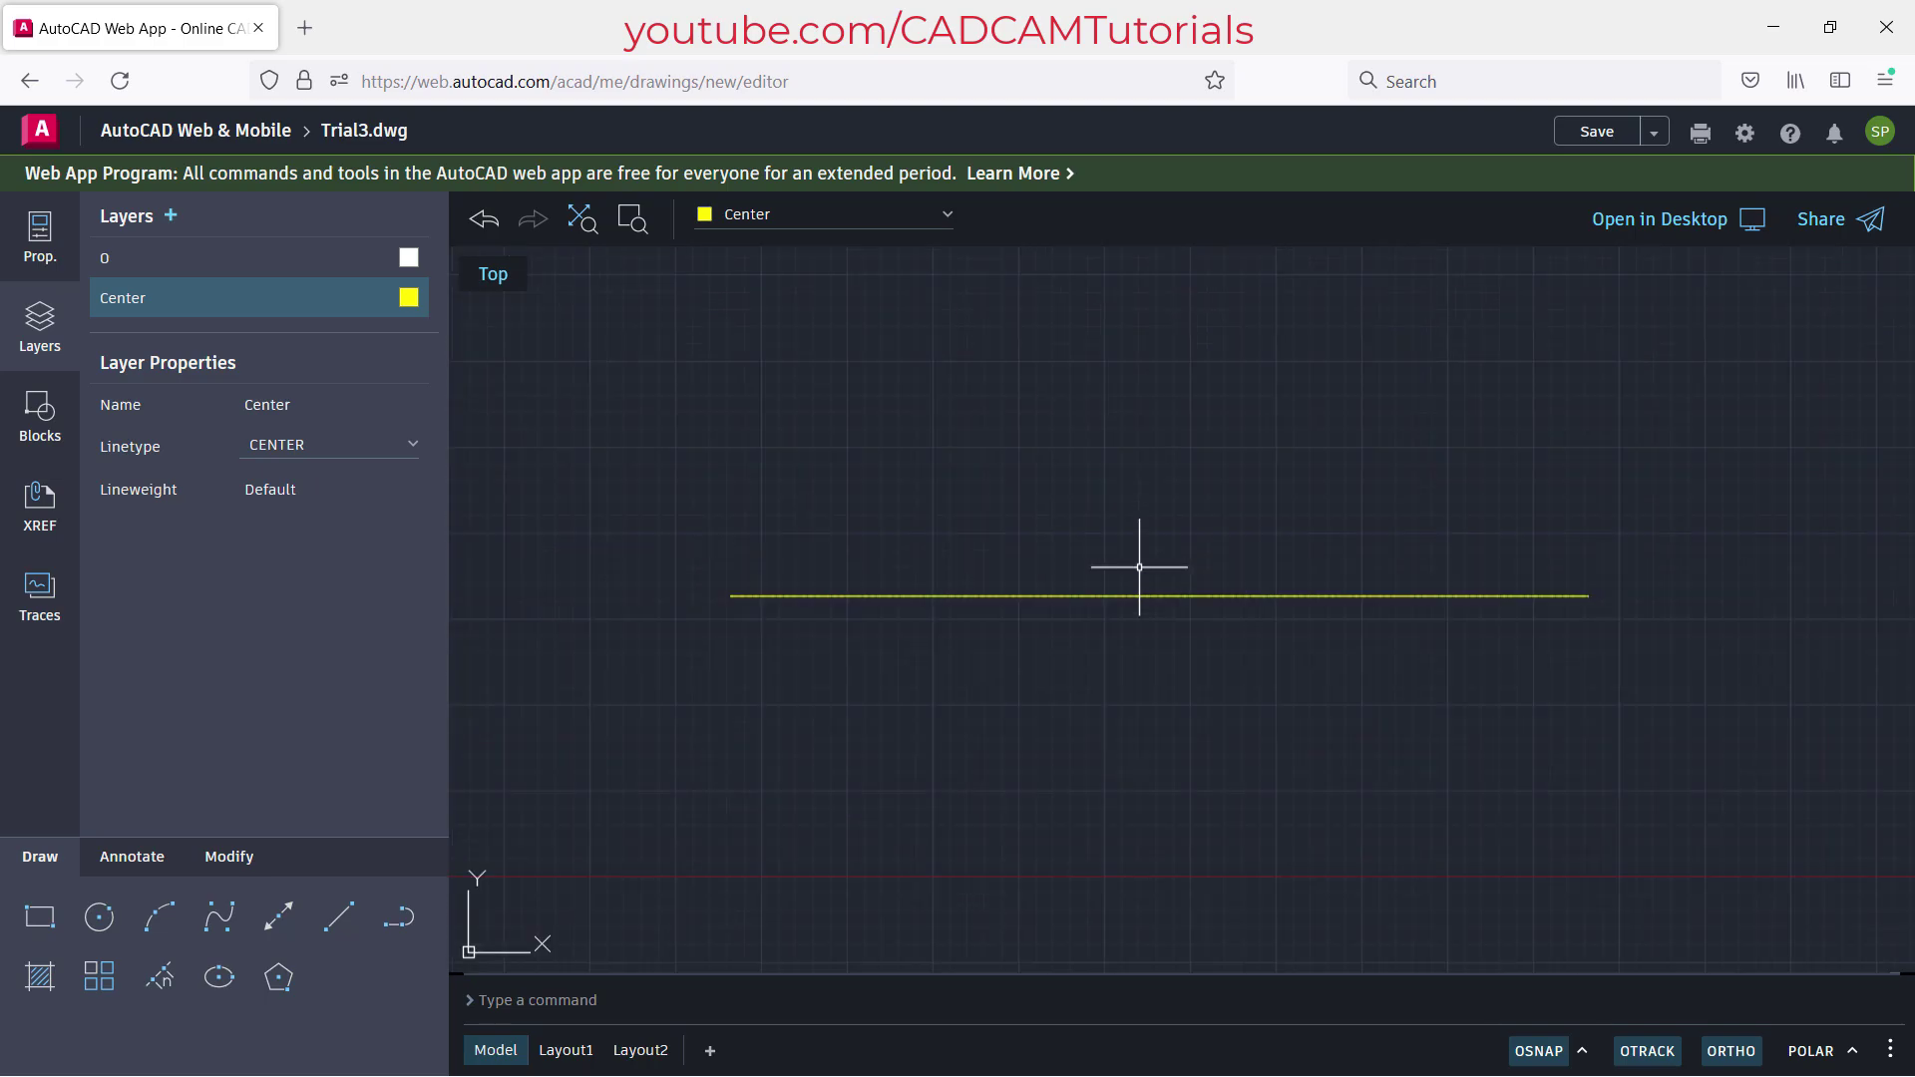
scroll(1139, 567, "up", 1)
scroll(1143, 568, "up", 1)
scroll(1143, 568, "down", 1)
middle_click_drag(788, 665, 835, 647)
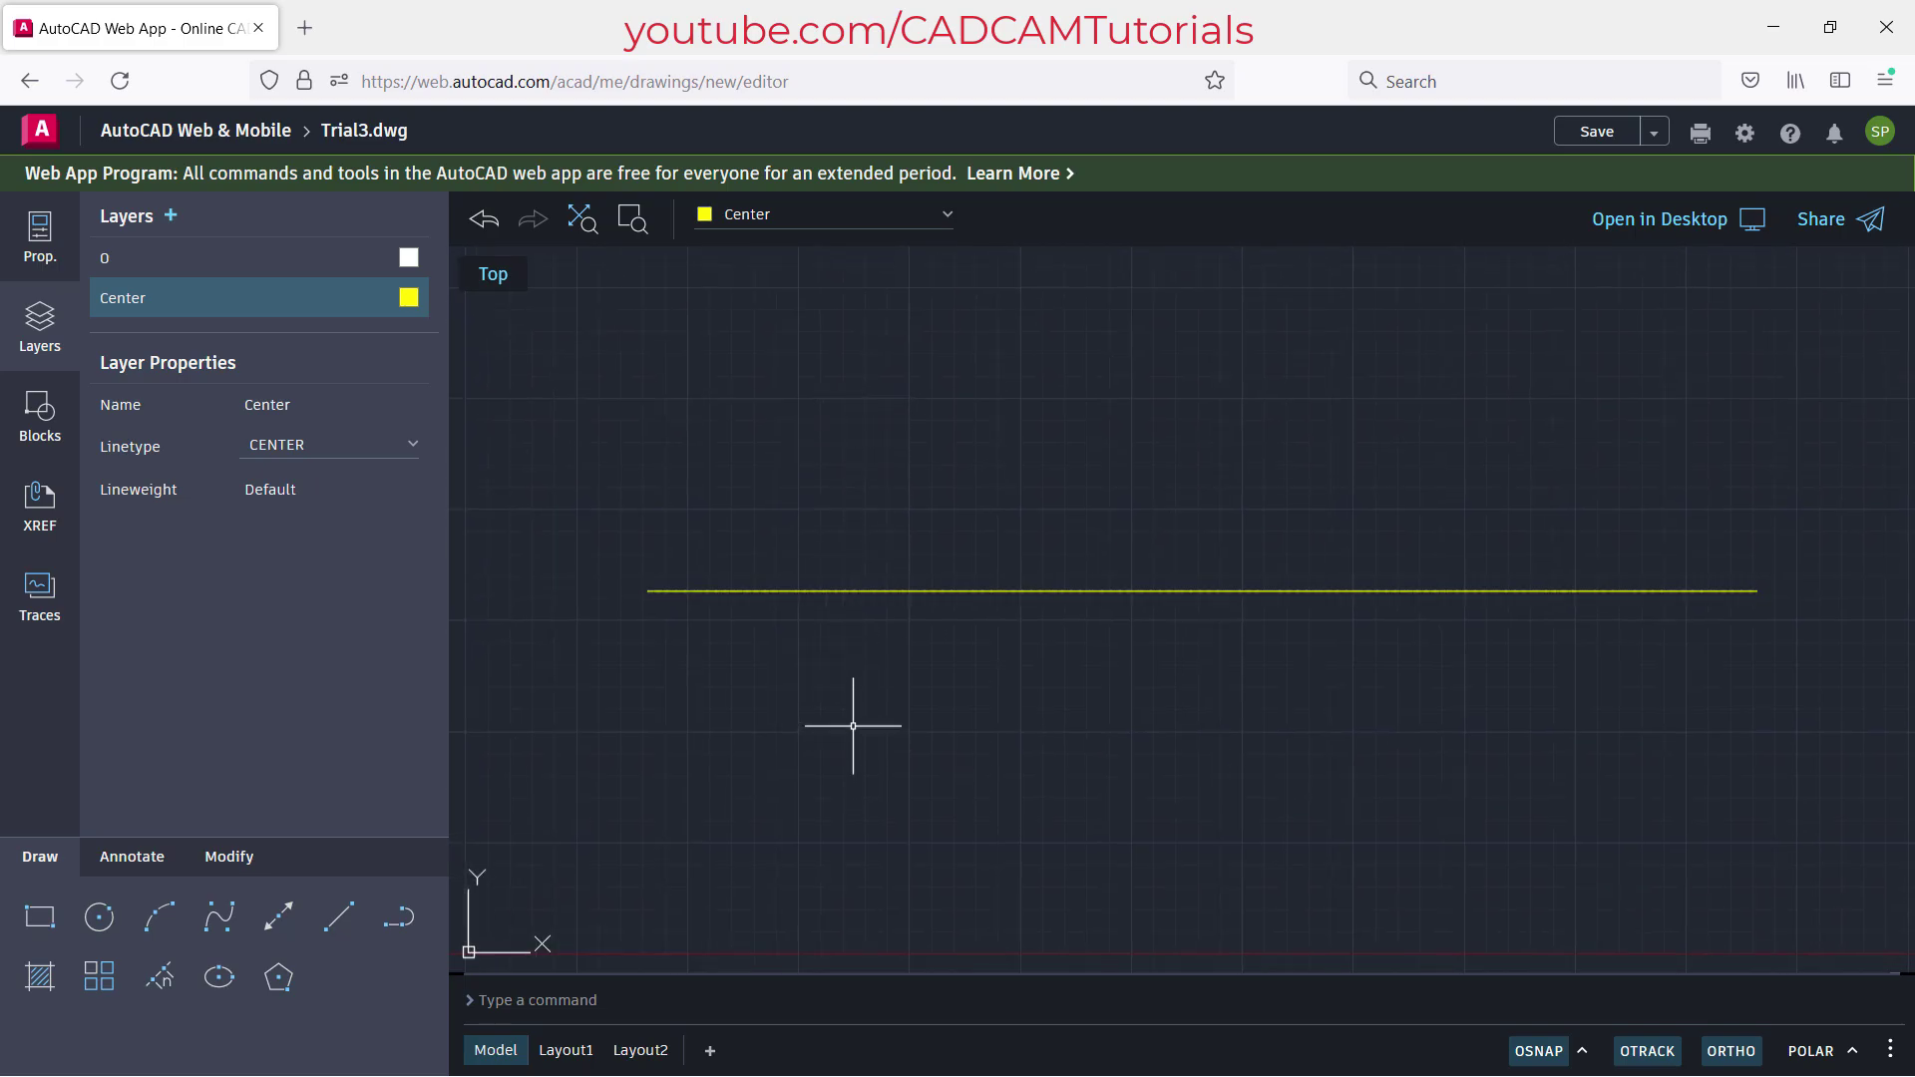
Draw a vertical line from above to below the horizontal centerline near its left end
type("l")
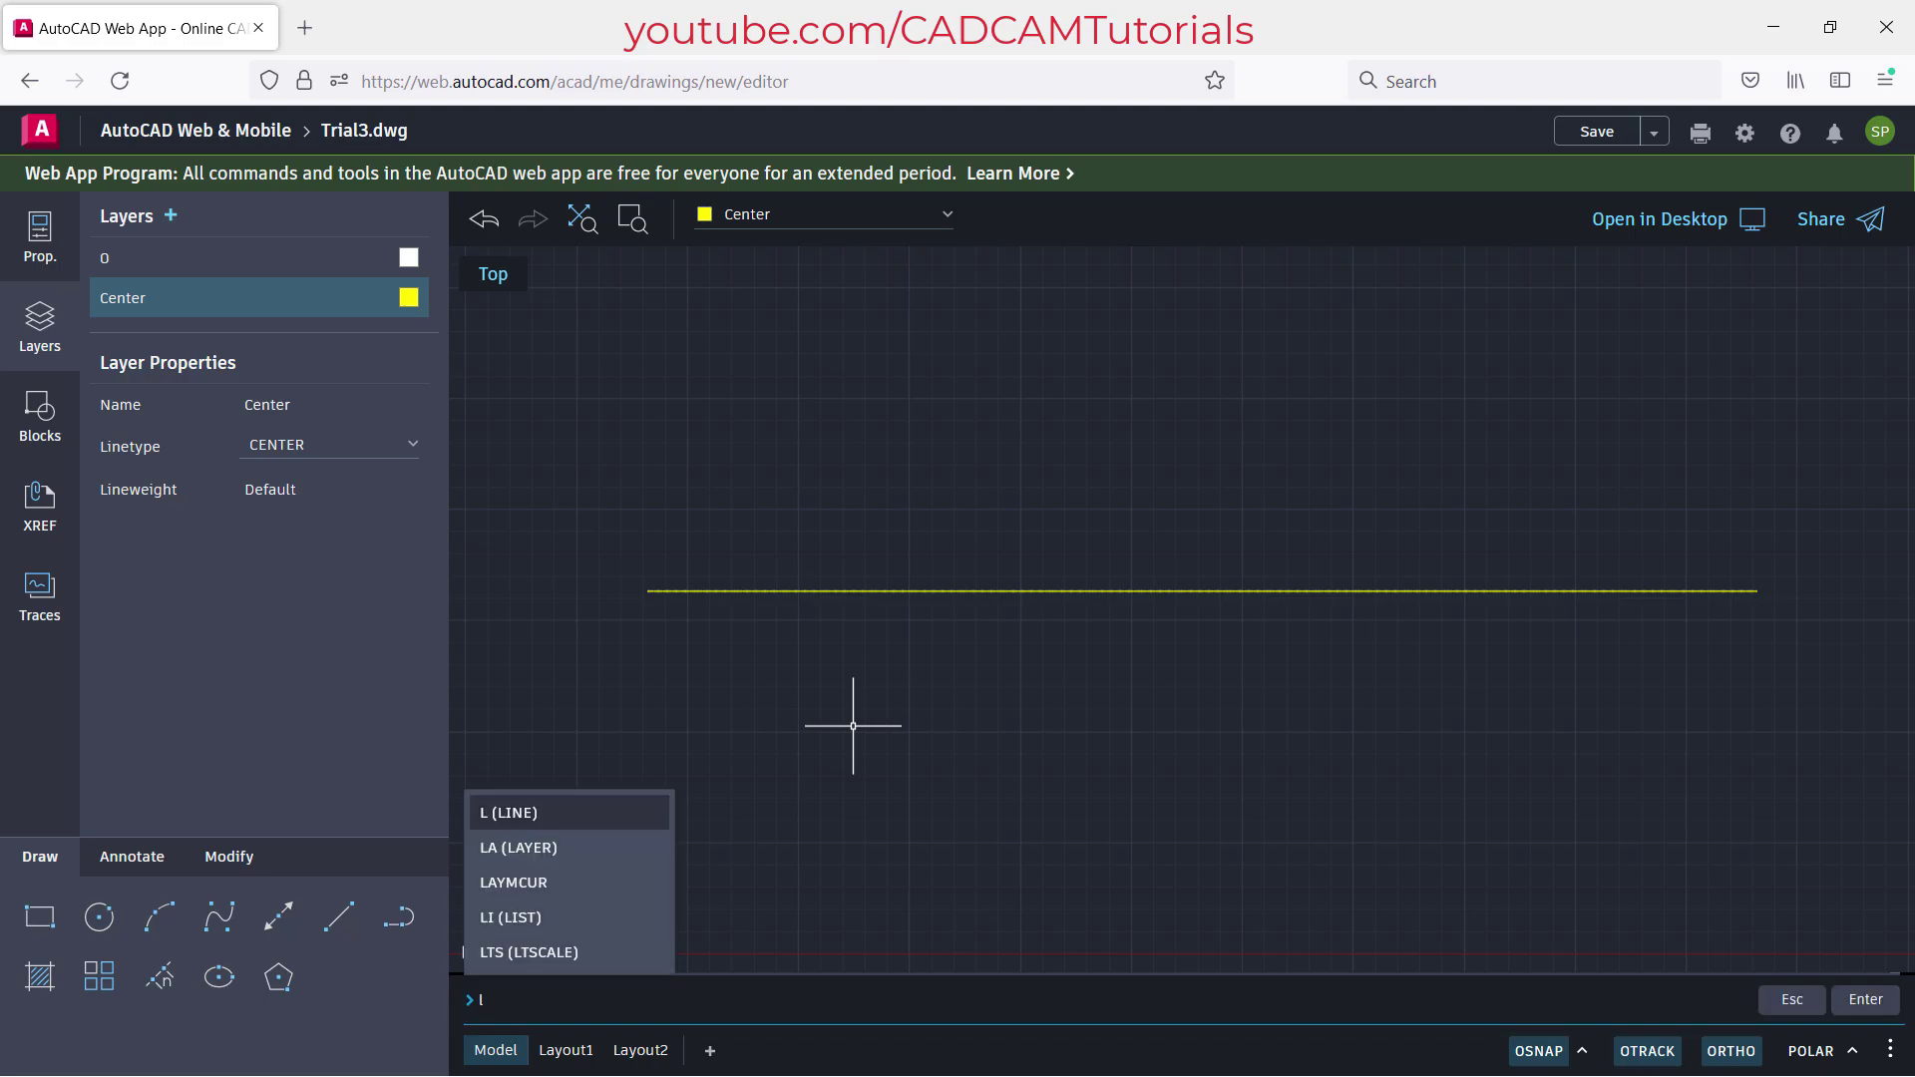
key("Return")
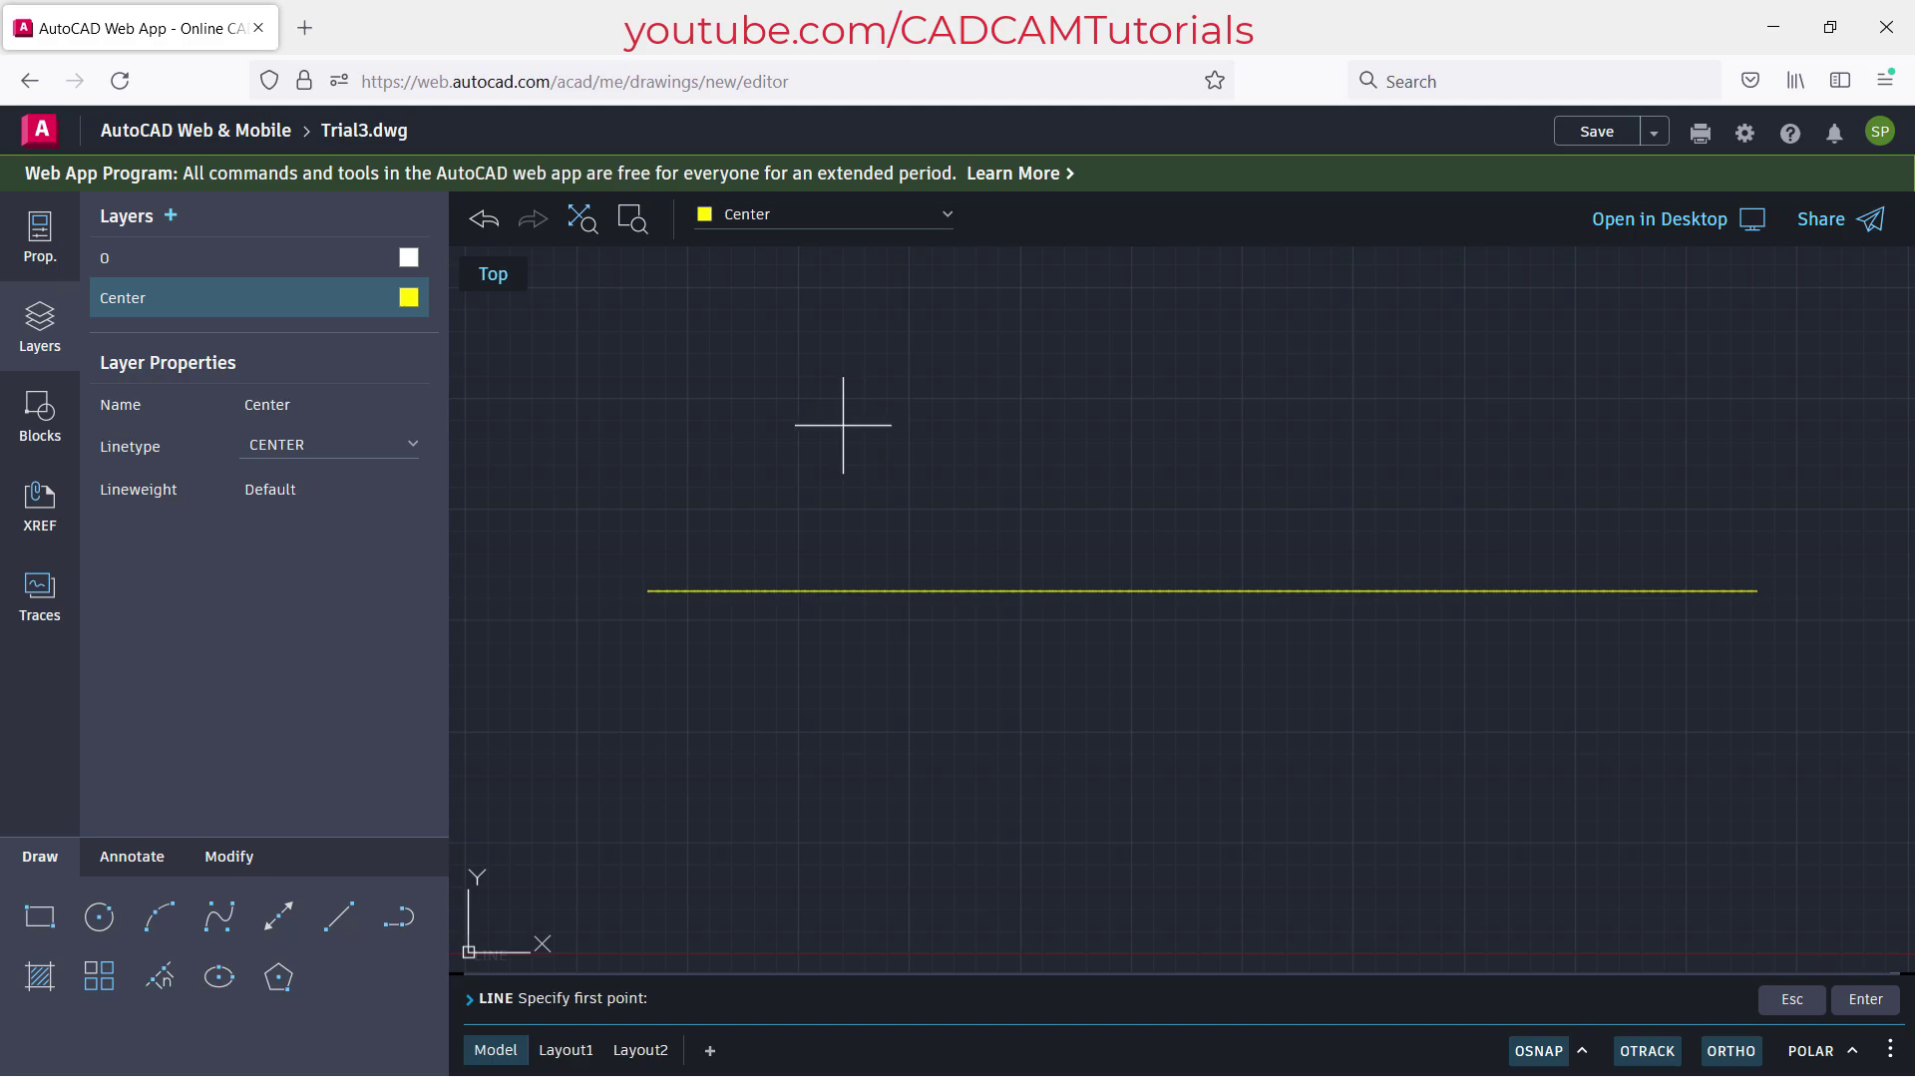
left_click(843, 425)
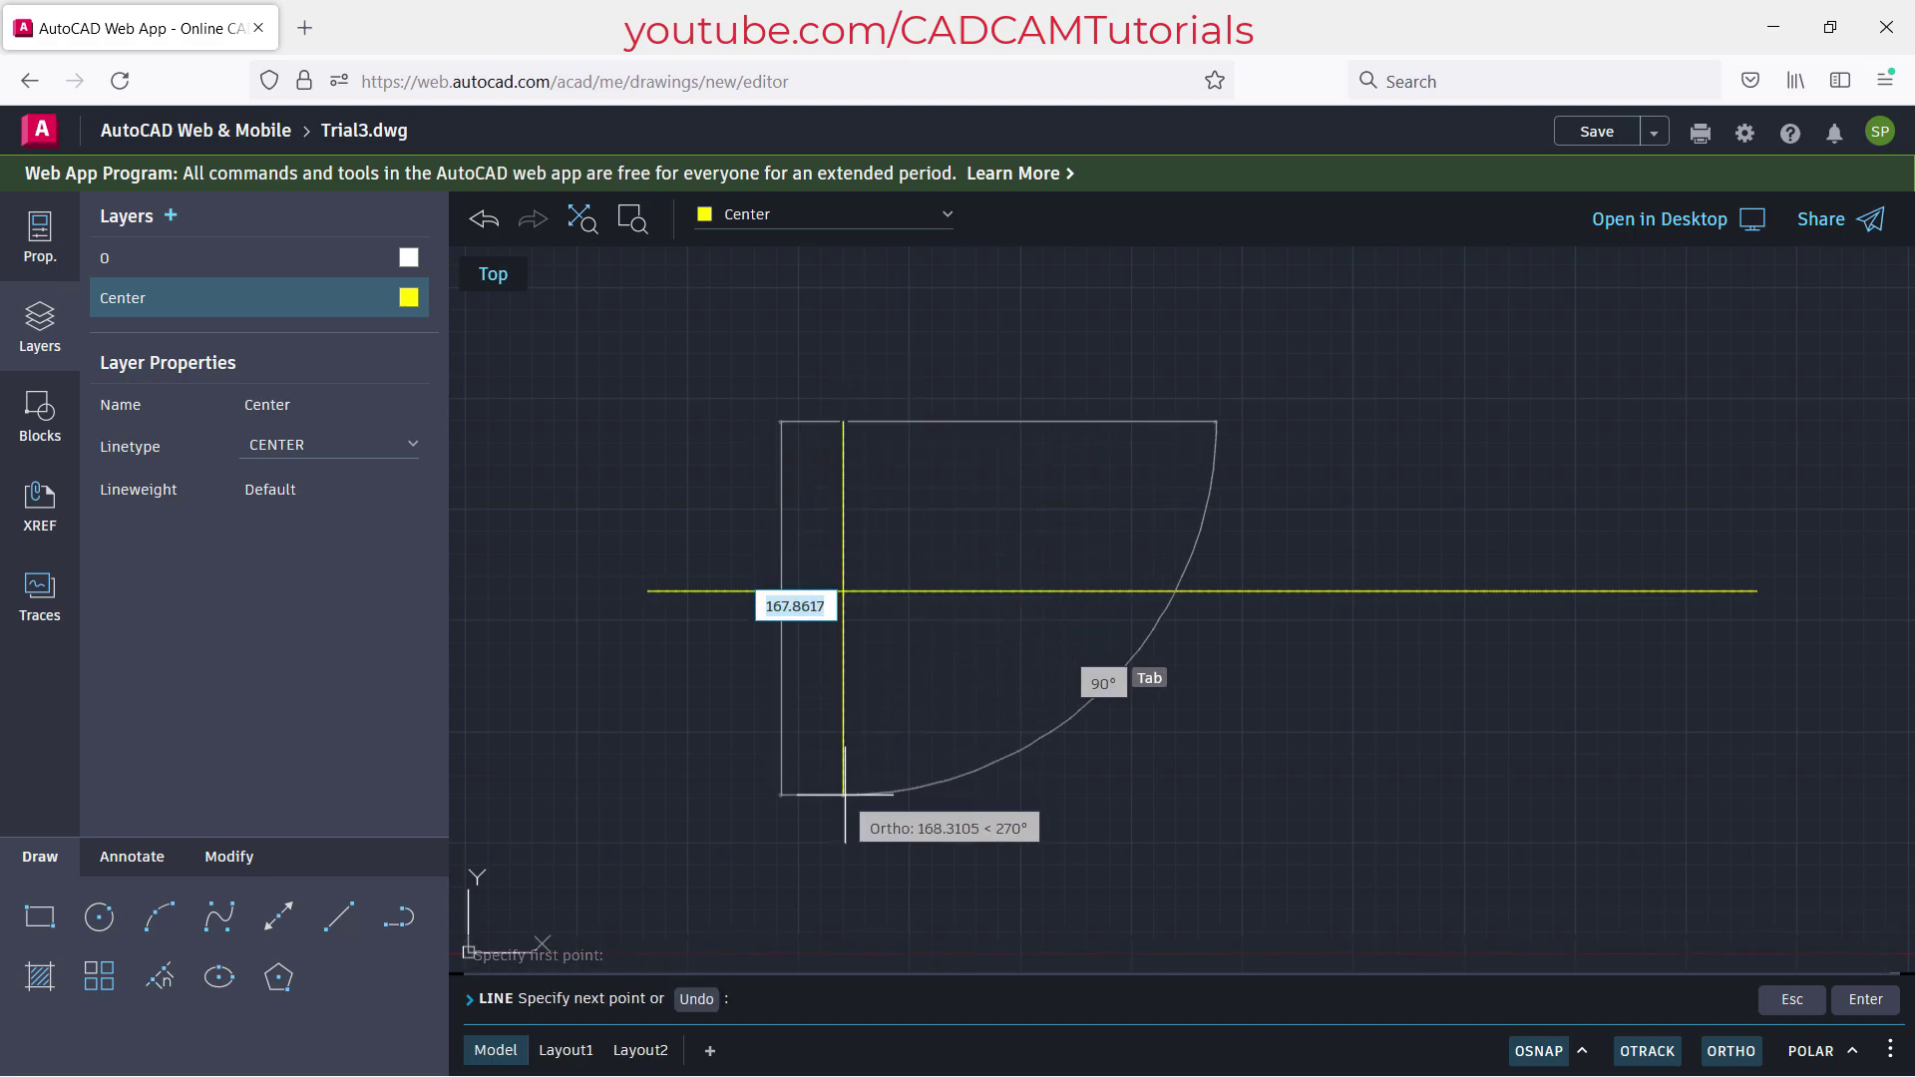
left_click(842, 781)
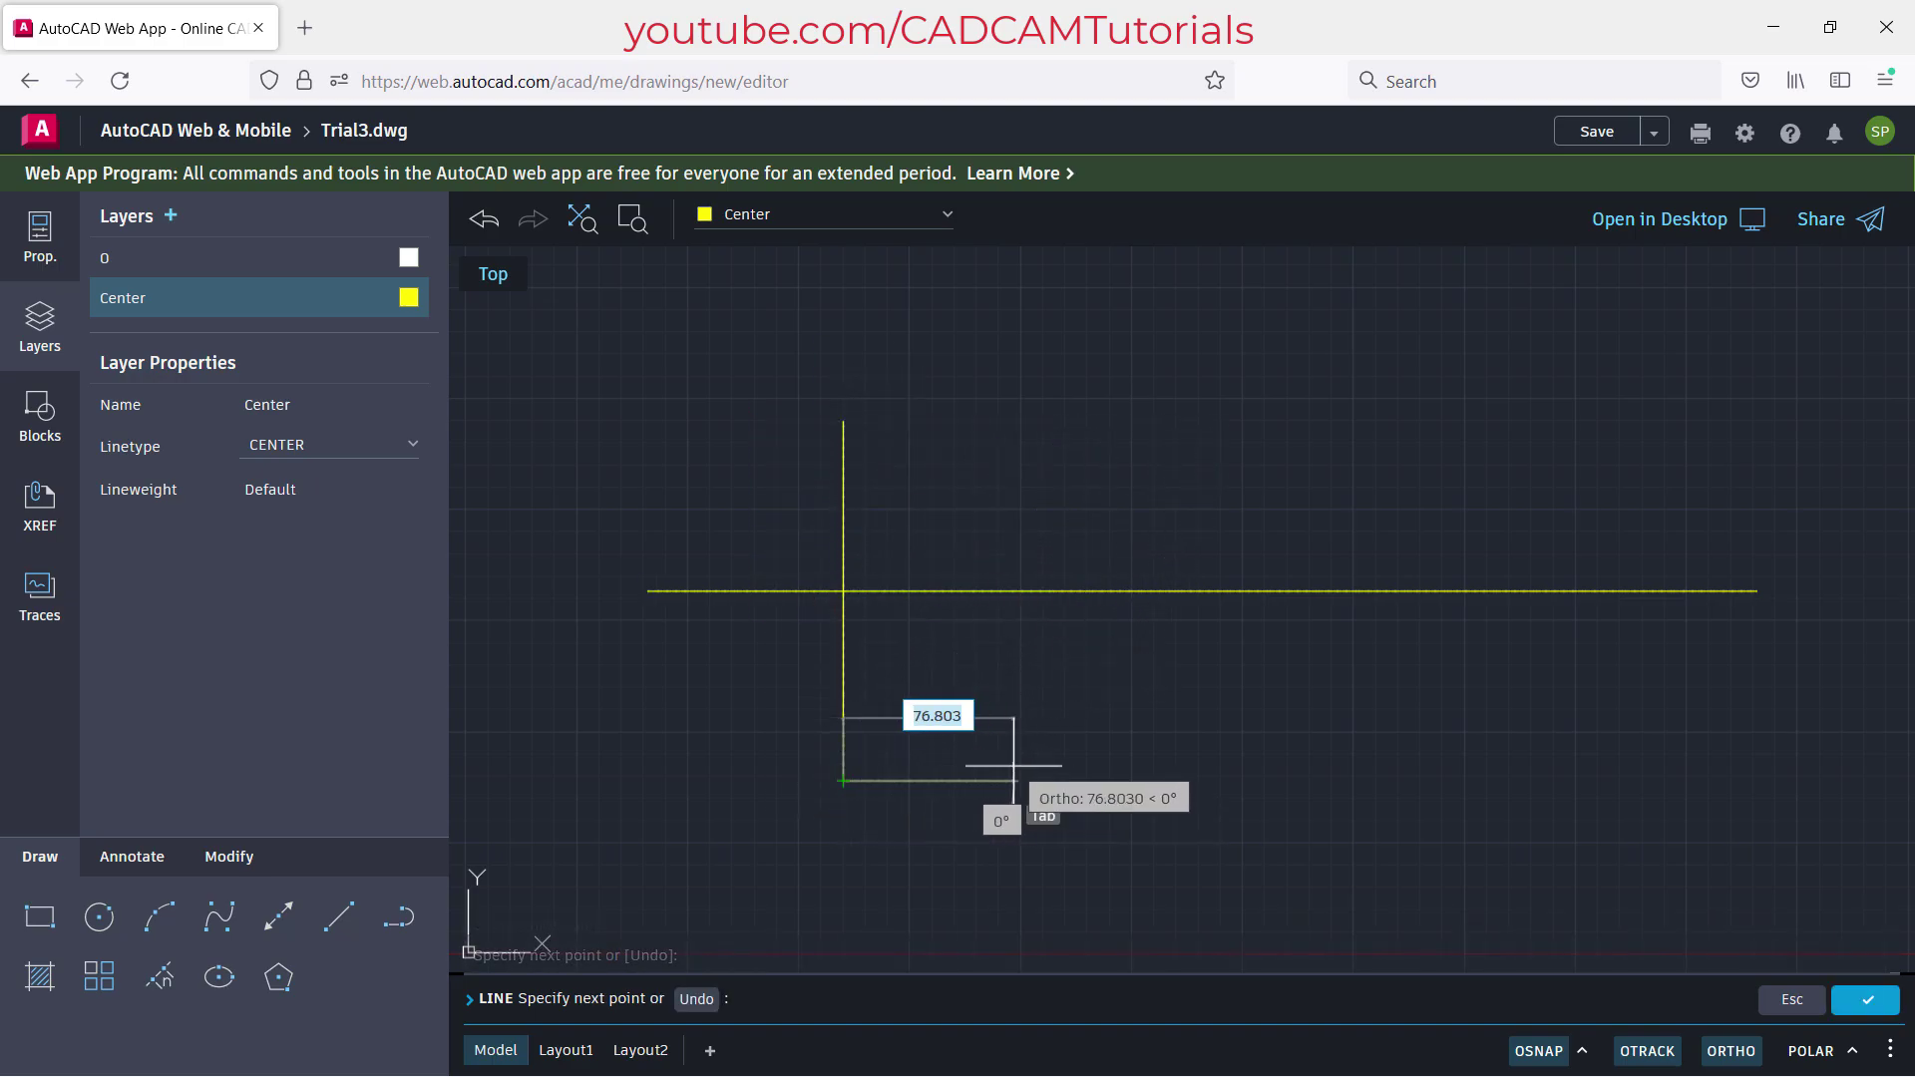
key("Escape")
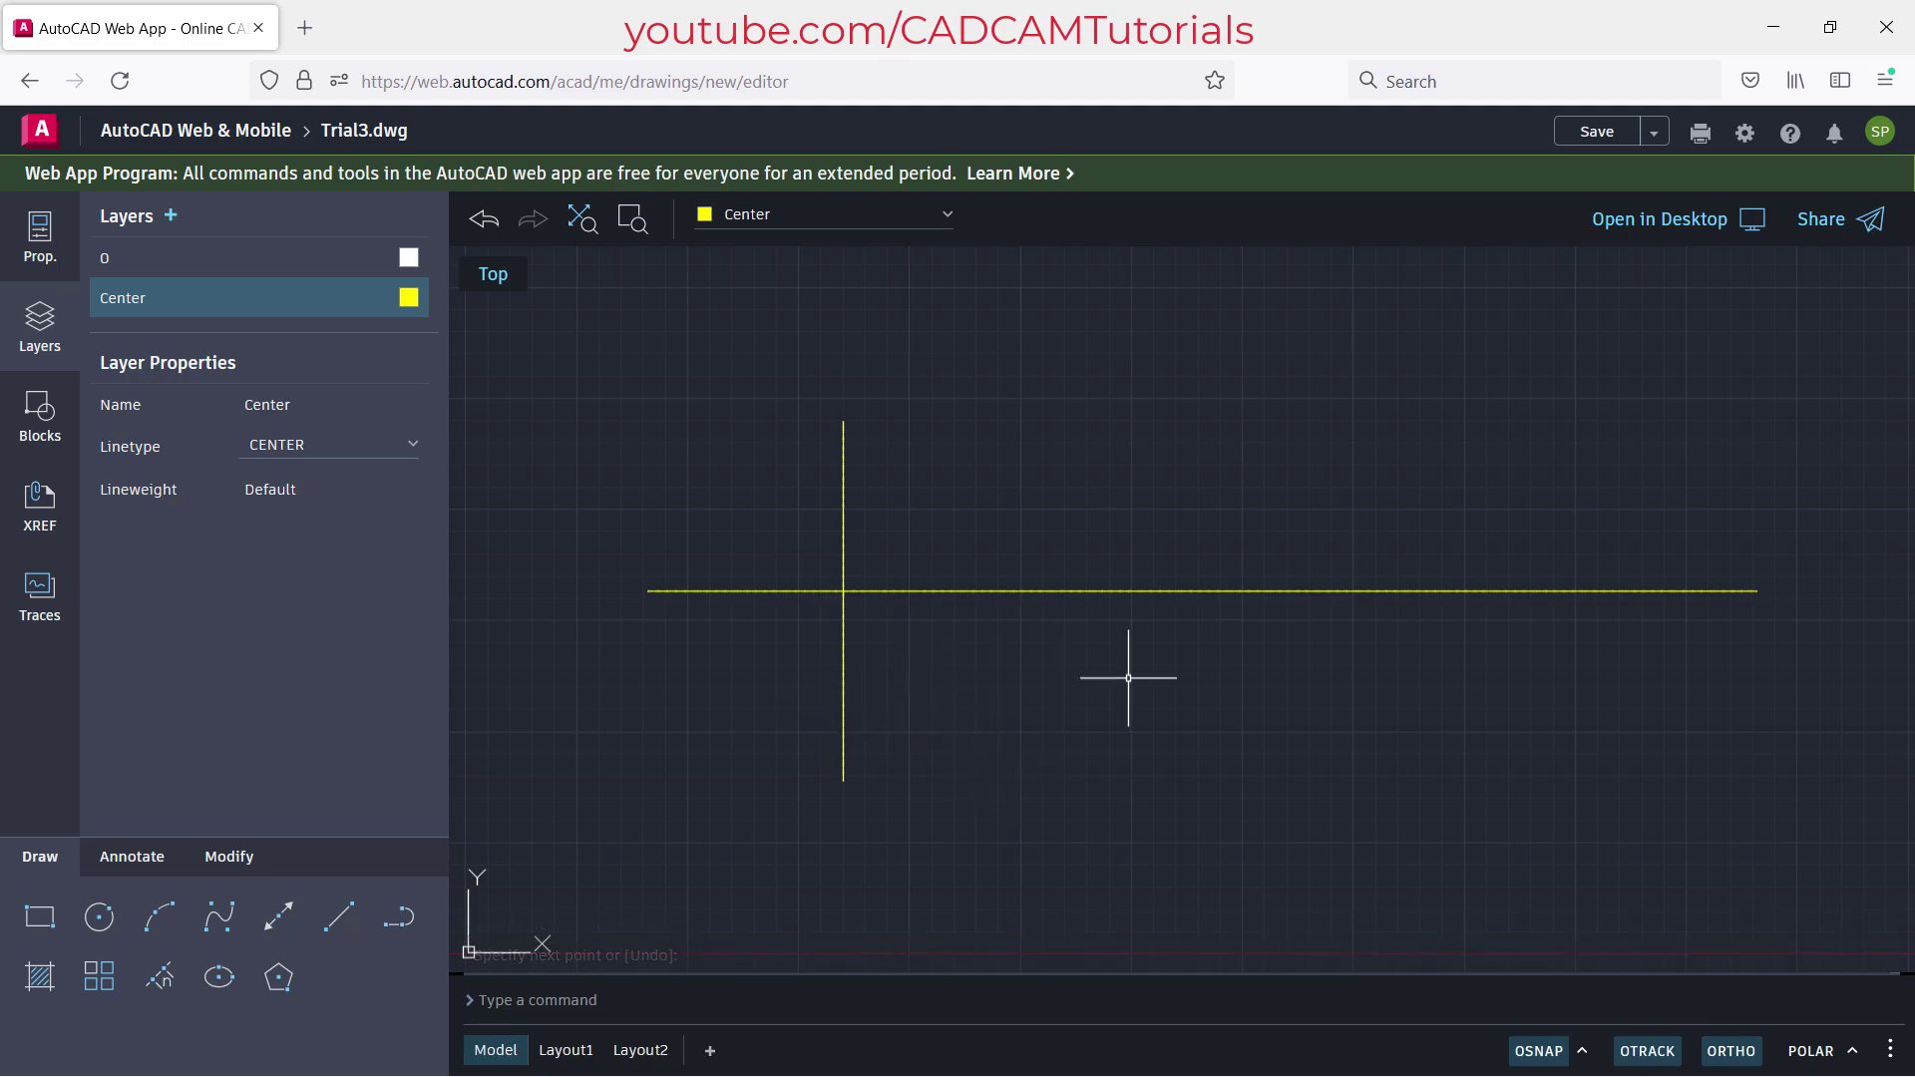
Offset the existing vertical centerline 300 units to its right
left_click(229, 858)
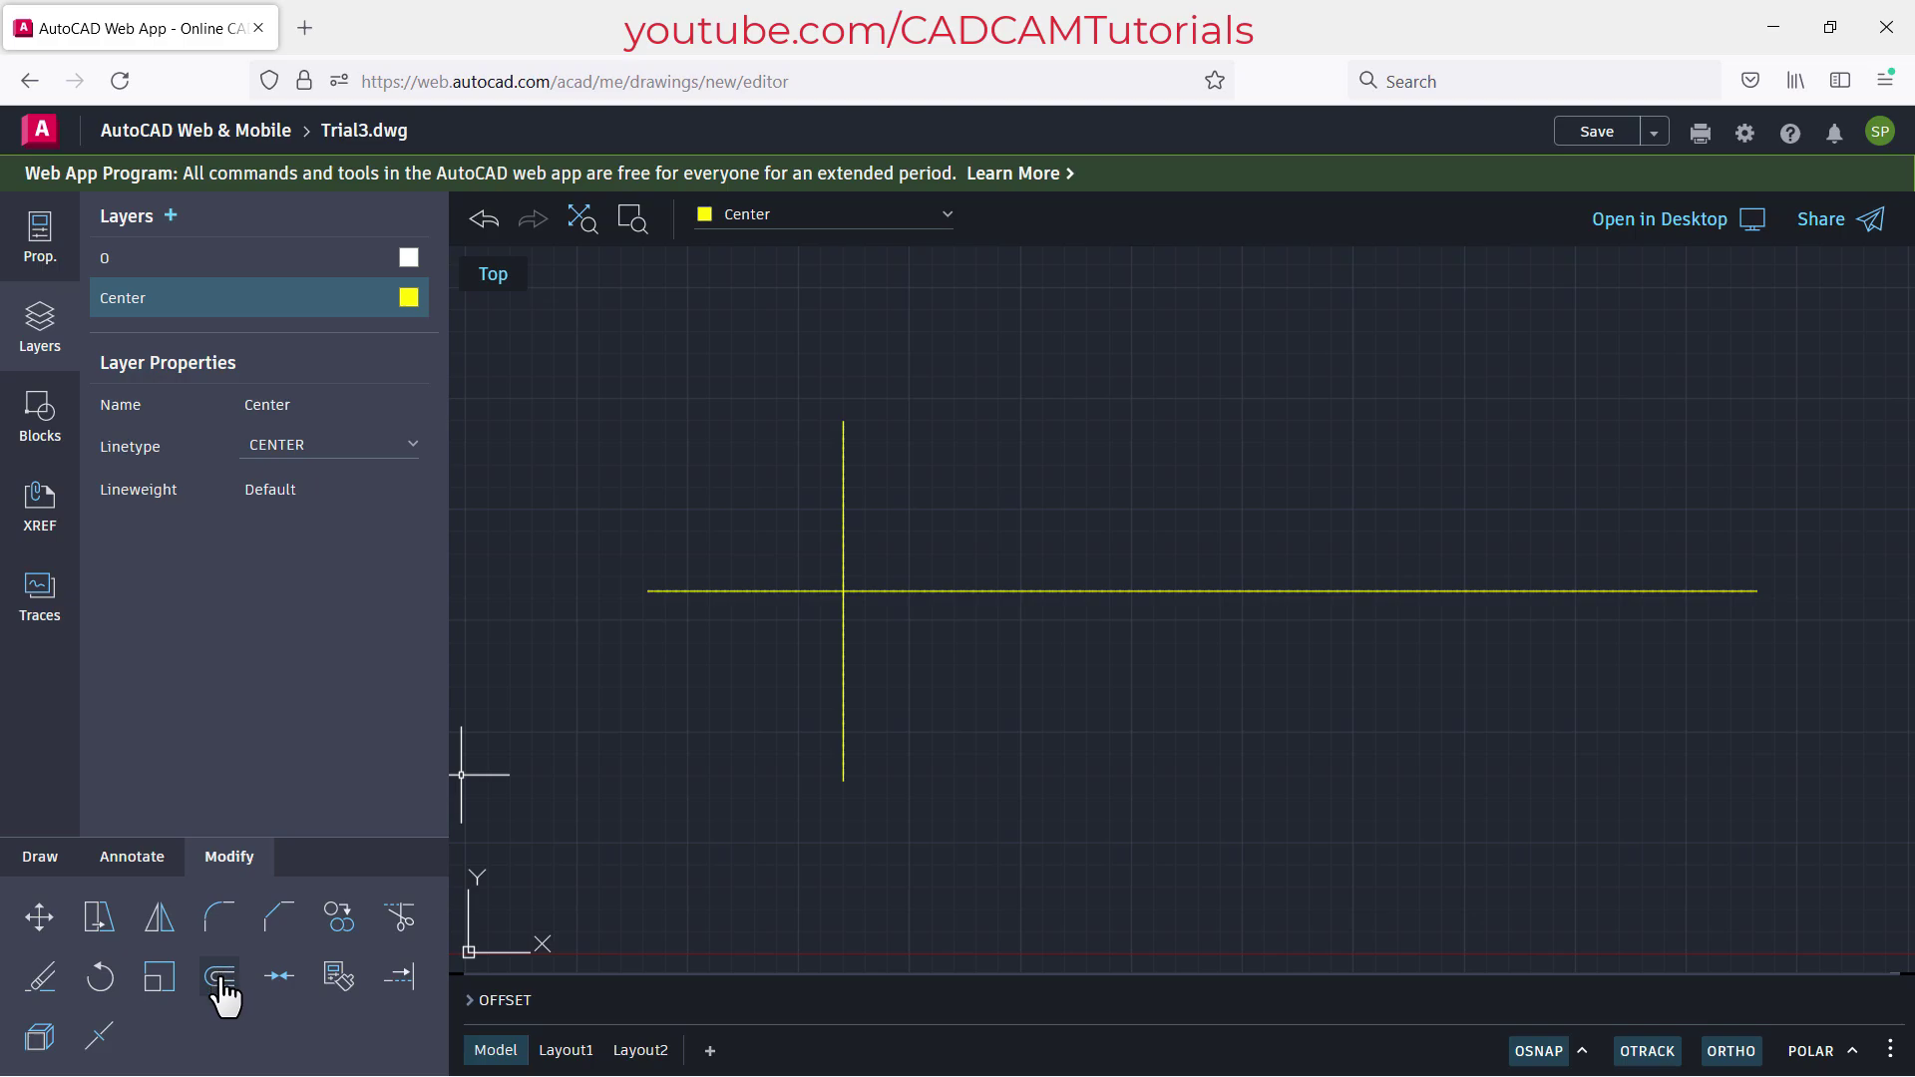
left_click(220, 977)
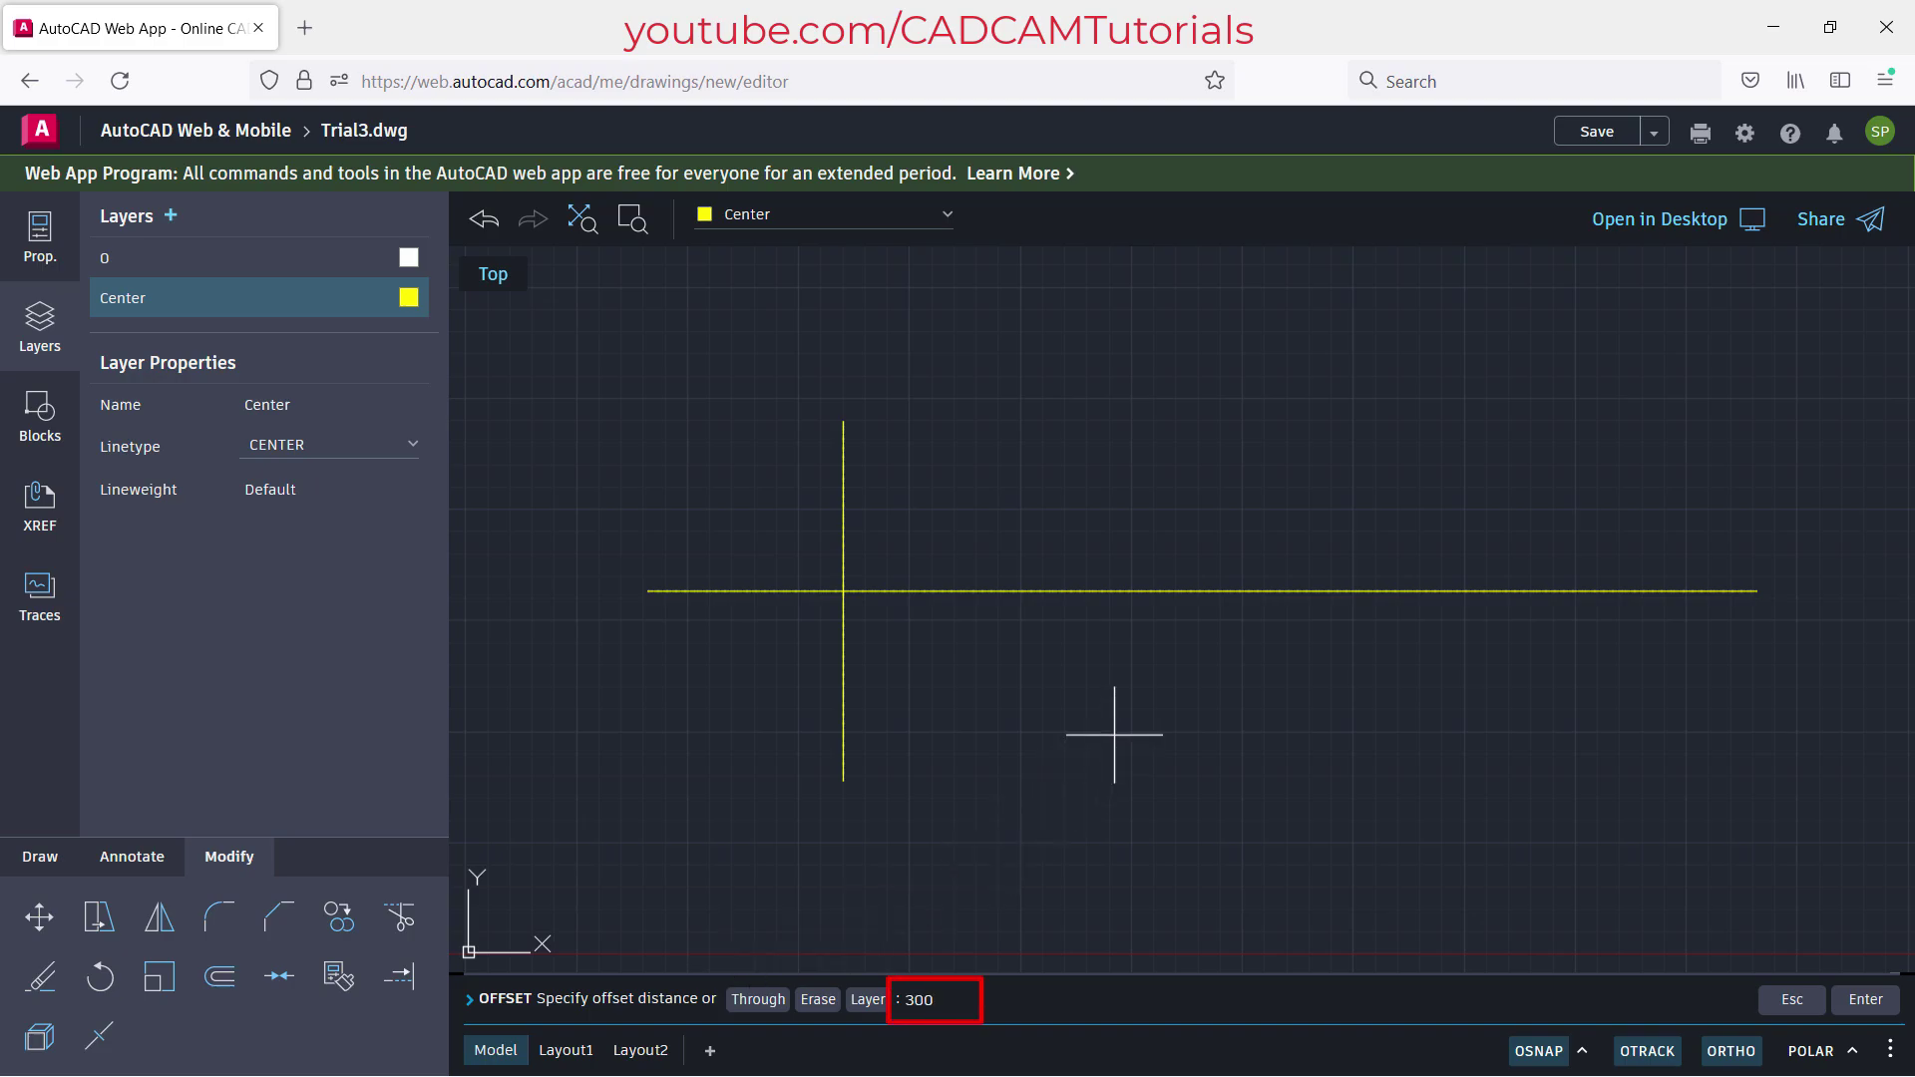
type("300")
key("Return")
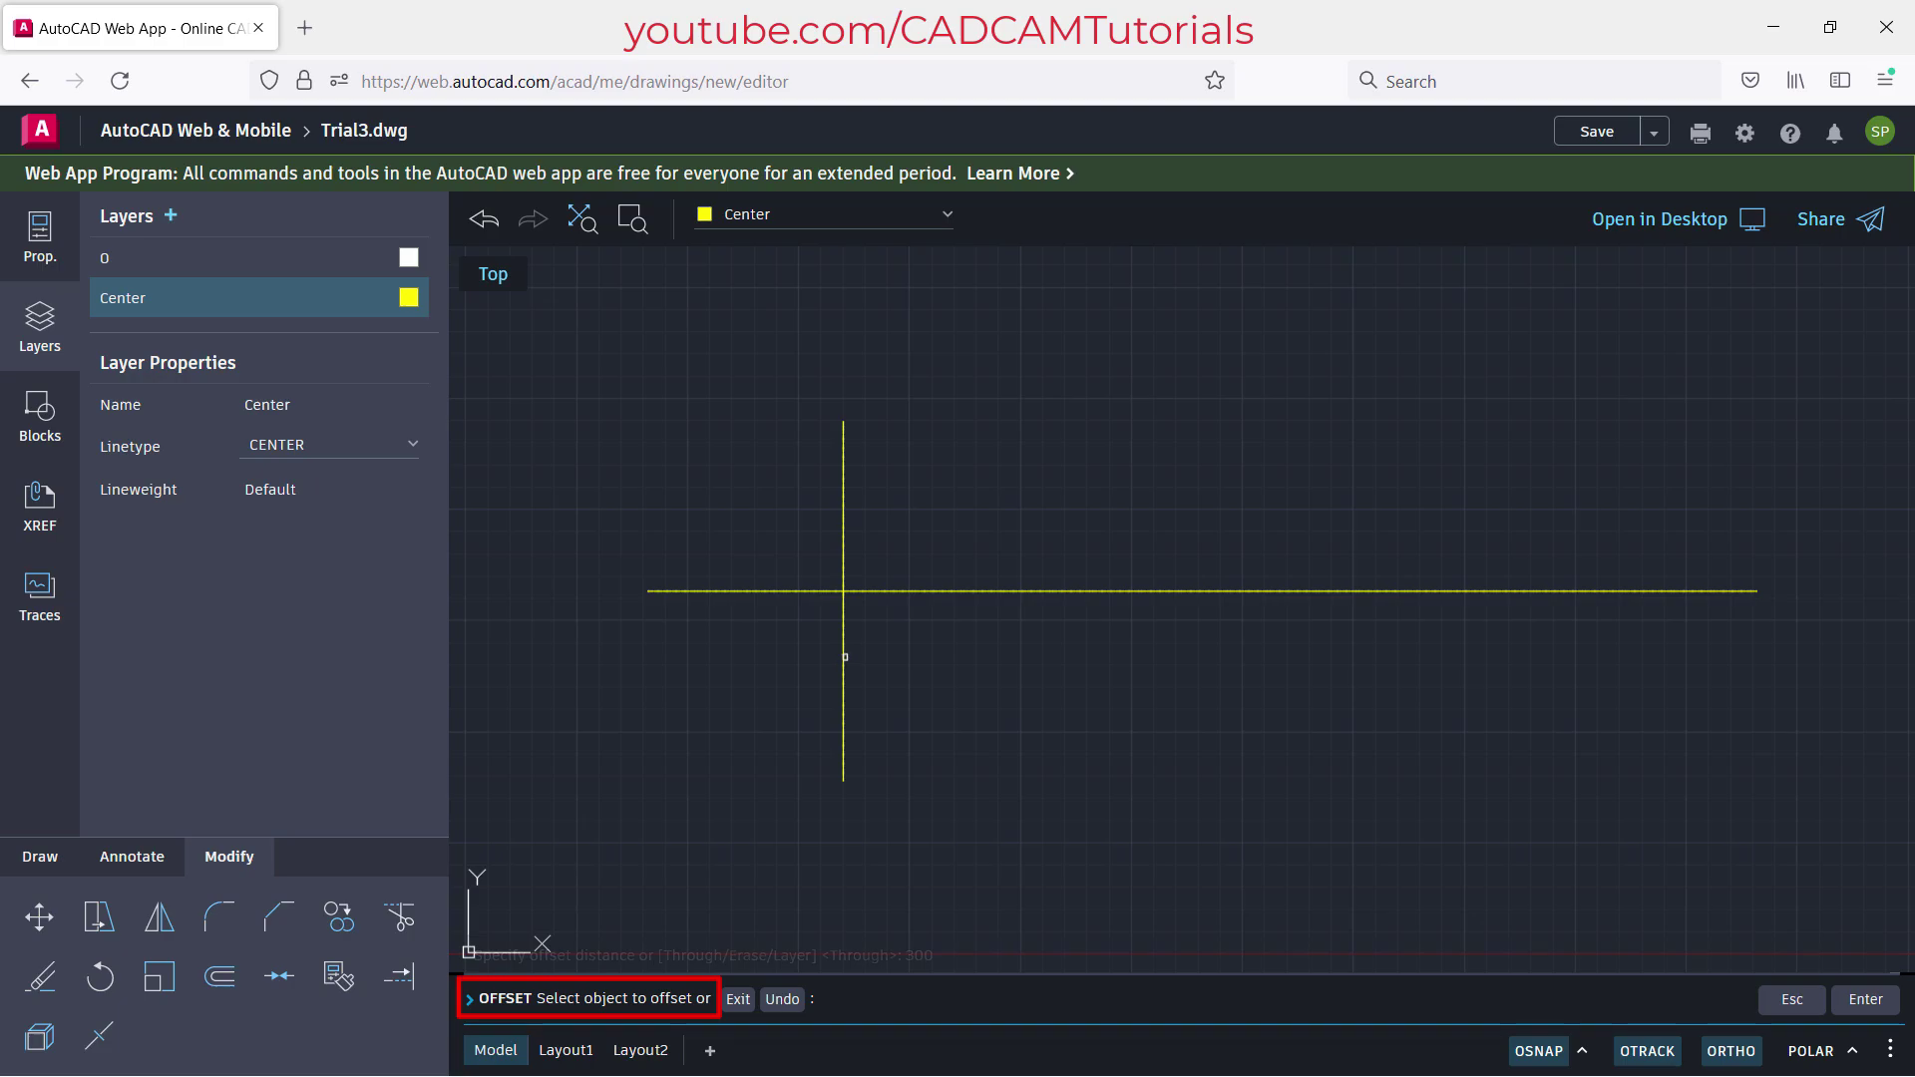
left_click(844, 659)
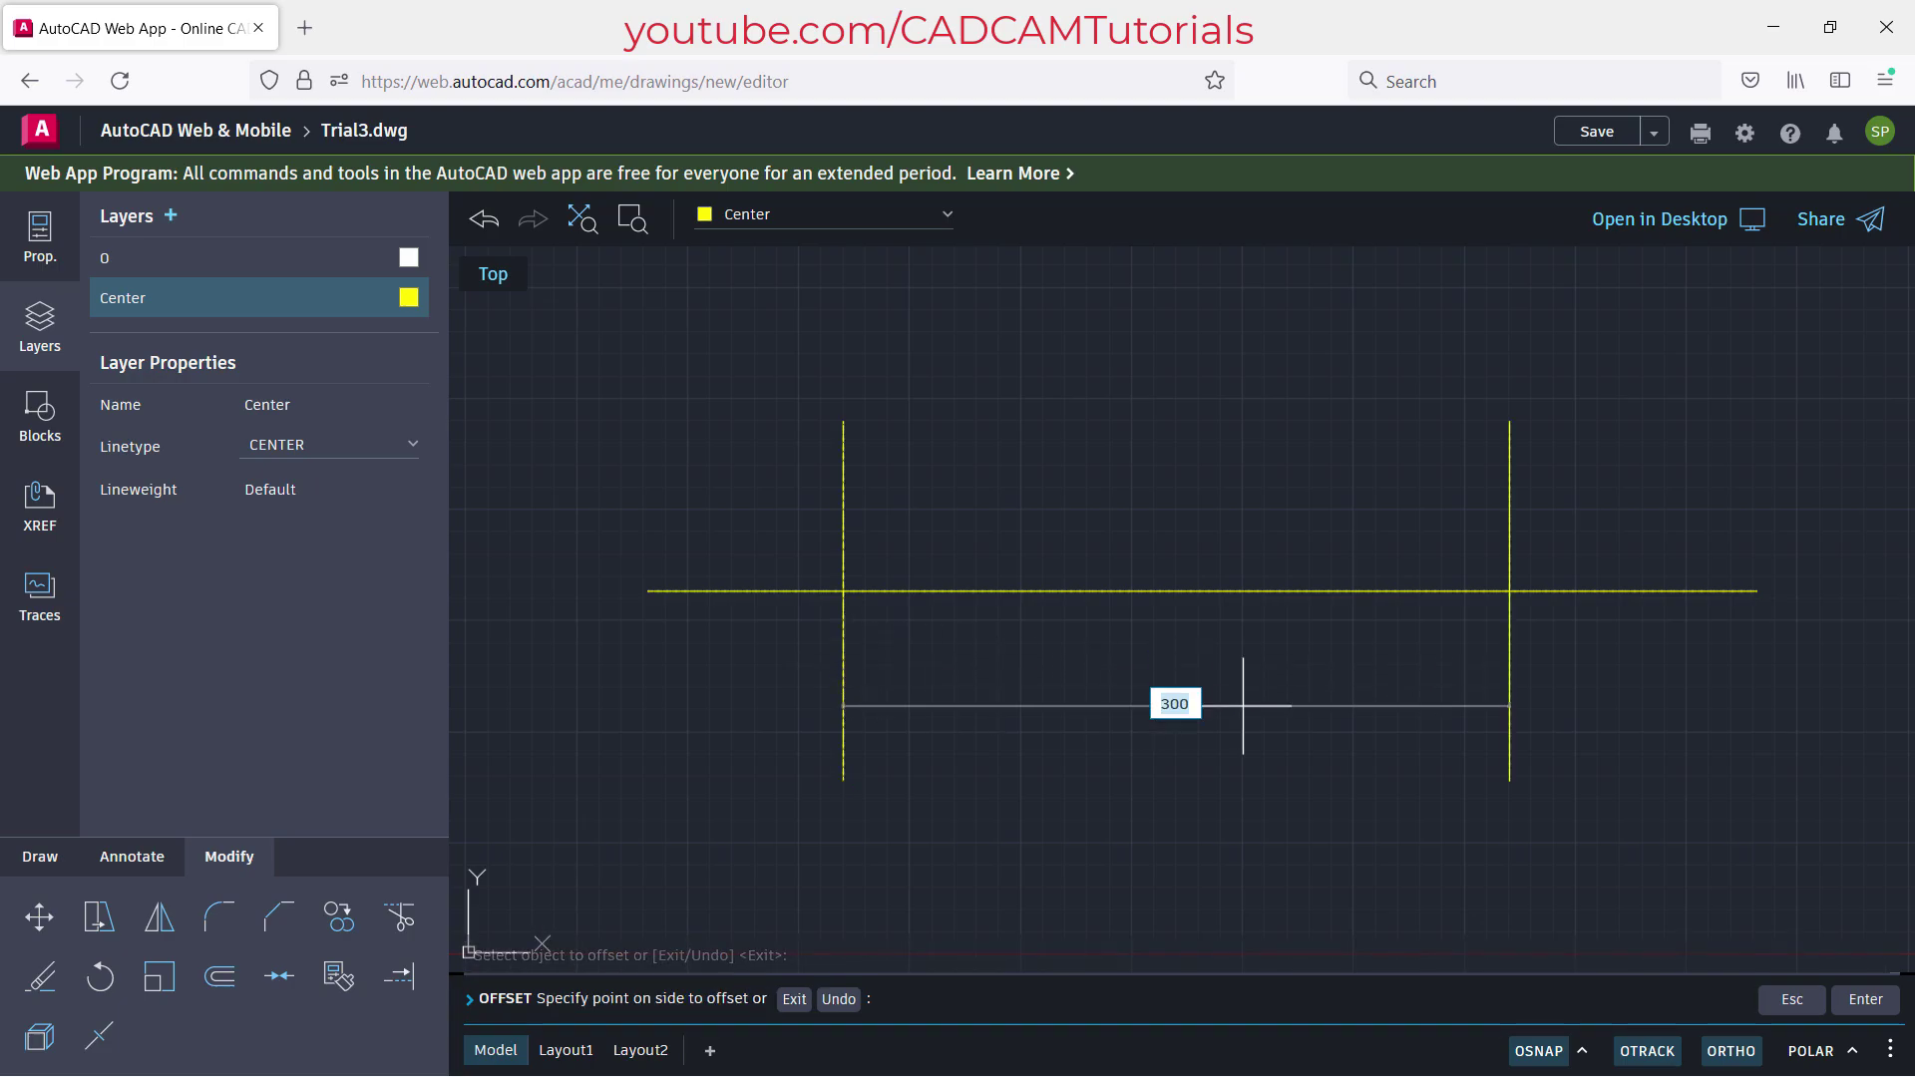
left_click(1292, 705)
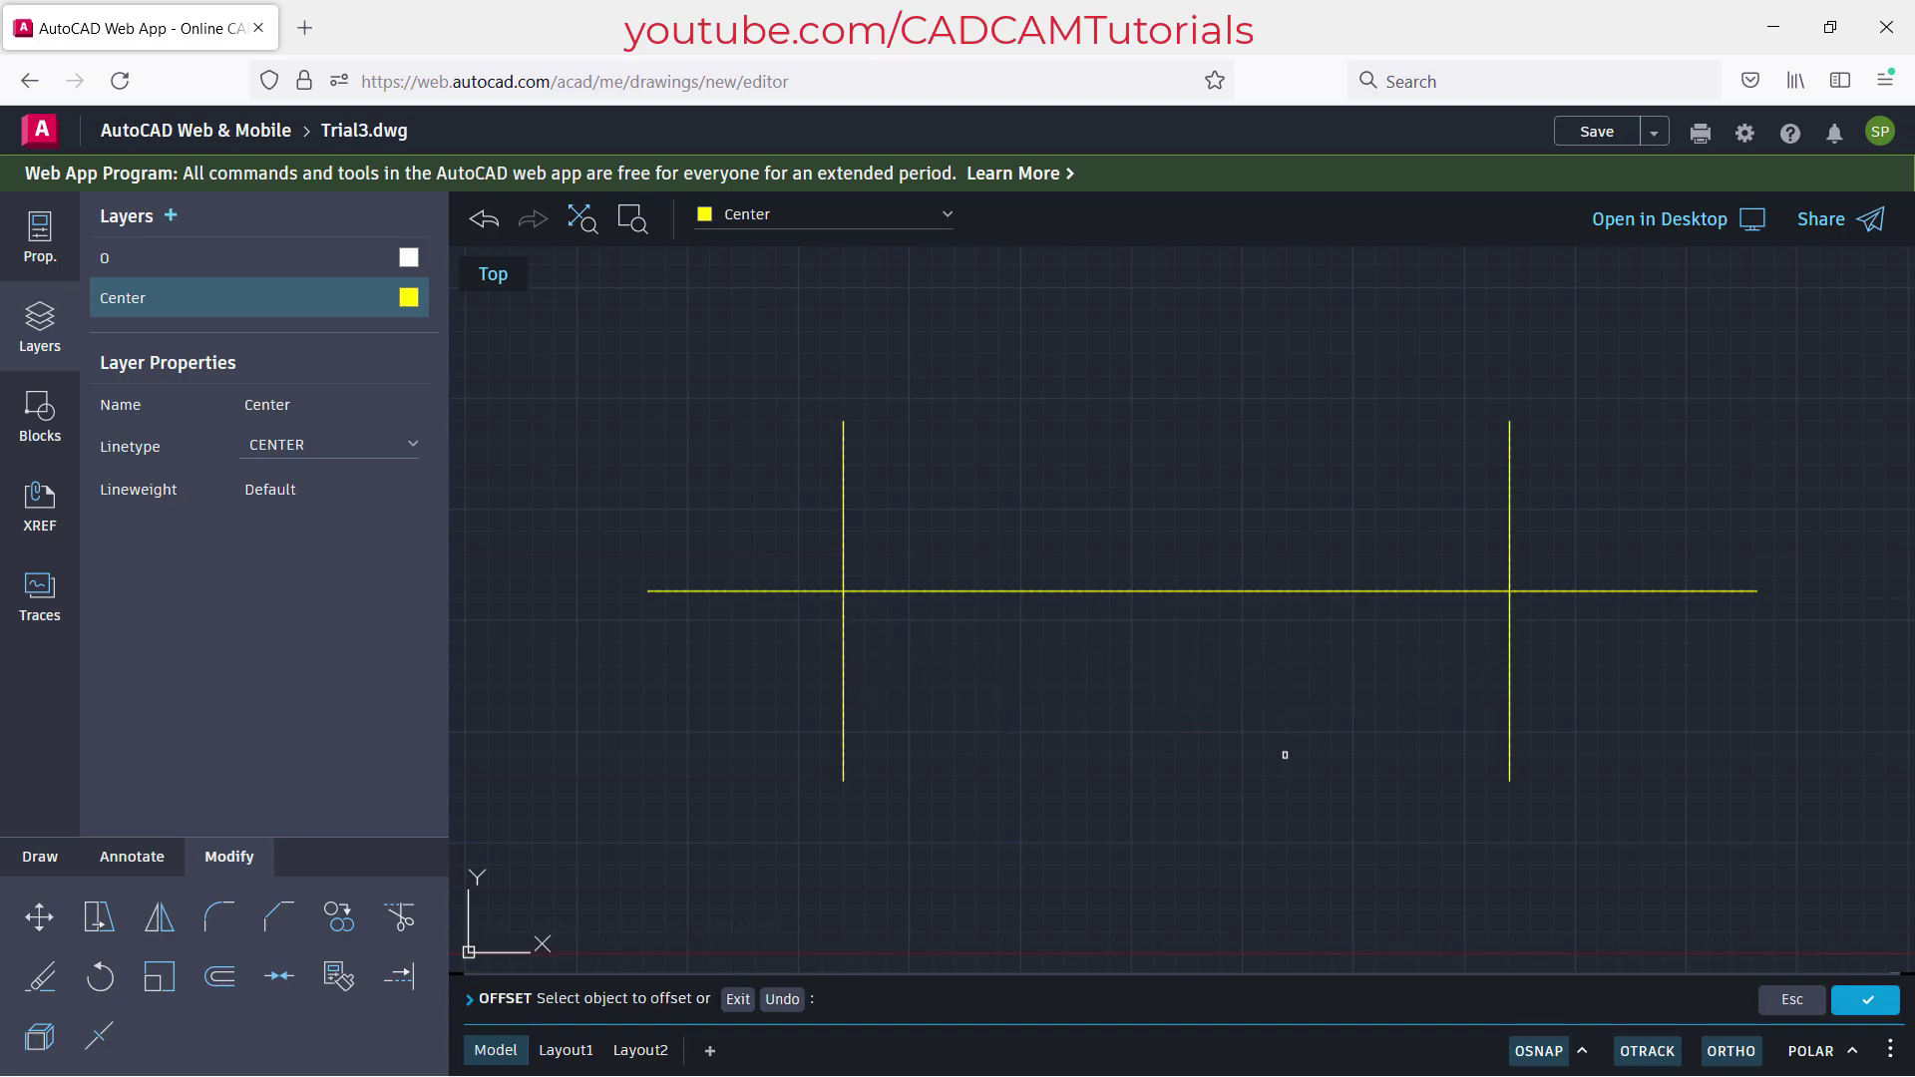
key("Escape")
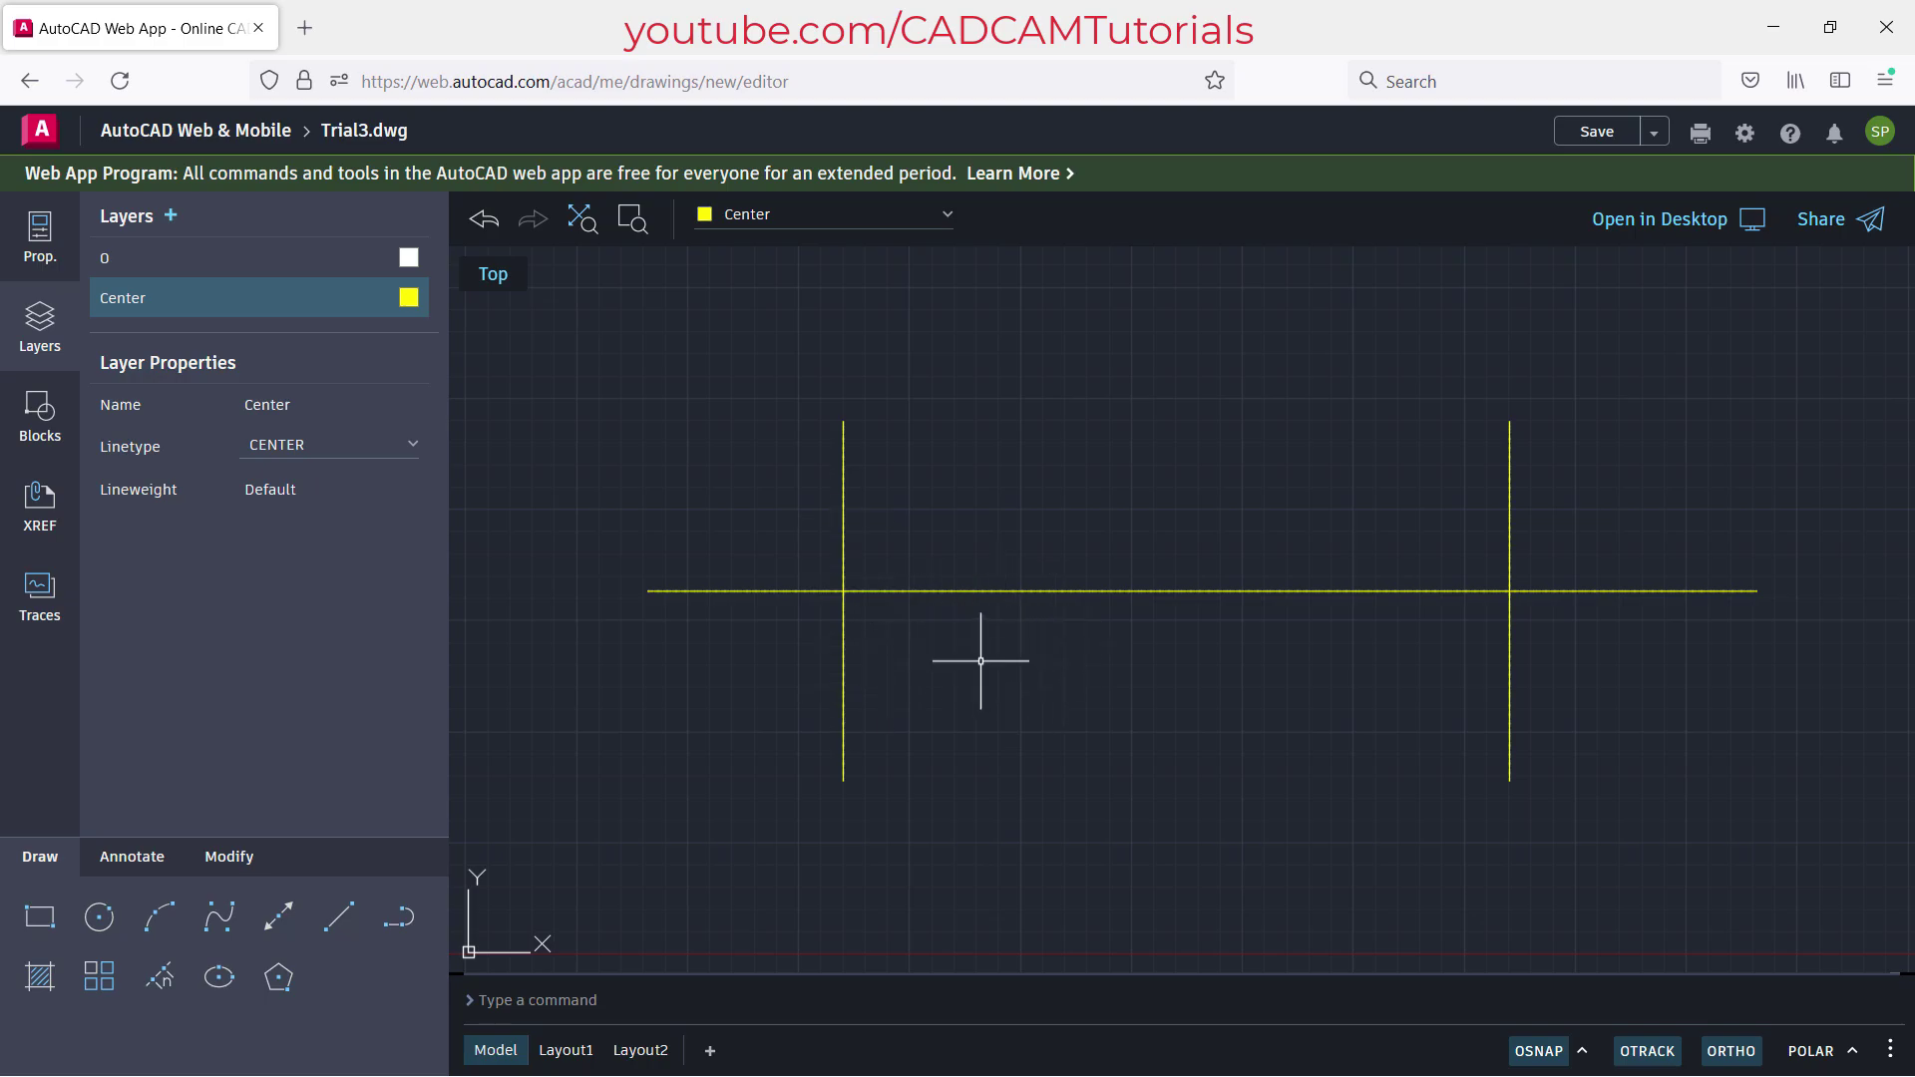
Set LTSCALE to 5, then to 10, and frame the three dash-dot centerlines
type("lts")
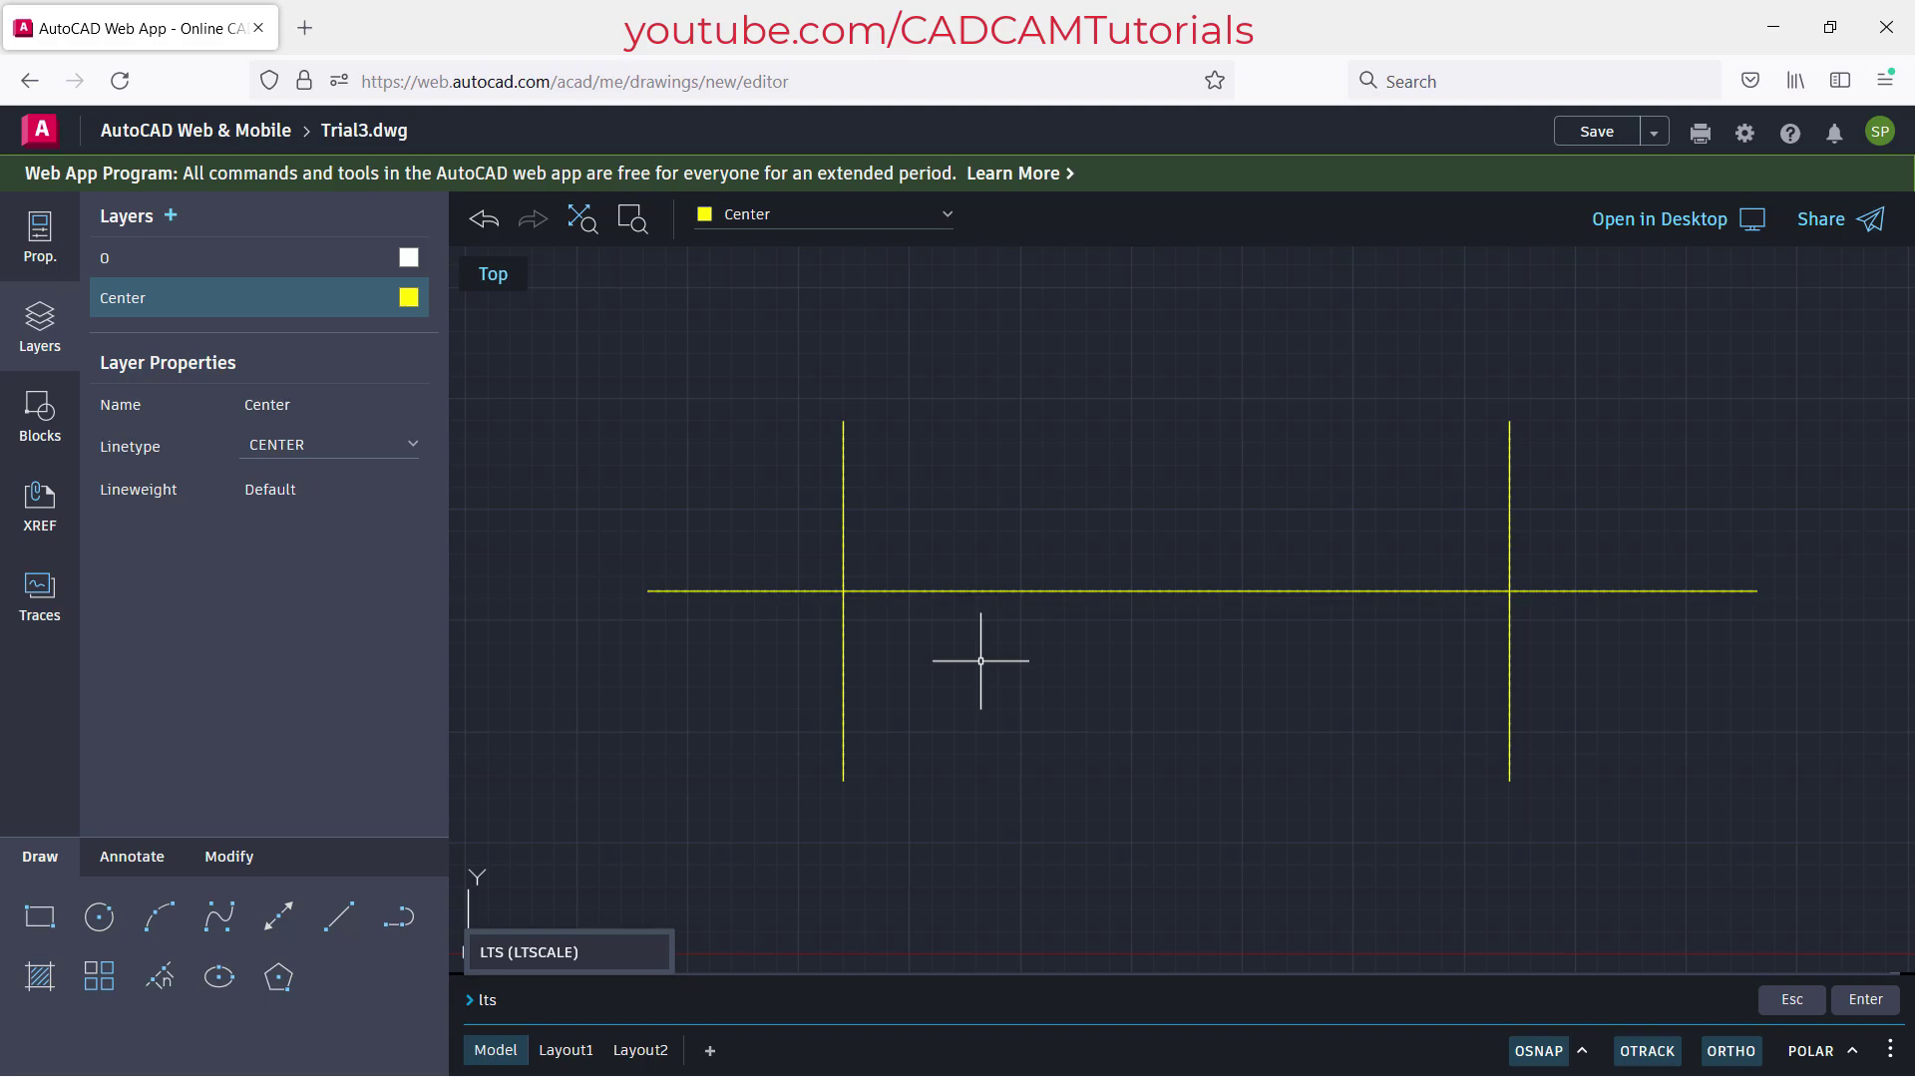
key("Return")
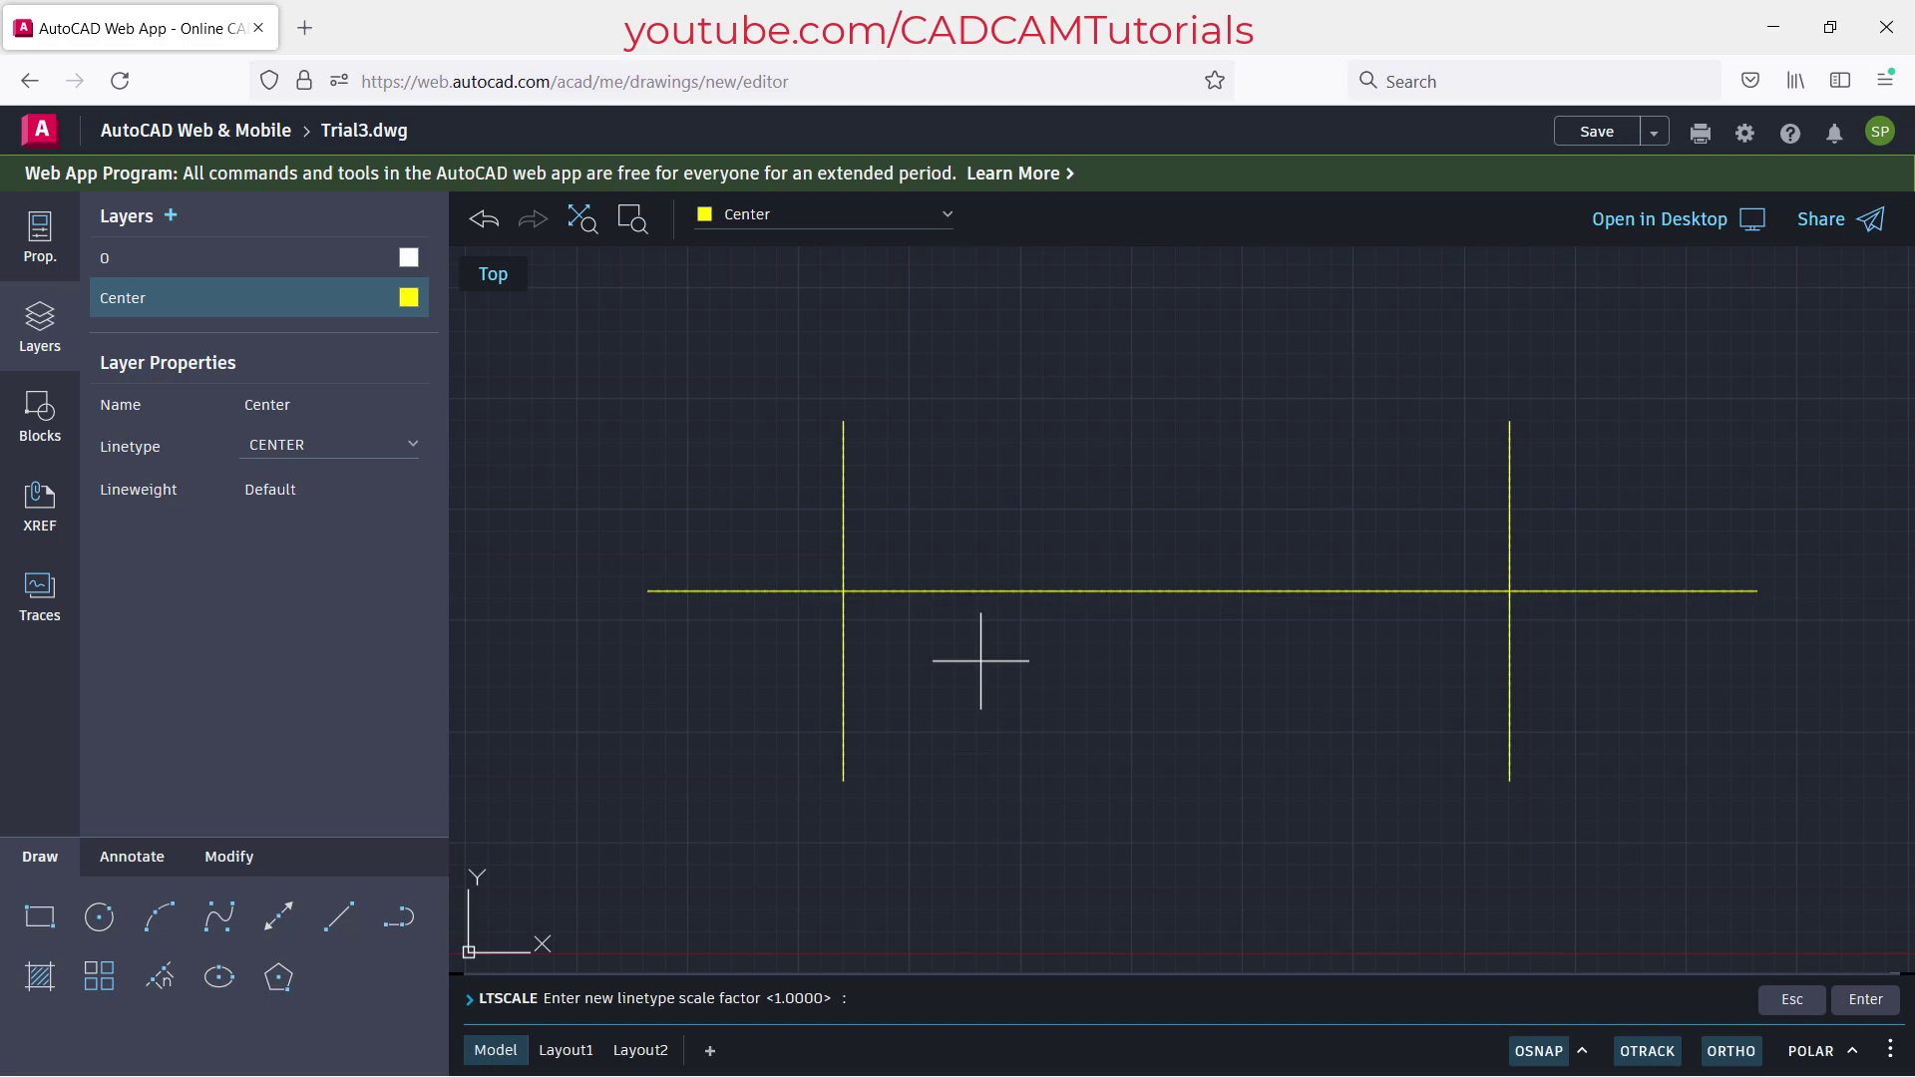
type("5")
key("Return")
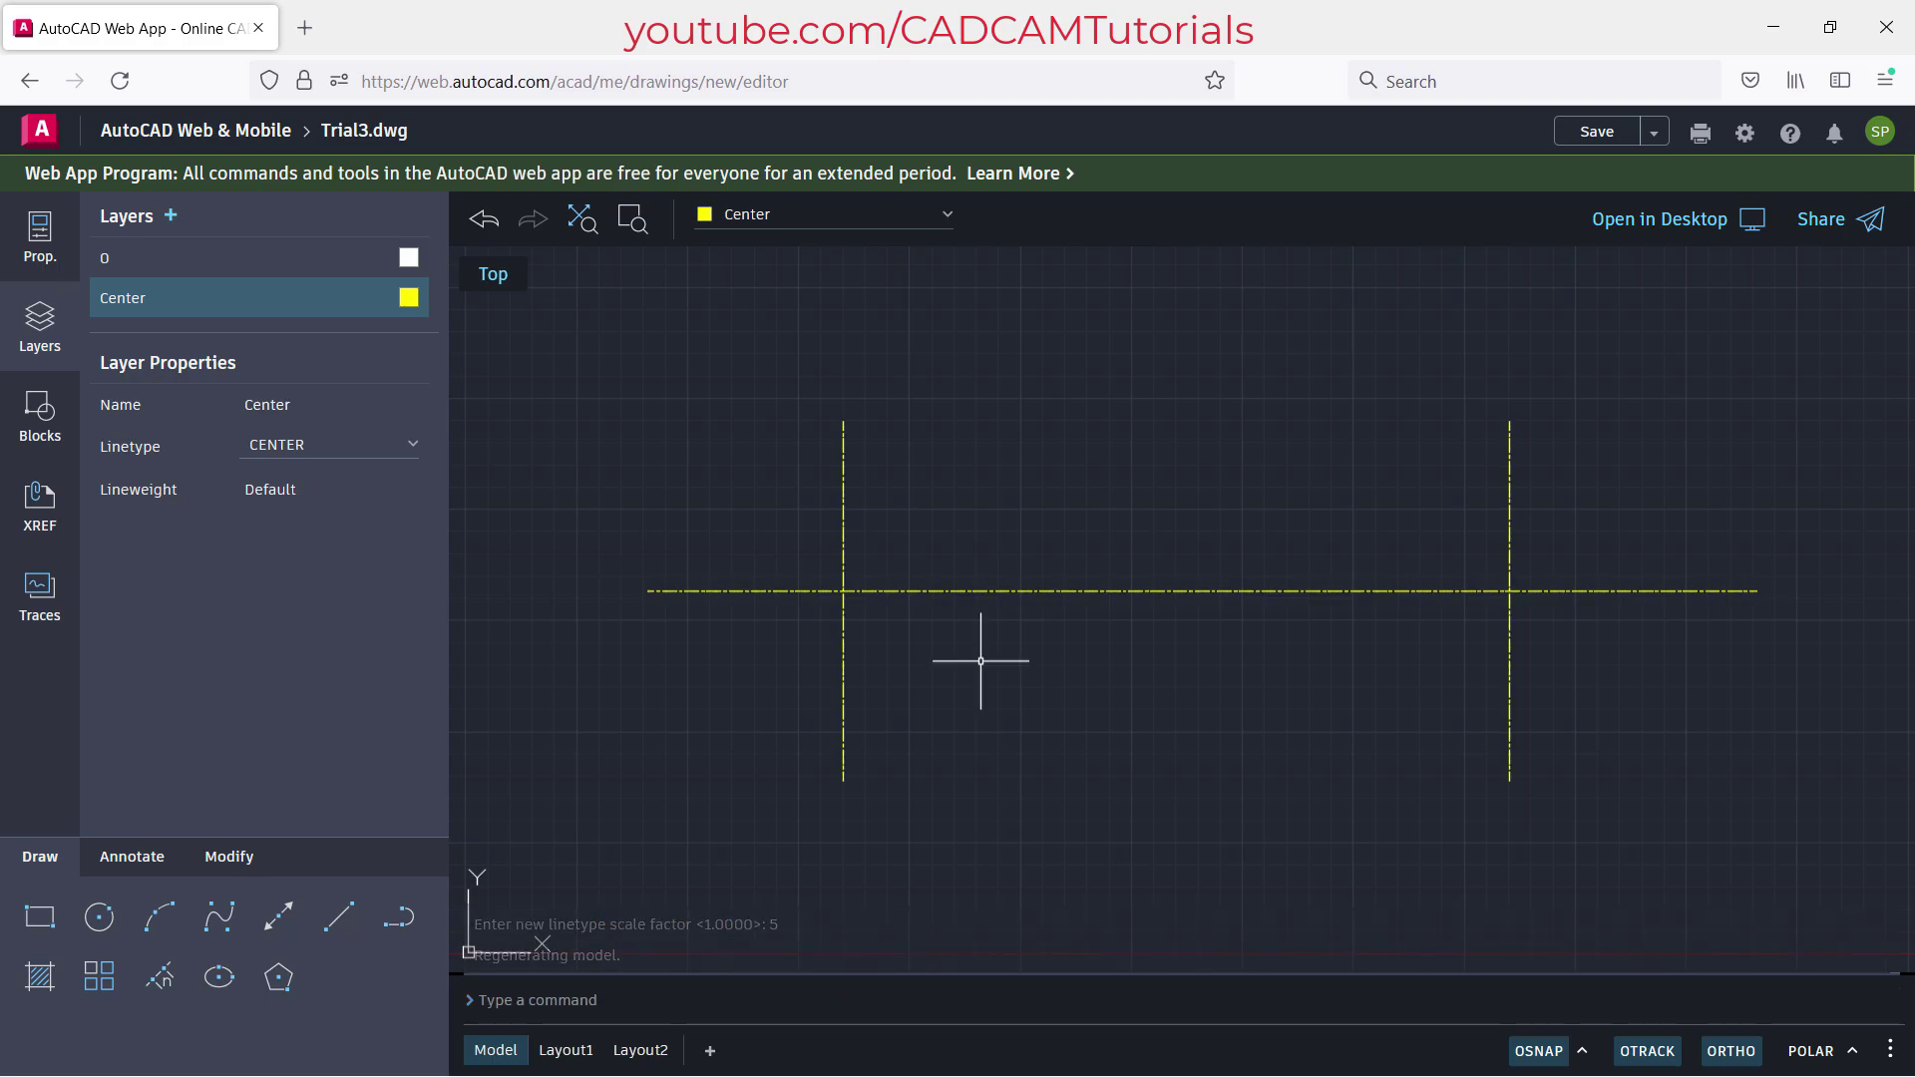
key("Return")
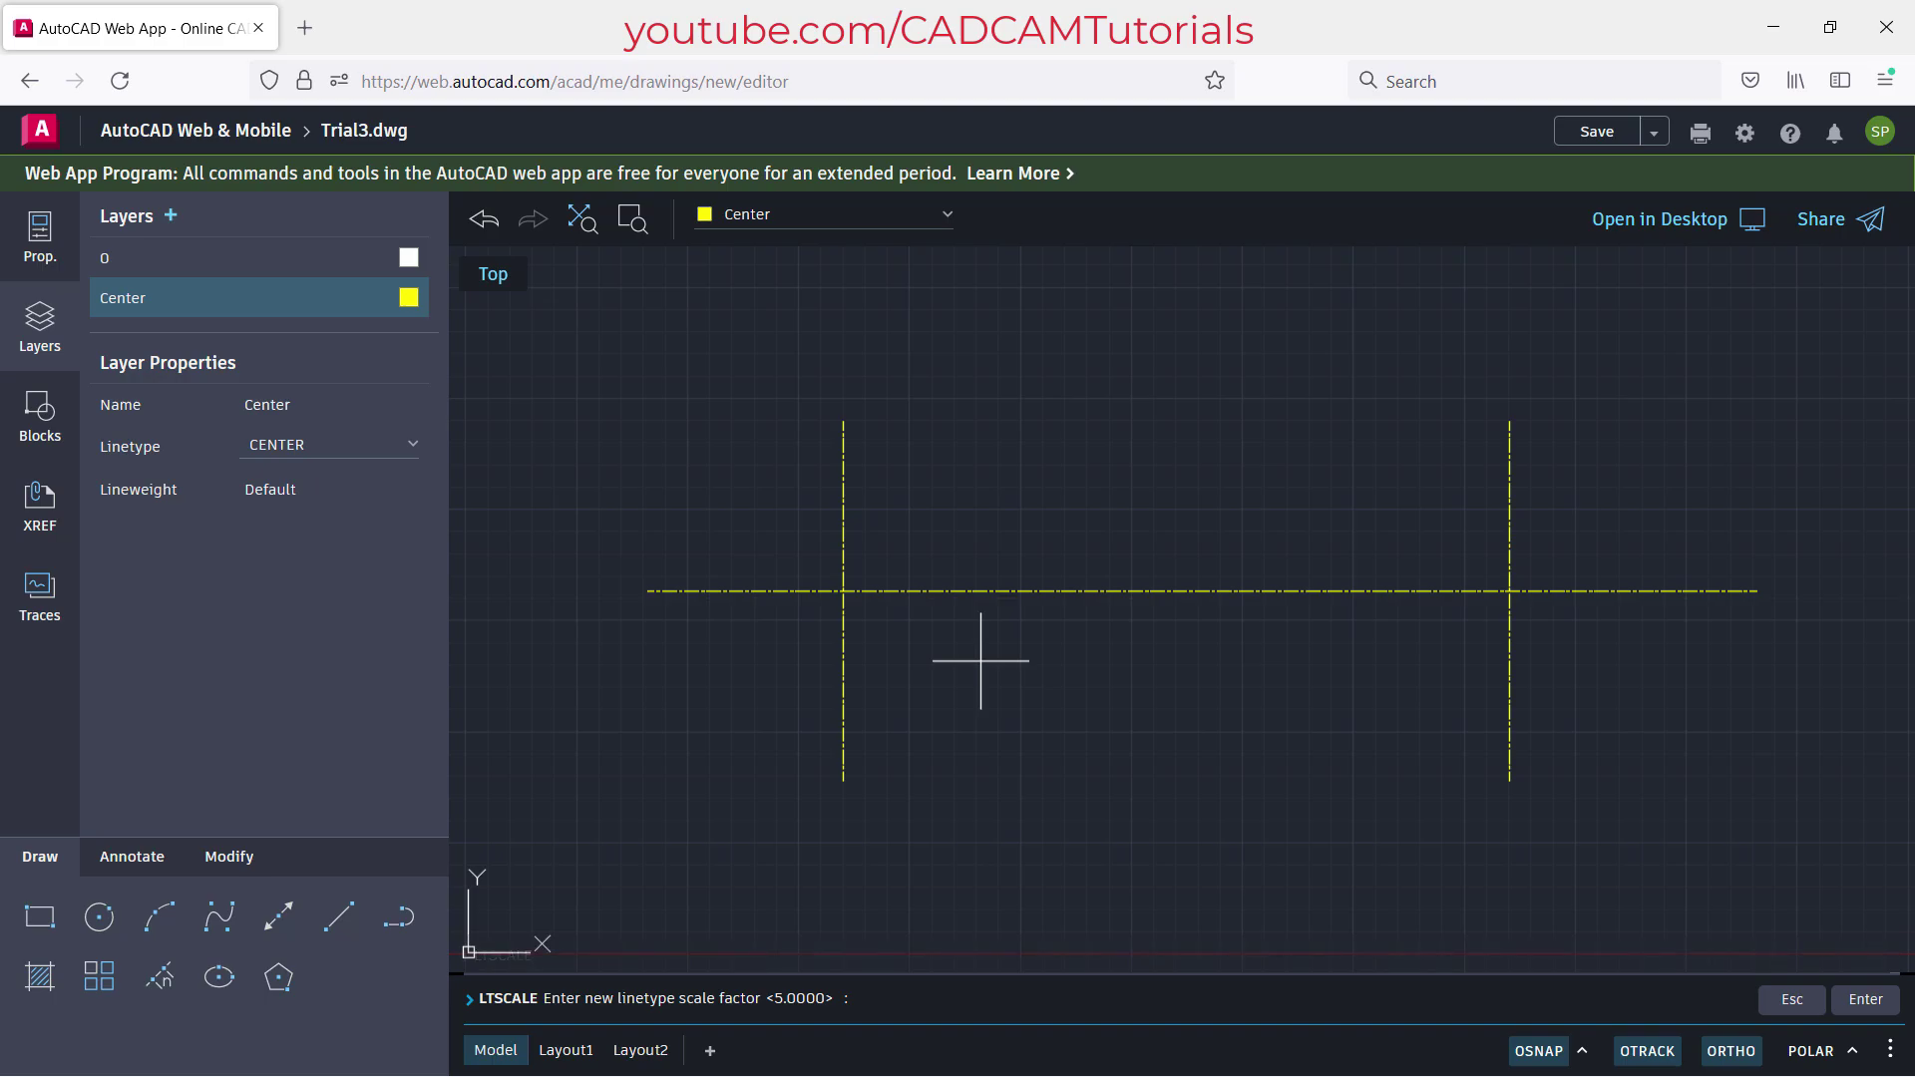
type("10")
key("Return")
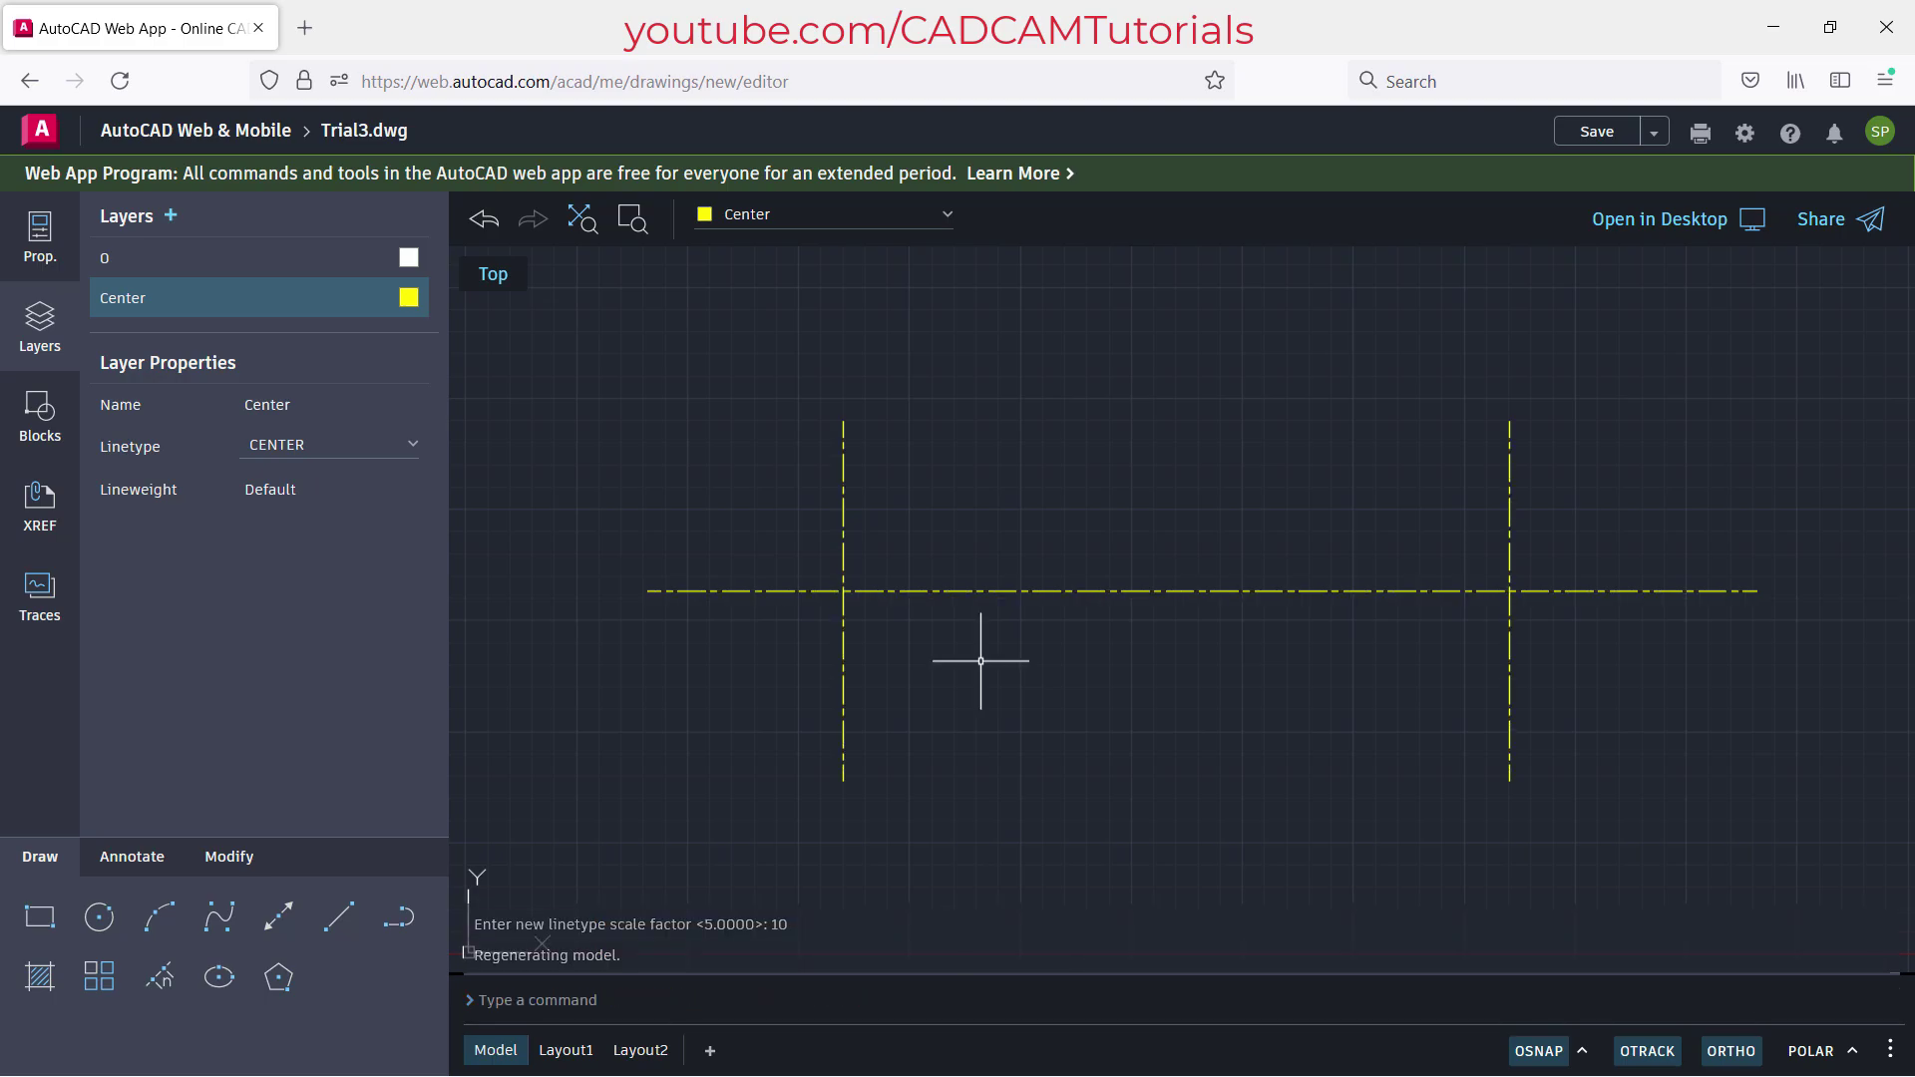
scroll(1125, 536, "up", 2)
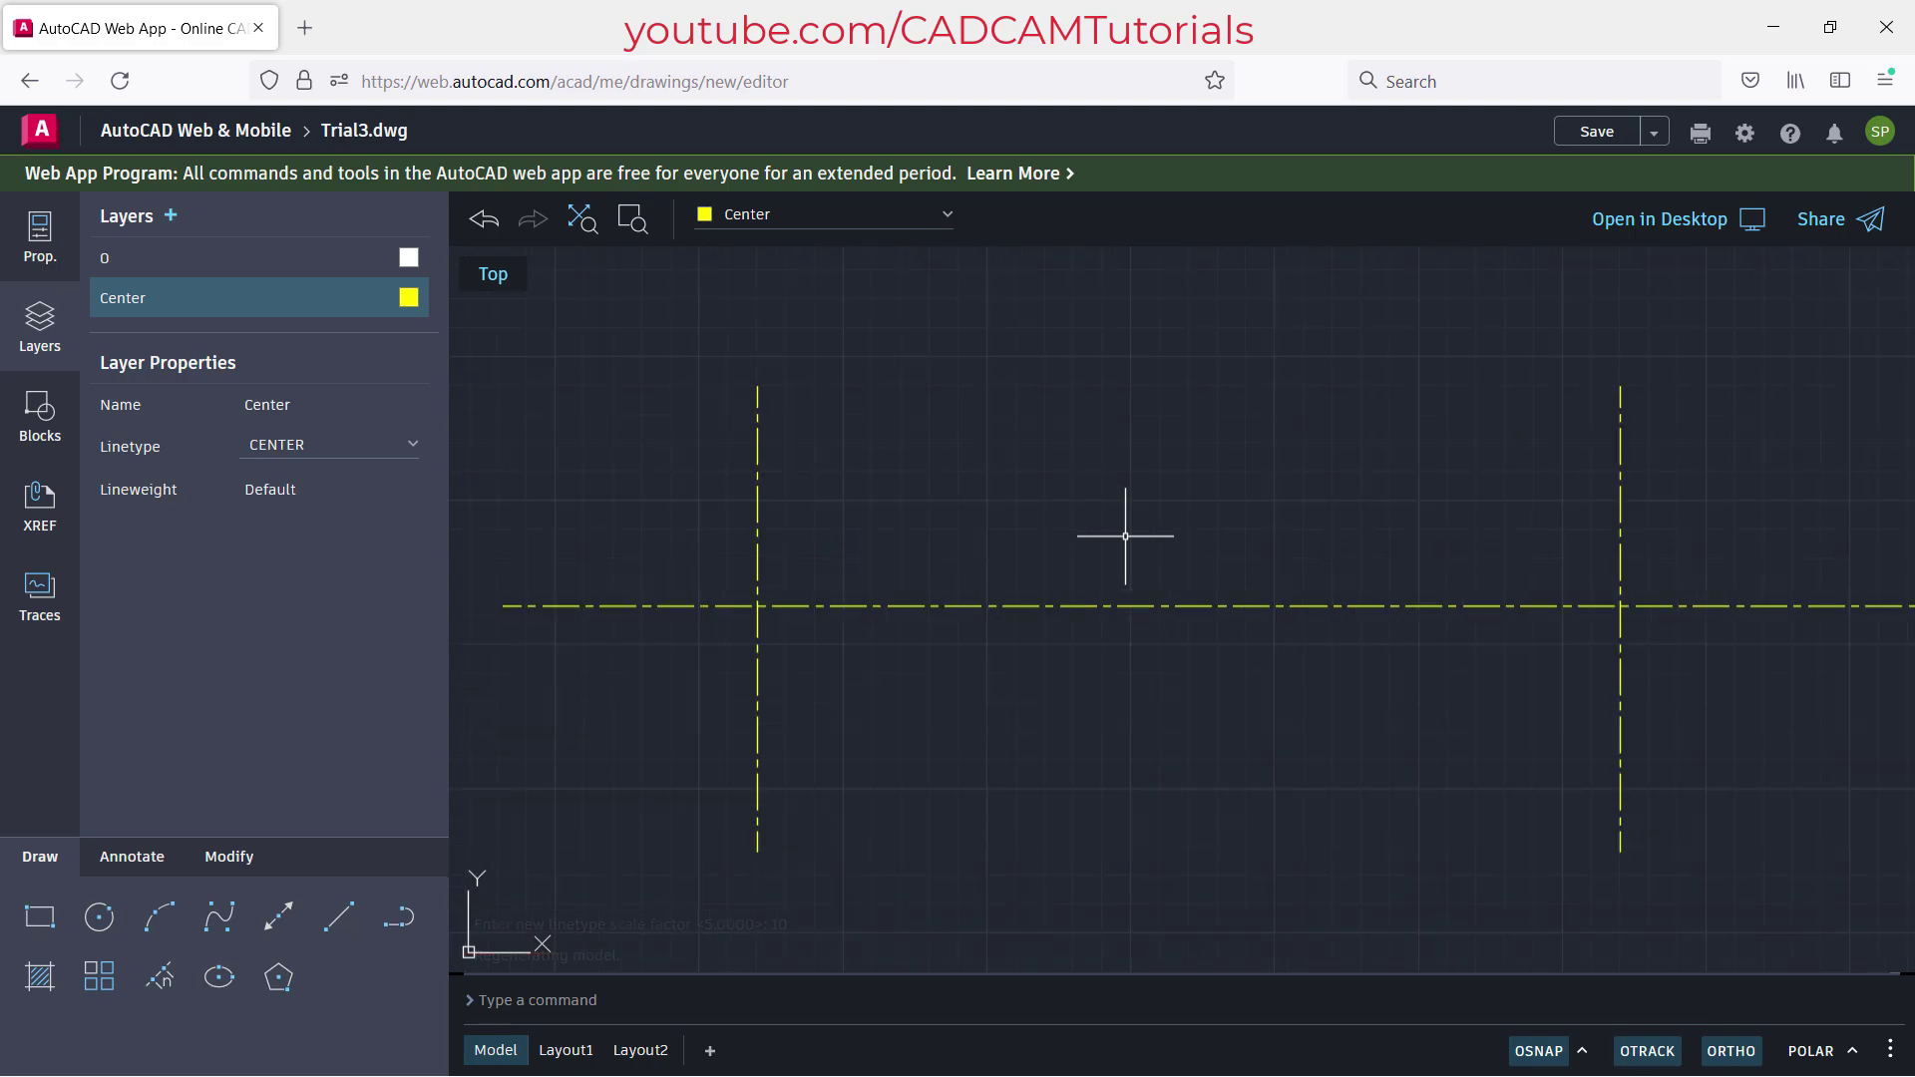
middle_click_drag(1098, 535, 1062, 549)
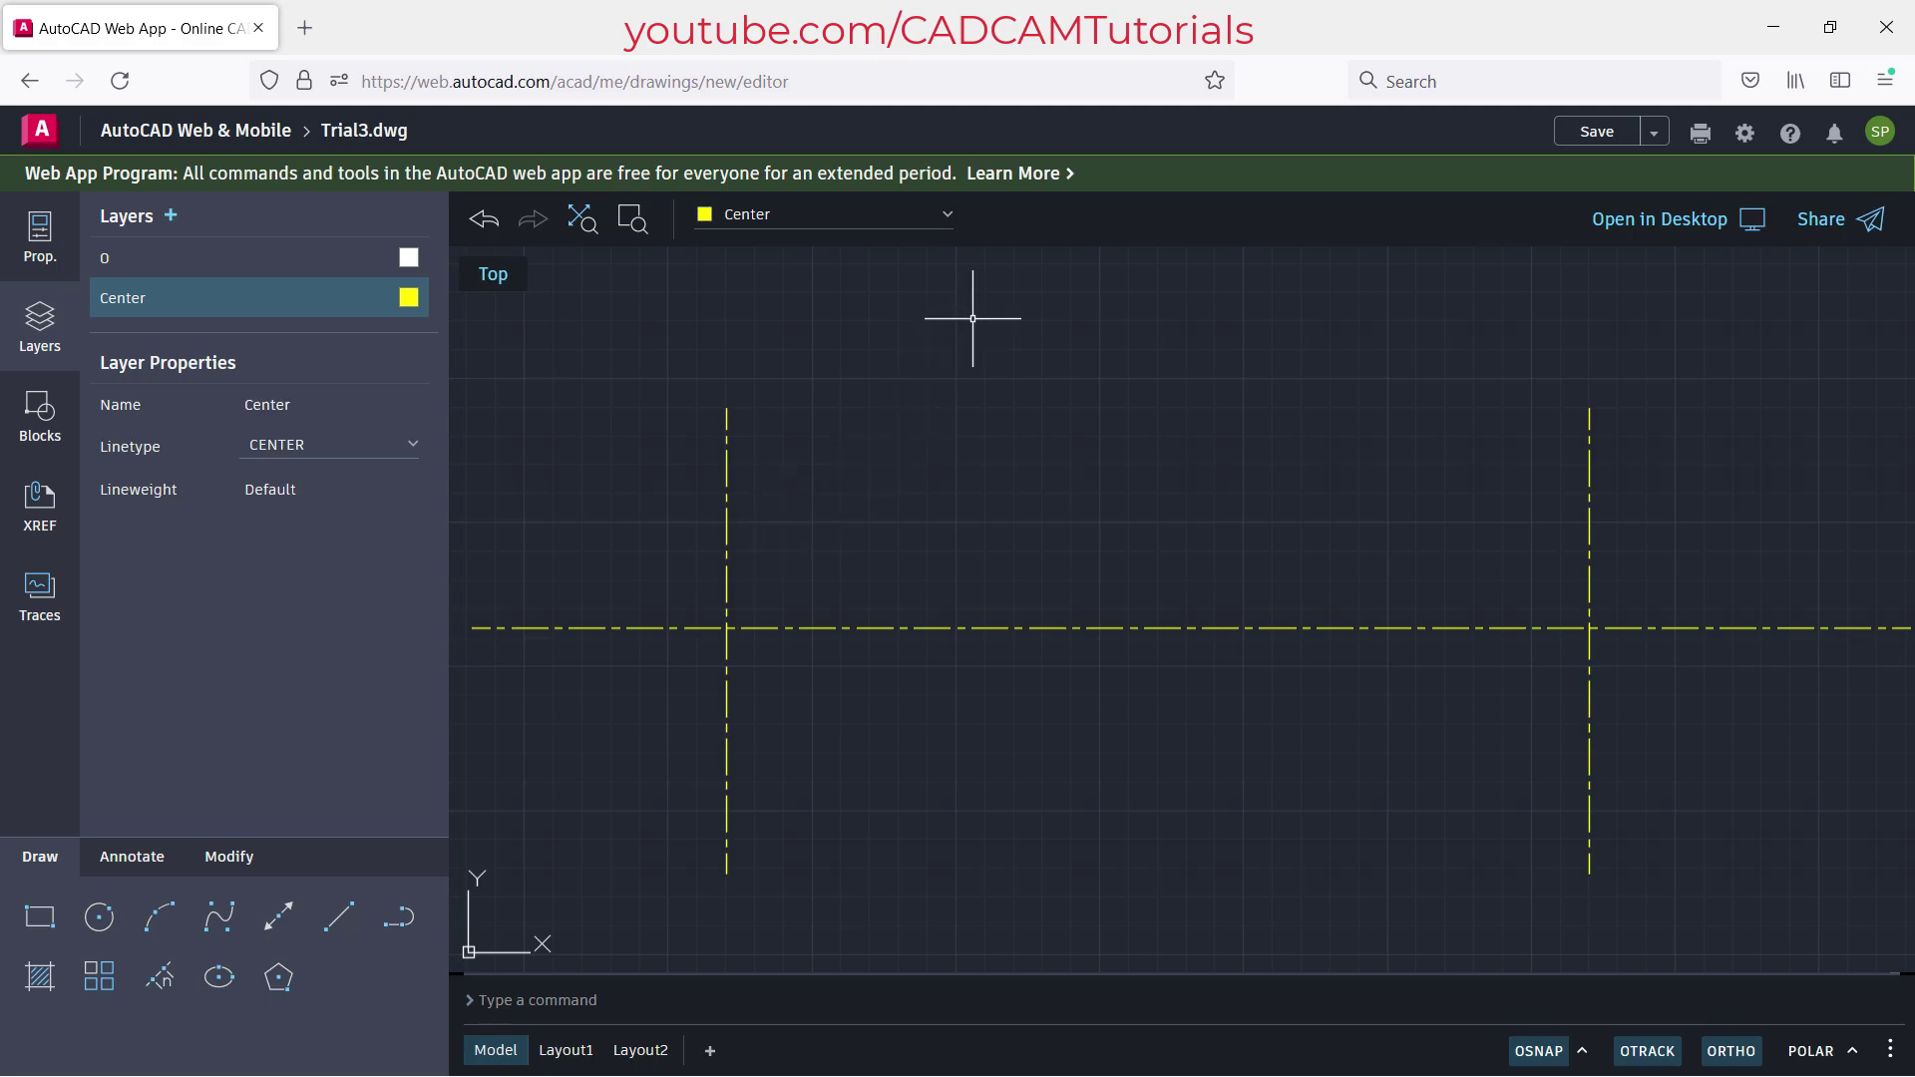
Make layer 0 the current layer and set its colour to green
left_click(948, 214)
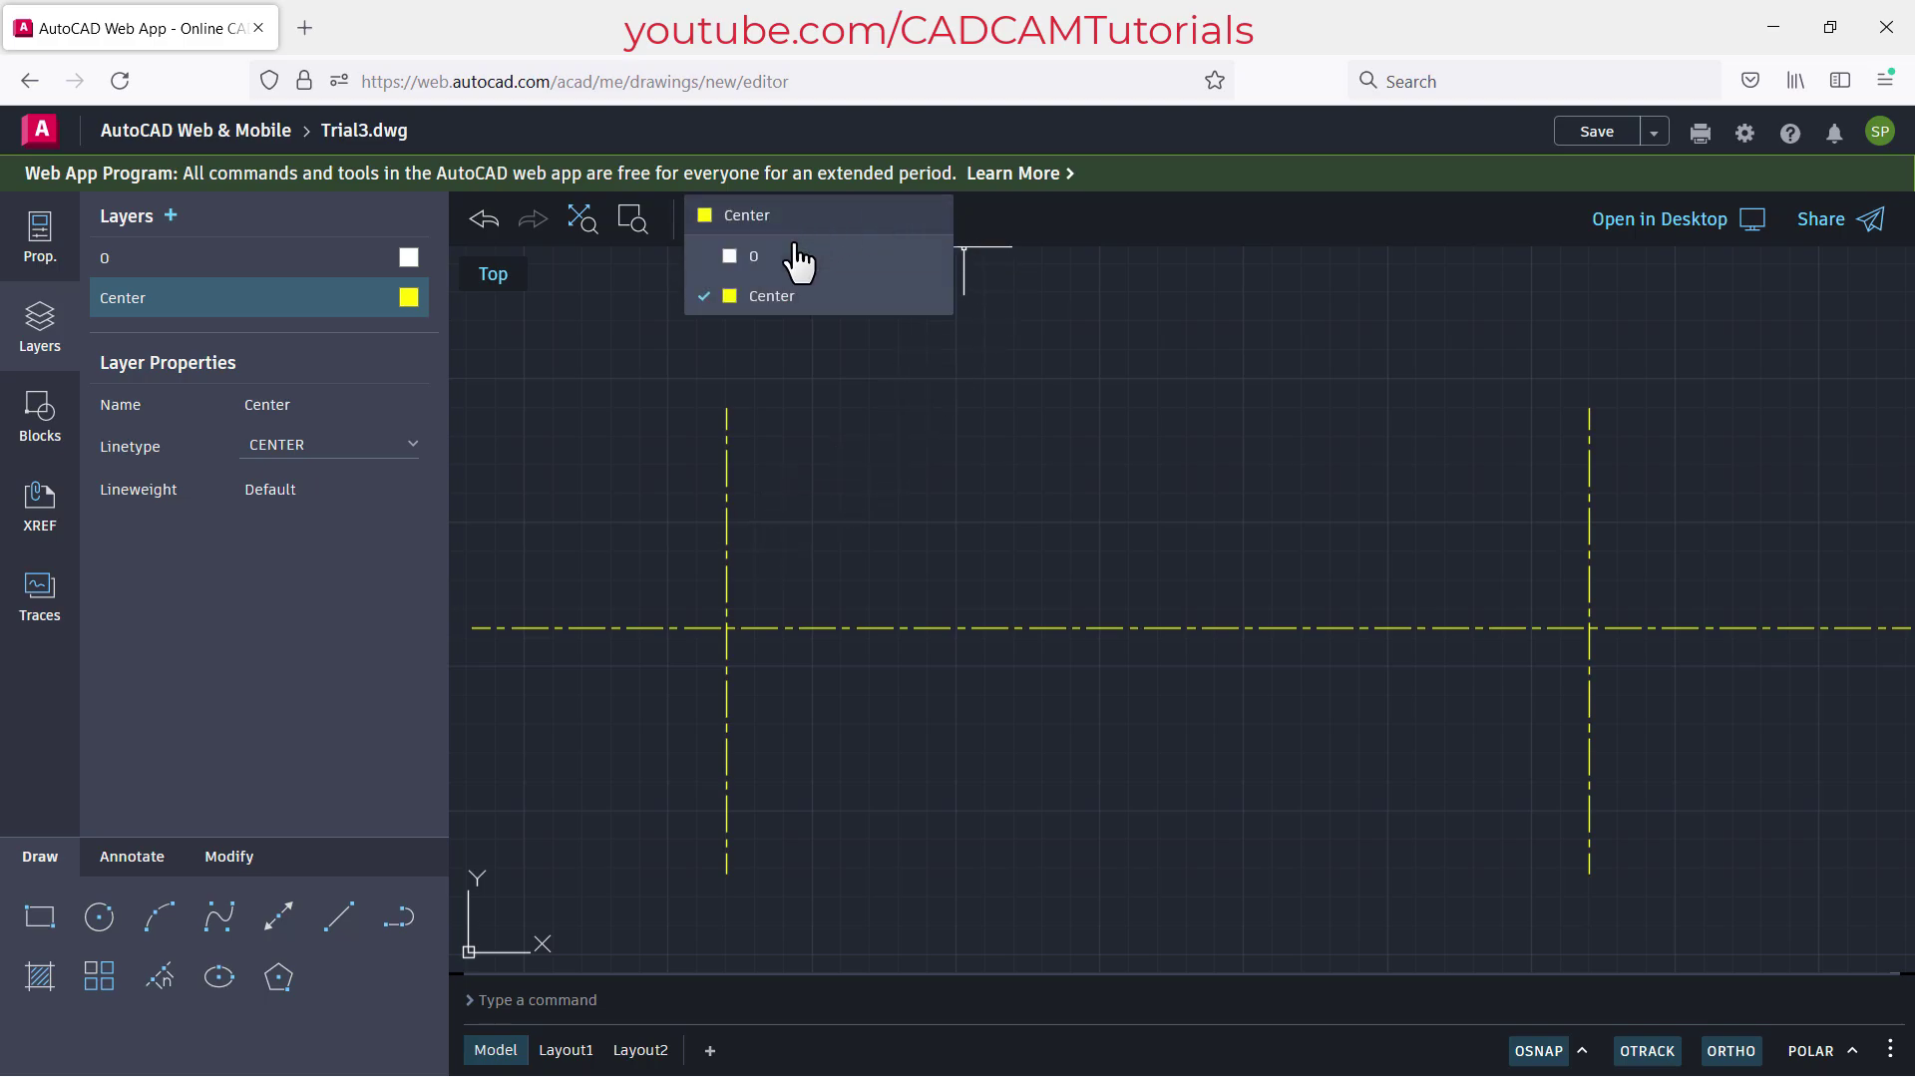
left_click(784, 257)
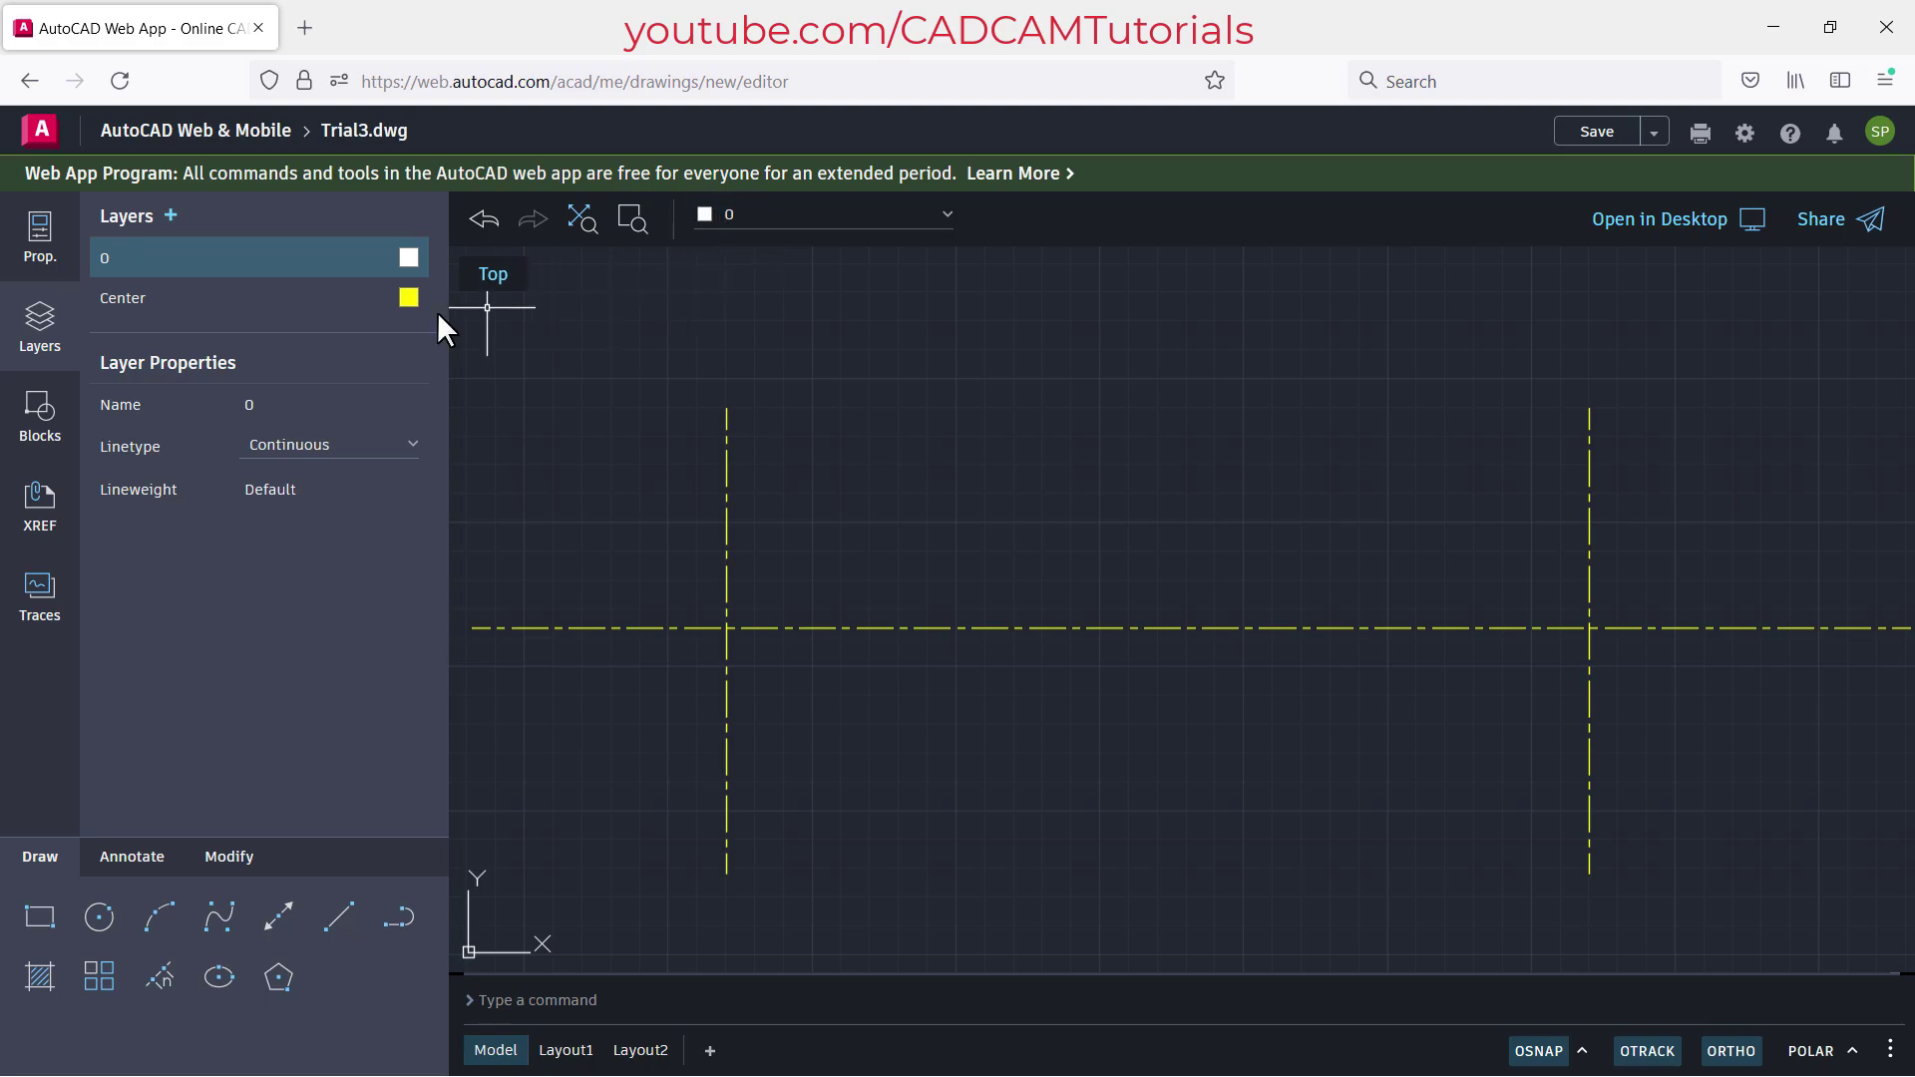
left_click(408, 260)
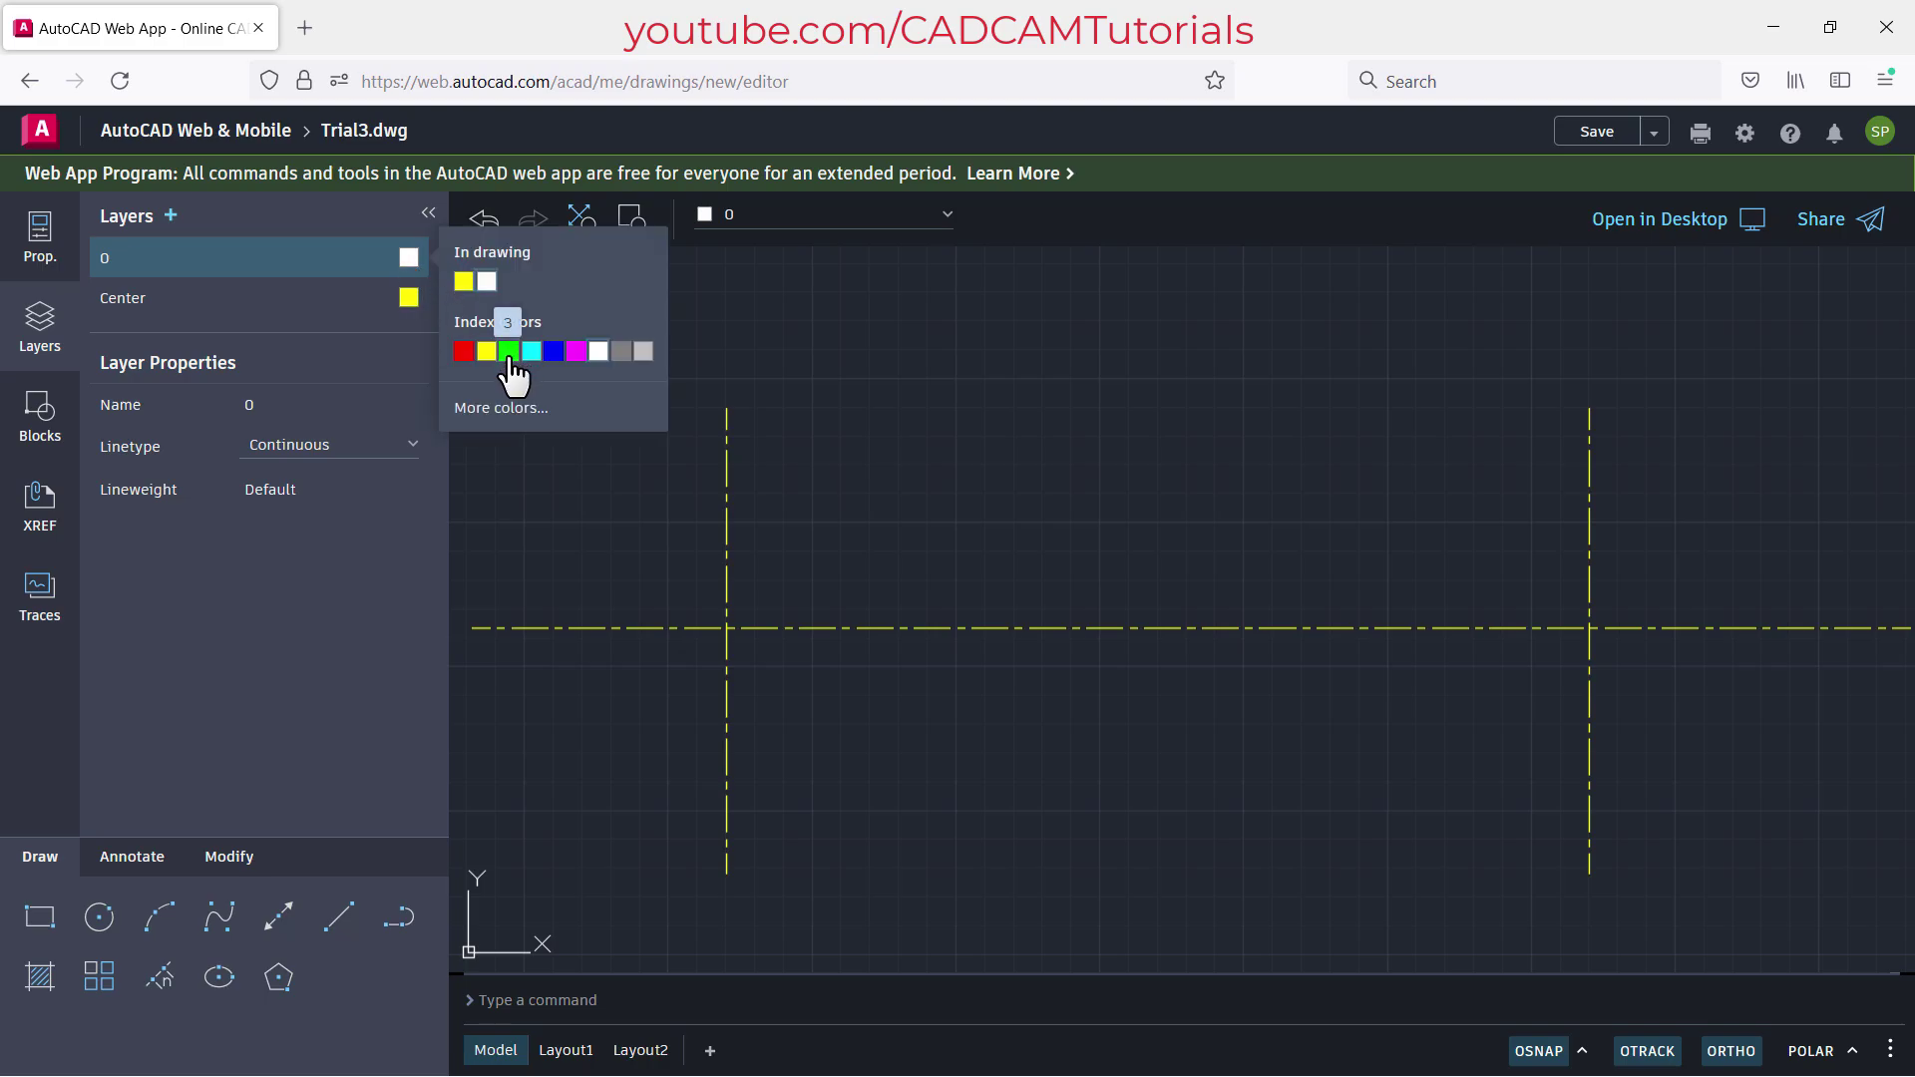
left_click(510, 352)
left_click(100, 918)
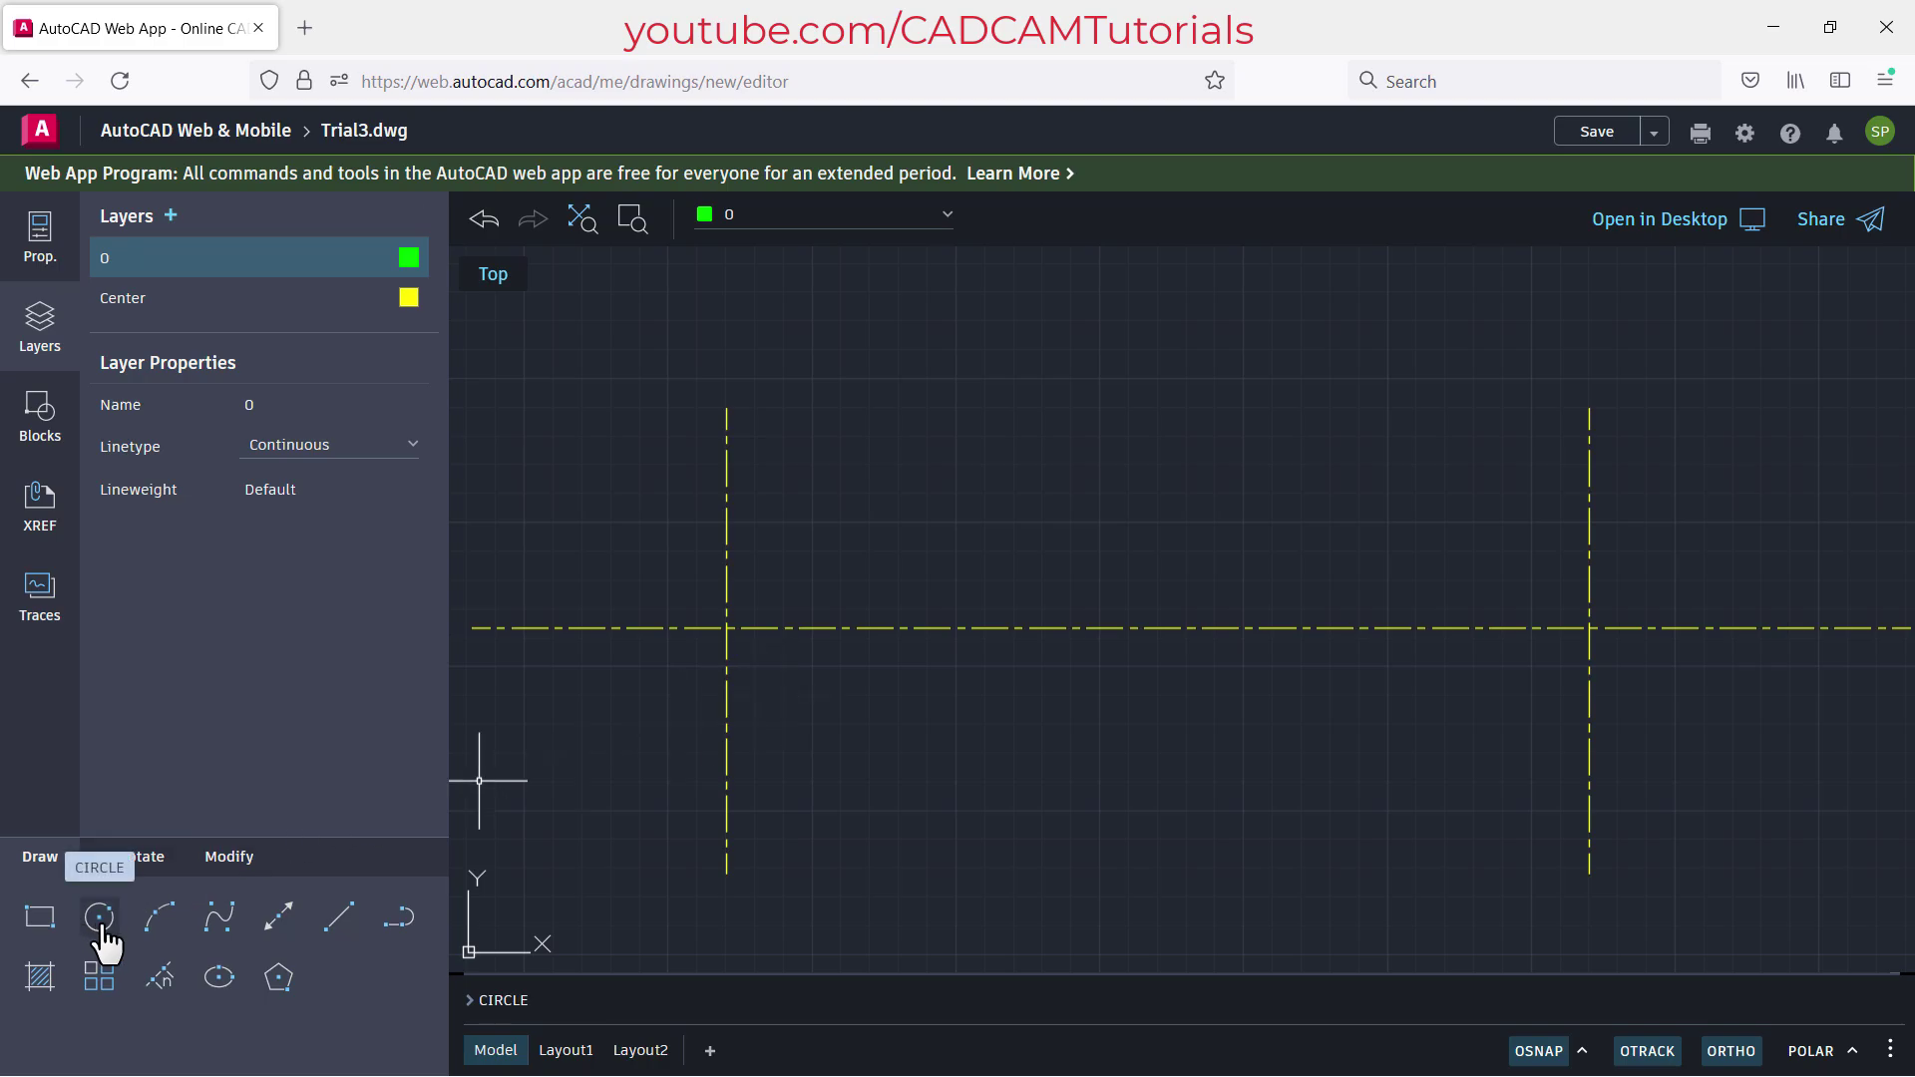
Draw a radius-75 circle at the left intersection, then centre another on the right intersection
left_click(105, 926)
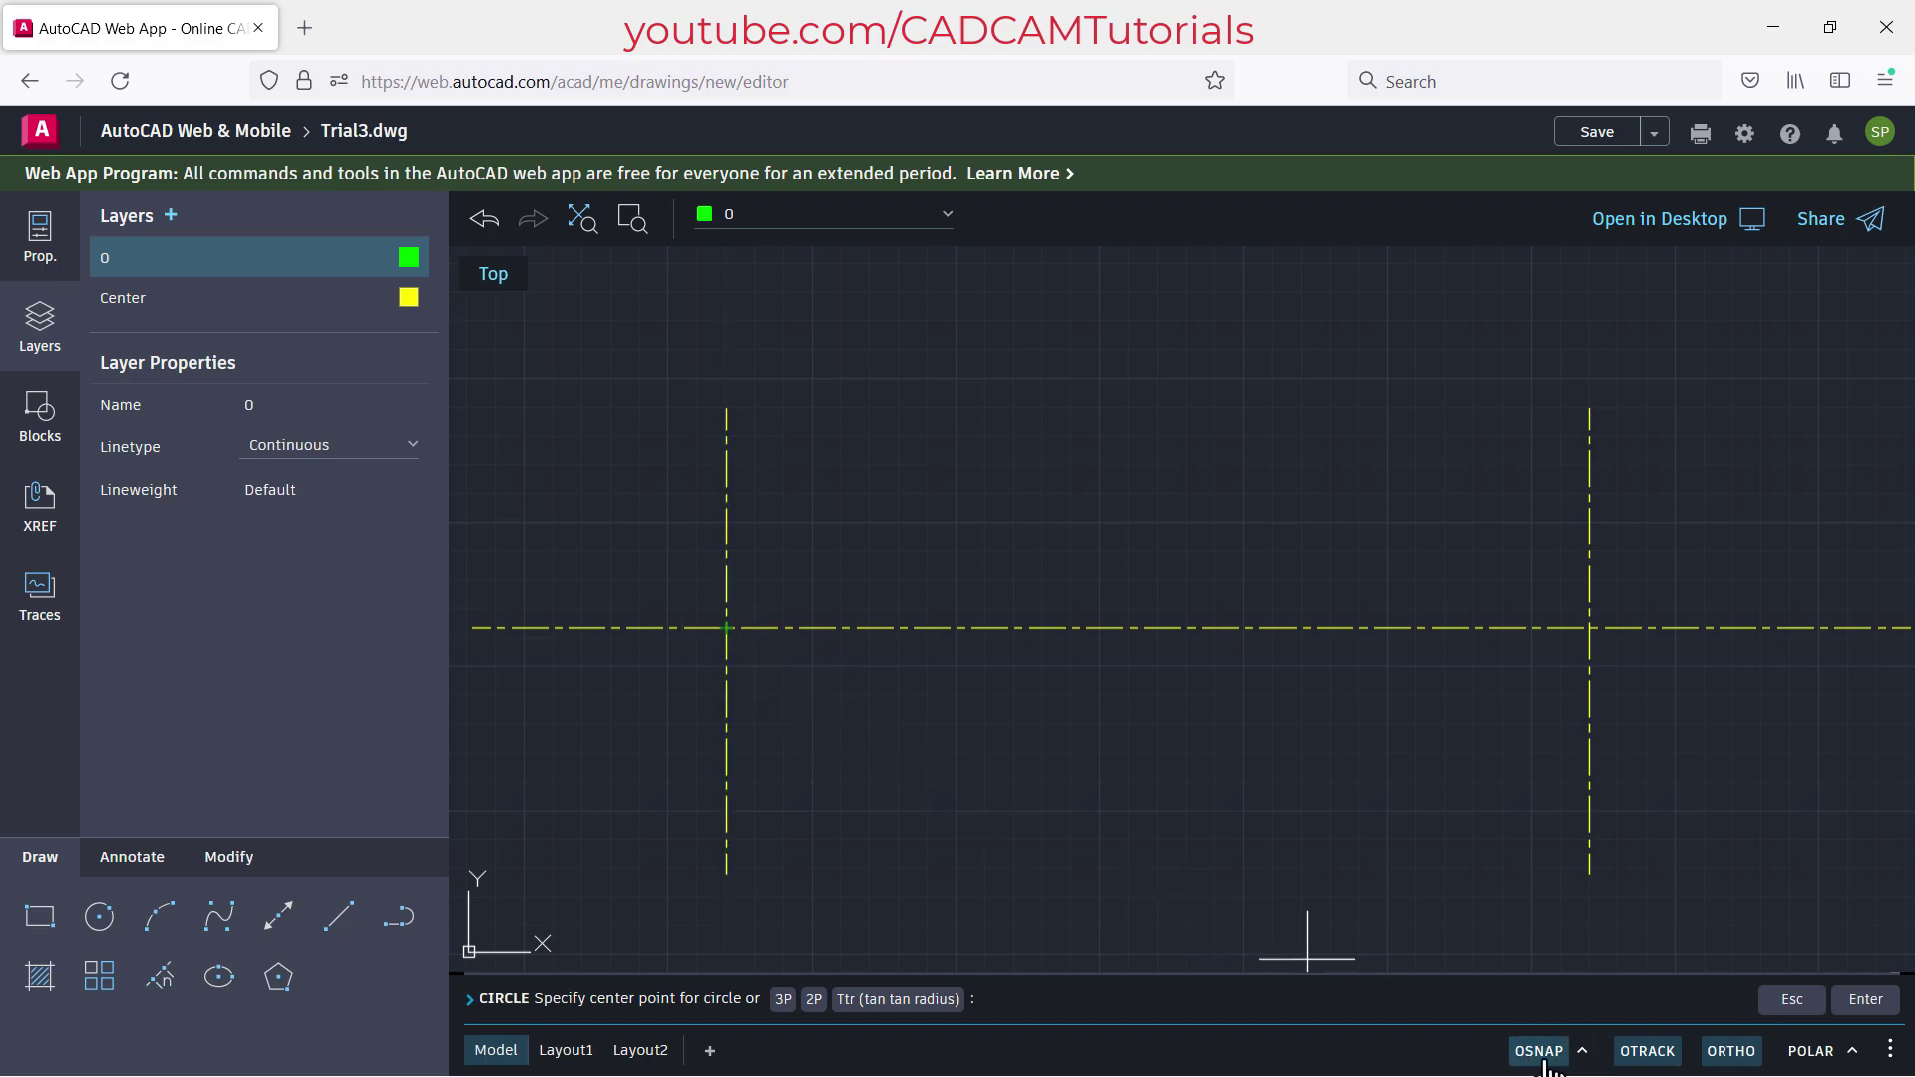
left_click(726, 627)
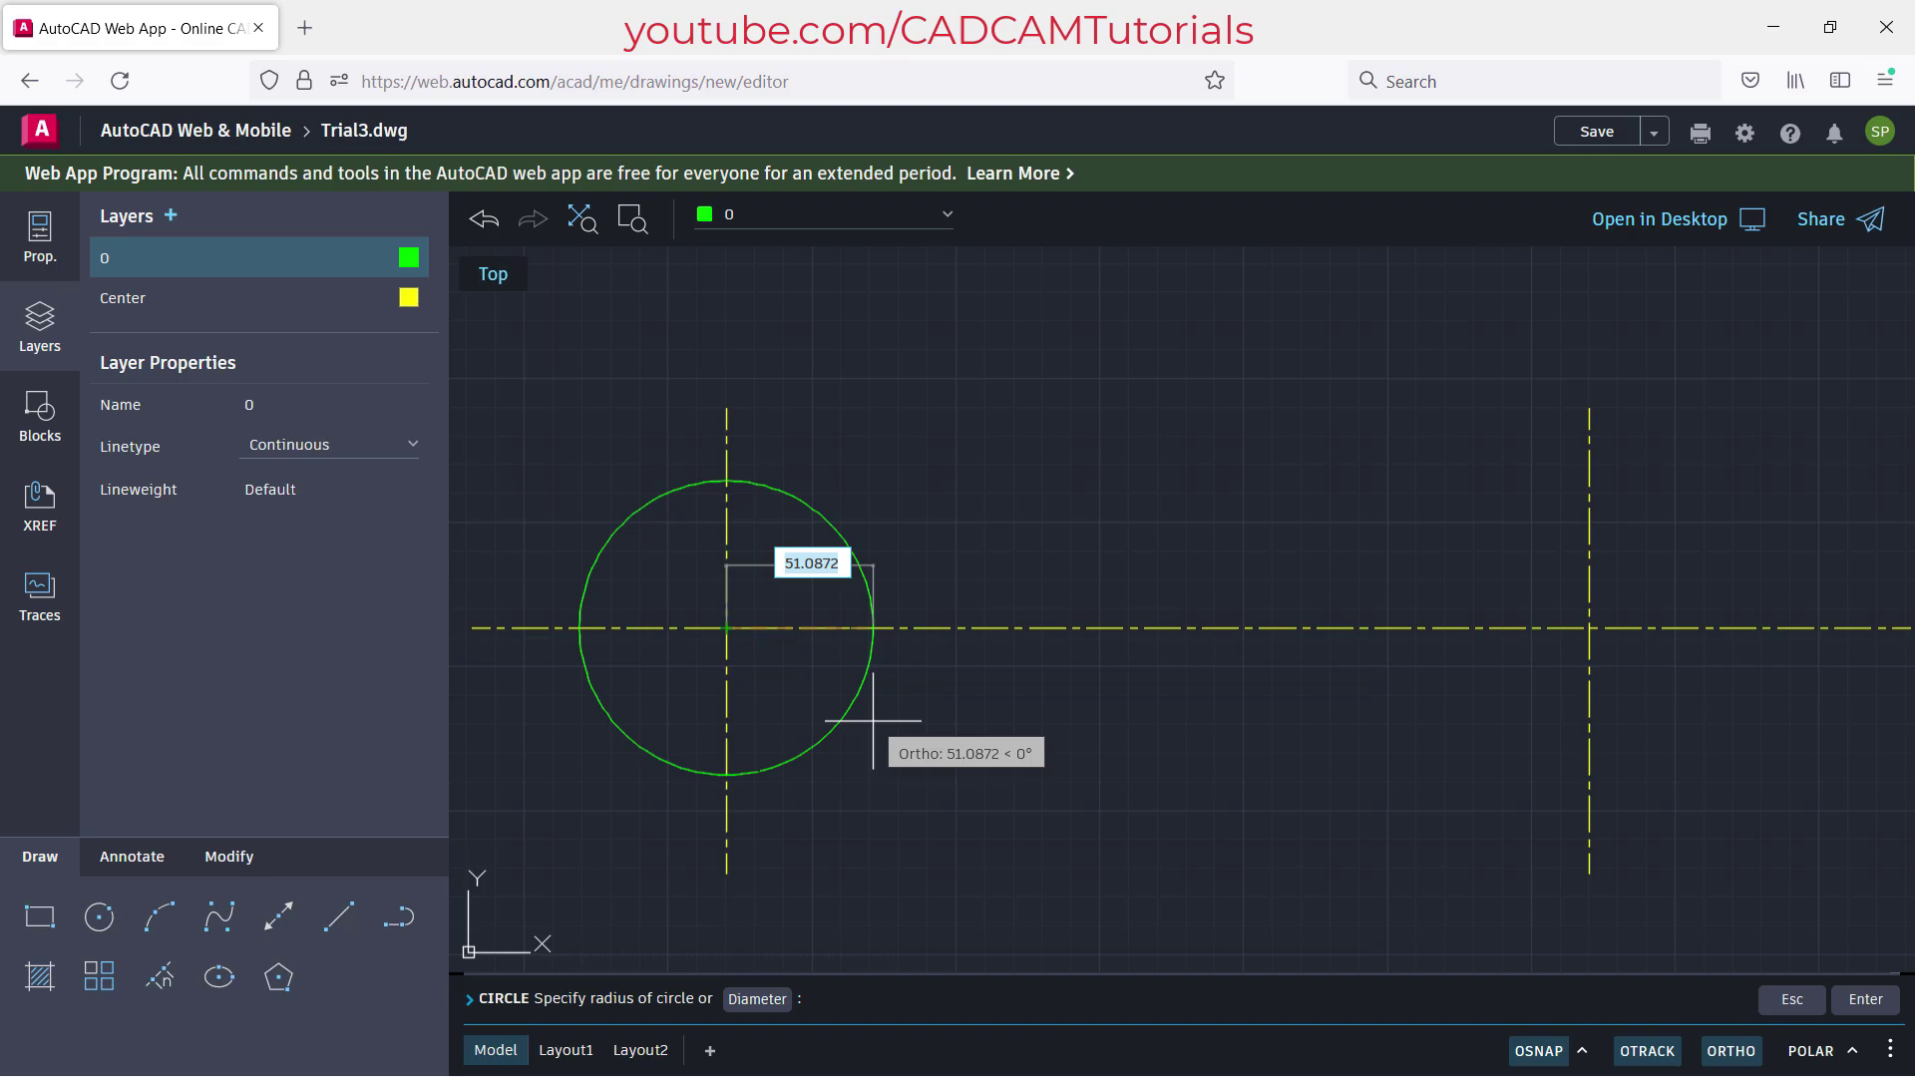
type("75")
key("Return")
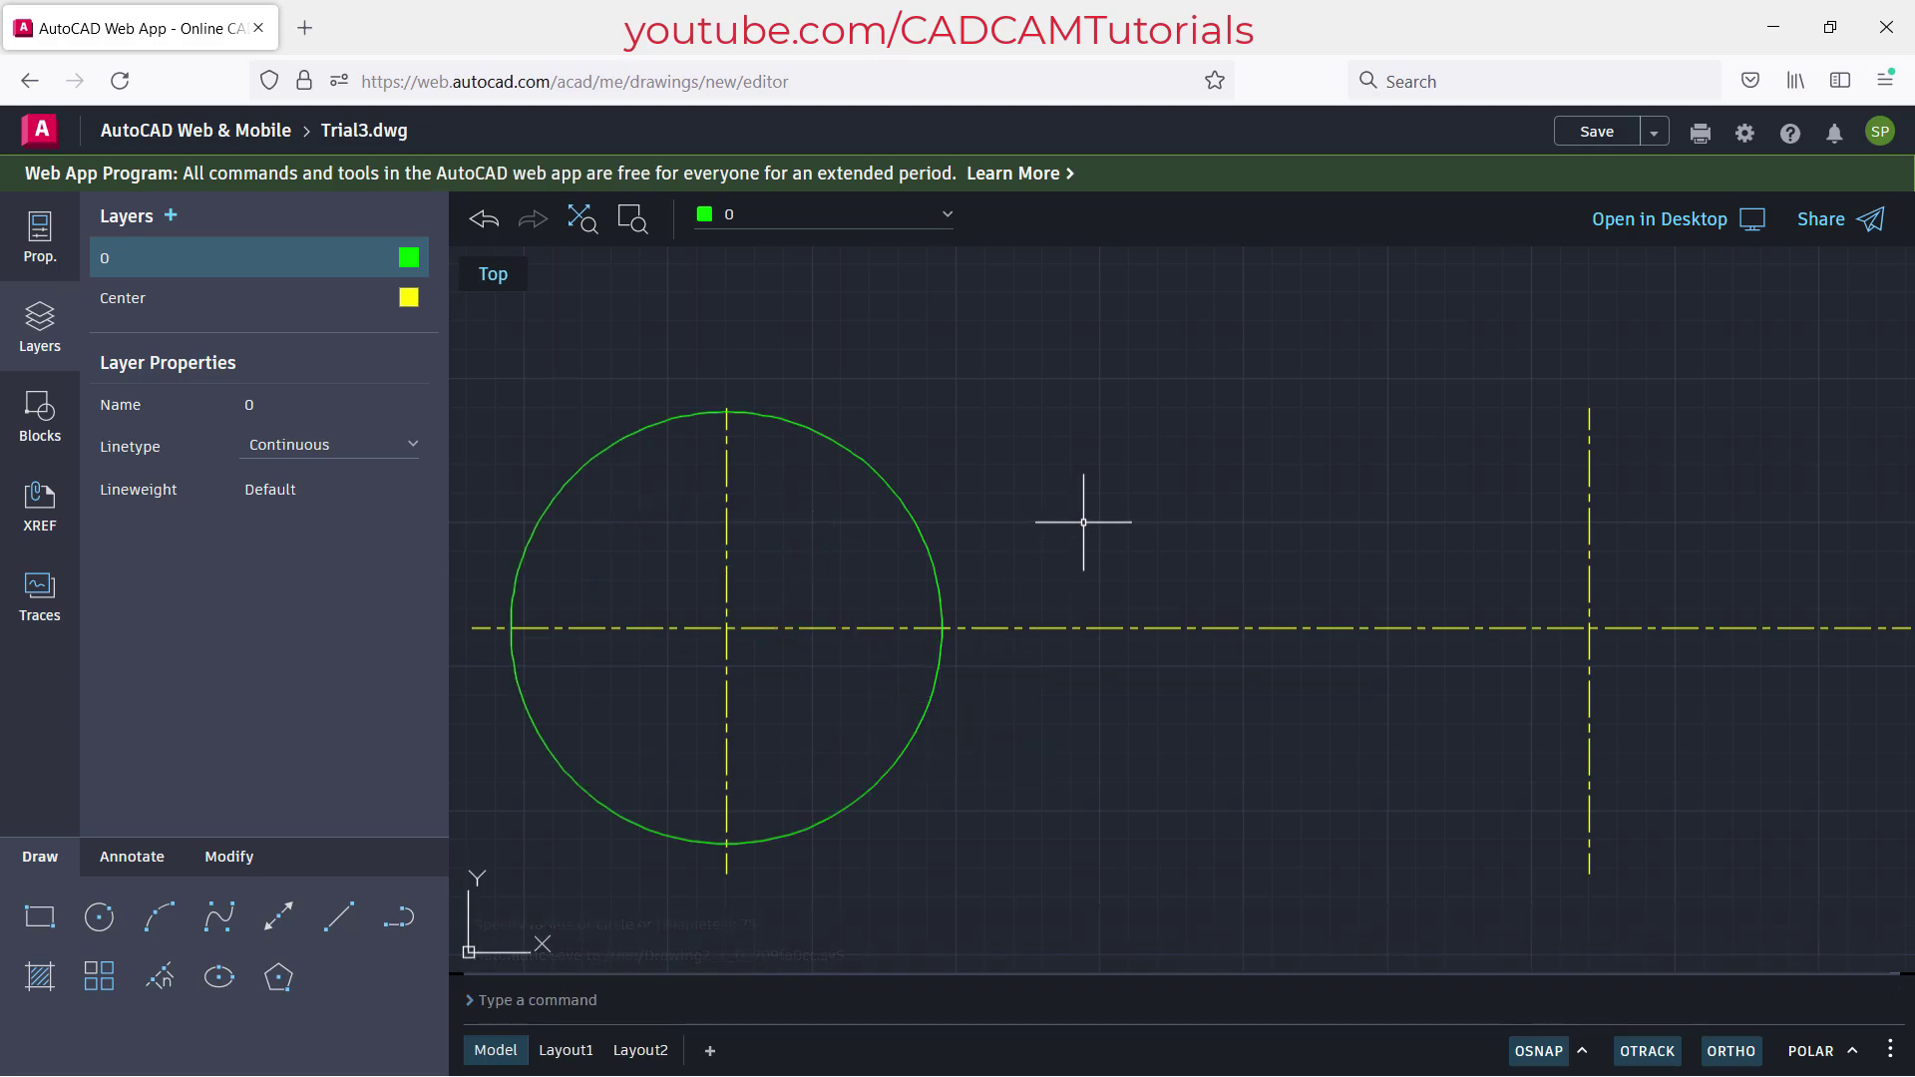
key("Return")
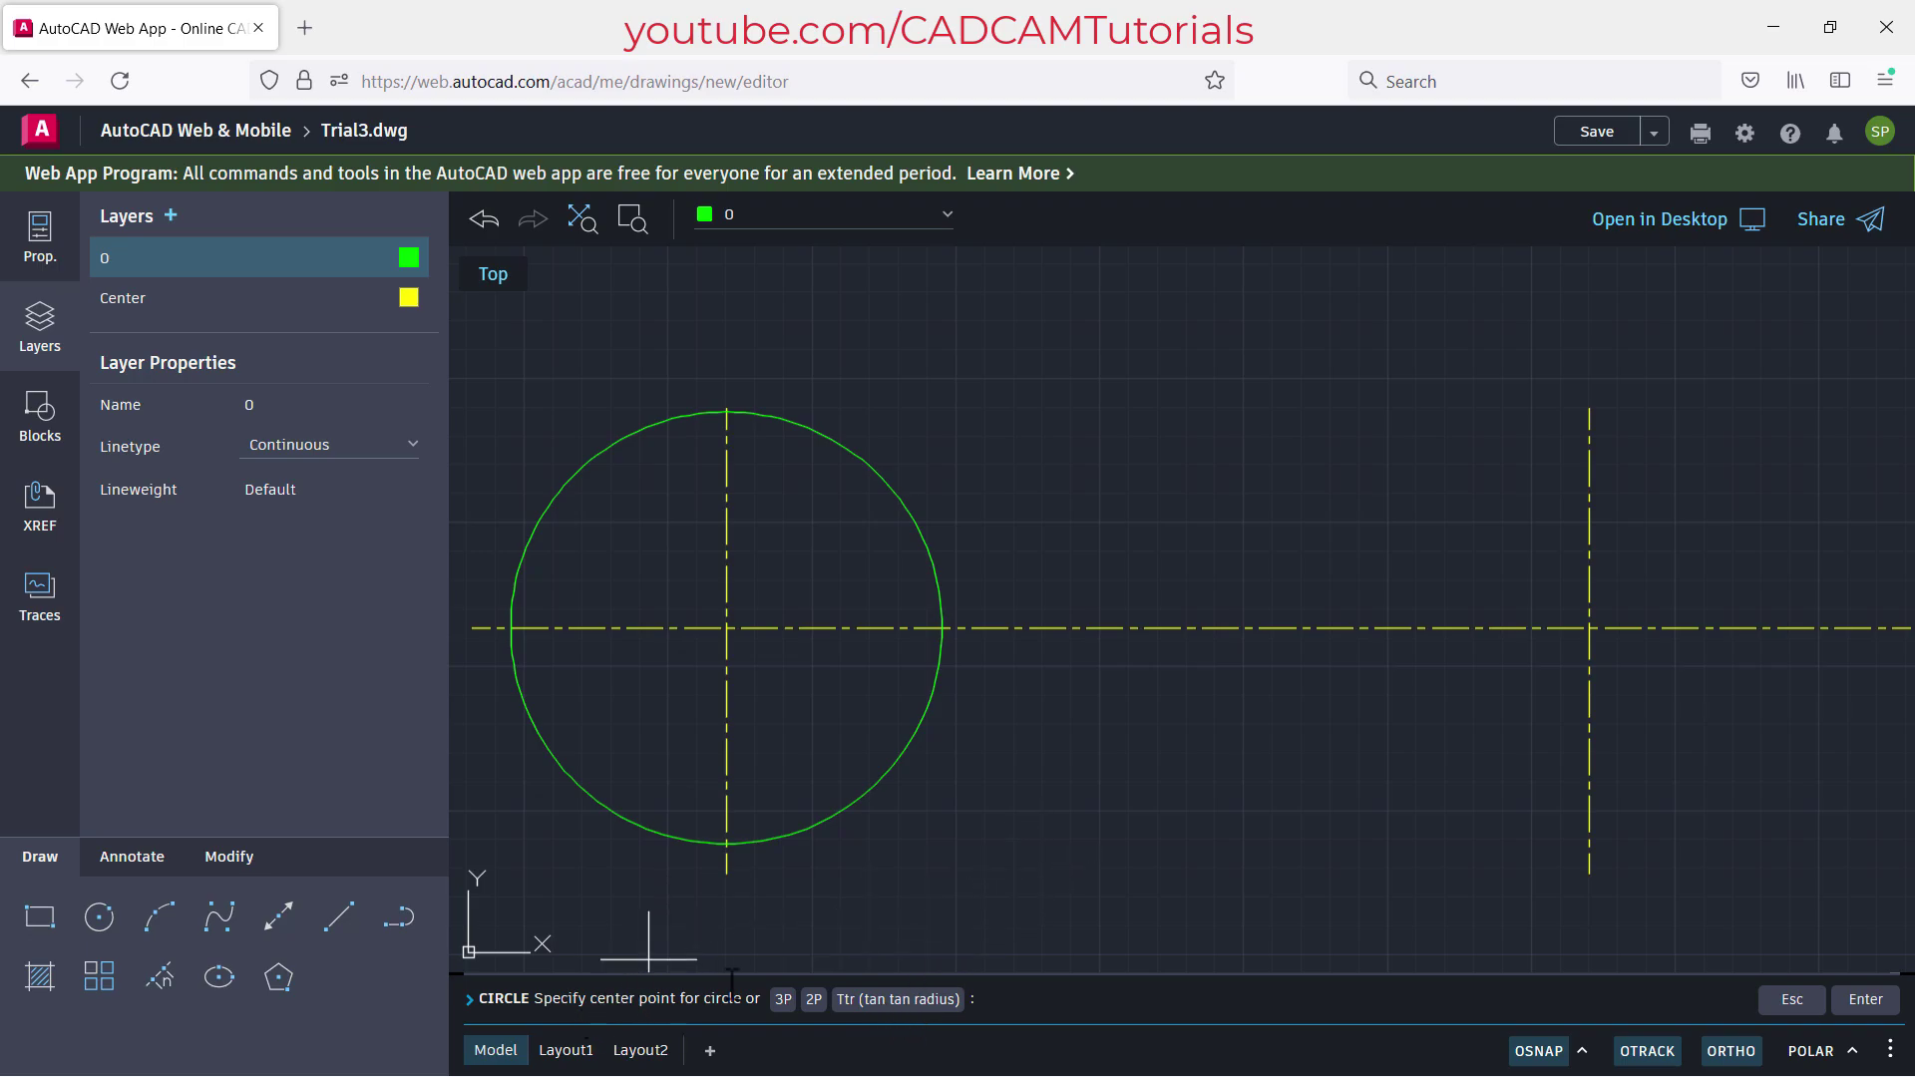
left_click(1589, 627)
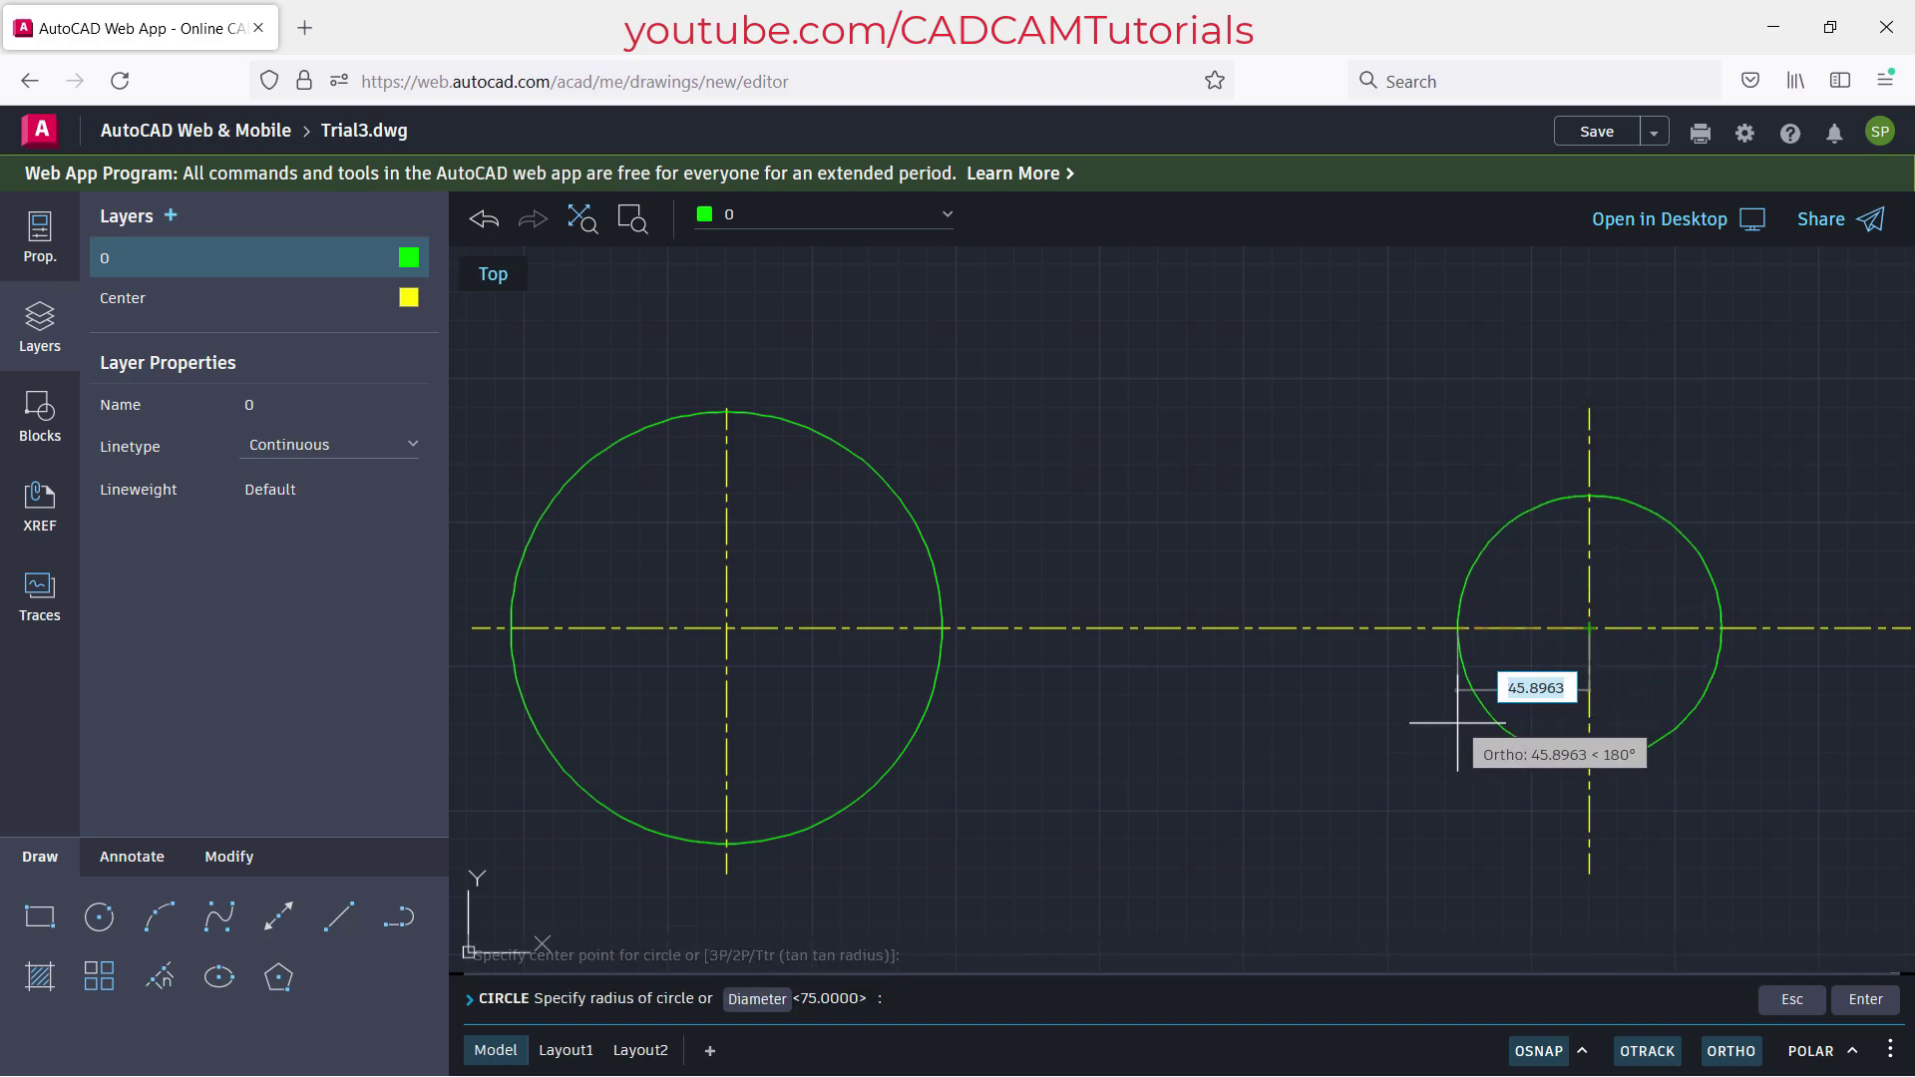
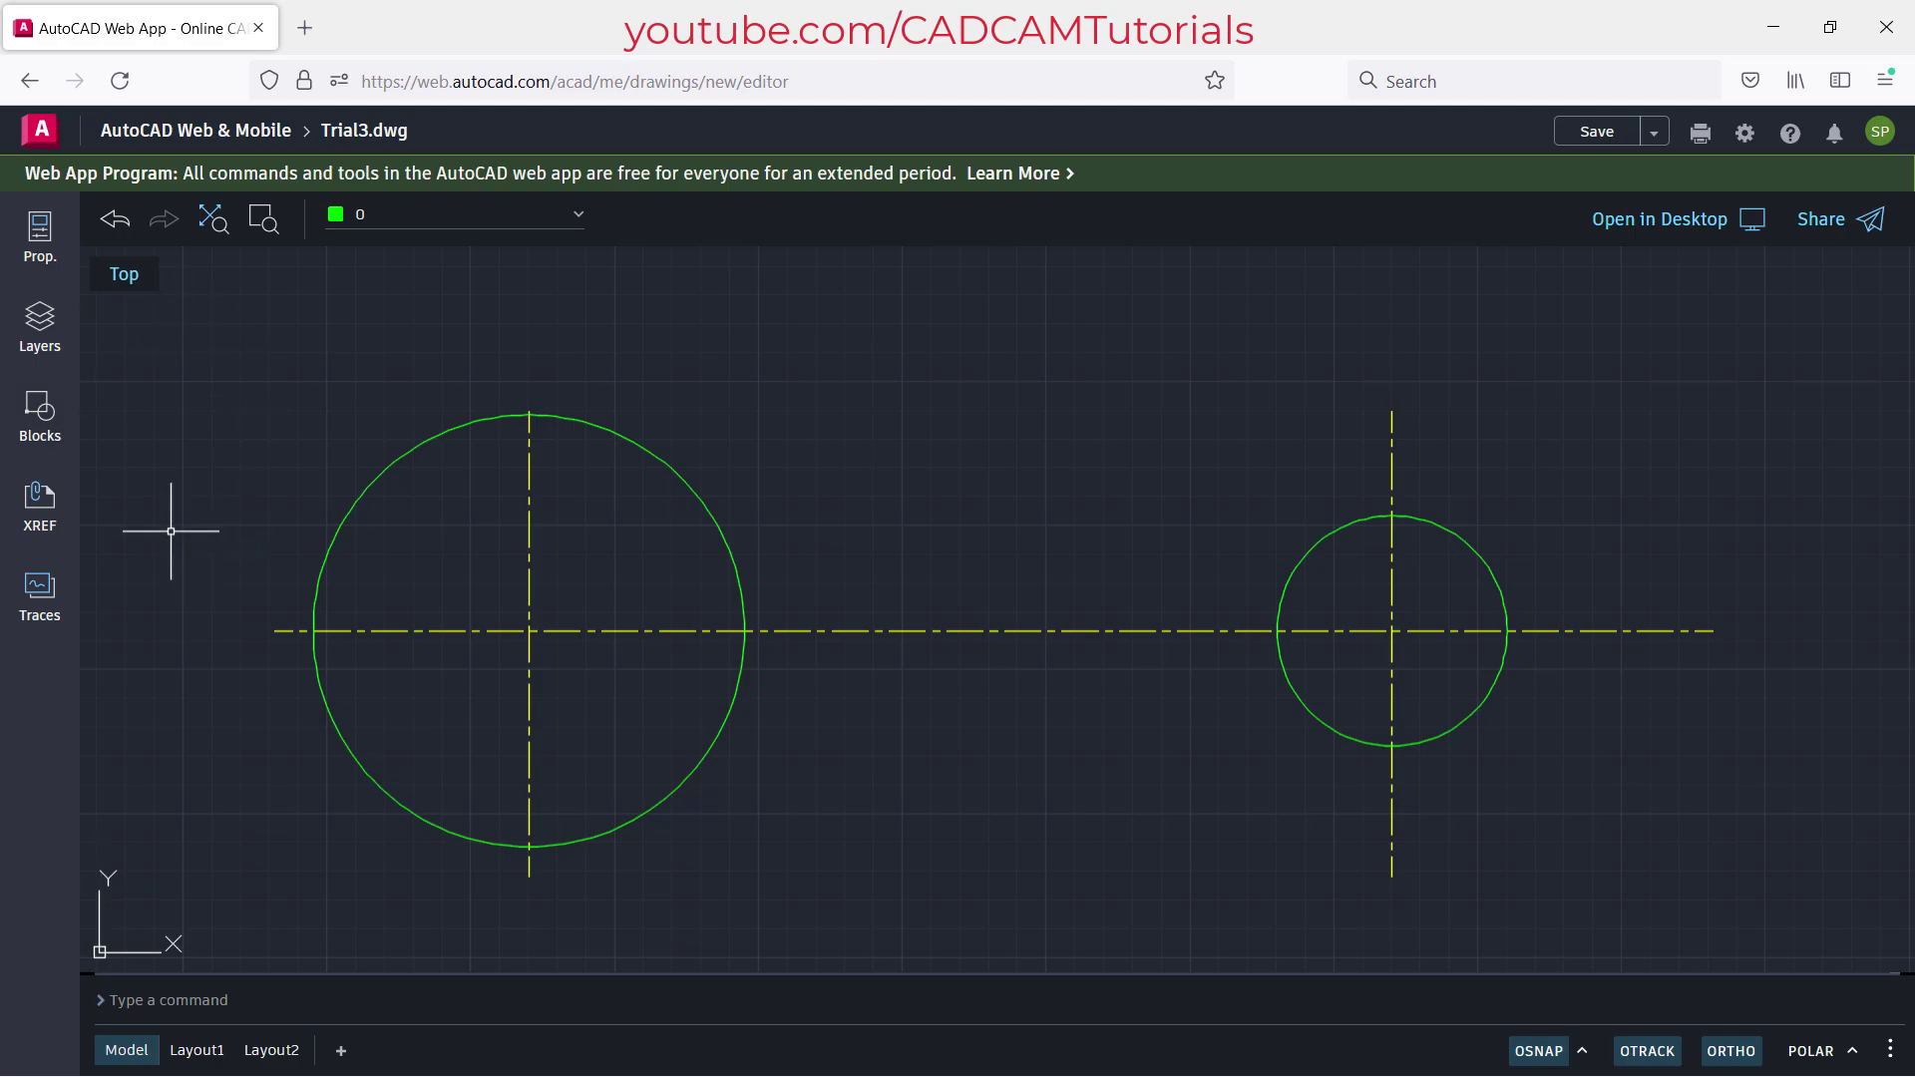
left_click(40, 339)
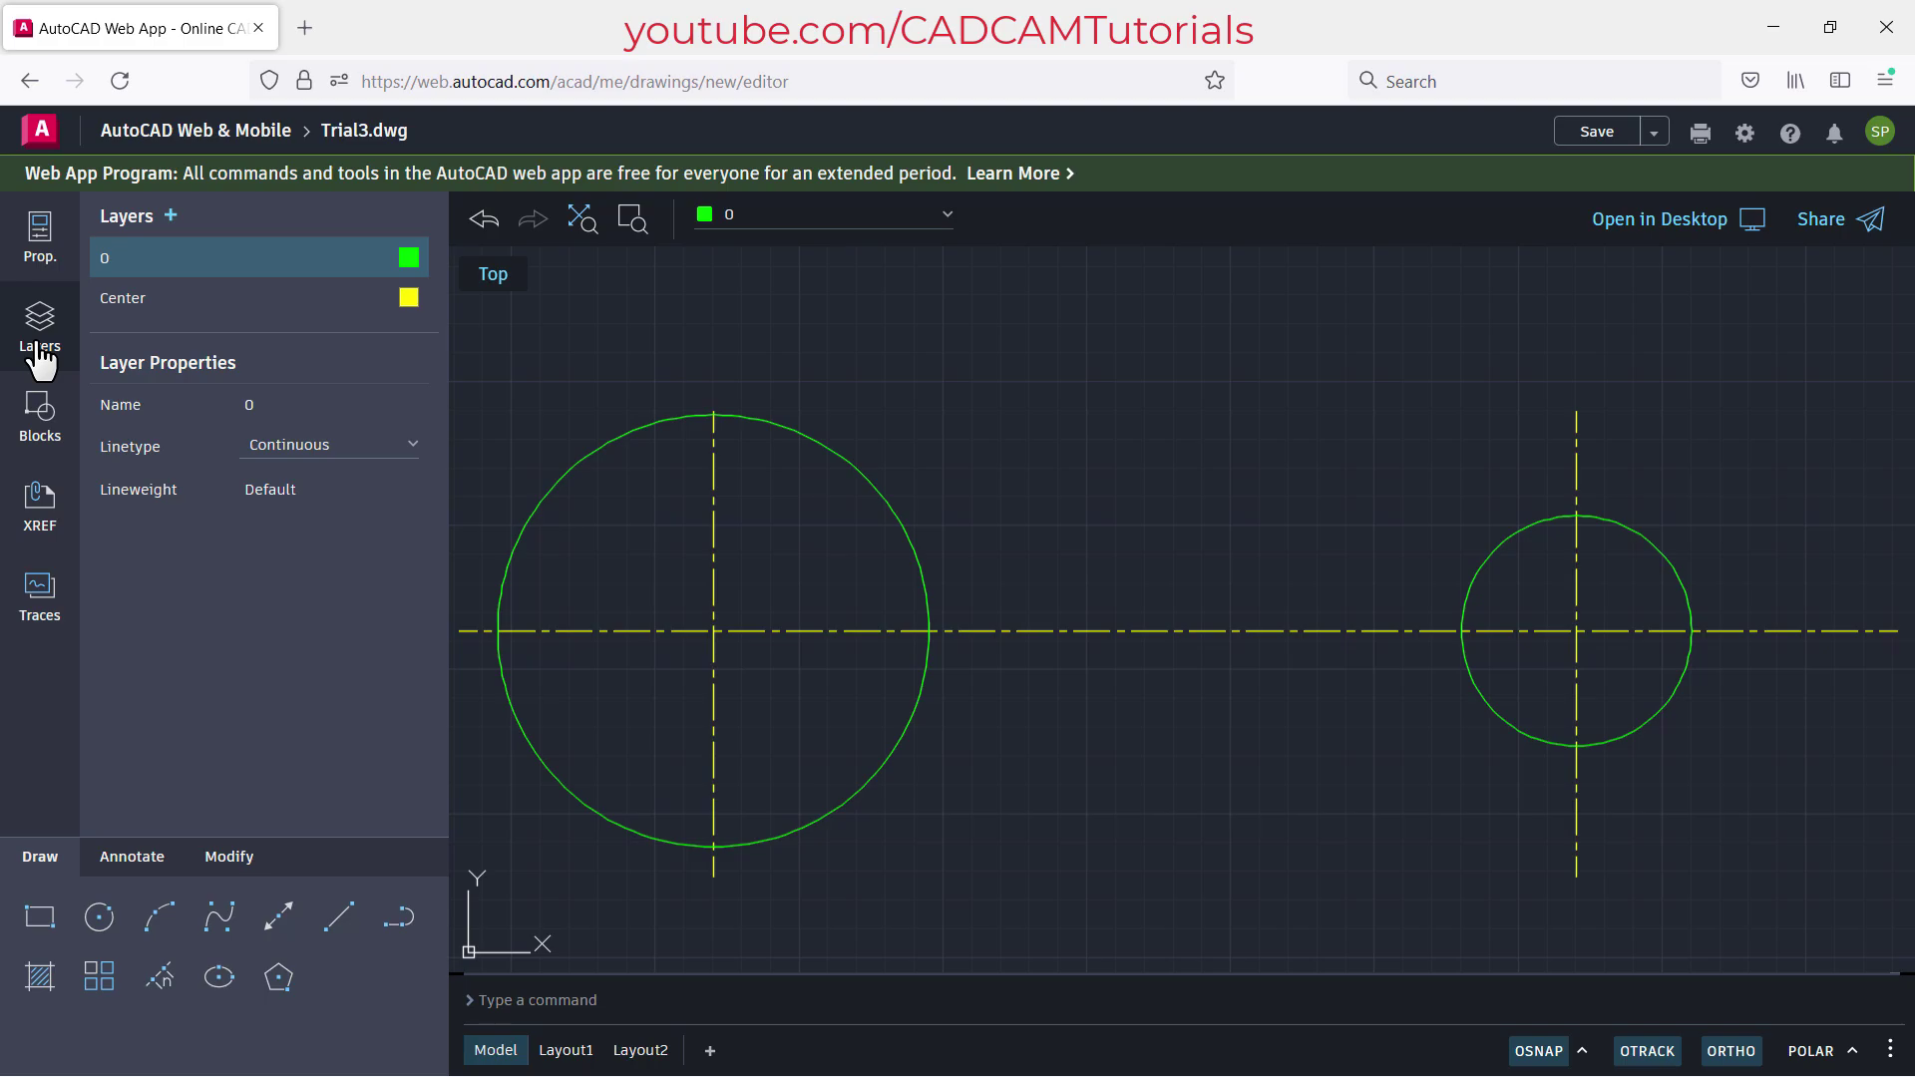
left_click(40, 349)
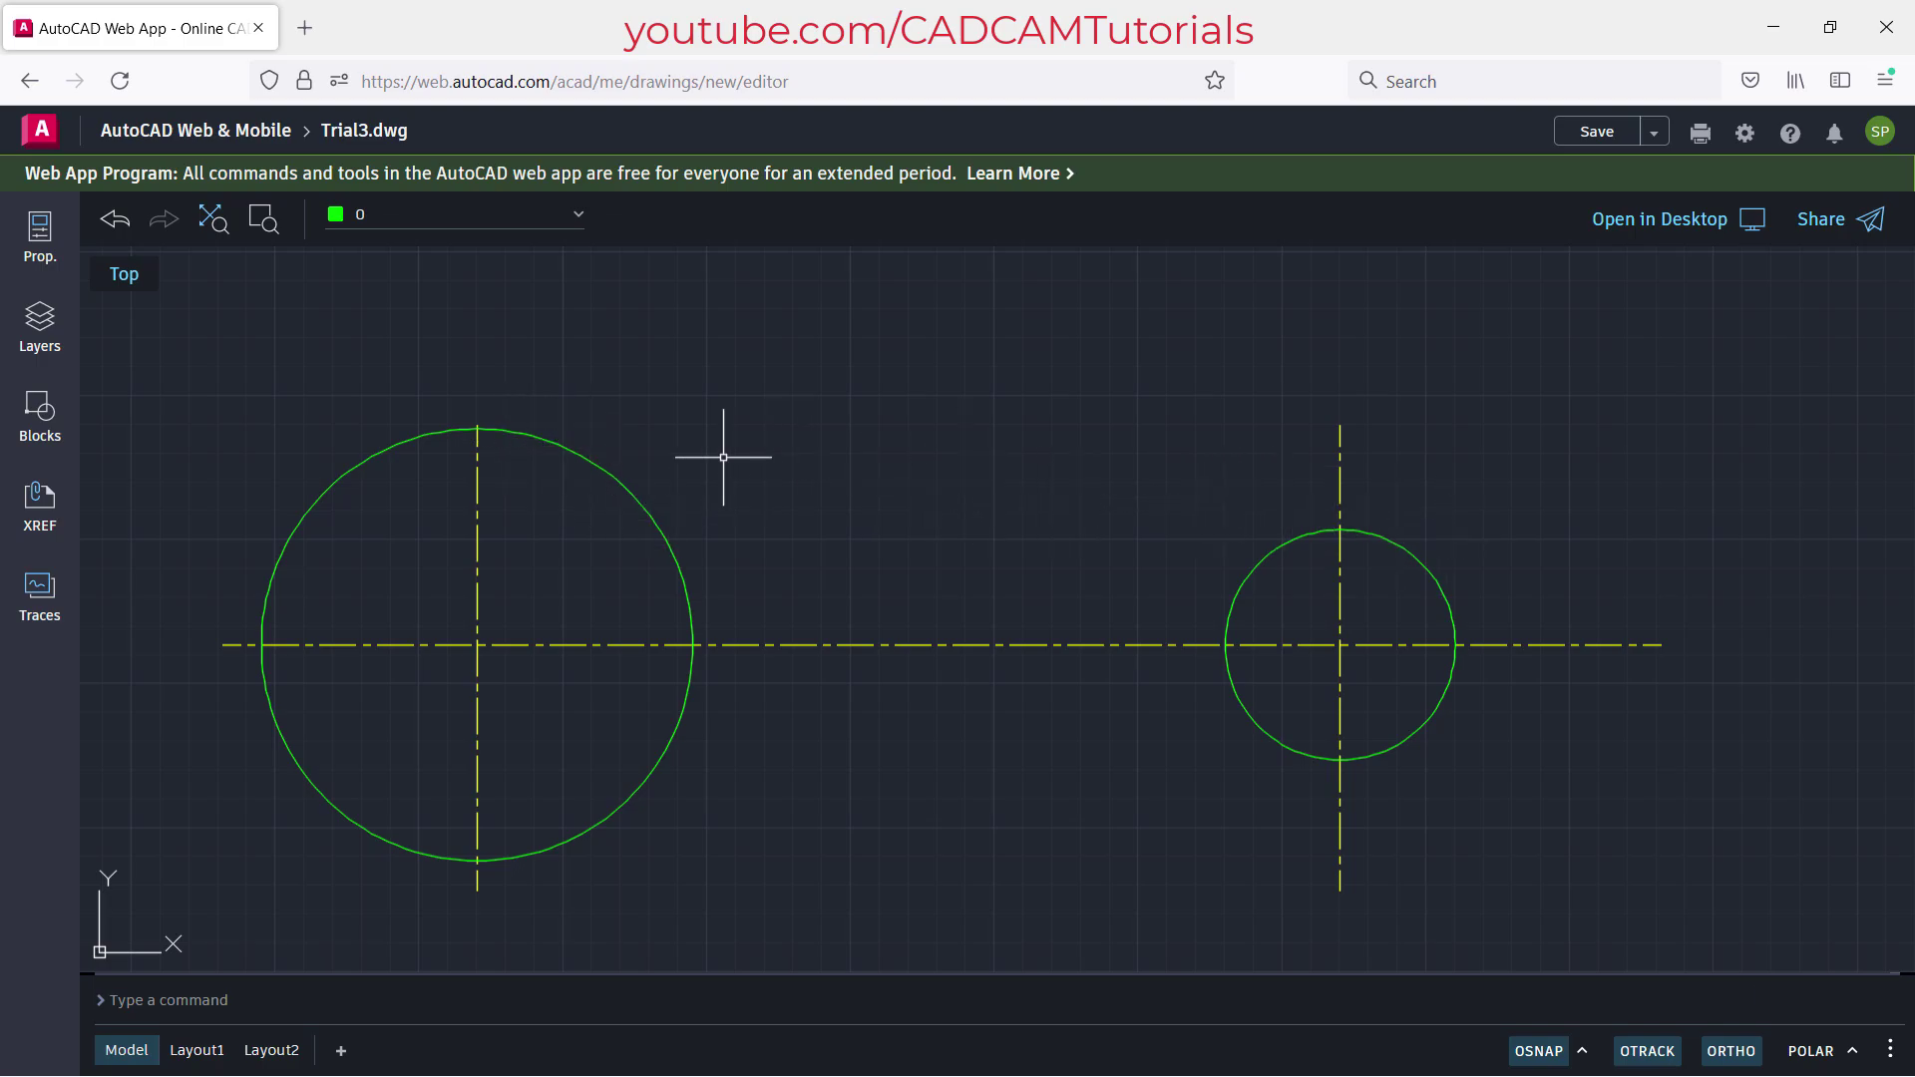
Start a line with L, snapping its first point tangent to the large circle's top
type("l")
key("Return")
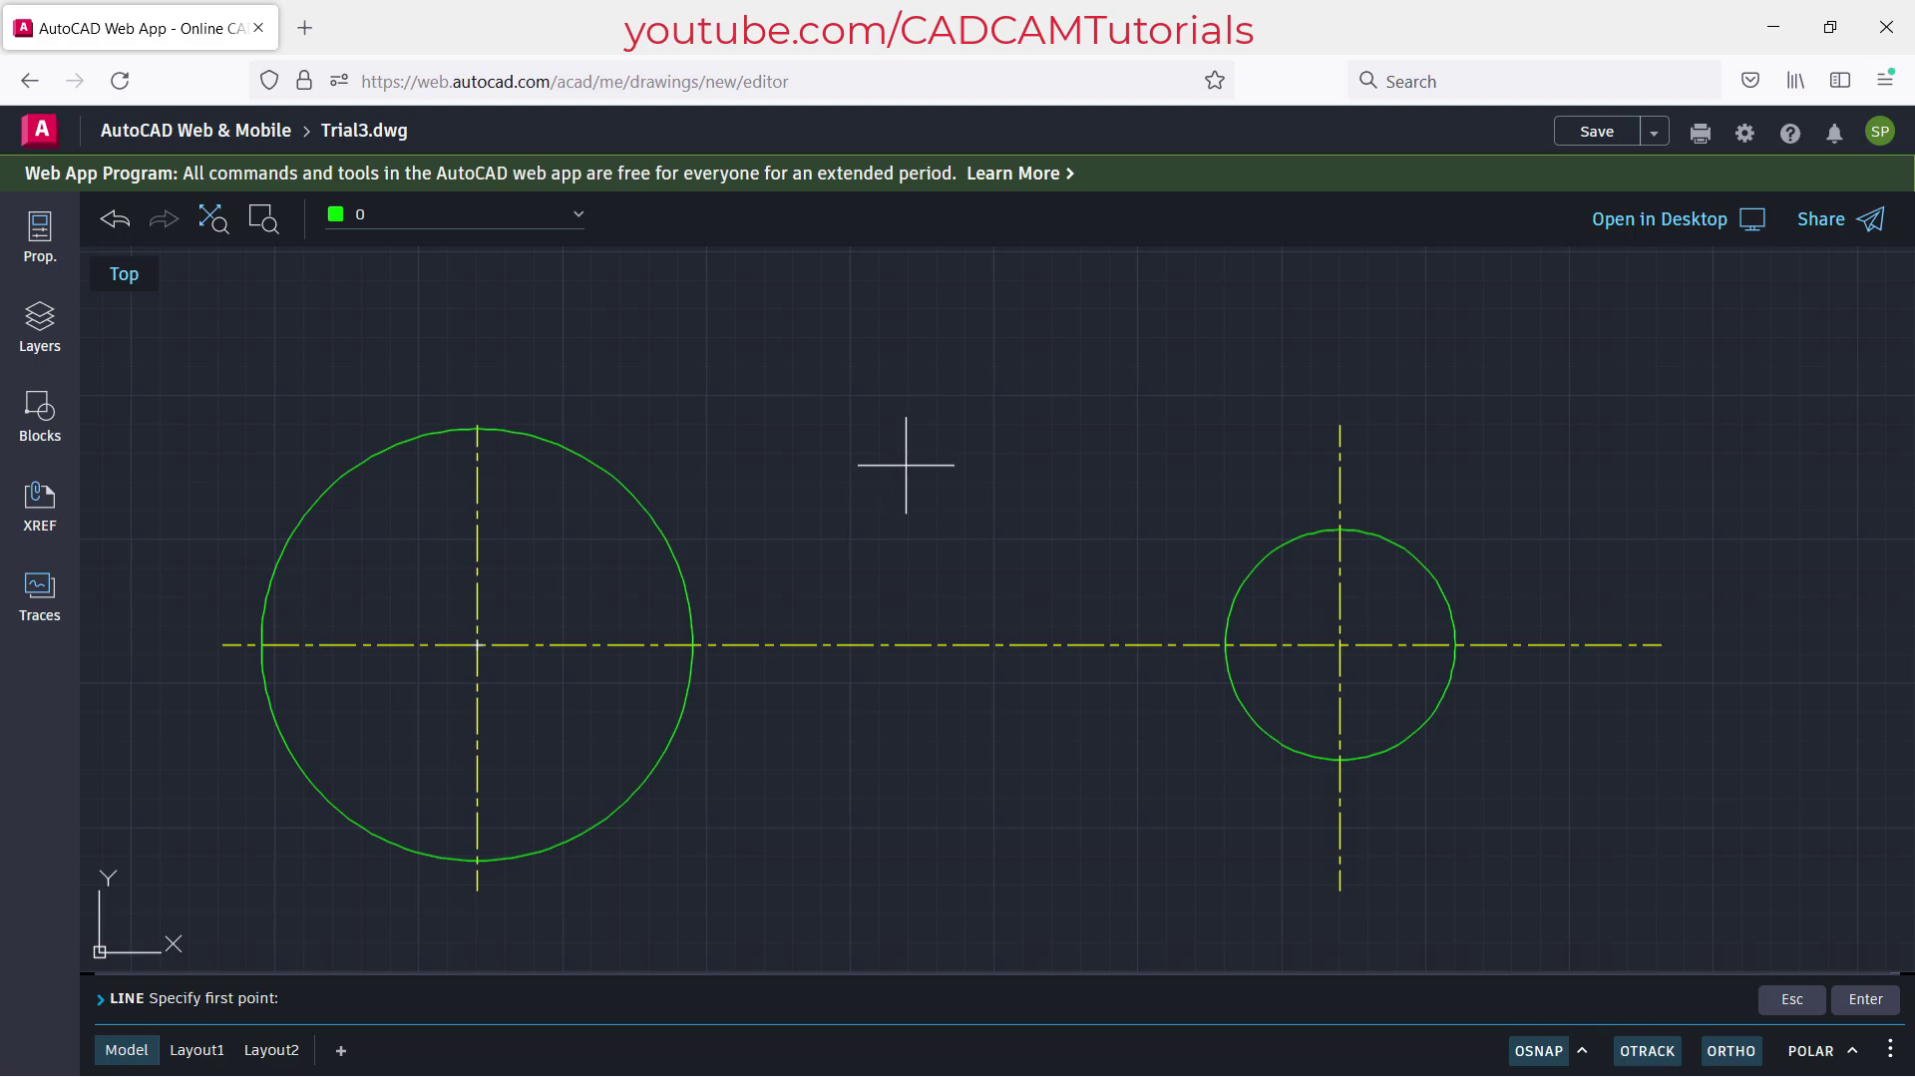
right_click(836, 386)
mouse_move(881, 506)
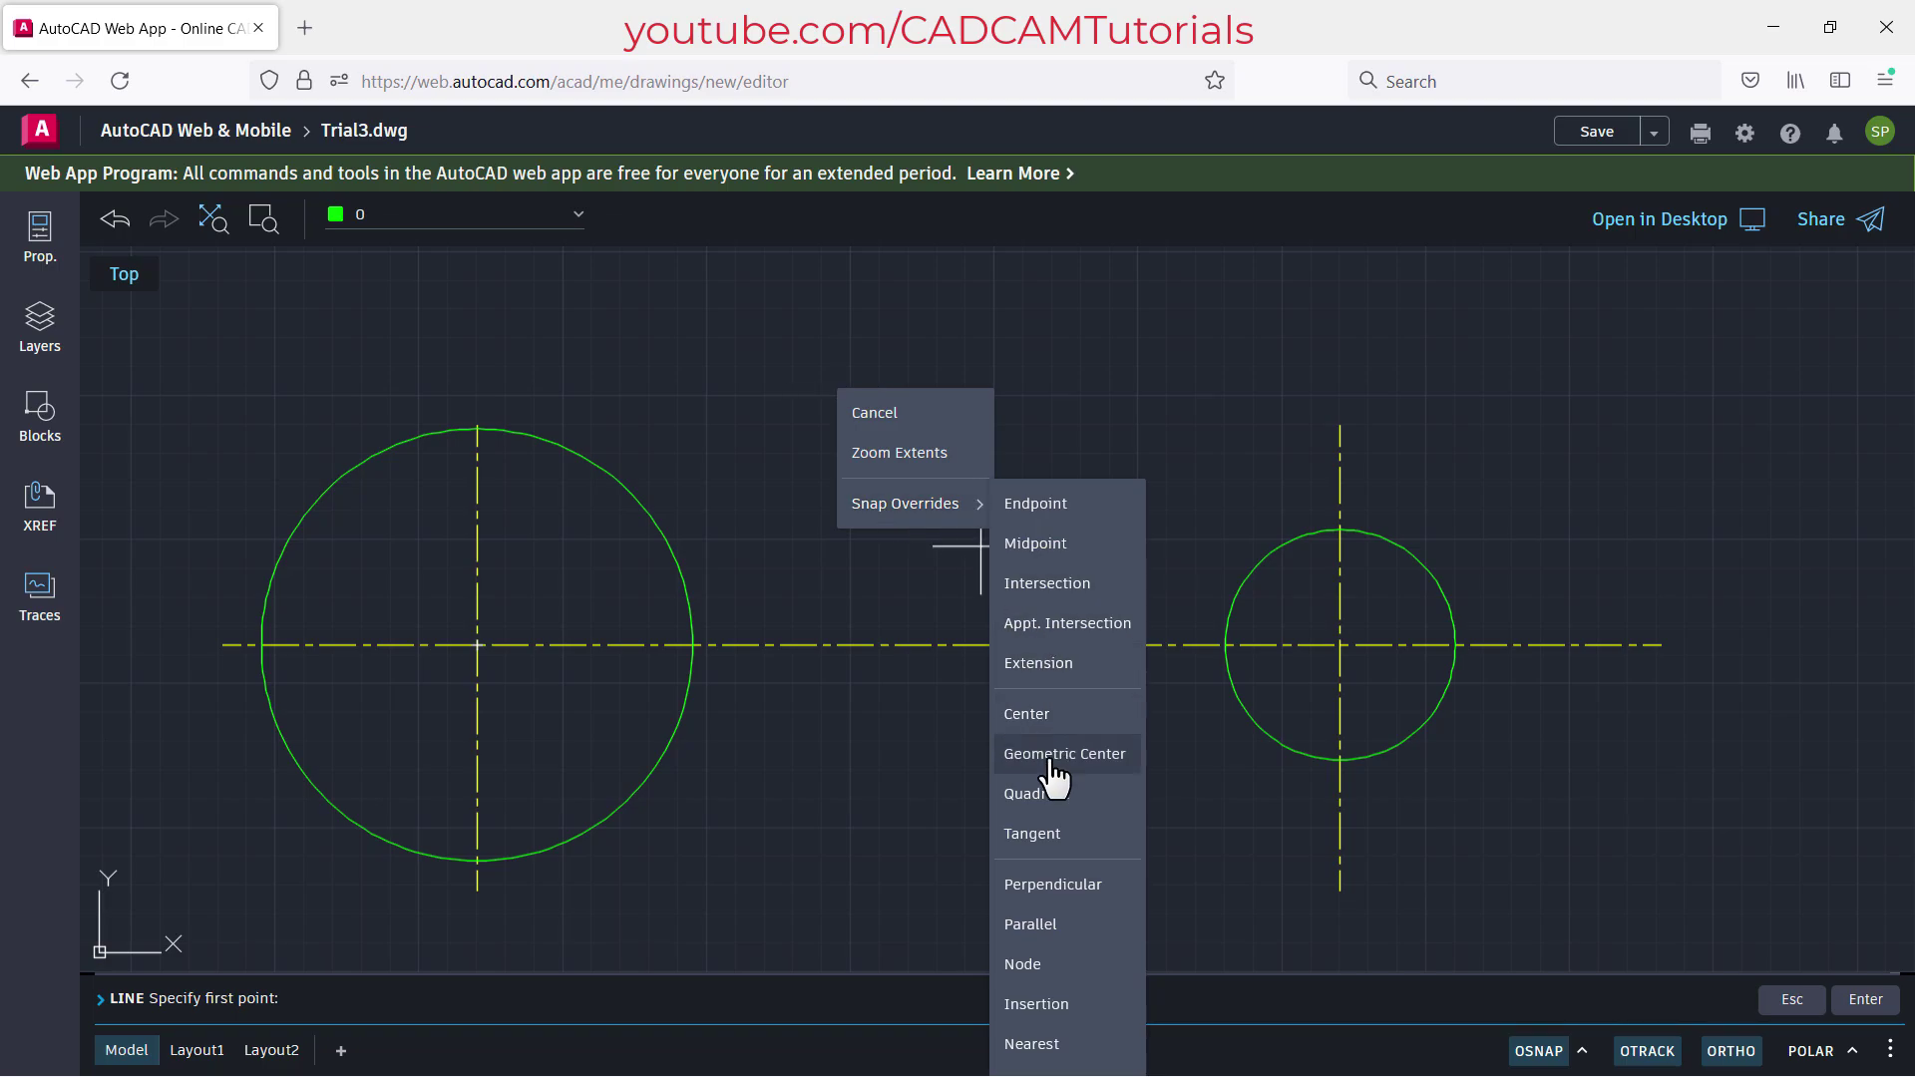
left_click(1037, 834)
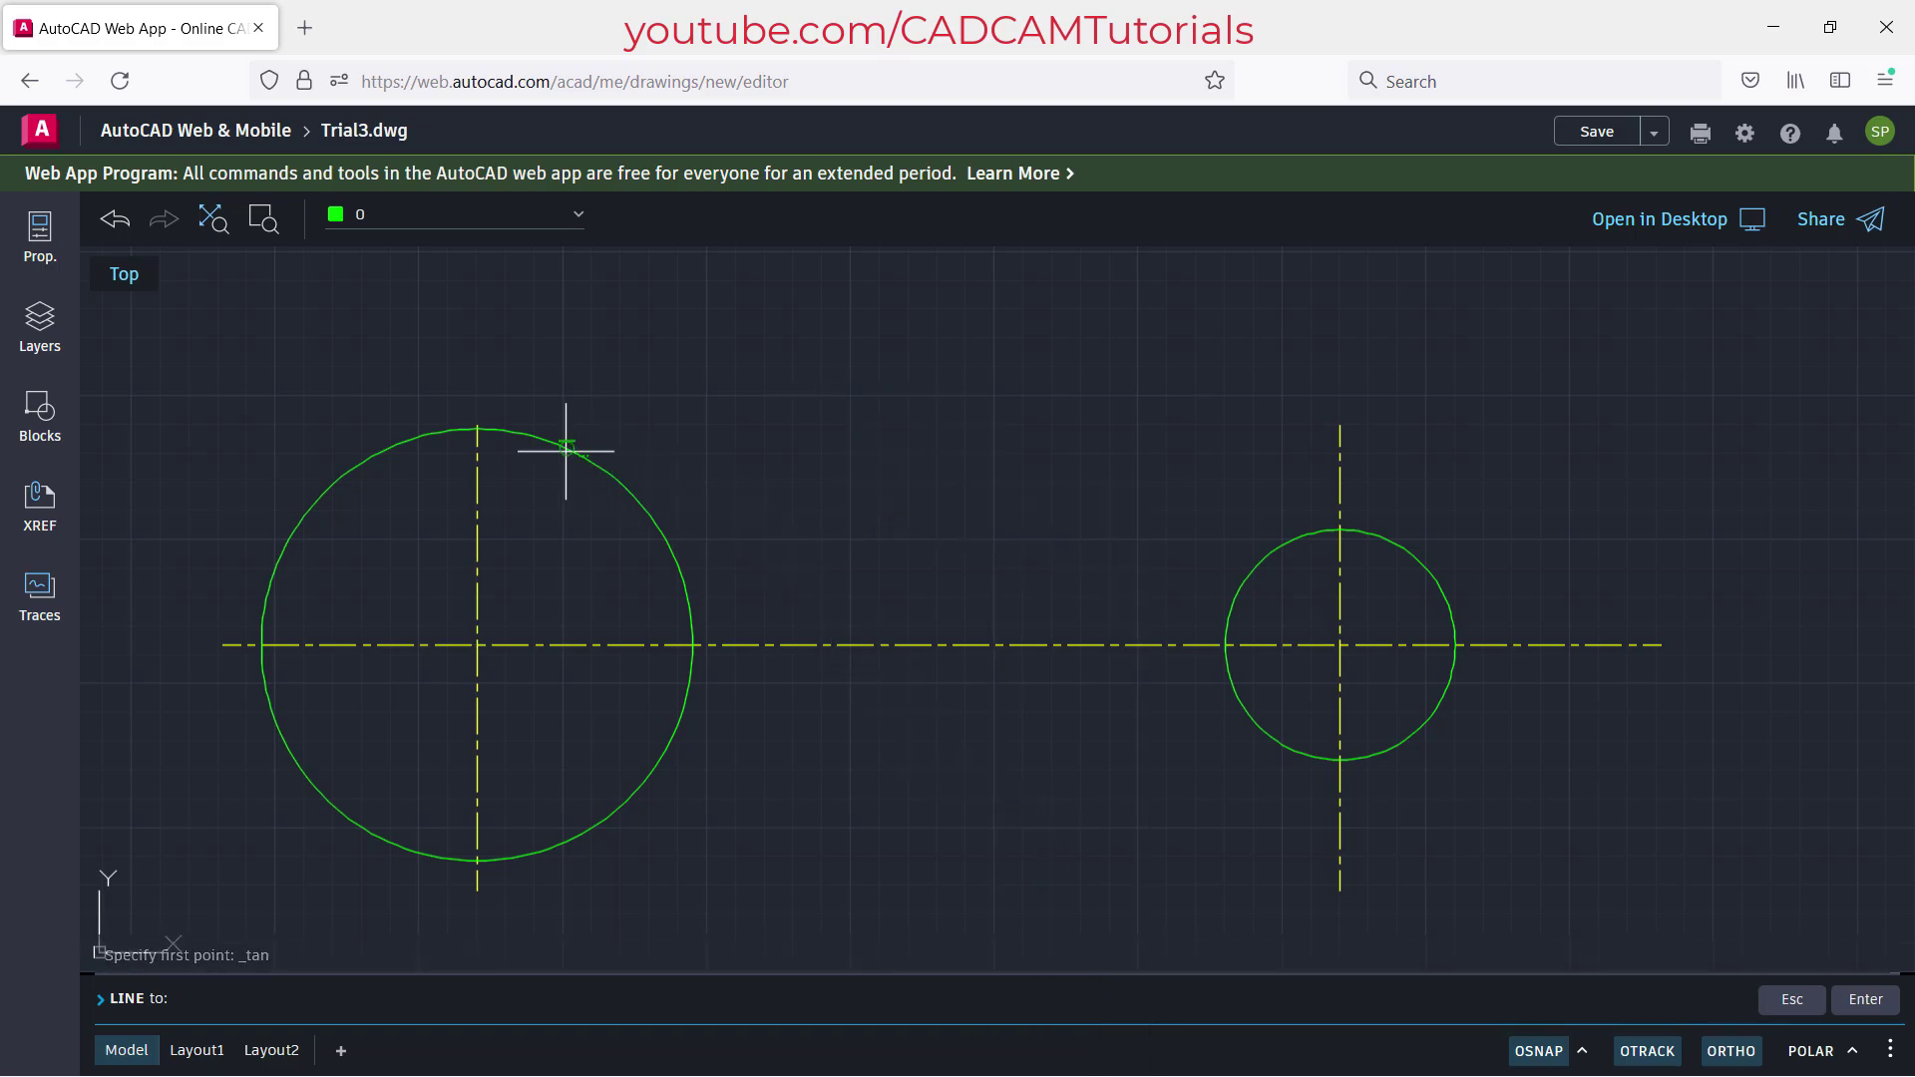
left_click(535, 440)
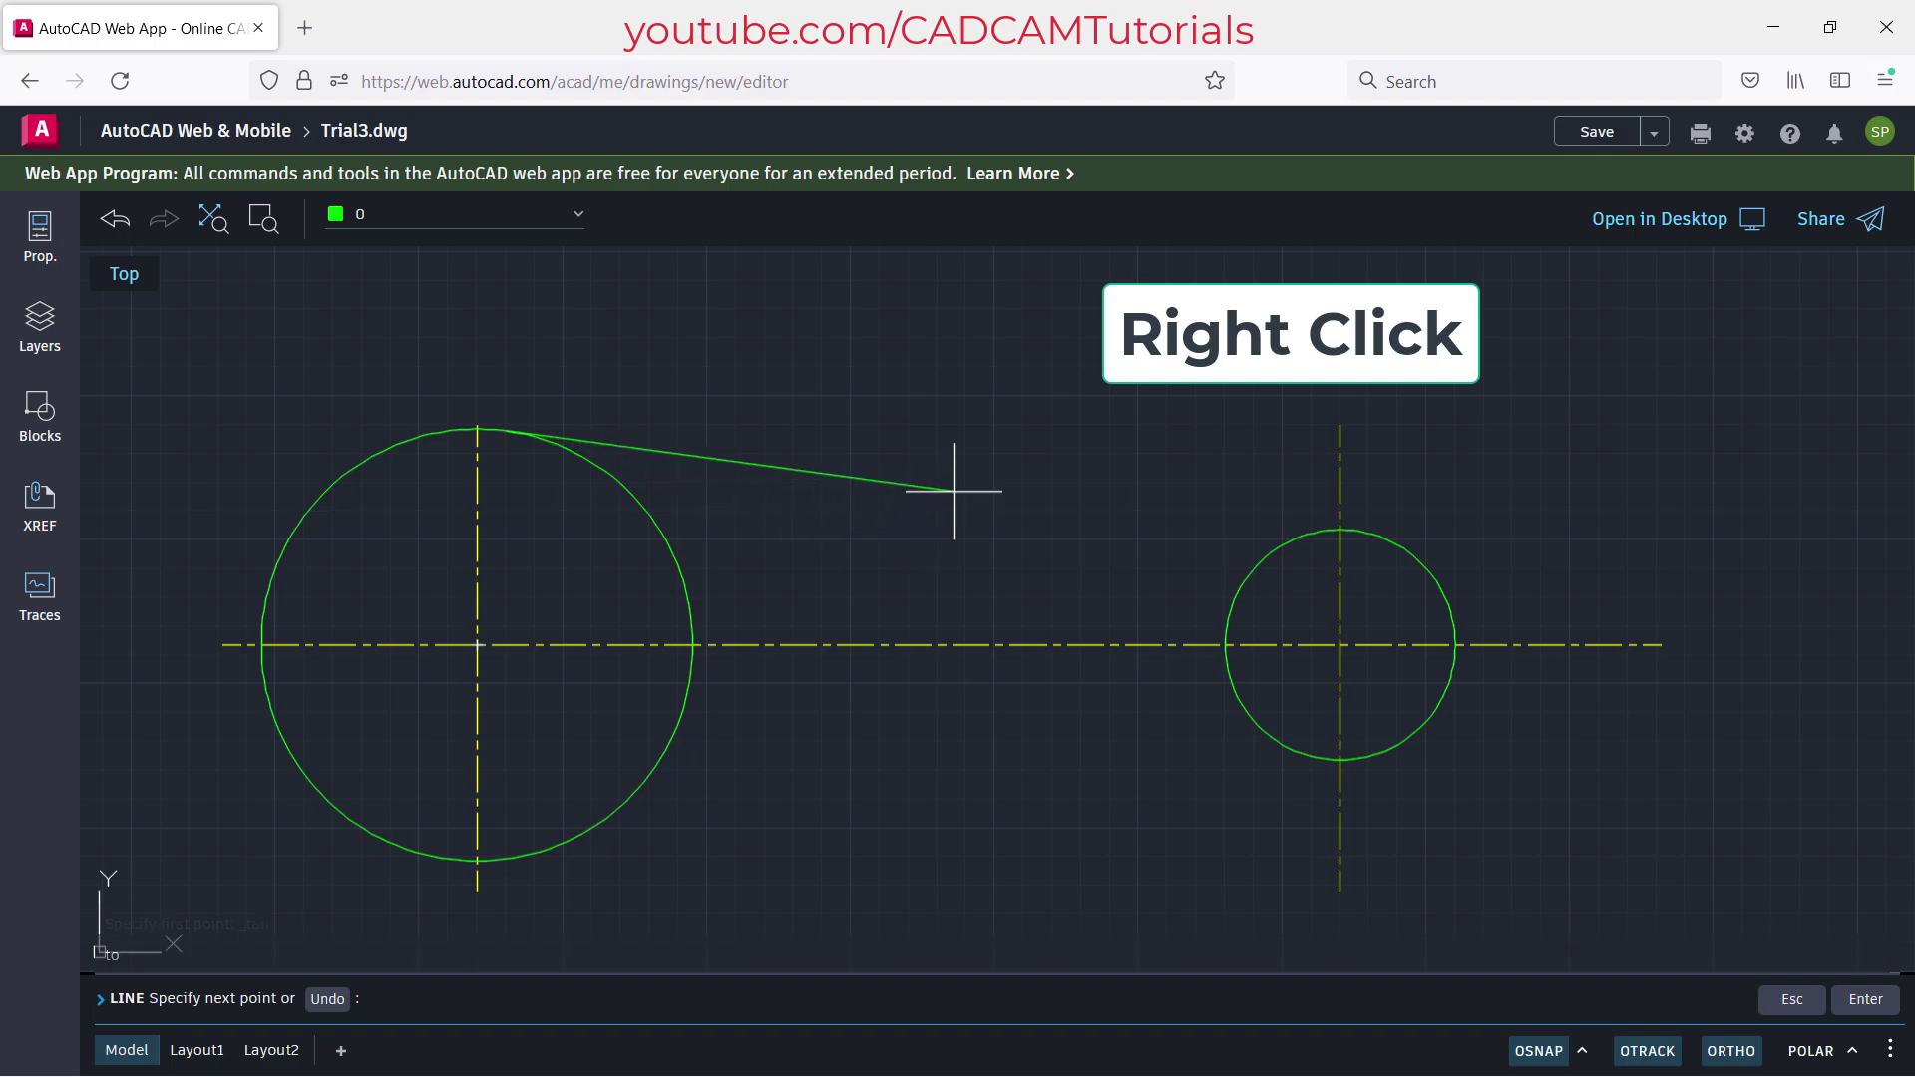
End the line tangent to the small circle's top and confirm it
right_click(959, 487)
mouse_move(1013, 605)
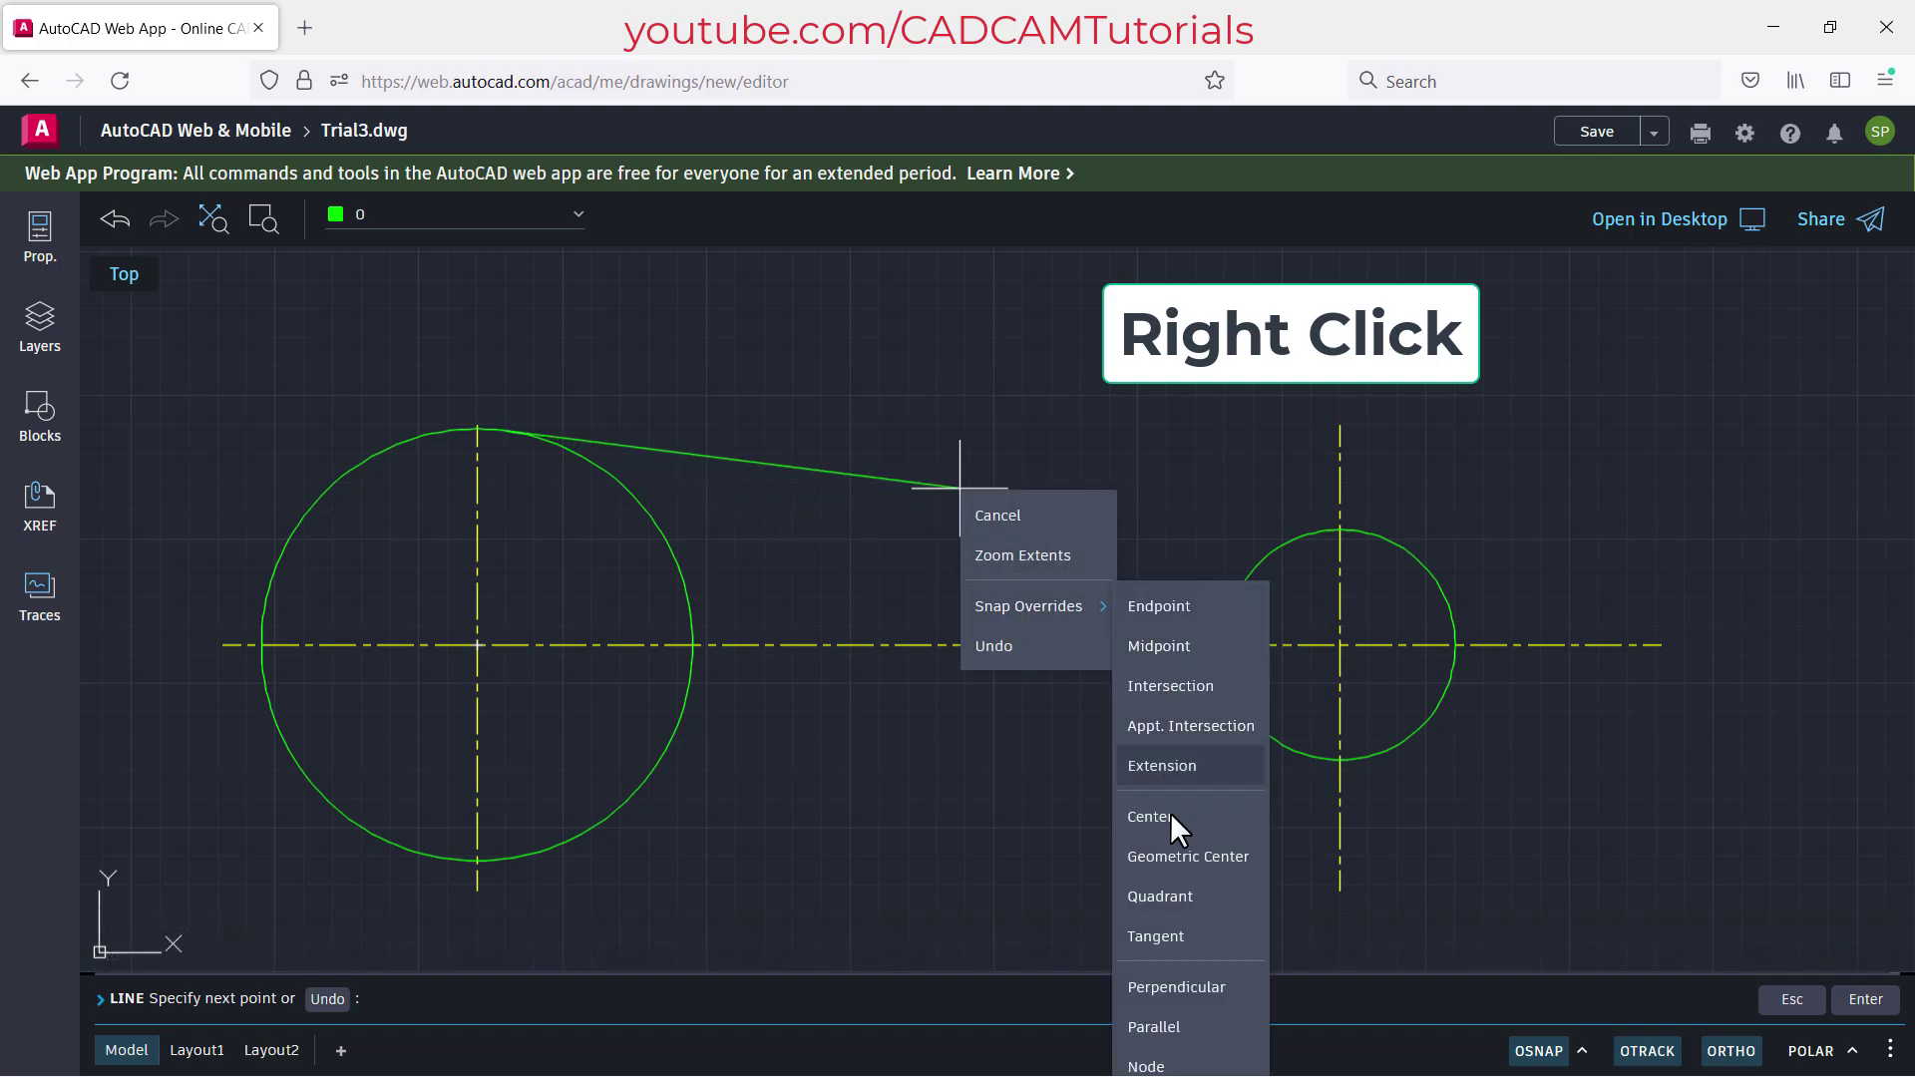
left_click(1162, 927)
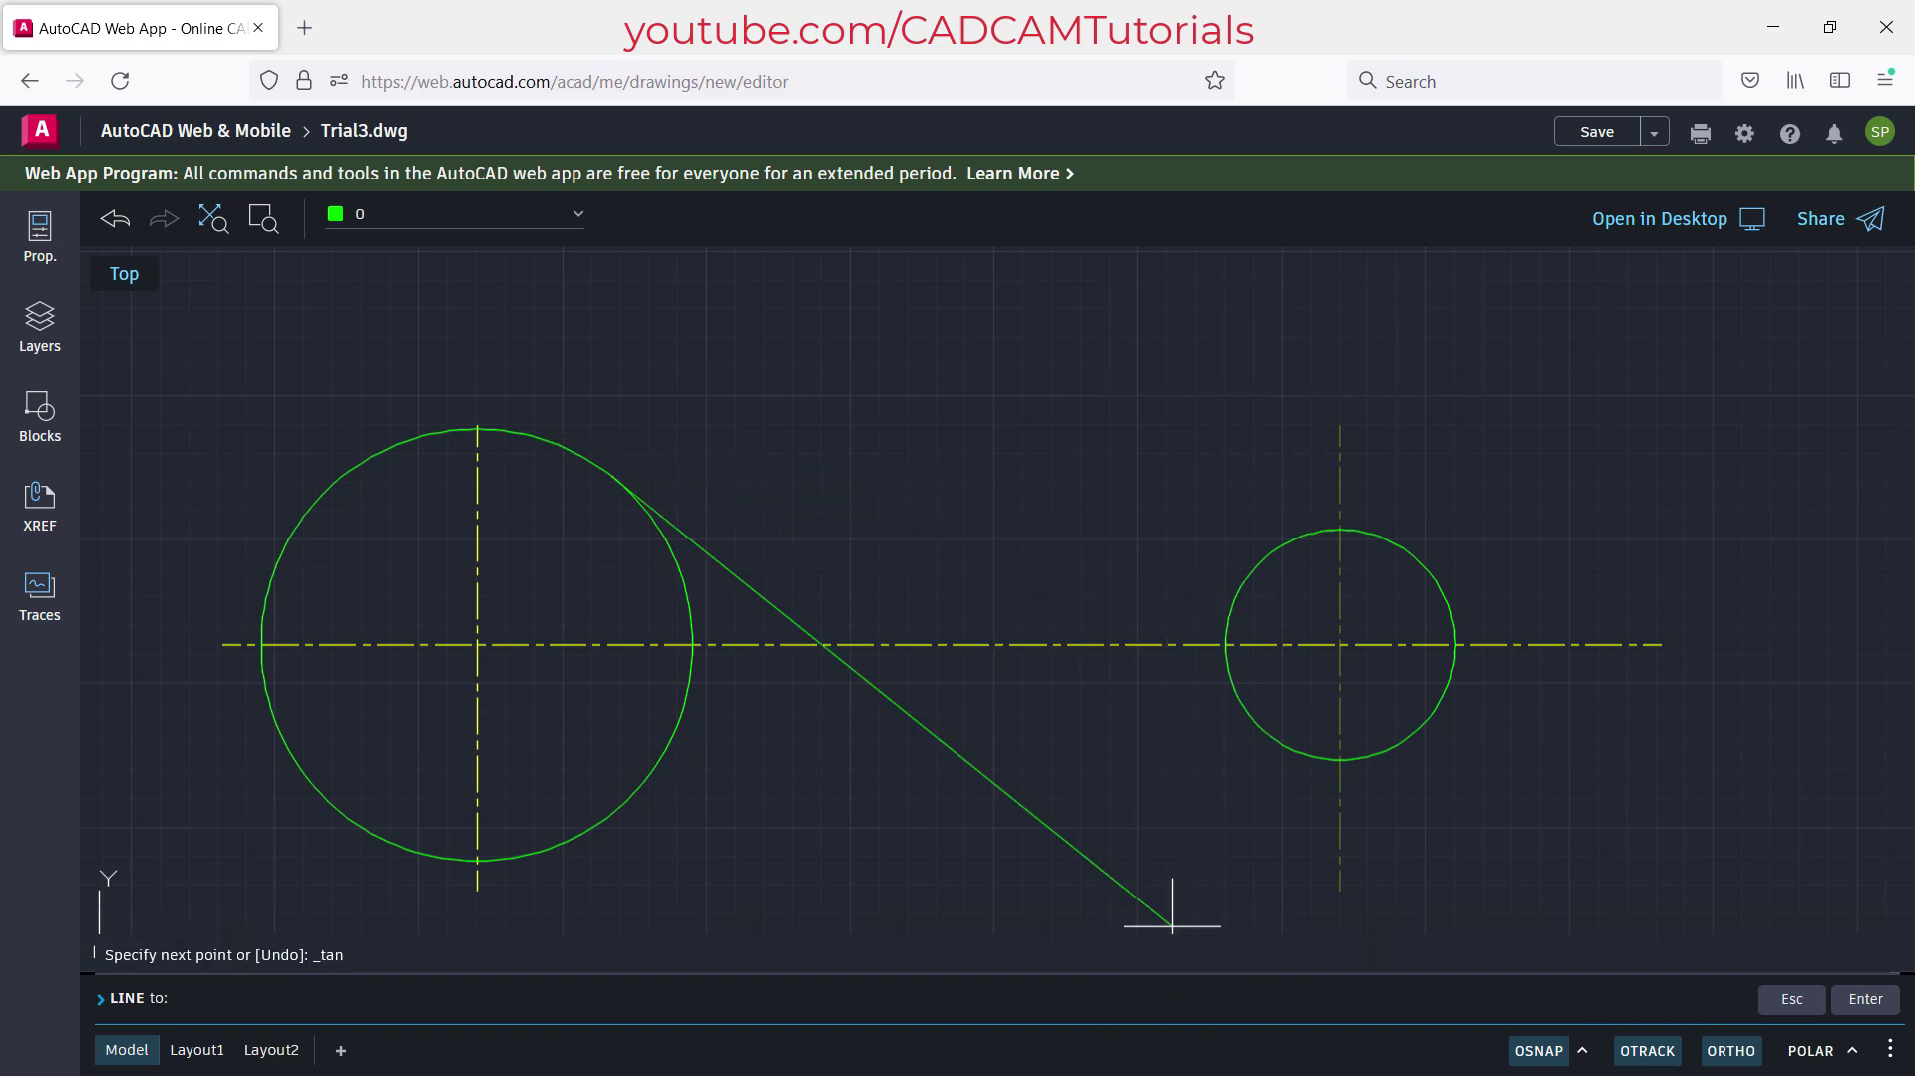
left_click(1376, 526)
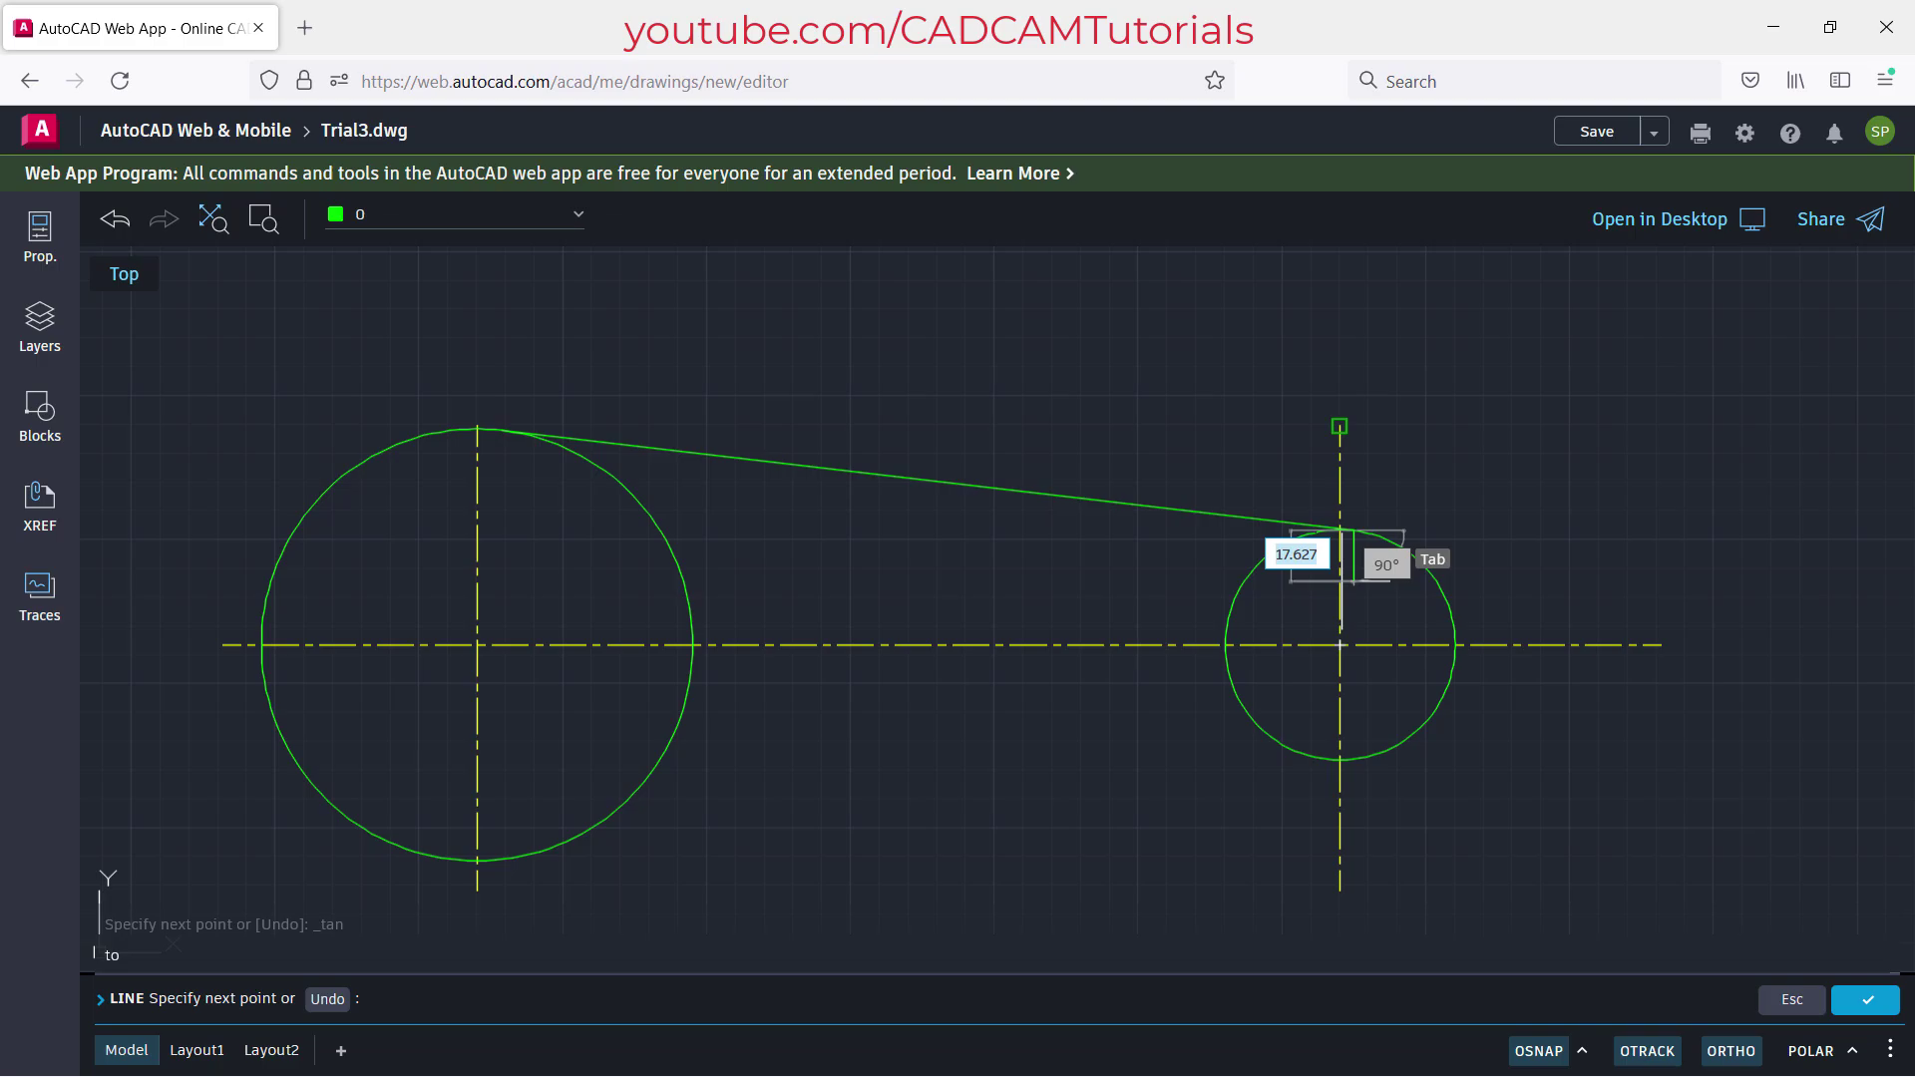
right_click(1029, 550)
left_click(1059, 577)
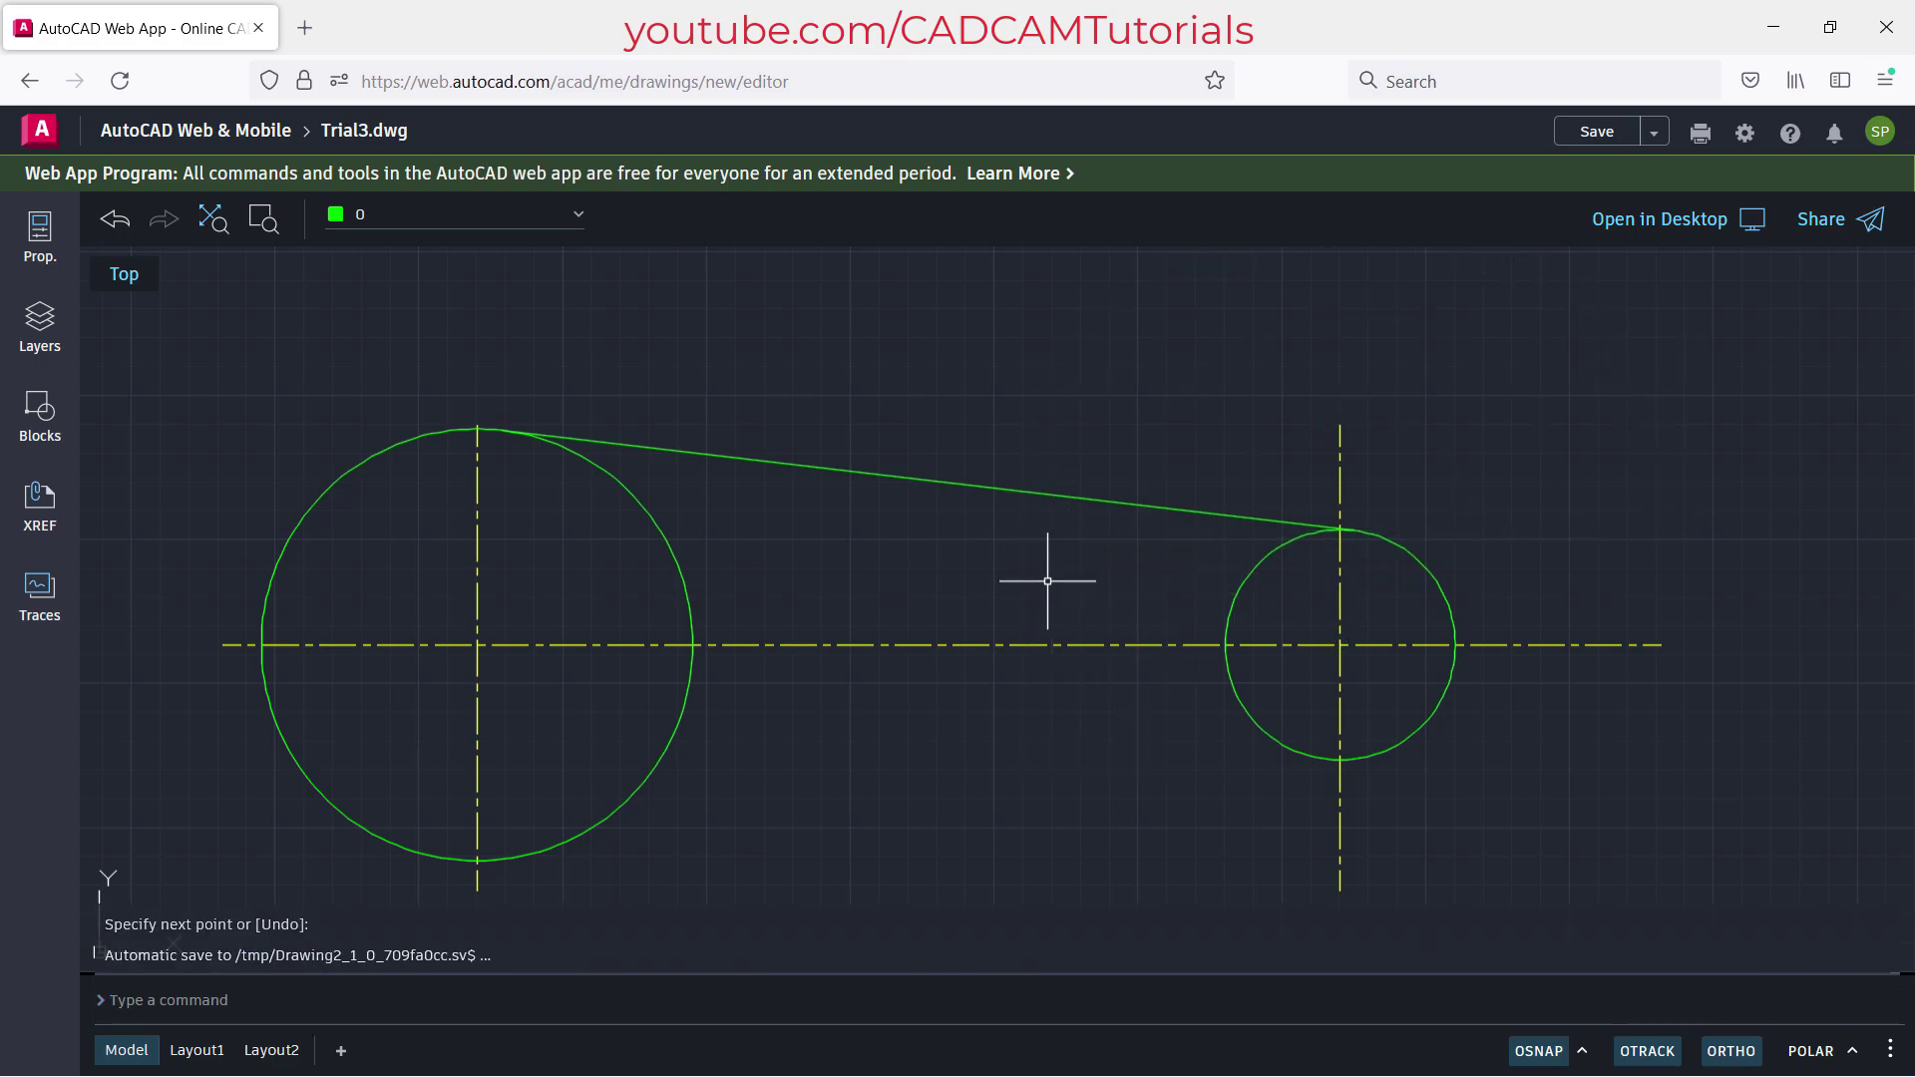
right_click(859, 563)
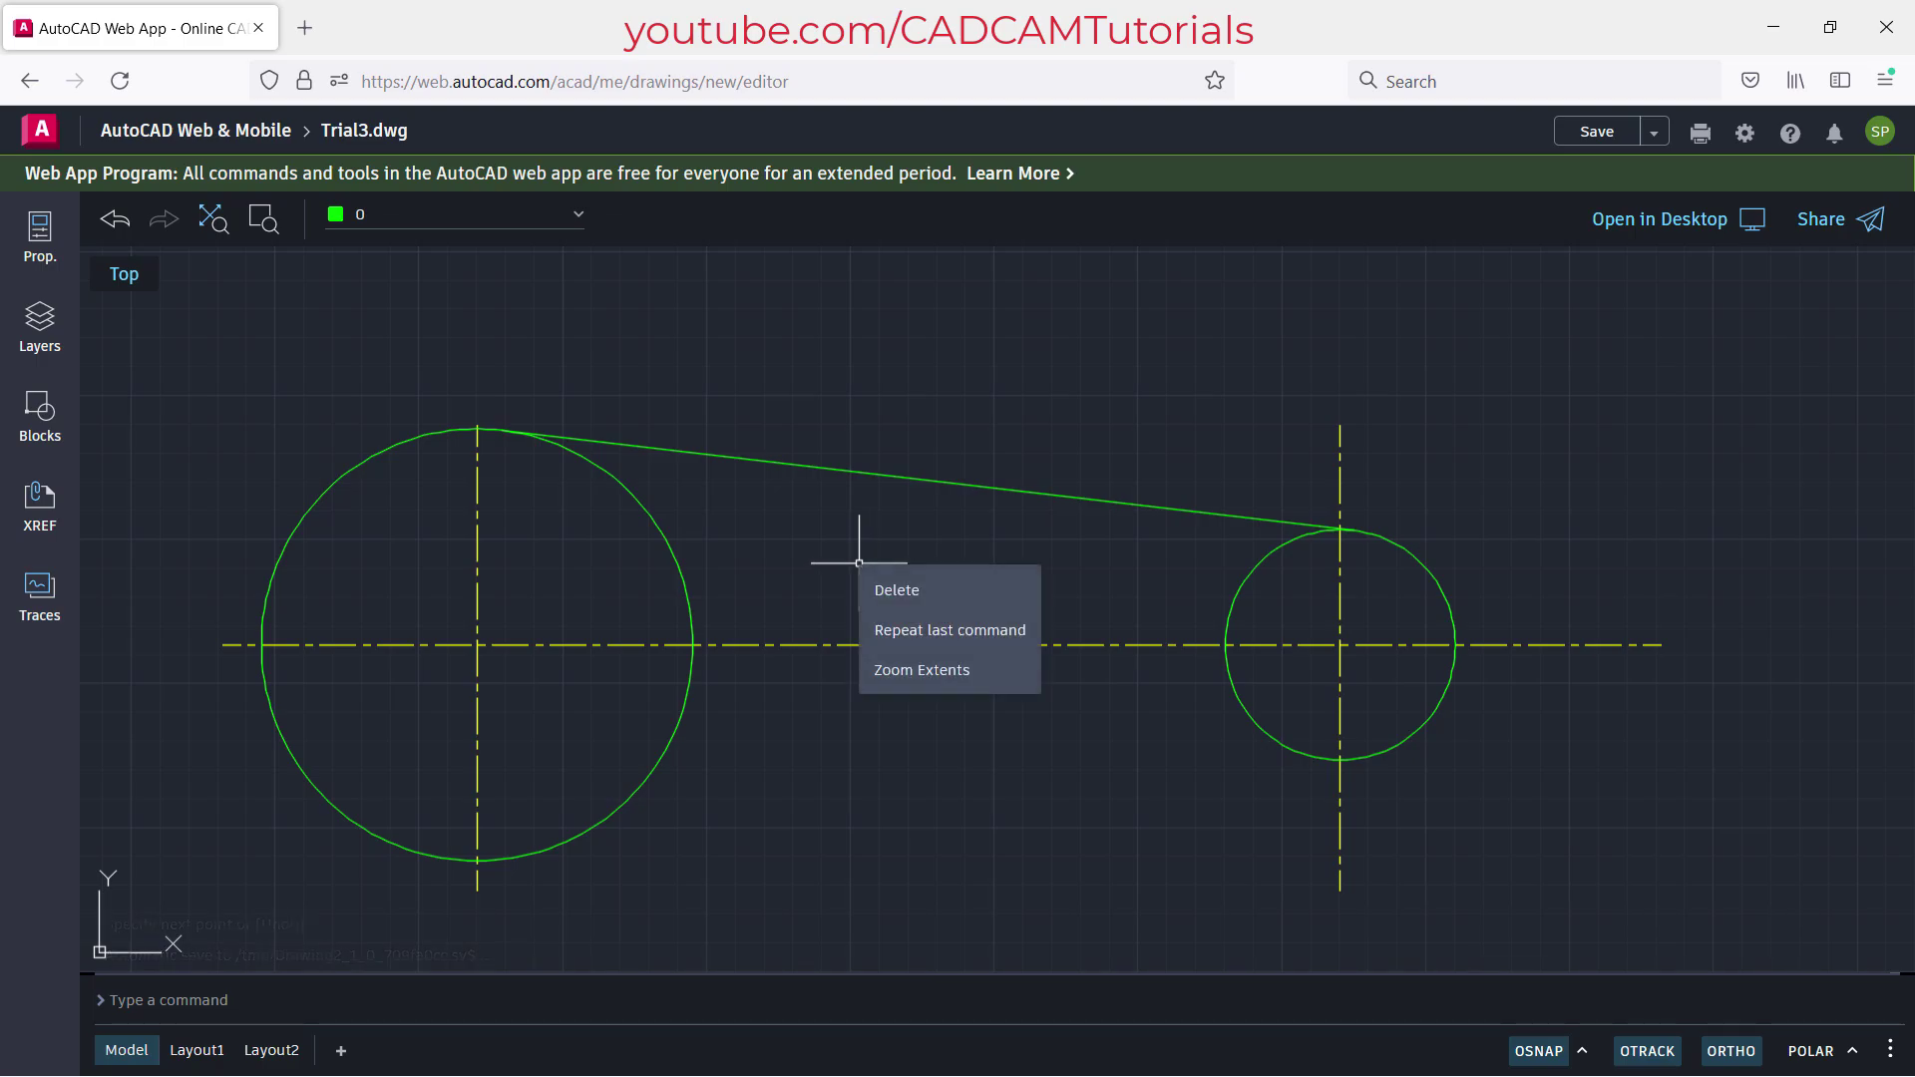
Repeat the line command and start it tangent to the large circle's bottom
left_click(928, 638)
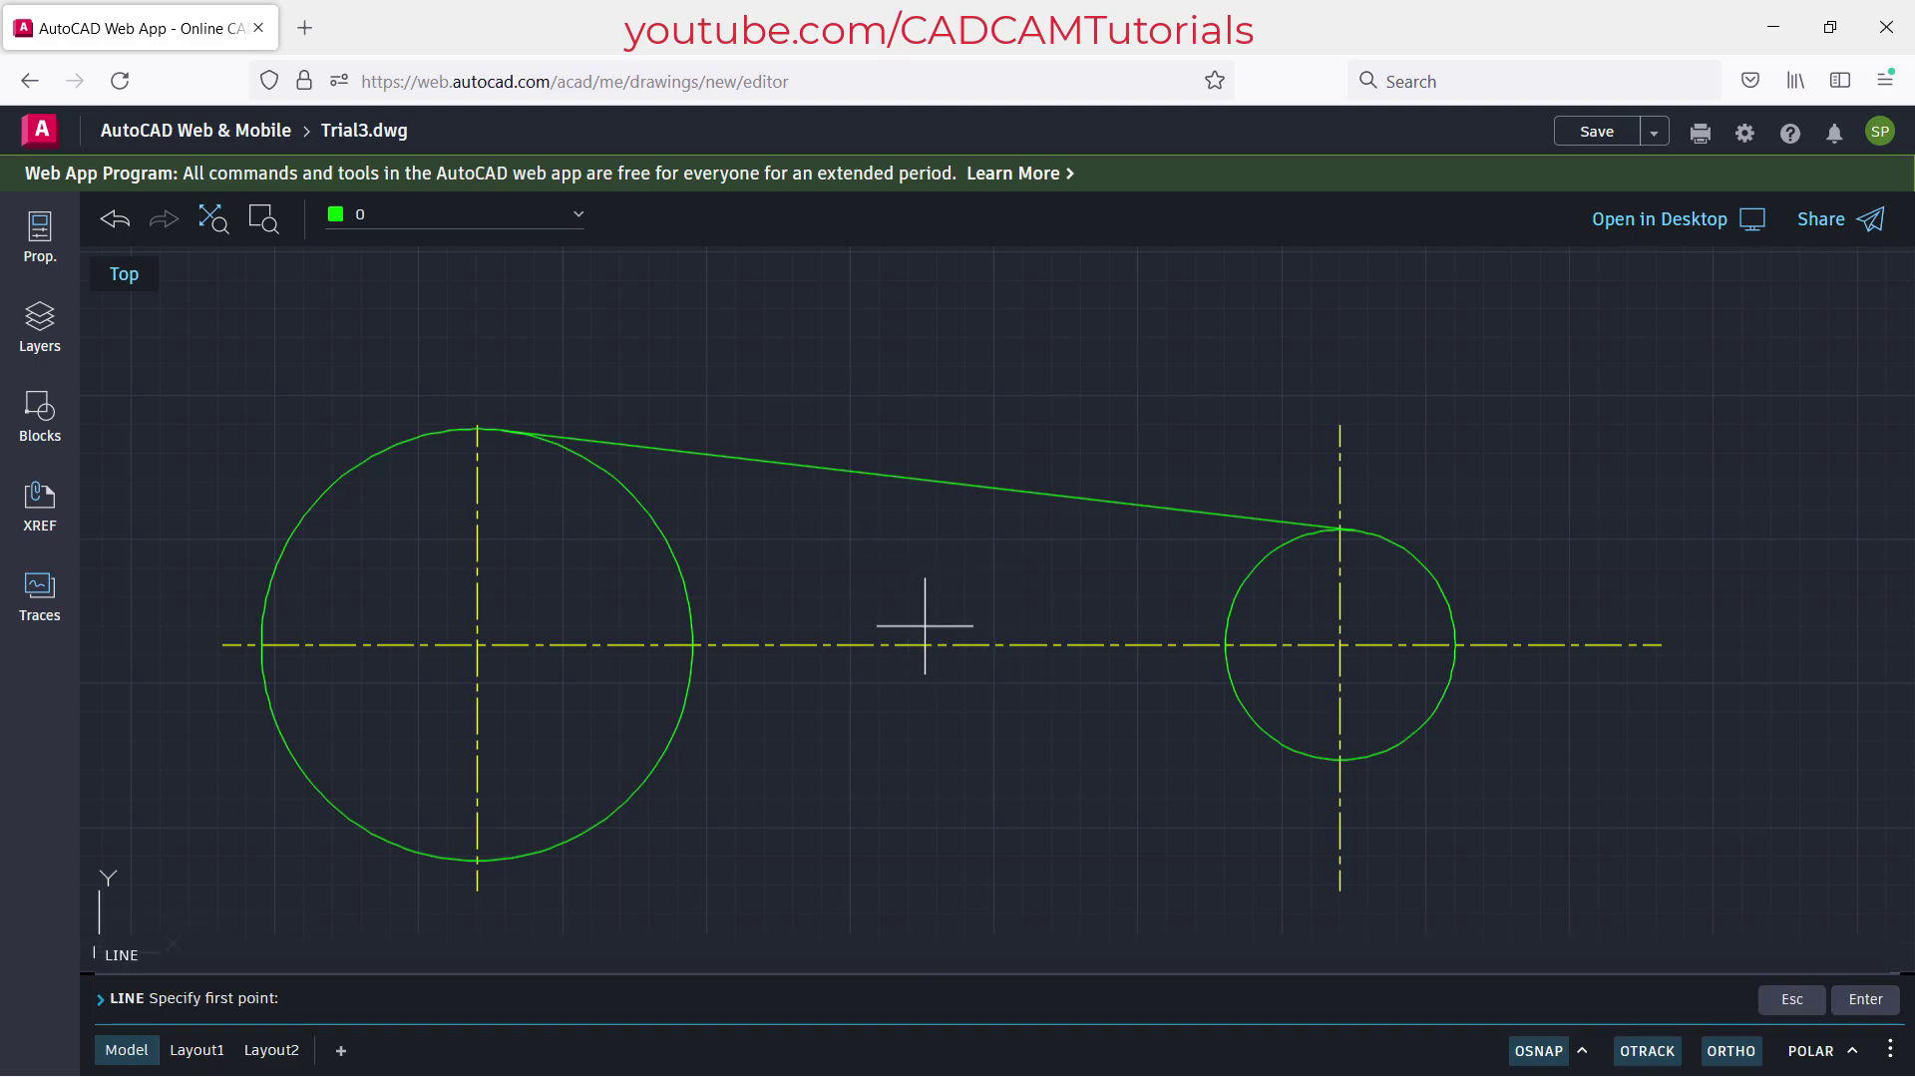
right_click(555, 741)
mouse_move(612, 864)
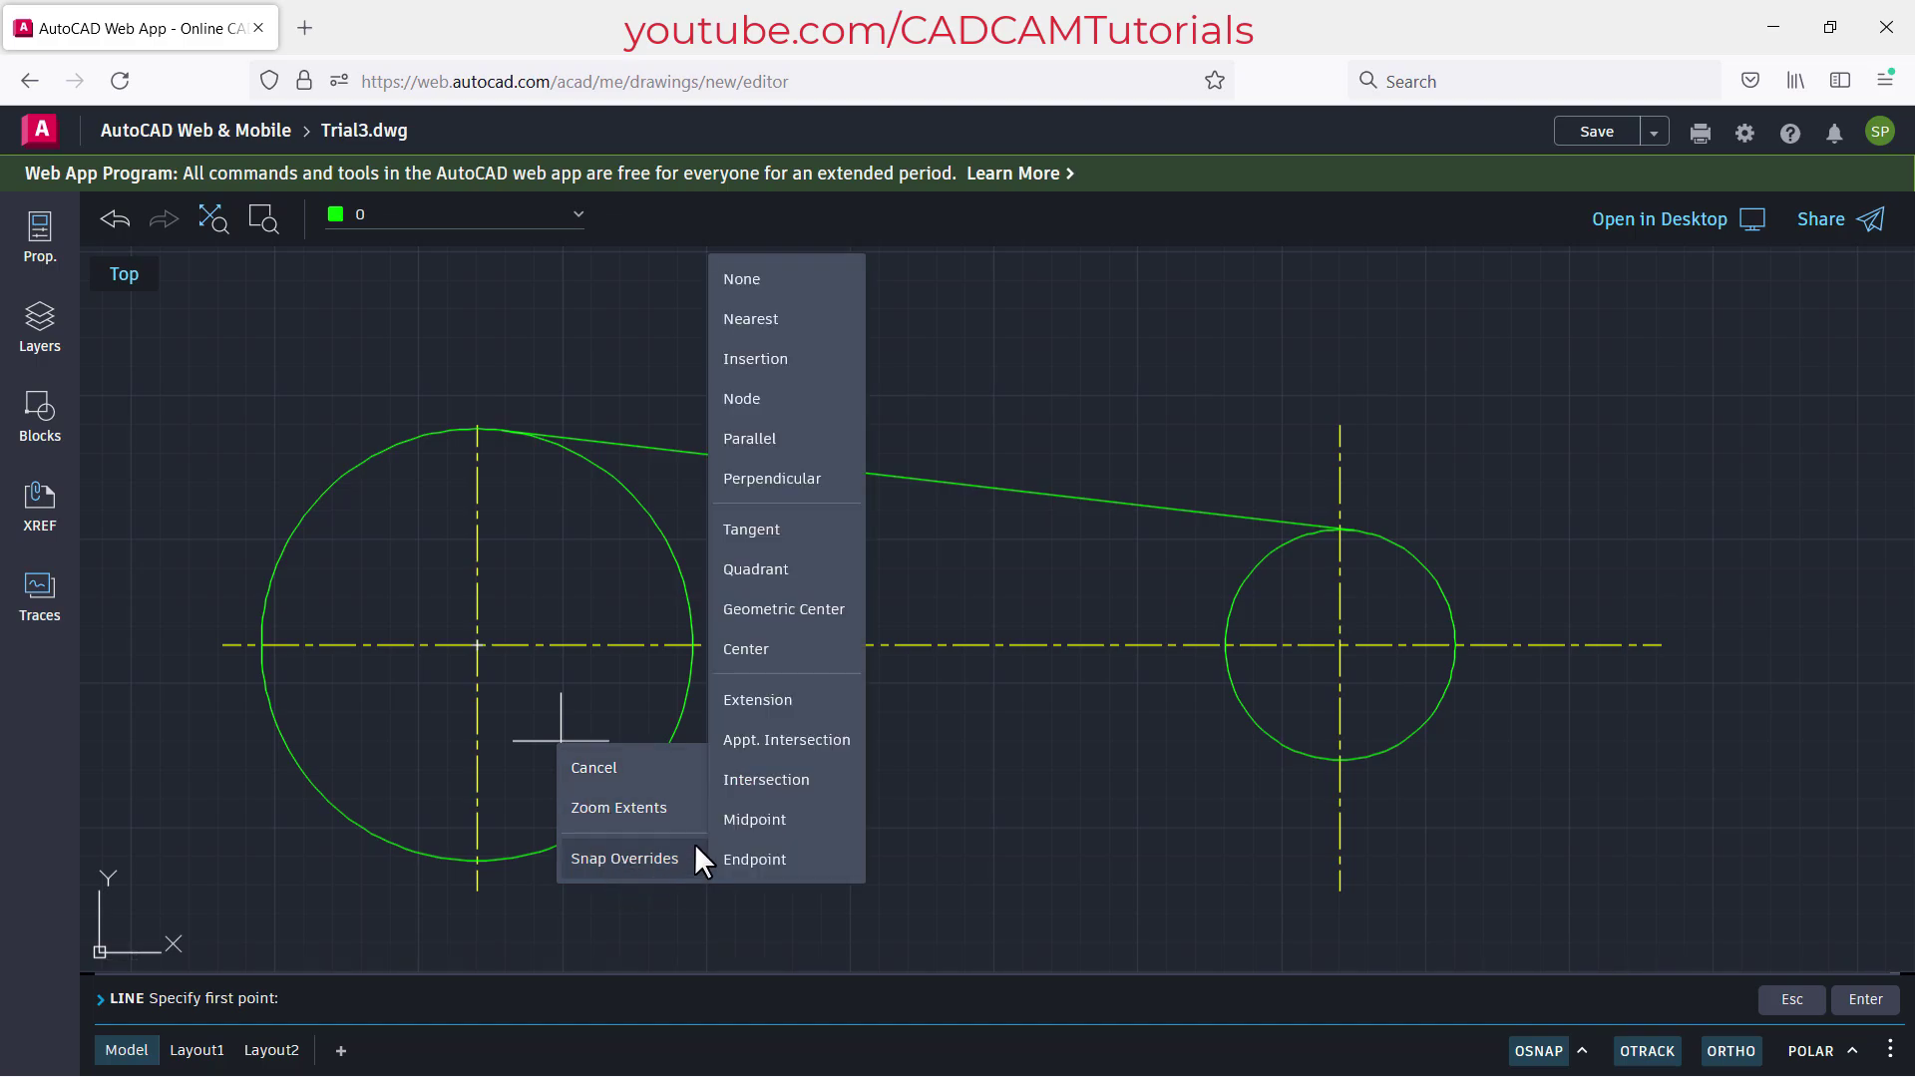
left_click(766, 538)
left_click(506, 855)
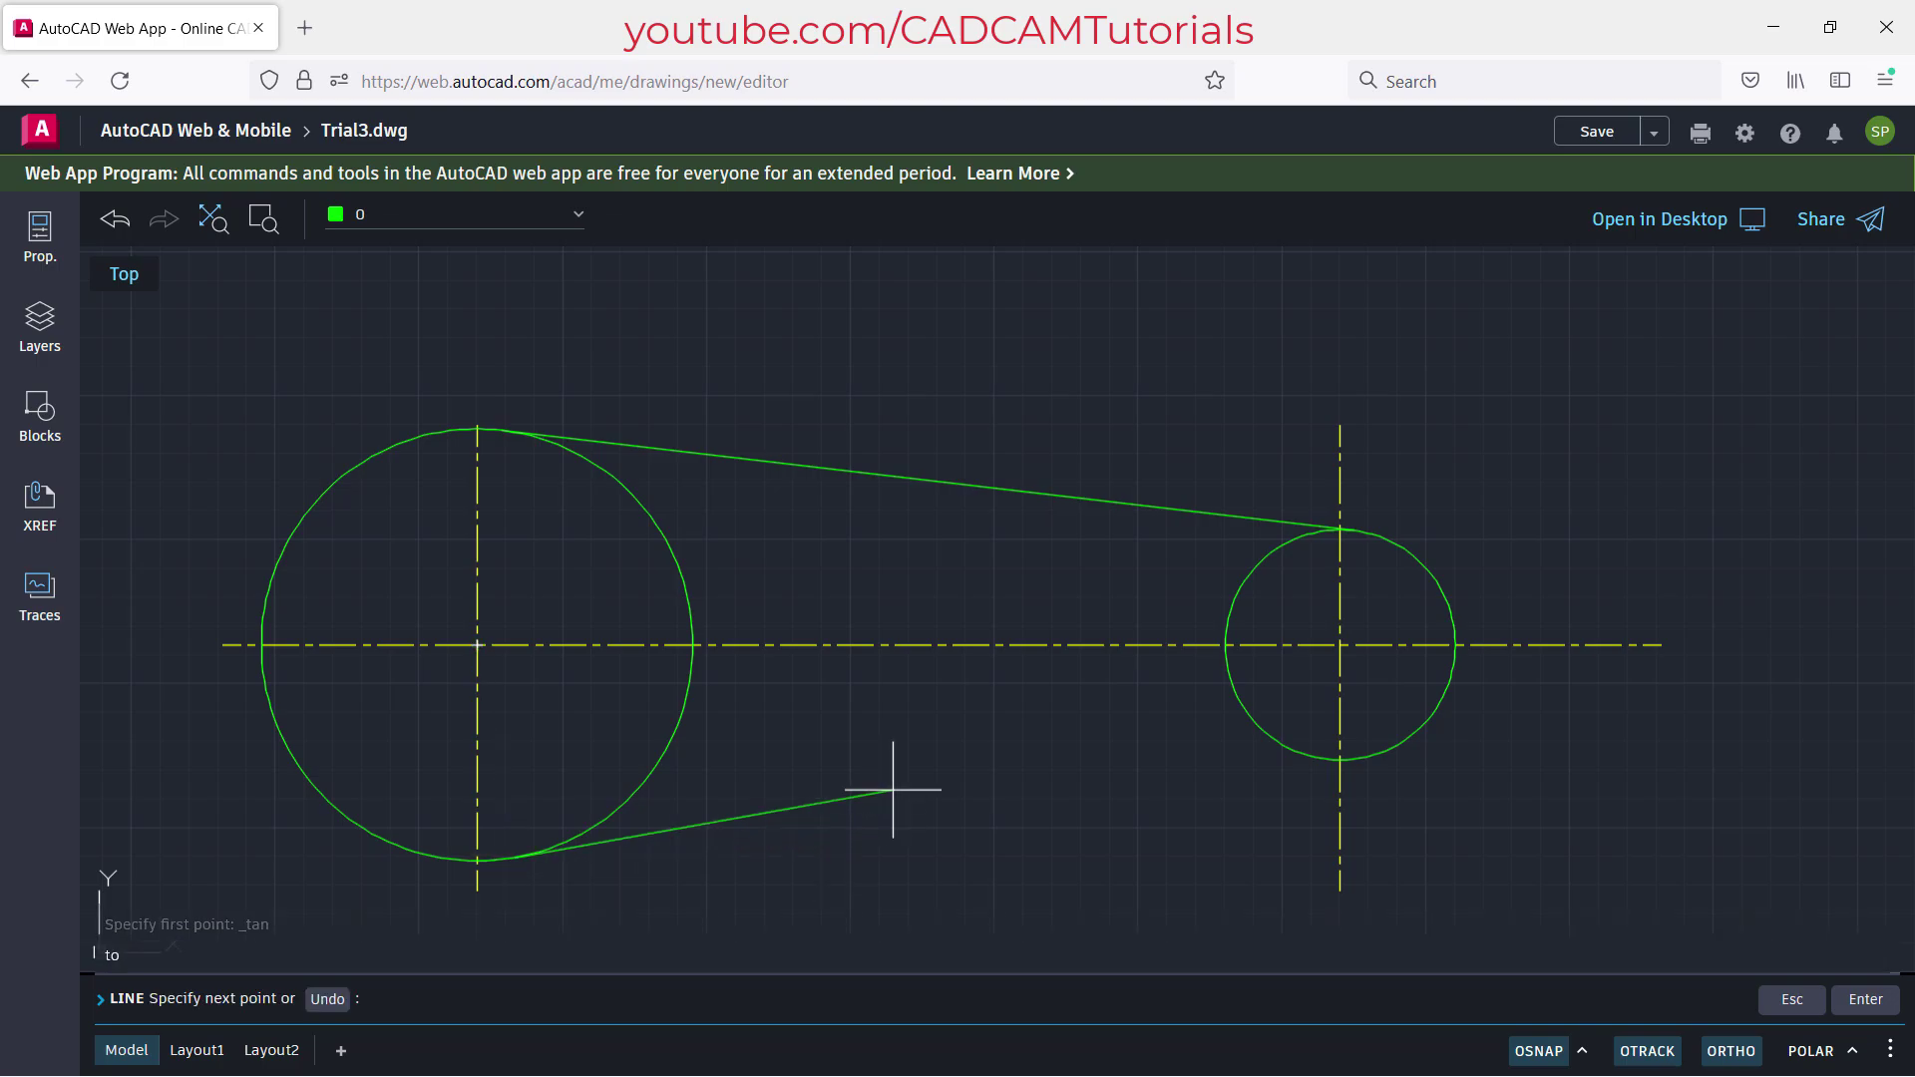
End the second line tangent to the small circle's bottom and confirm it
right_click(1030, 715)
mouse_move(1085, 829)
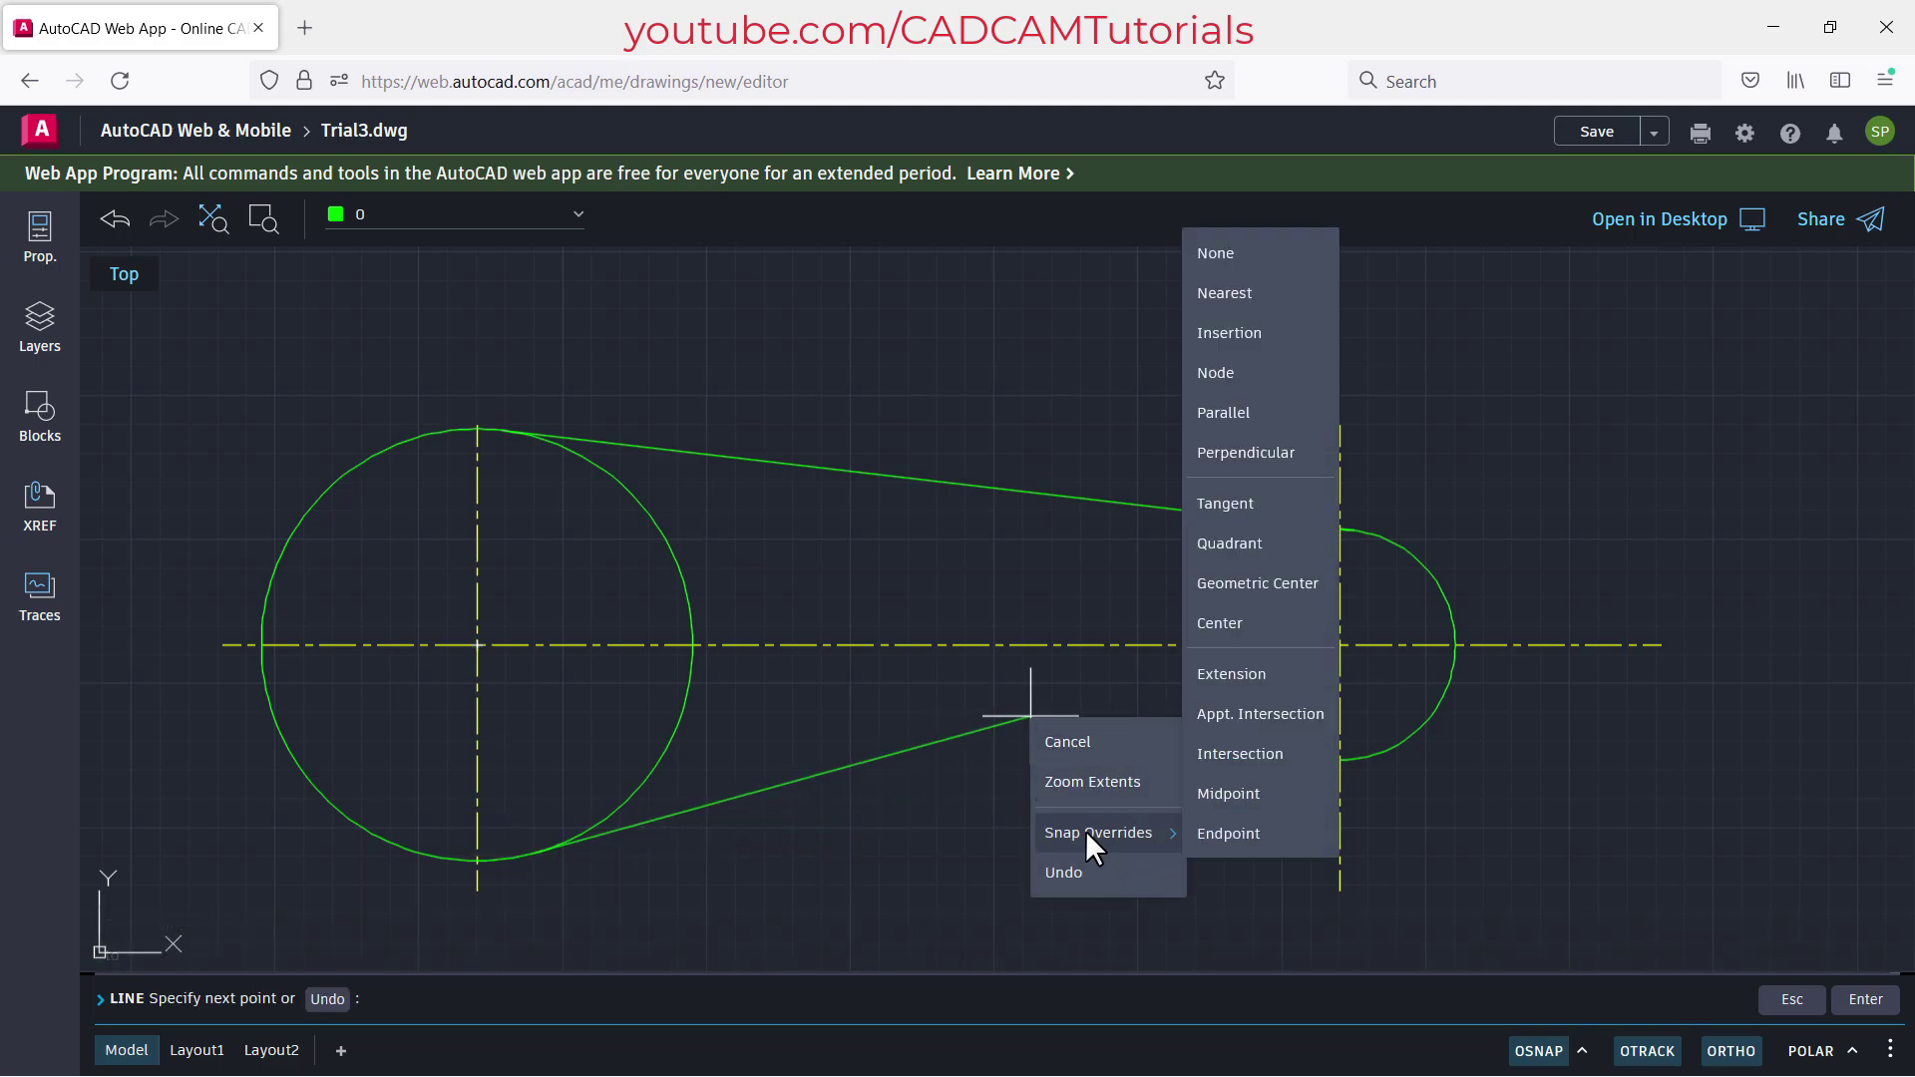
left_click(1246, 533)
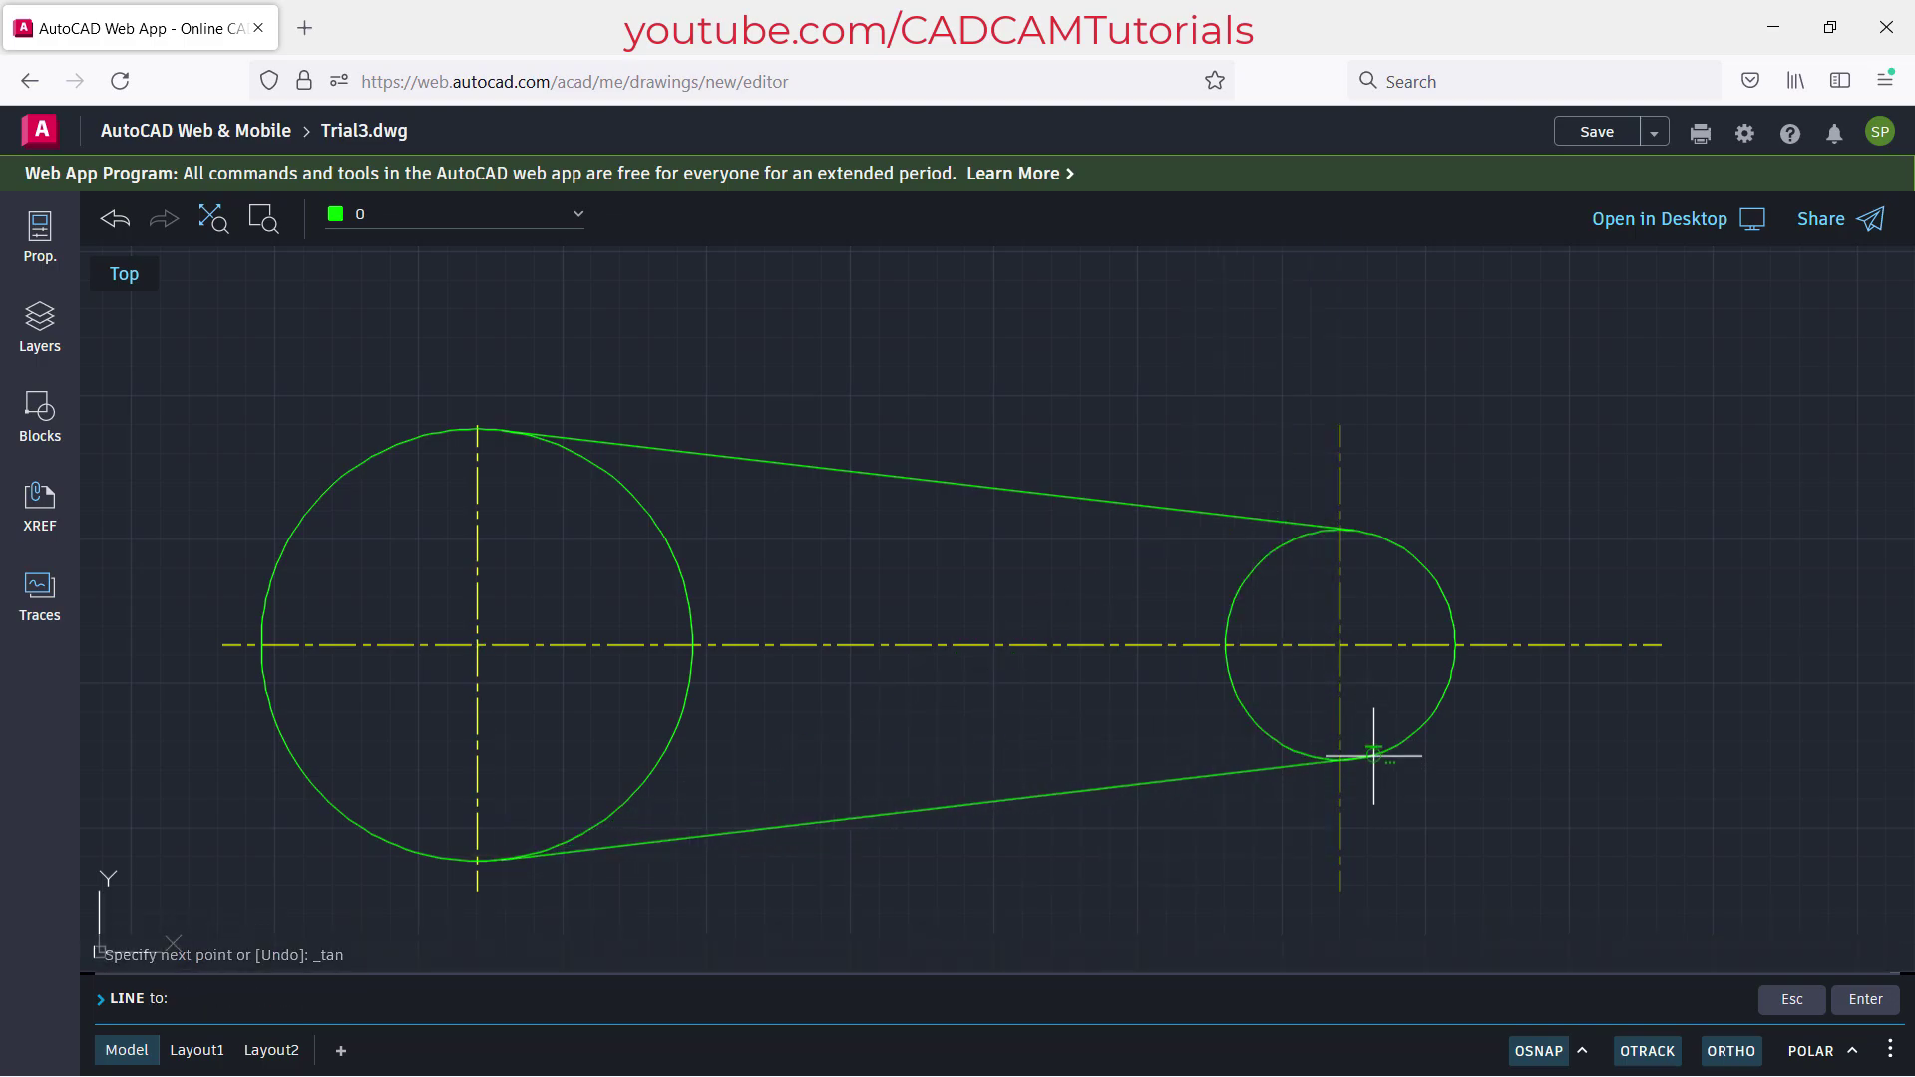
left_click(1374, 772)
right_click(1044, 726)
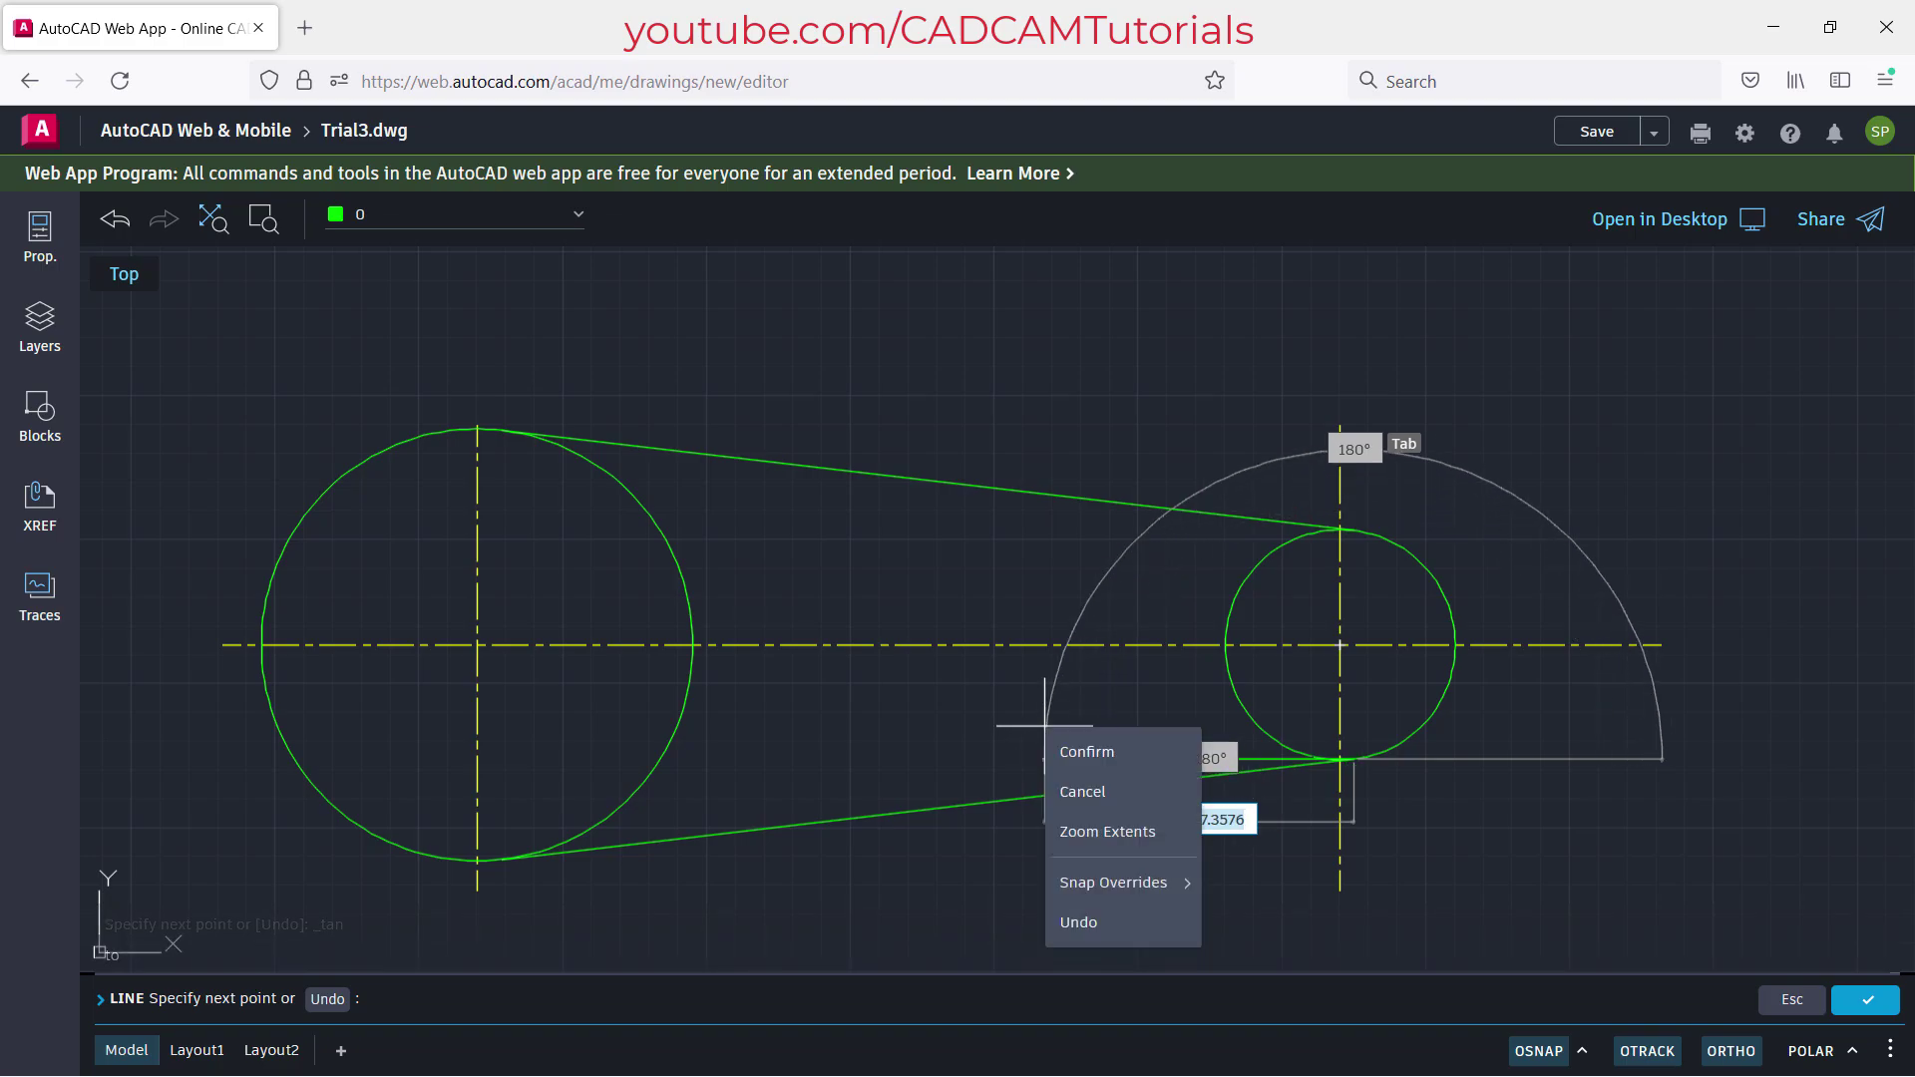
left_click(1089, 753)
middle_click_drag(931, 709, 997, 679)
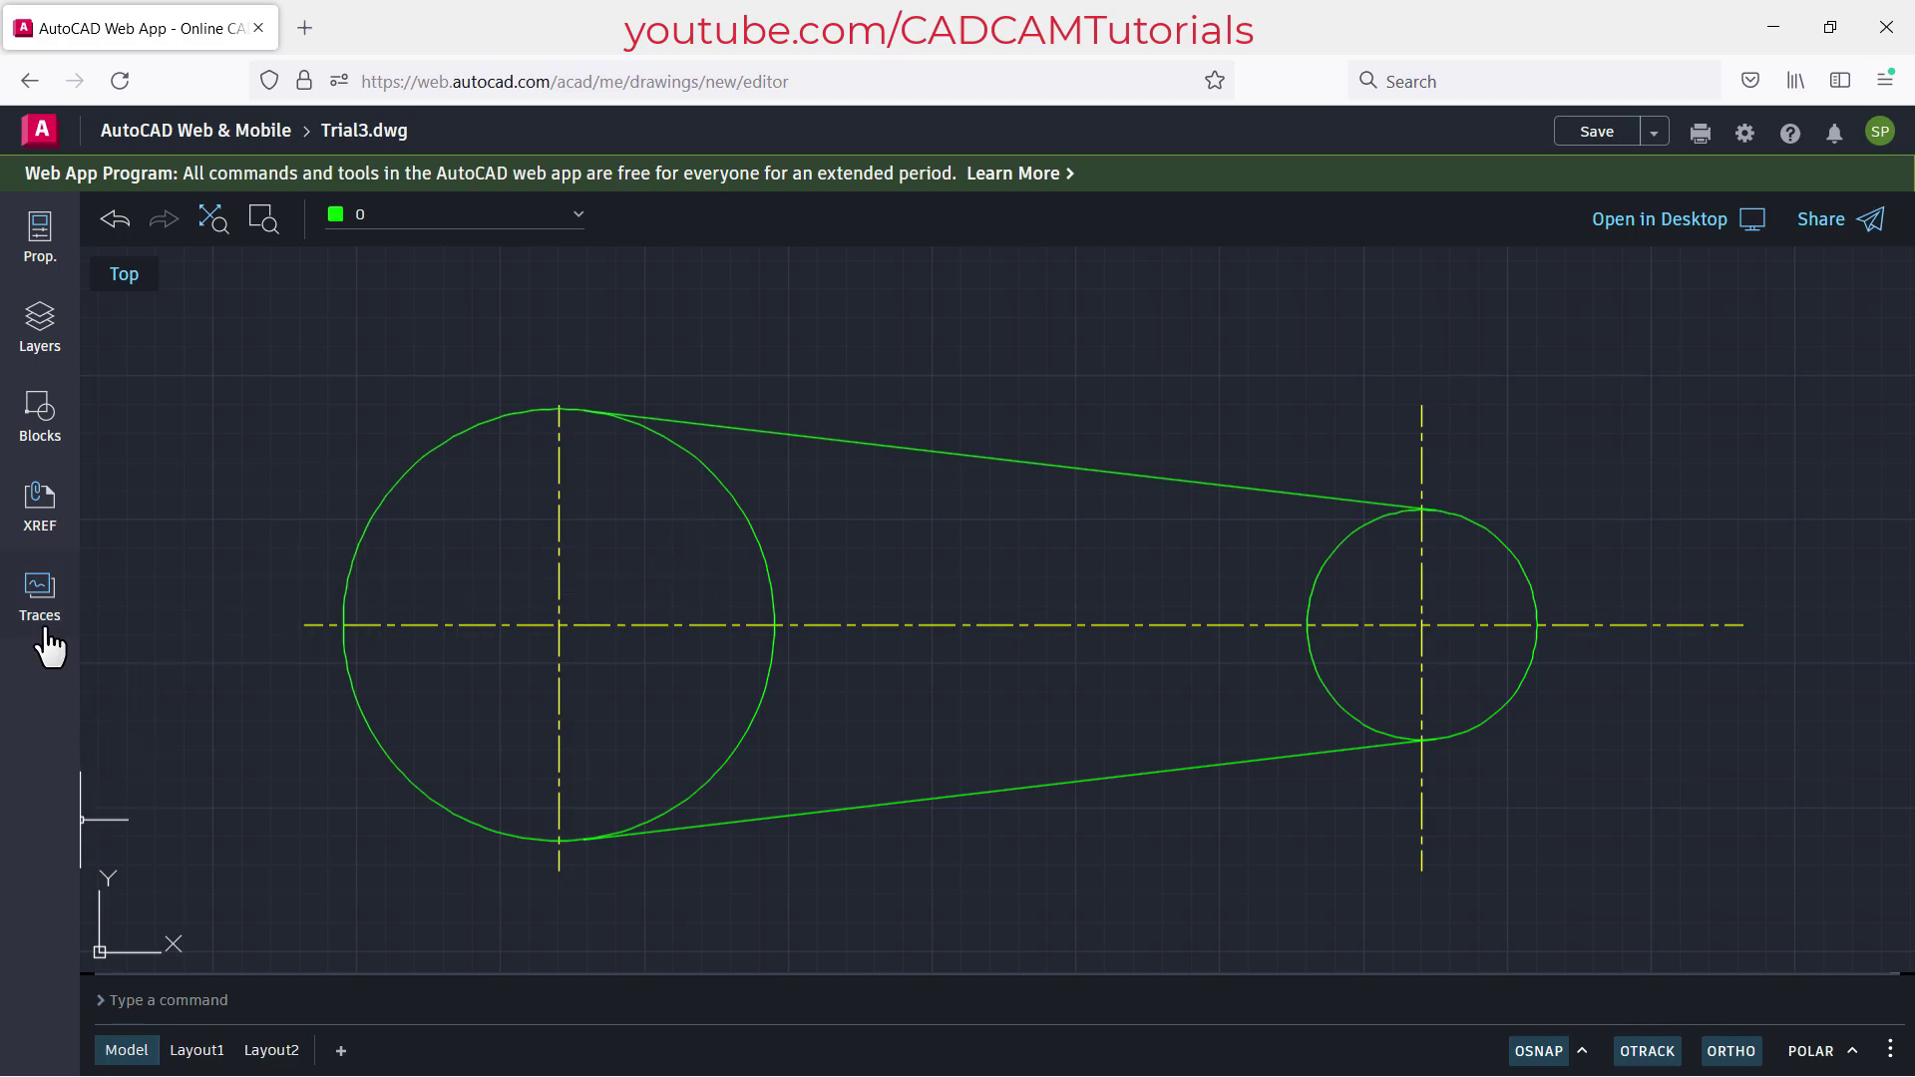
Trim the large circle's two right arcs and the small circle's inner arc, then close External References
left_click(38, 520)
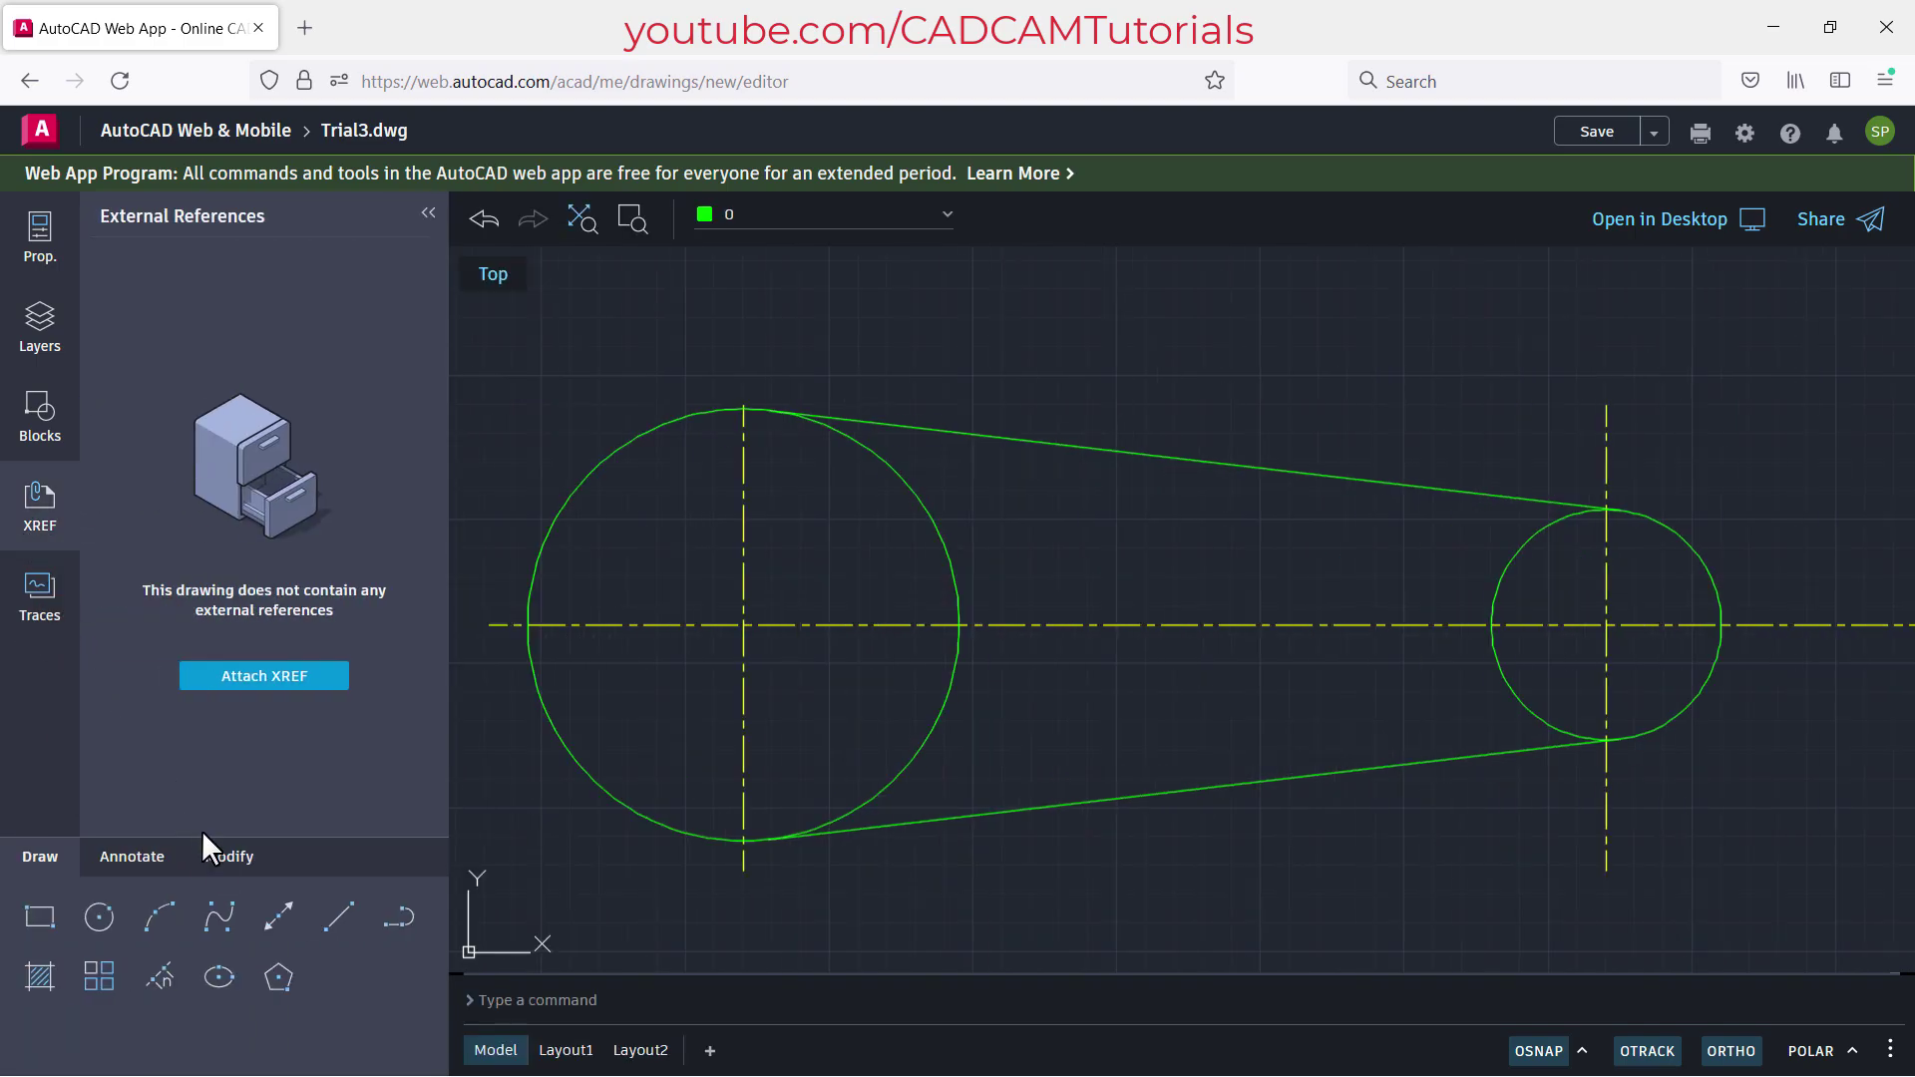
left_click(229, 864)
left_click(398, 921)
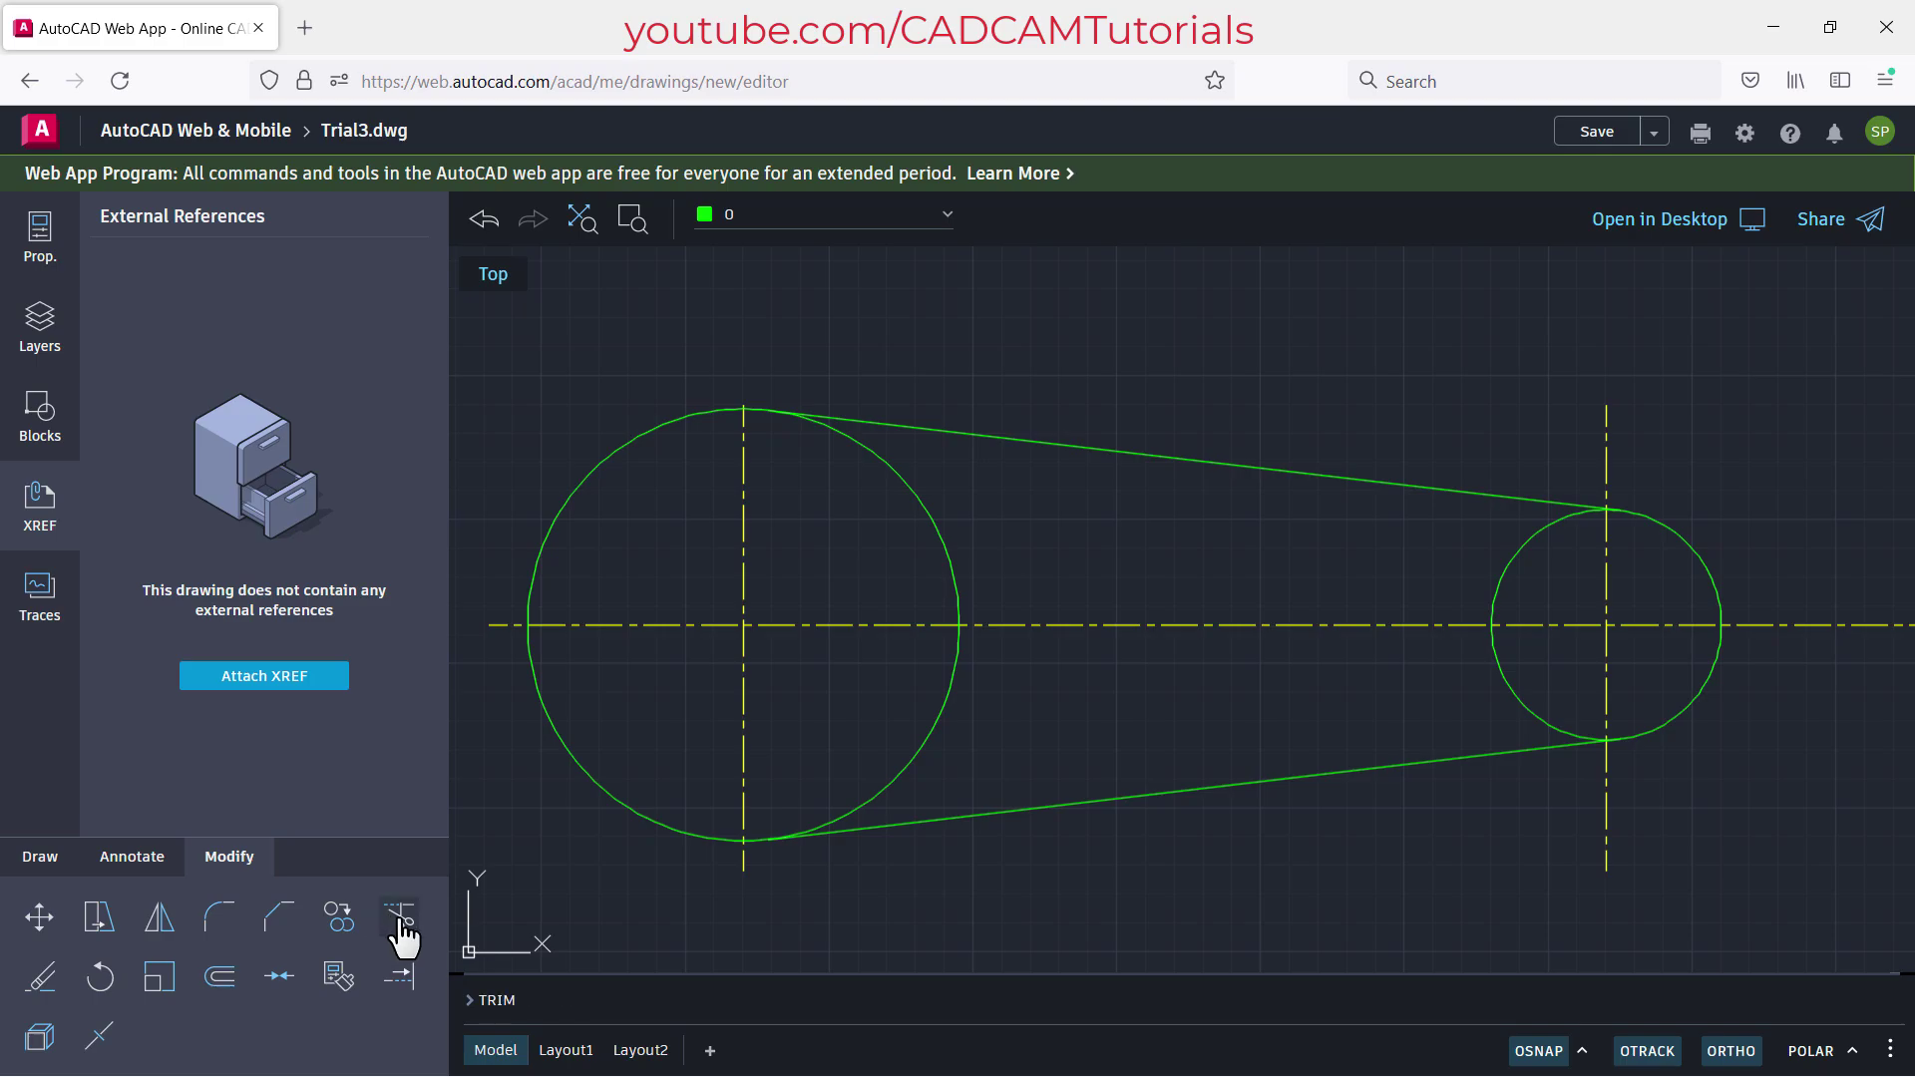
left_click(930, 733)
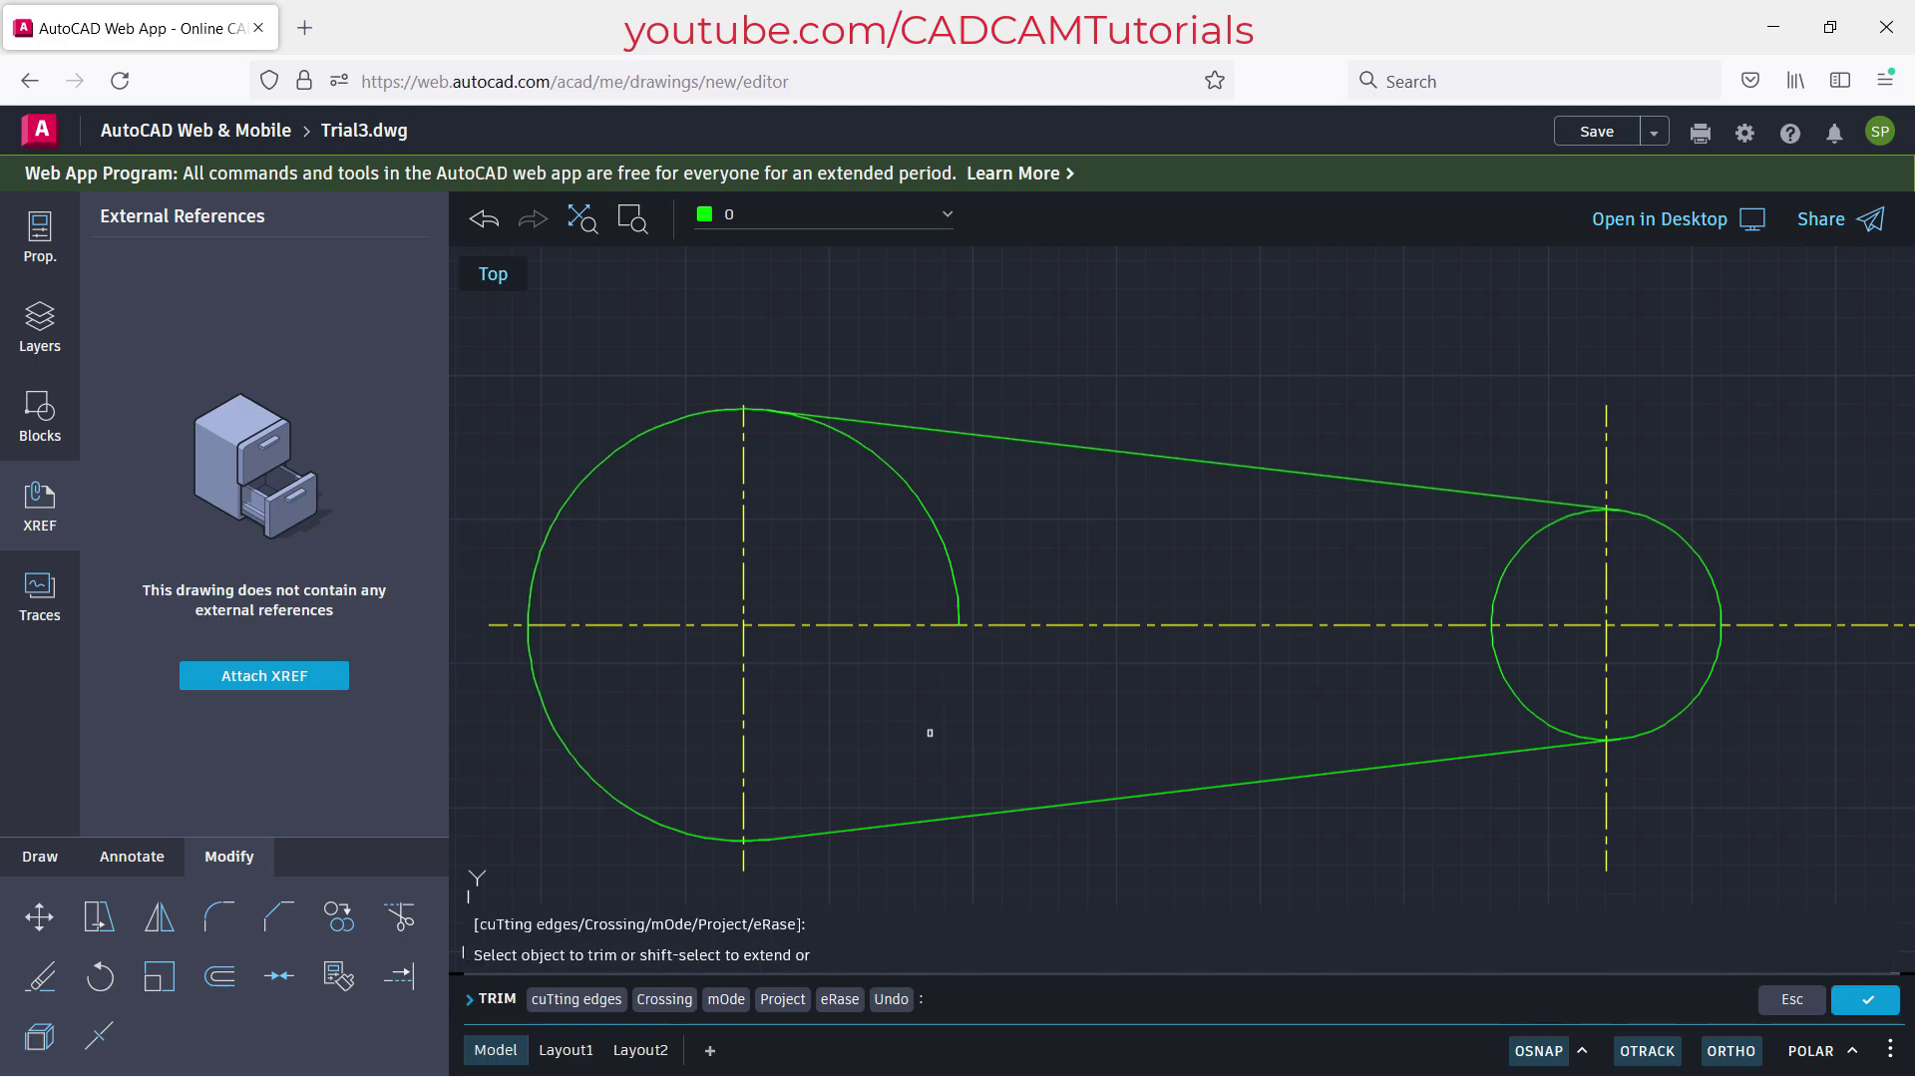
left_click(953, 572)
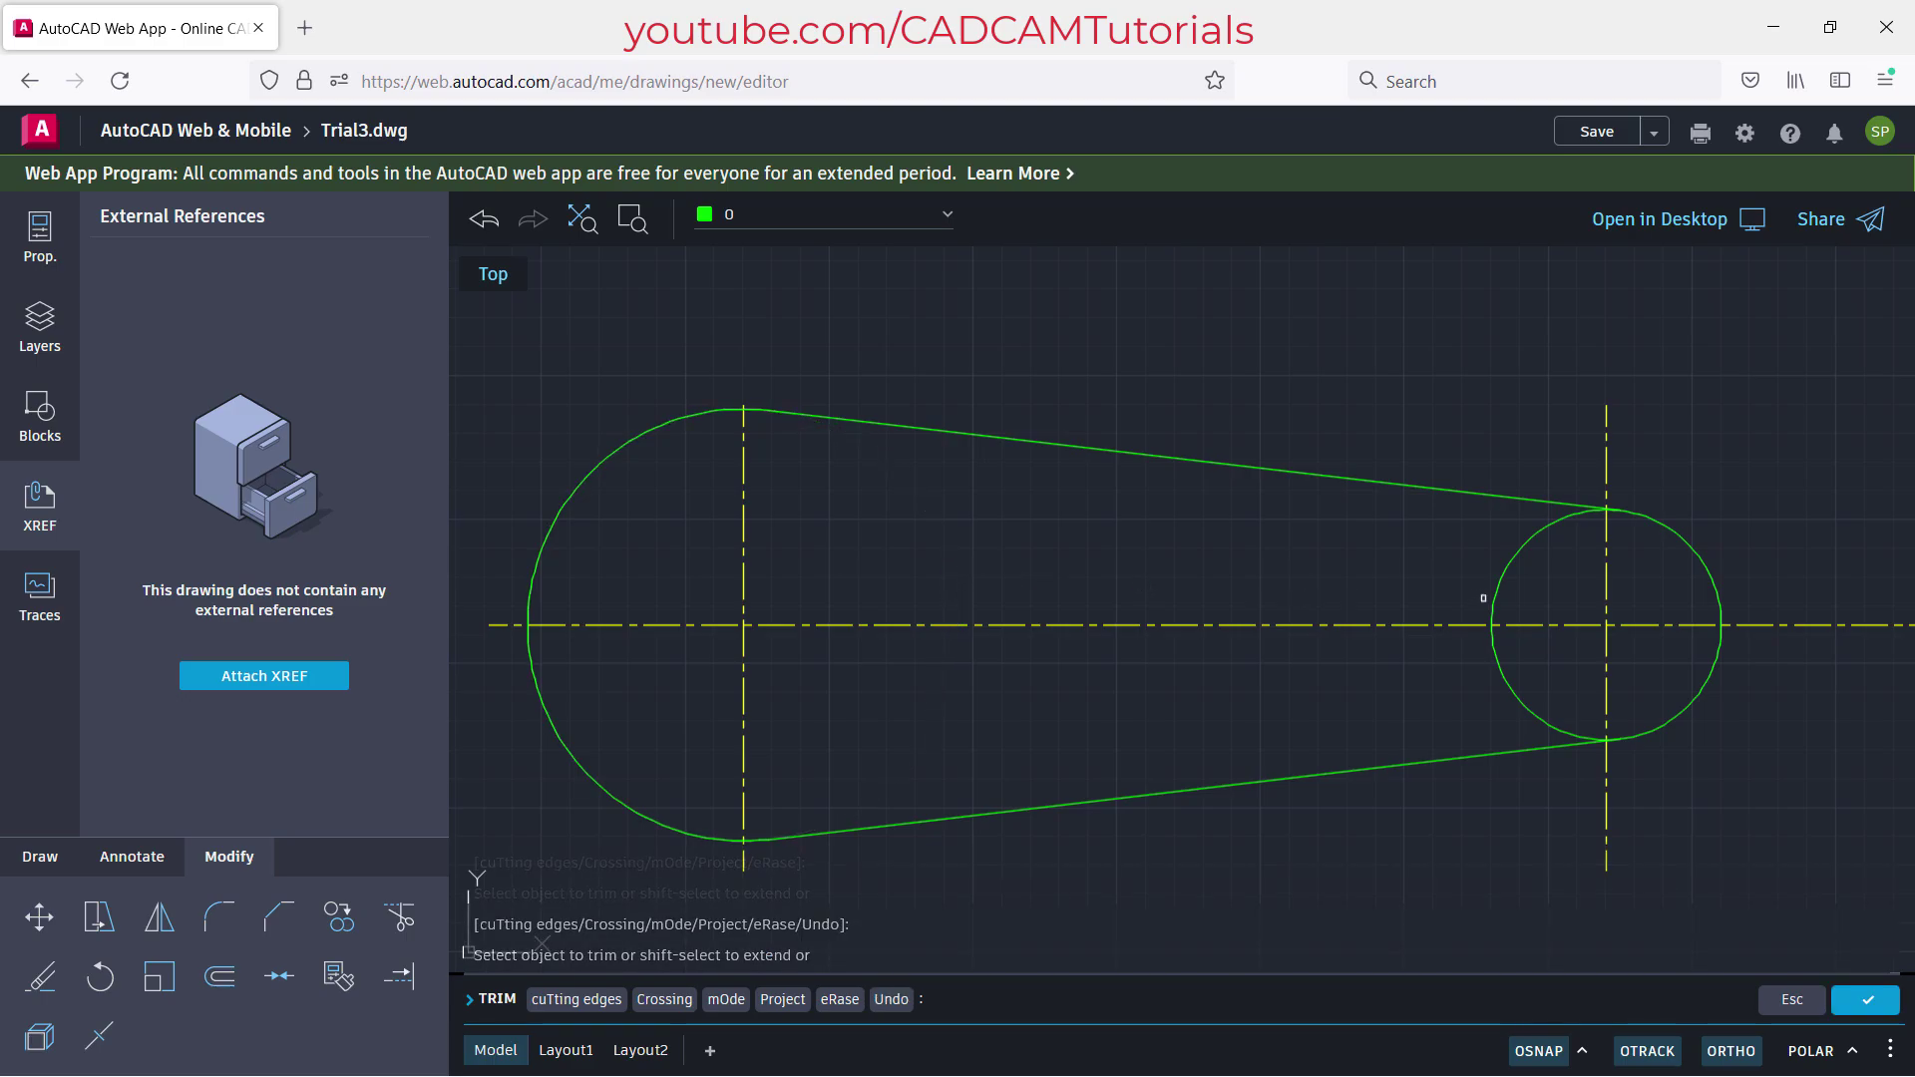
left_click(1496, 671)
right_click(1255, 701)
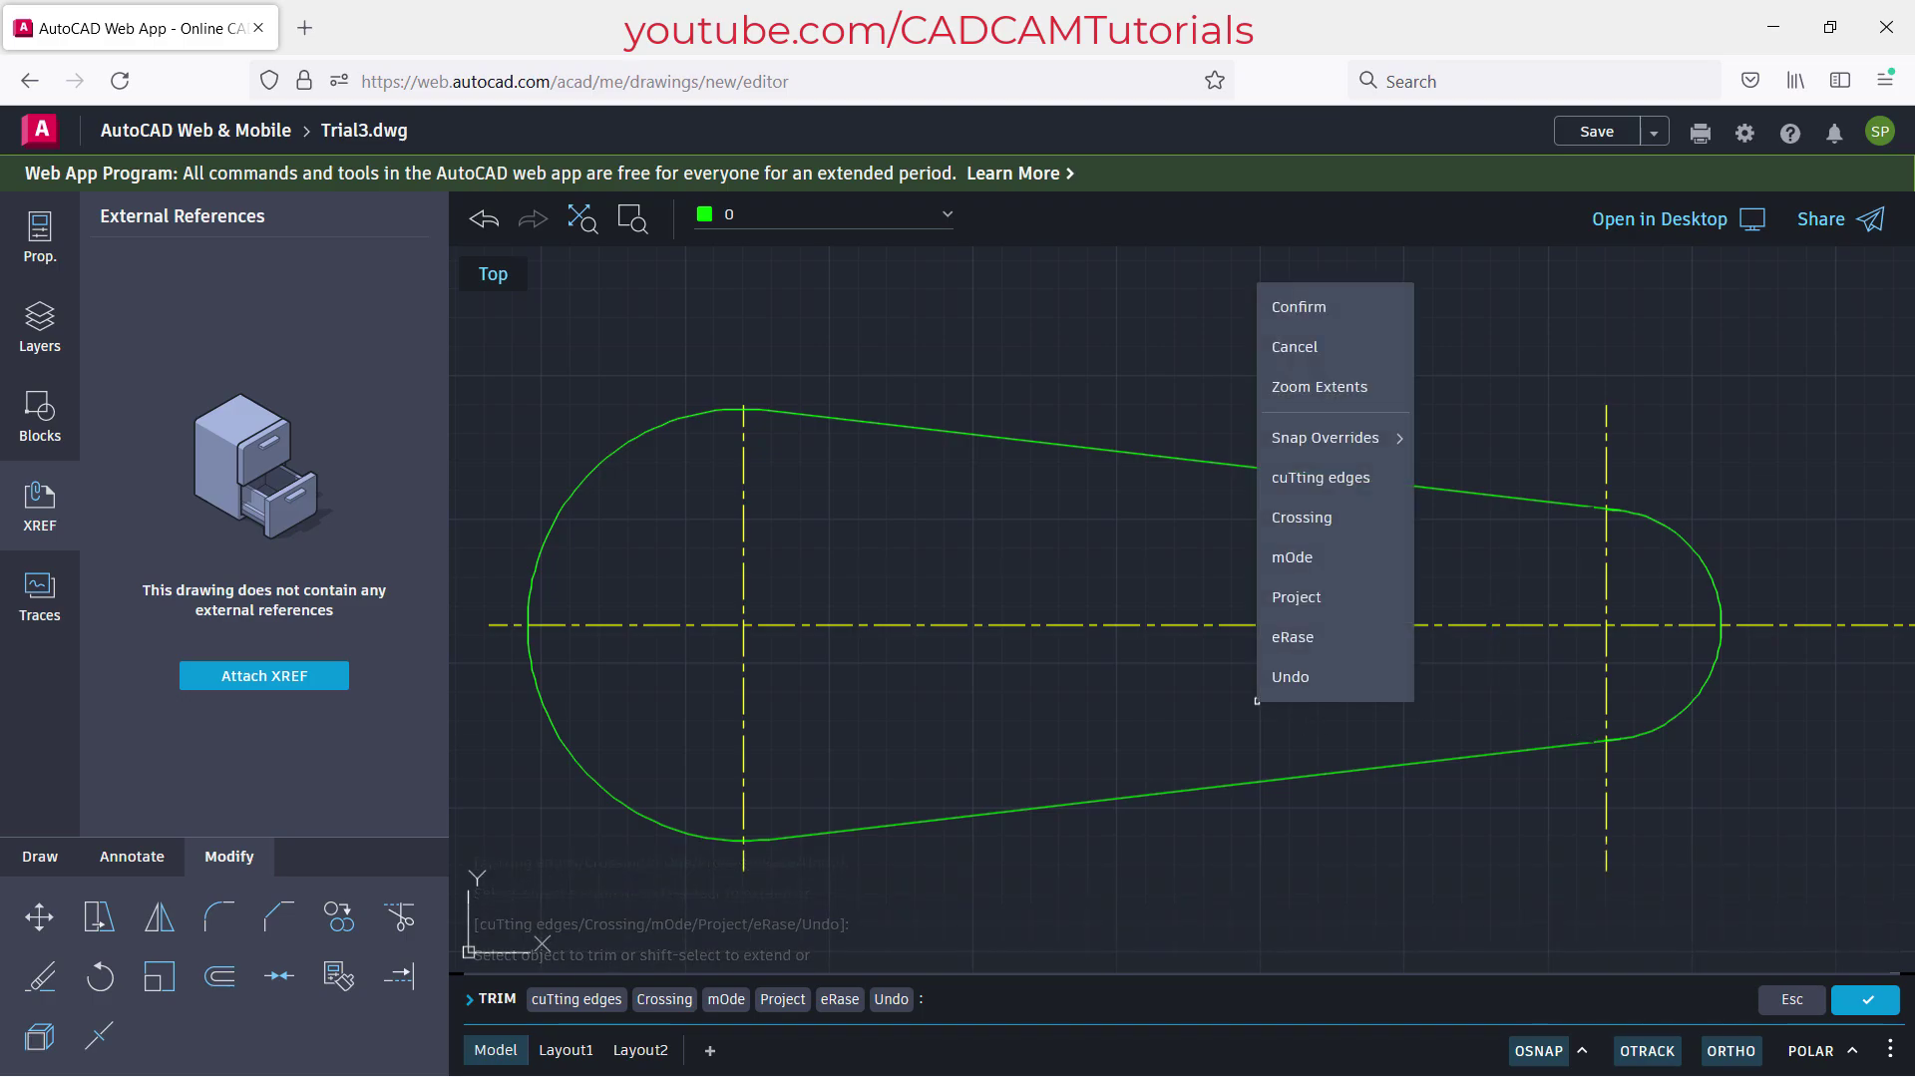
left_click(1293, 347)
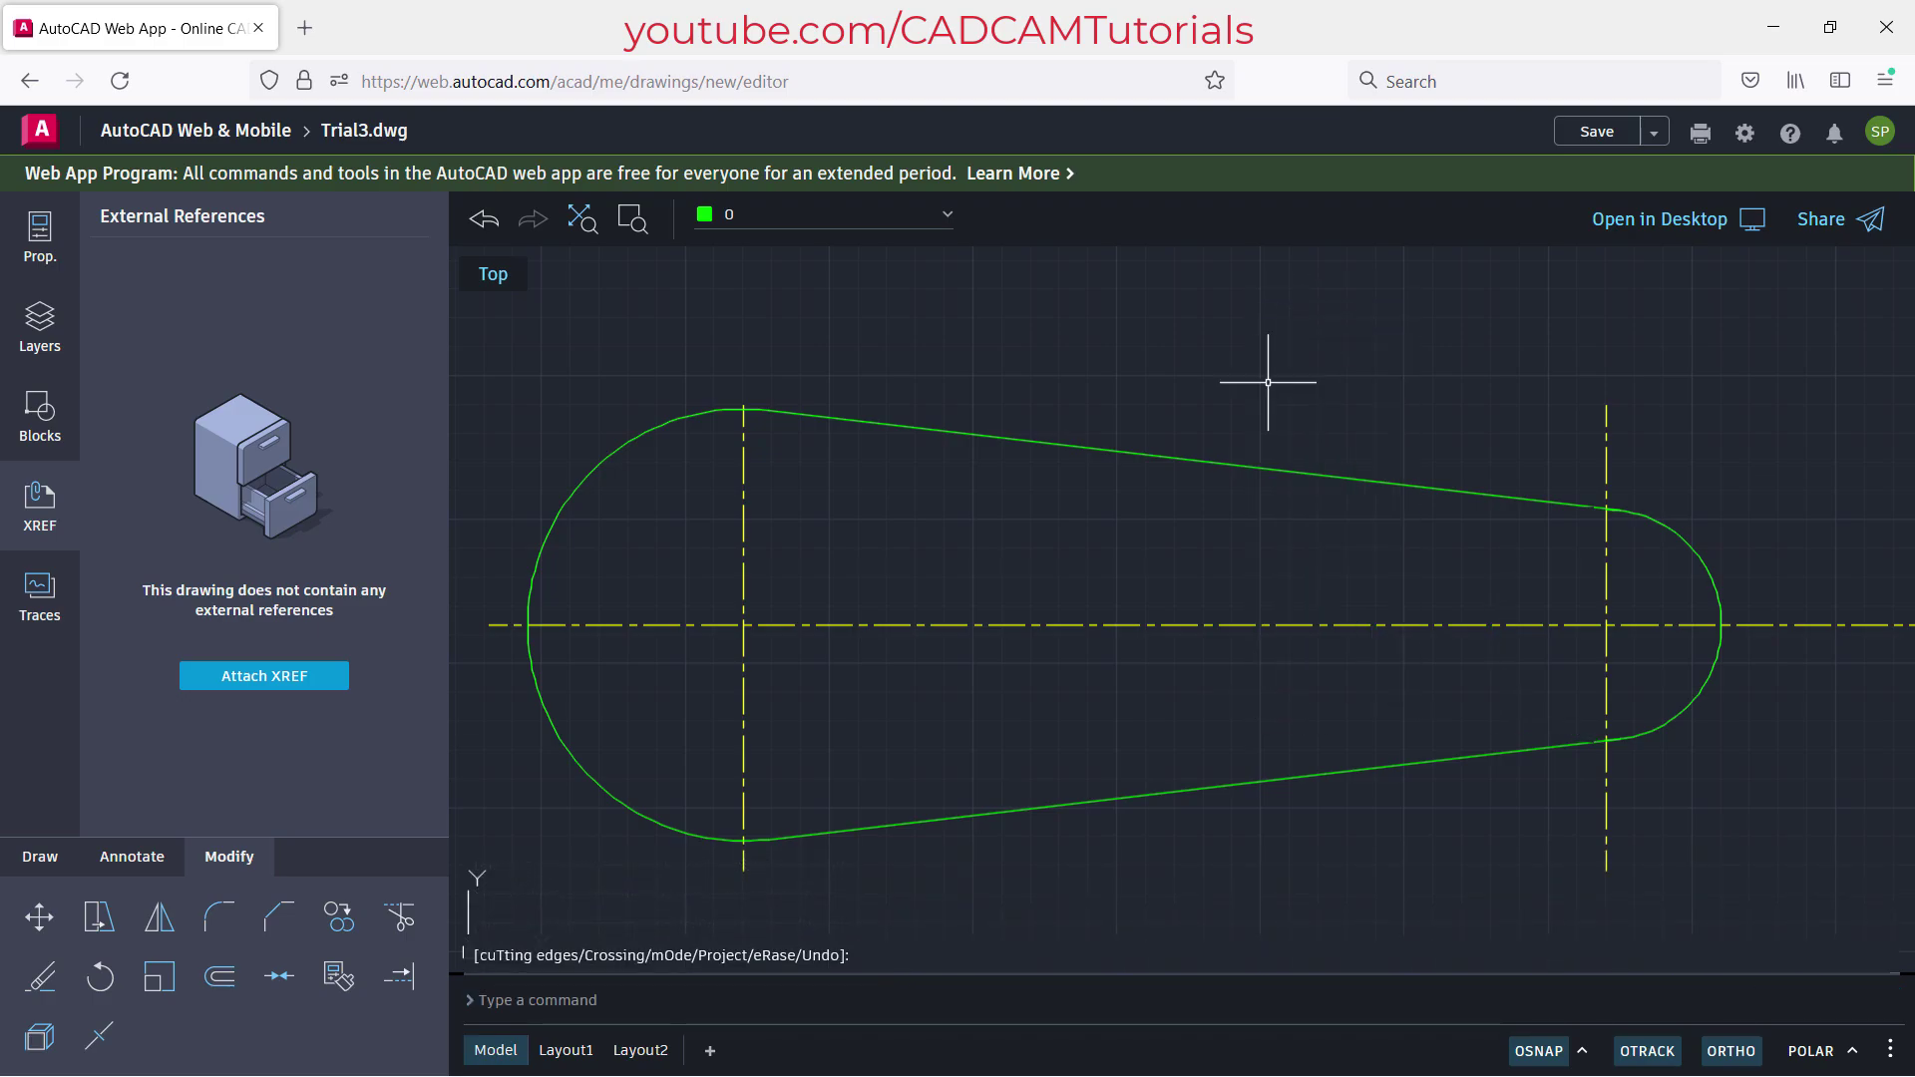
left_click(45, 511)
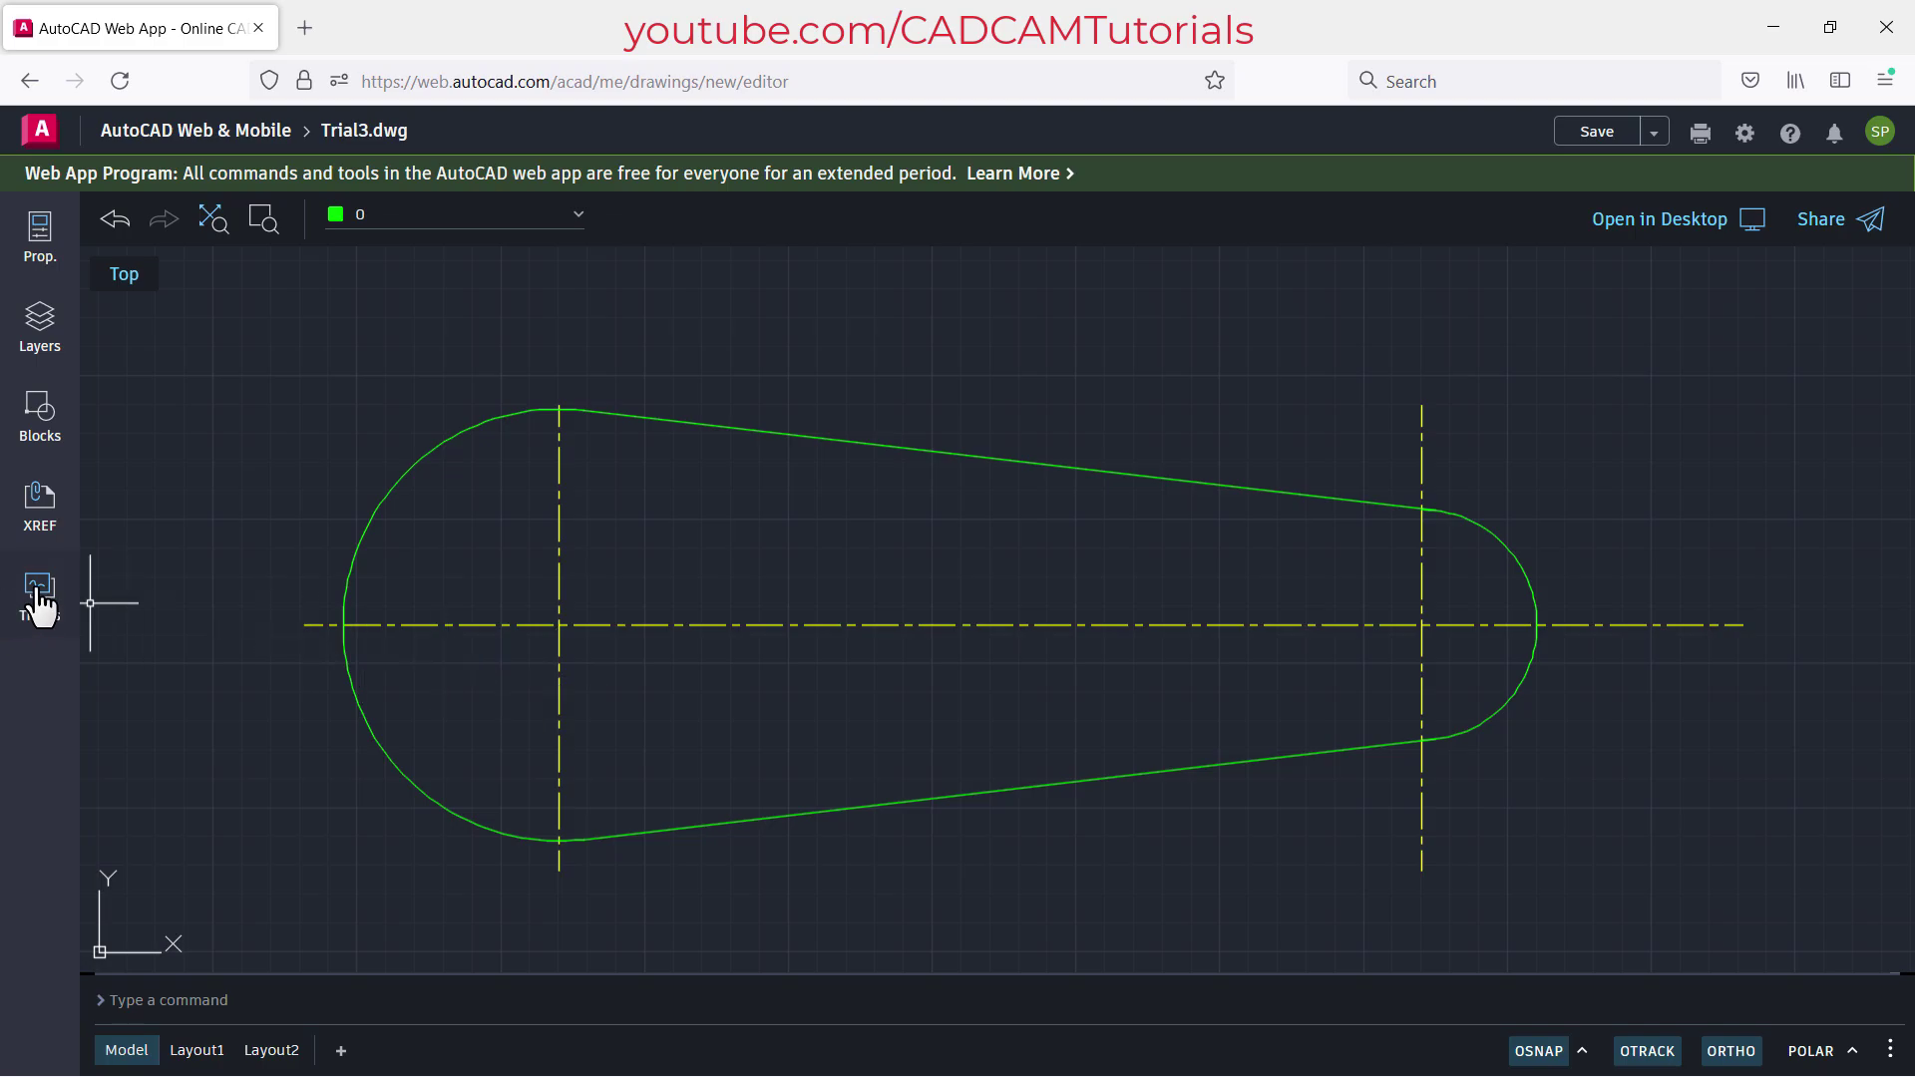
left_click(40, 596)
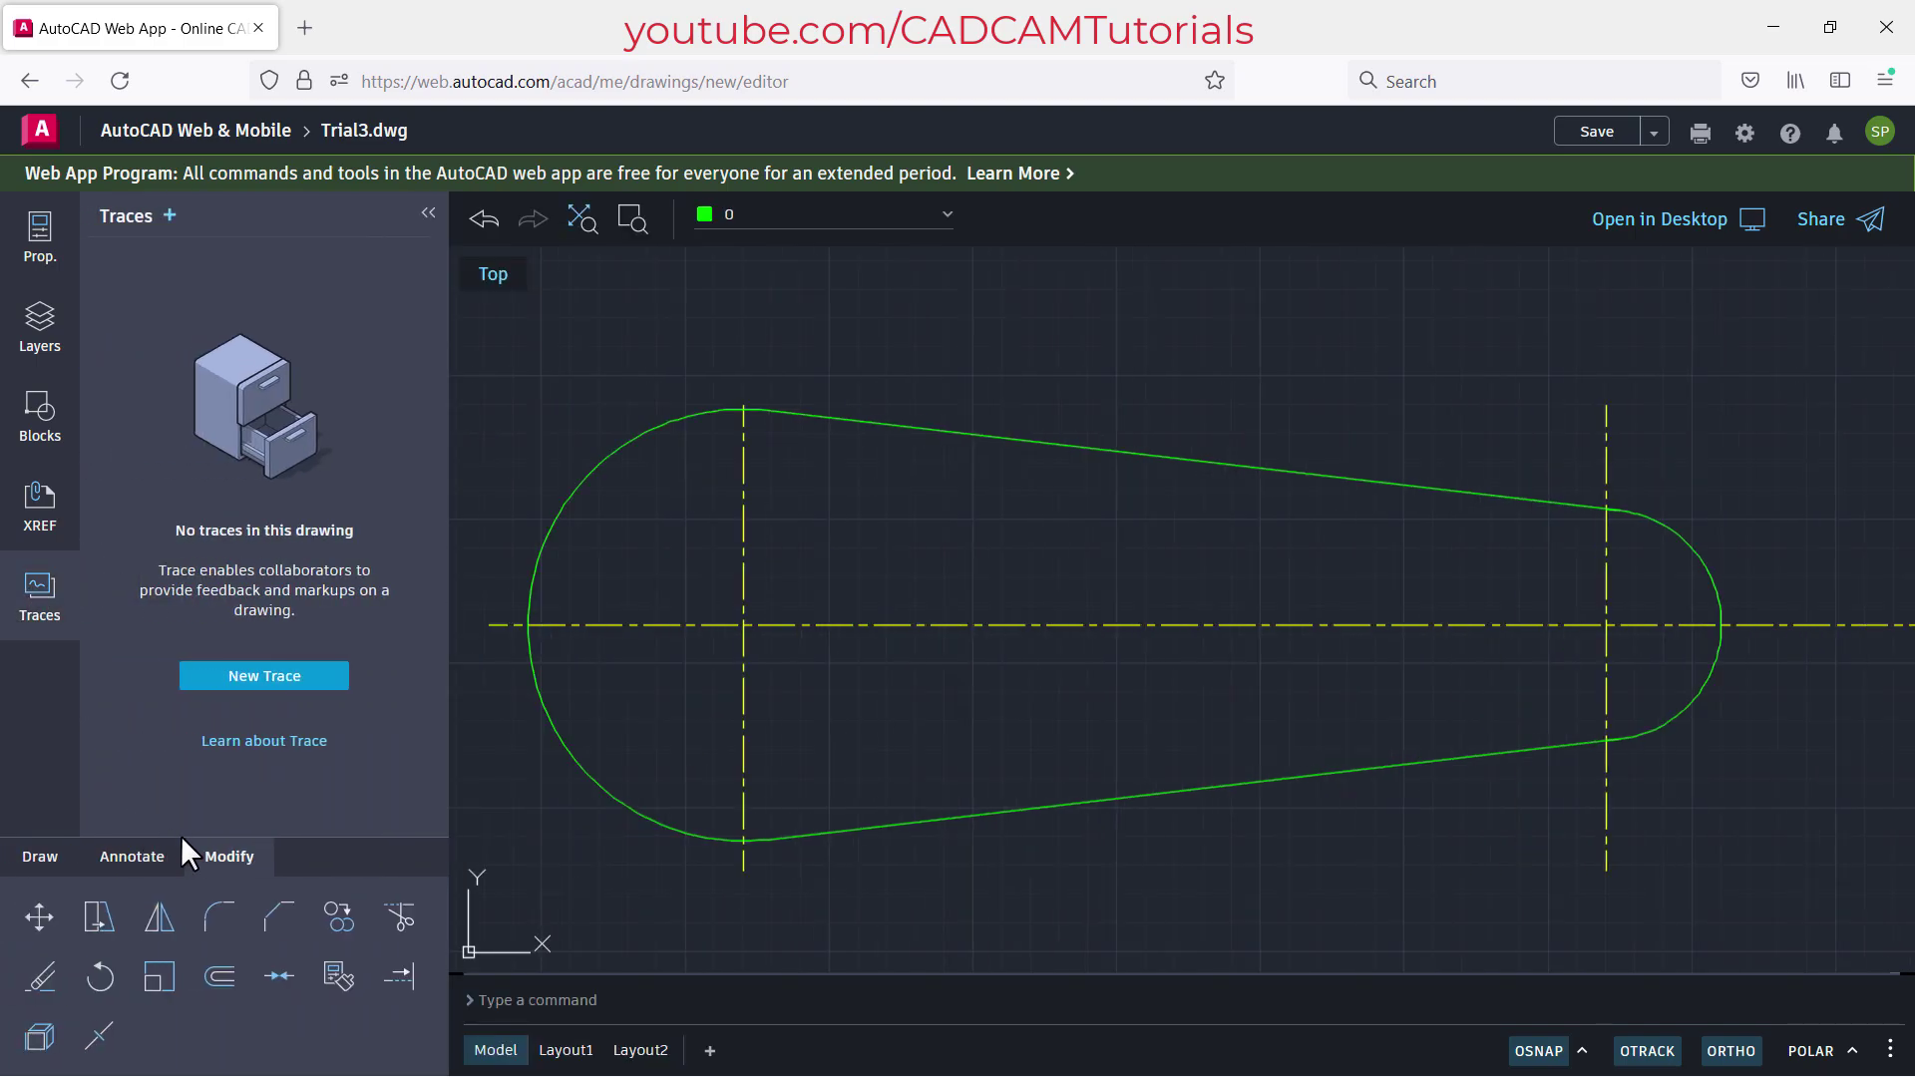
Add the 300 linear dimension between the two centre lines, placed below the outline
left_click(137, 857)
left_click(159, 918)
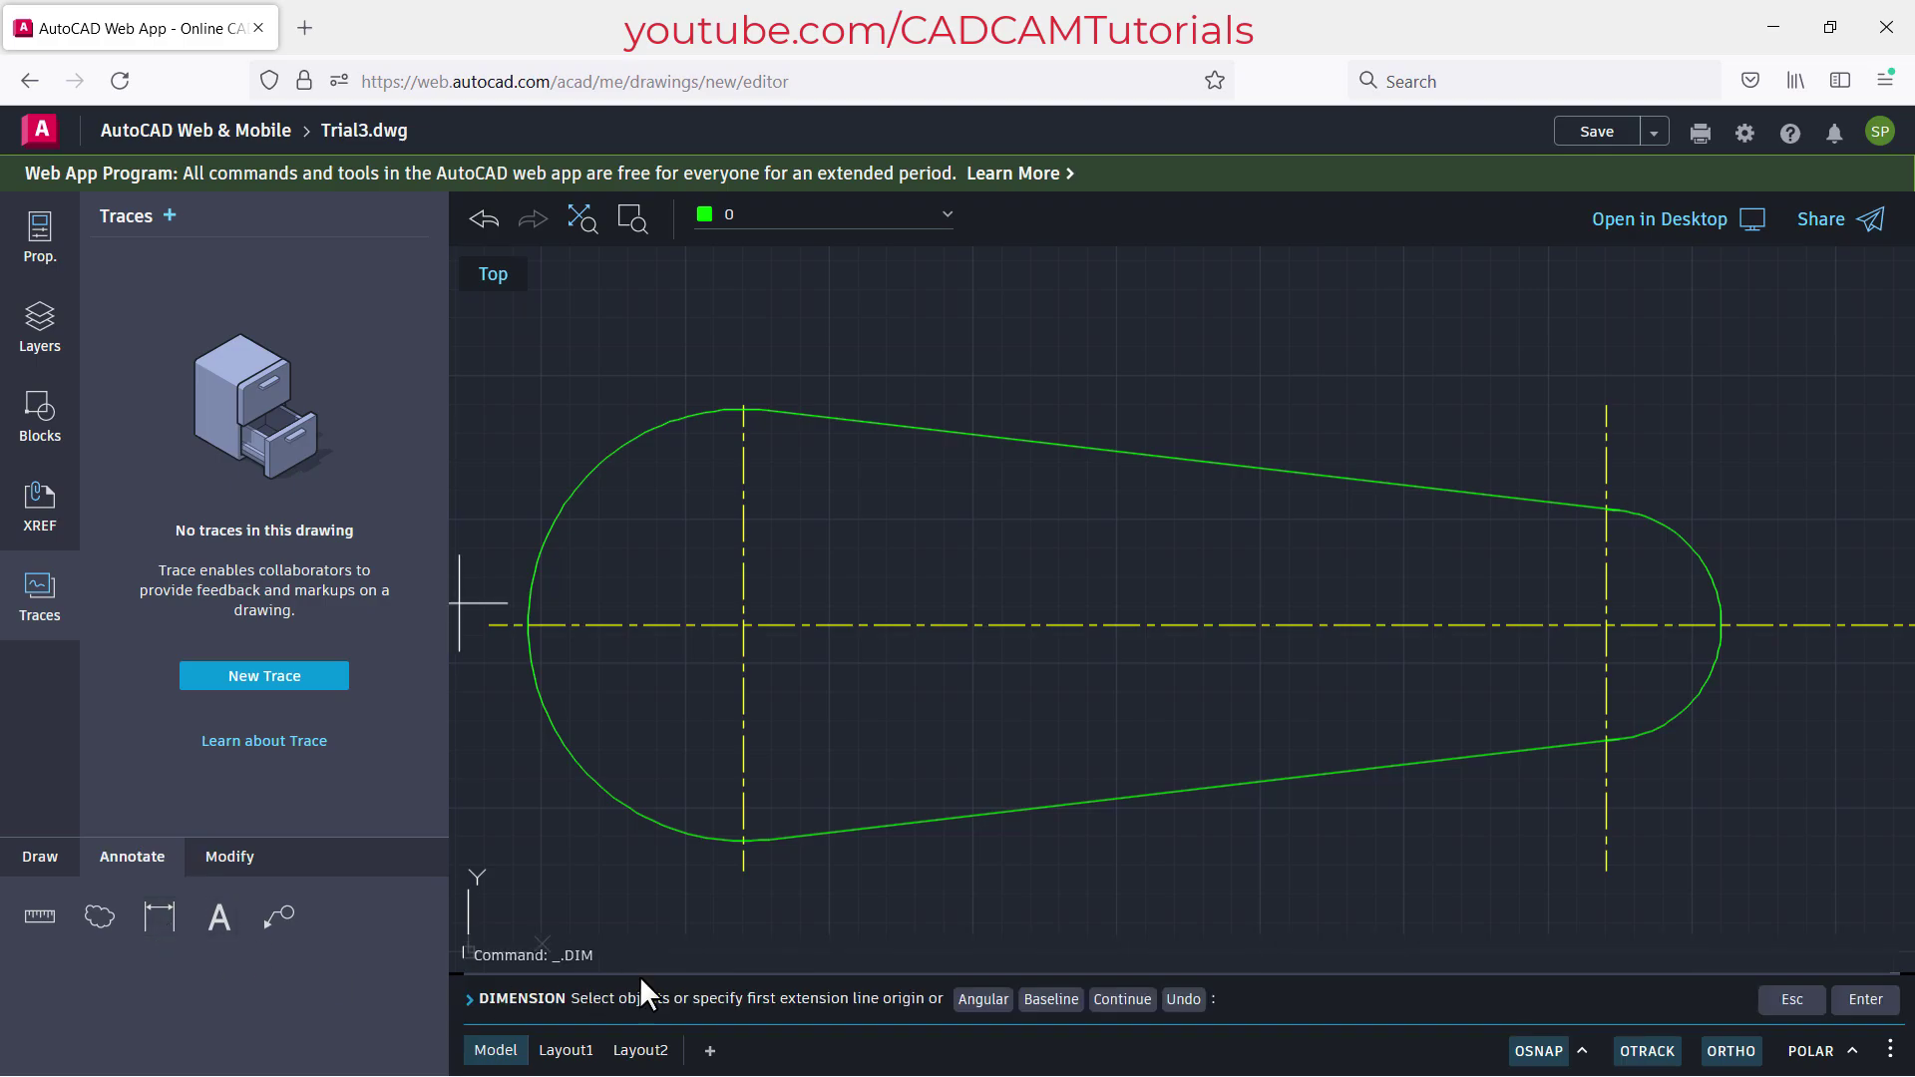
left_click(745, 877)
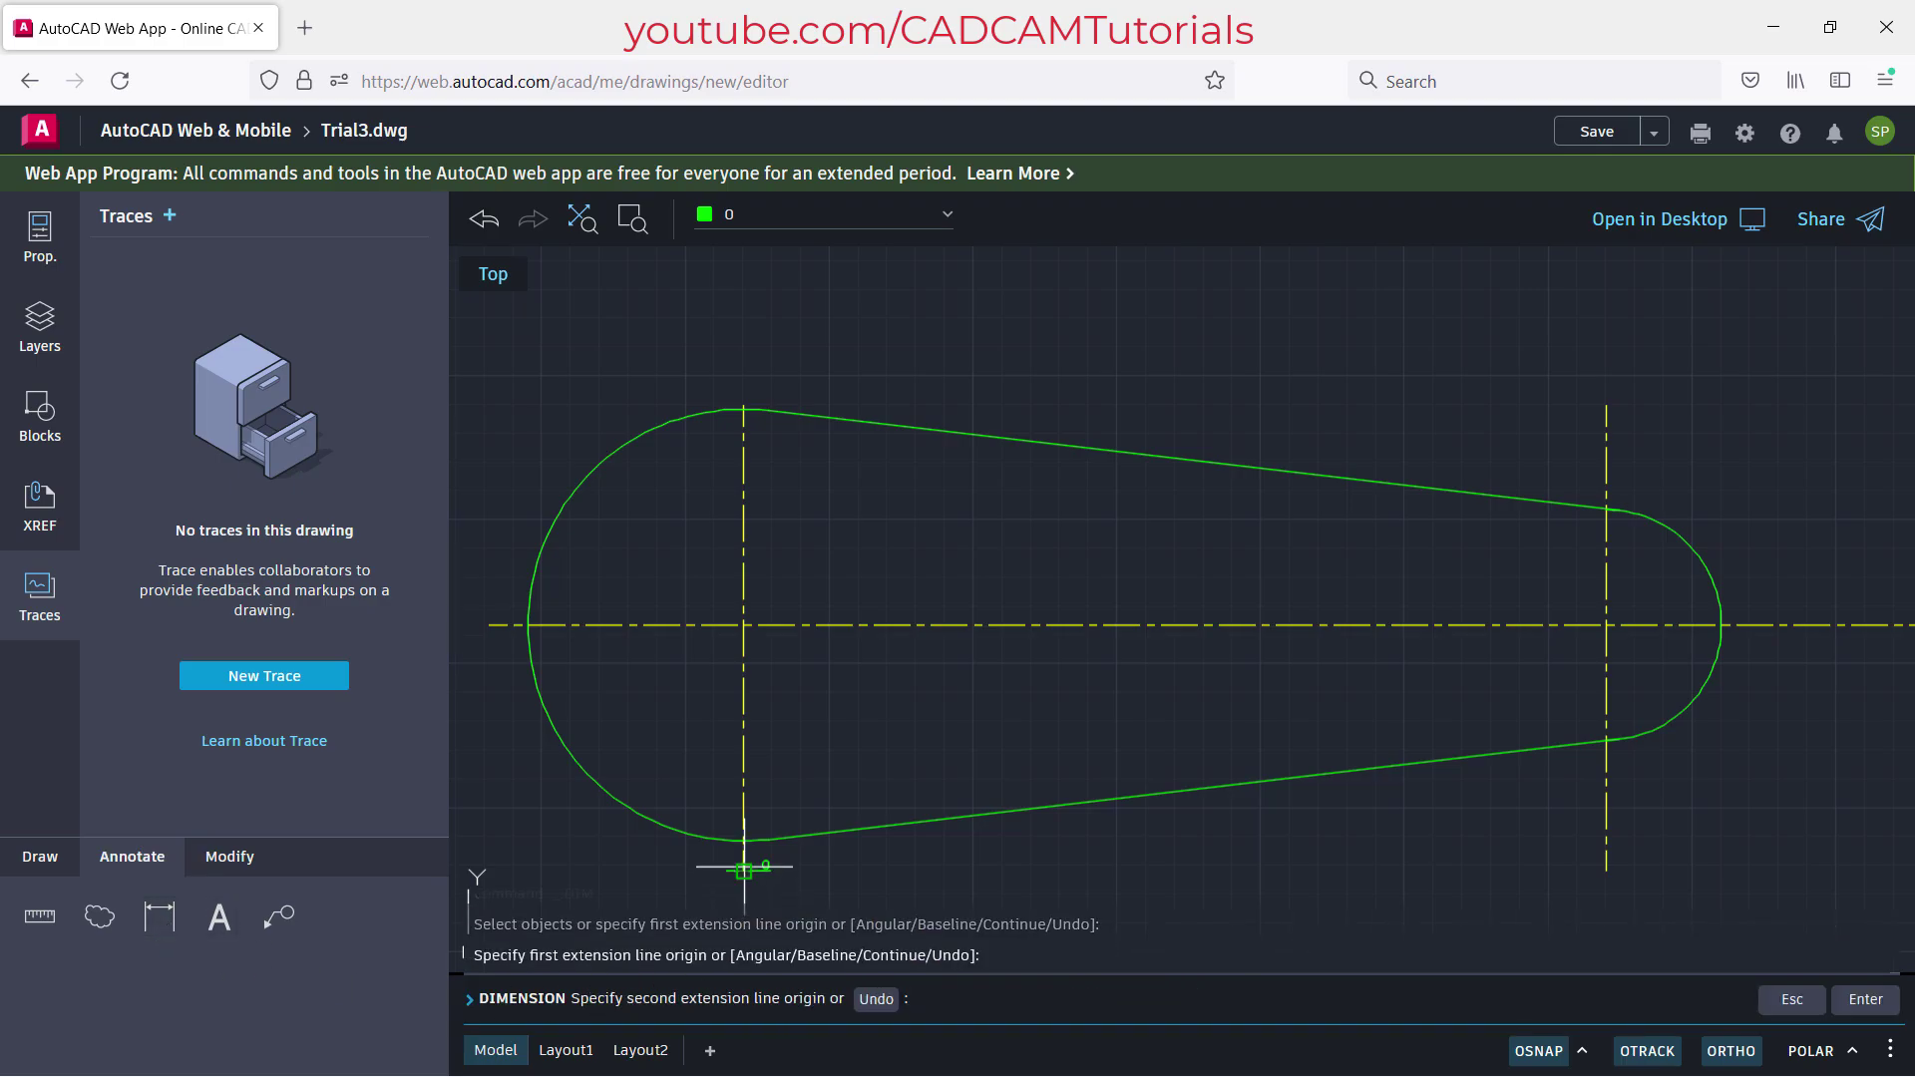
left_click(1605, 872)
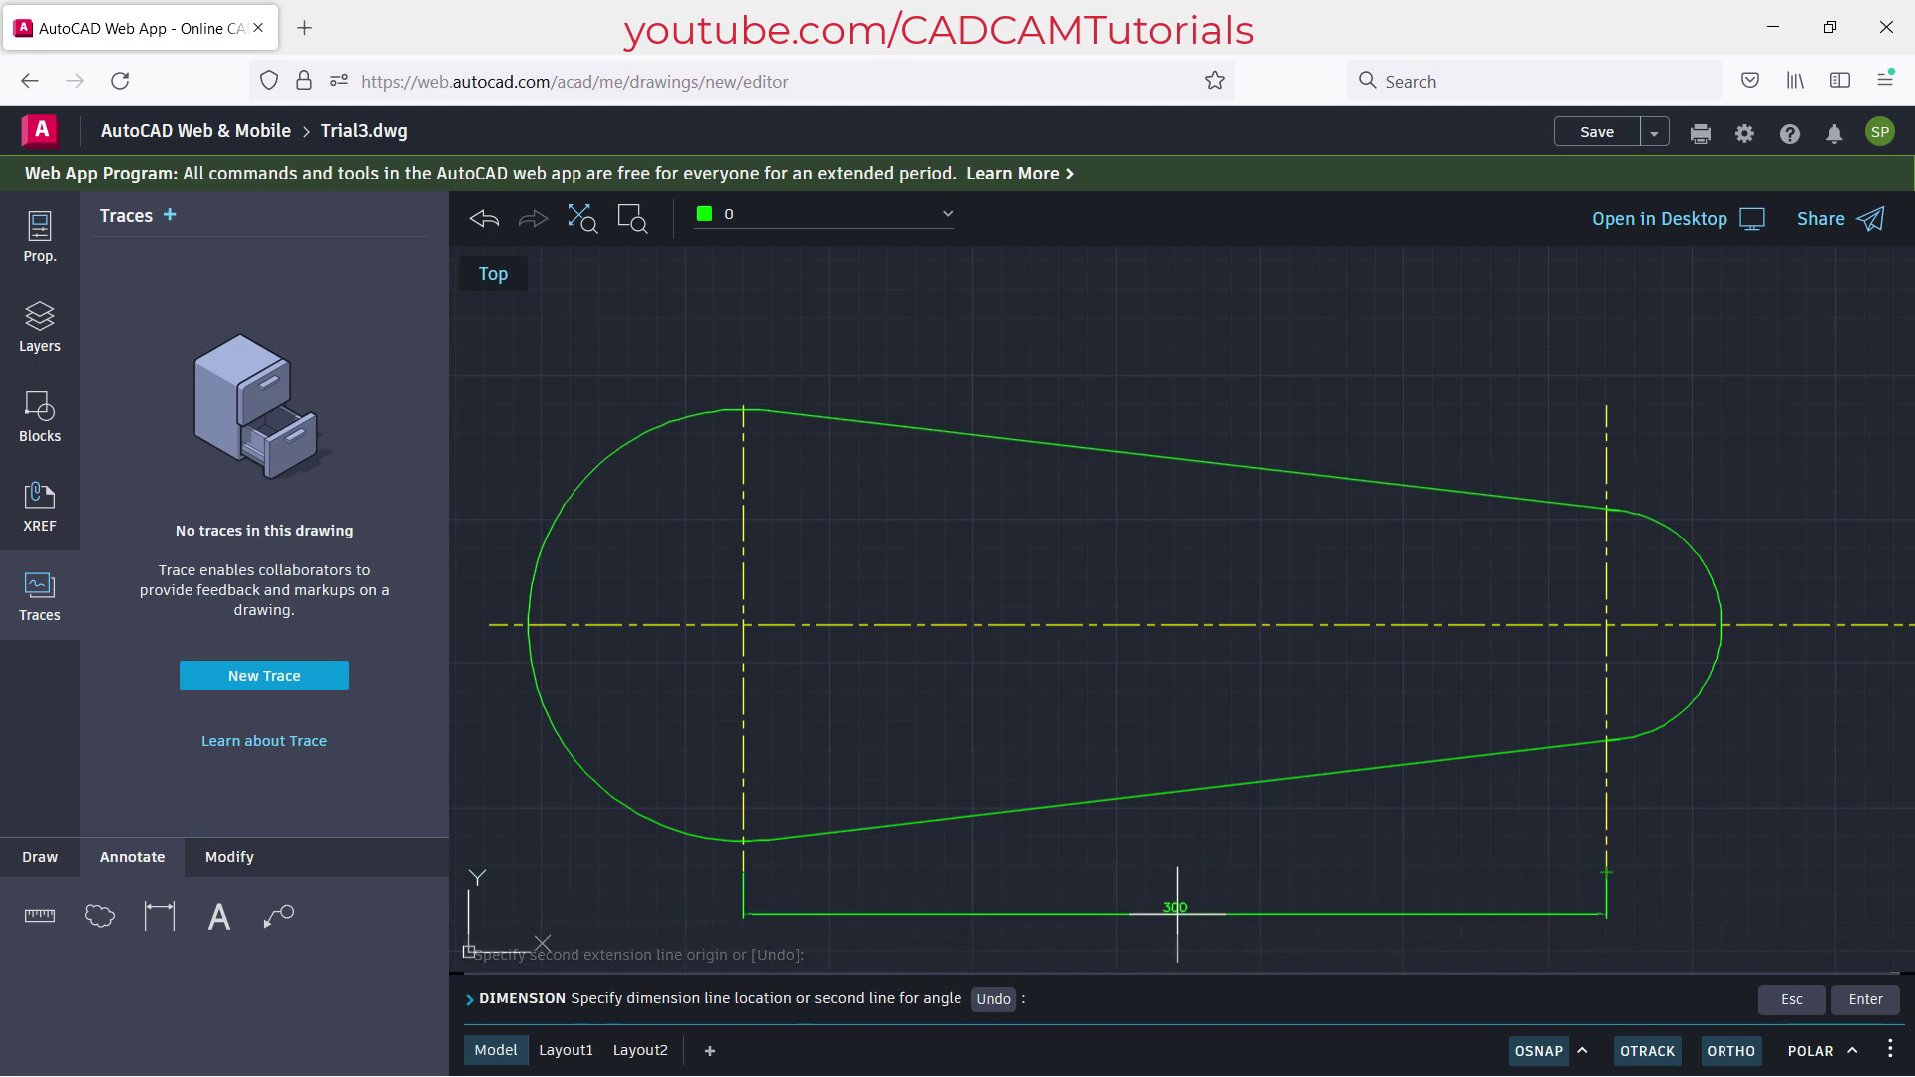
left_click(1177, 903)
mouse_move(1265, 848)
middle_mouse_down()
mouse_move(1243, 738)
mouse_move(1209, 781)
mouse_move(1264, 845)
middle_mouse_up()
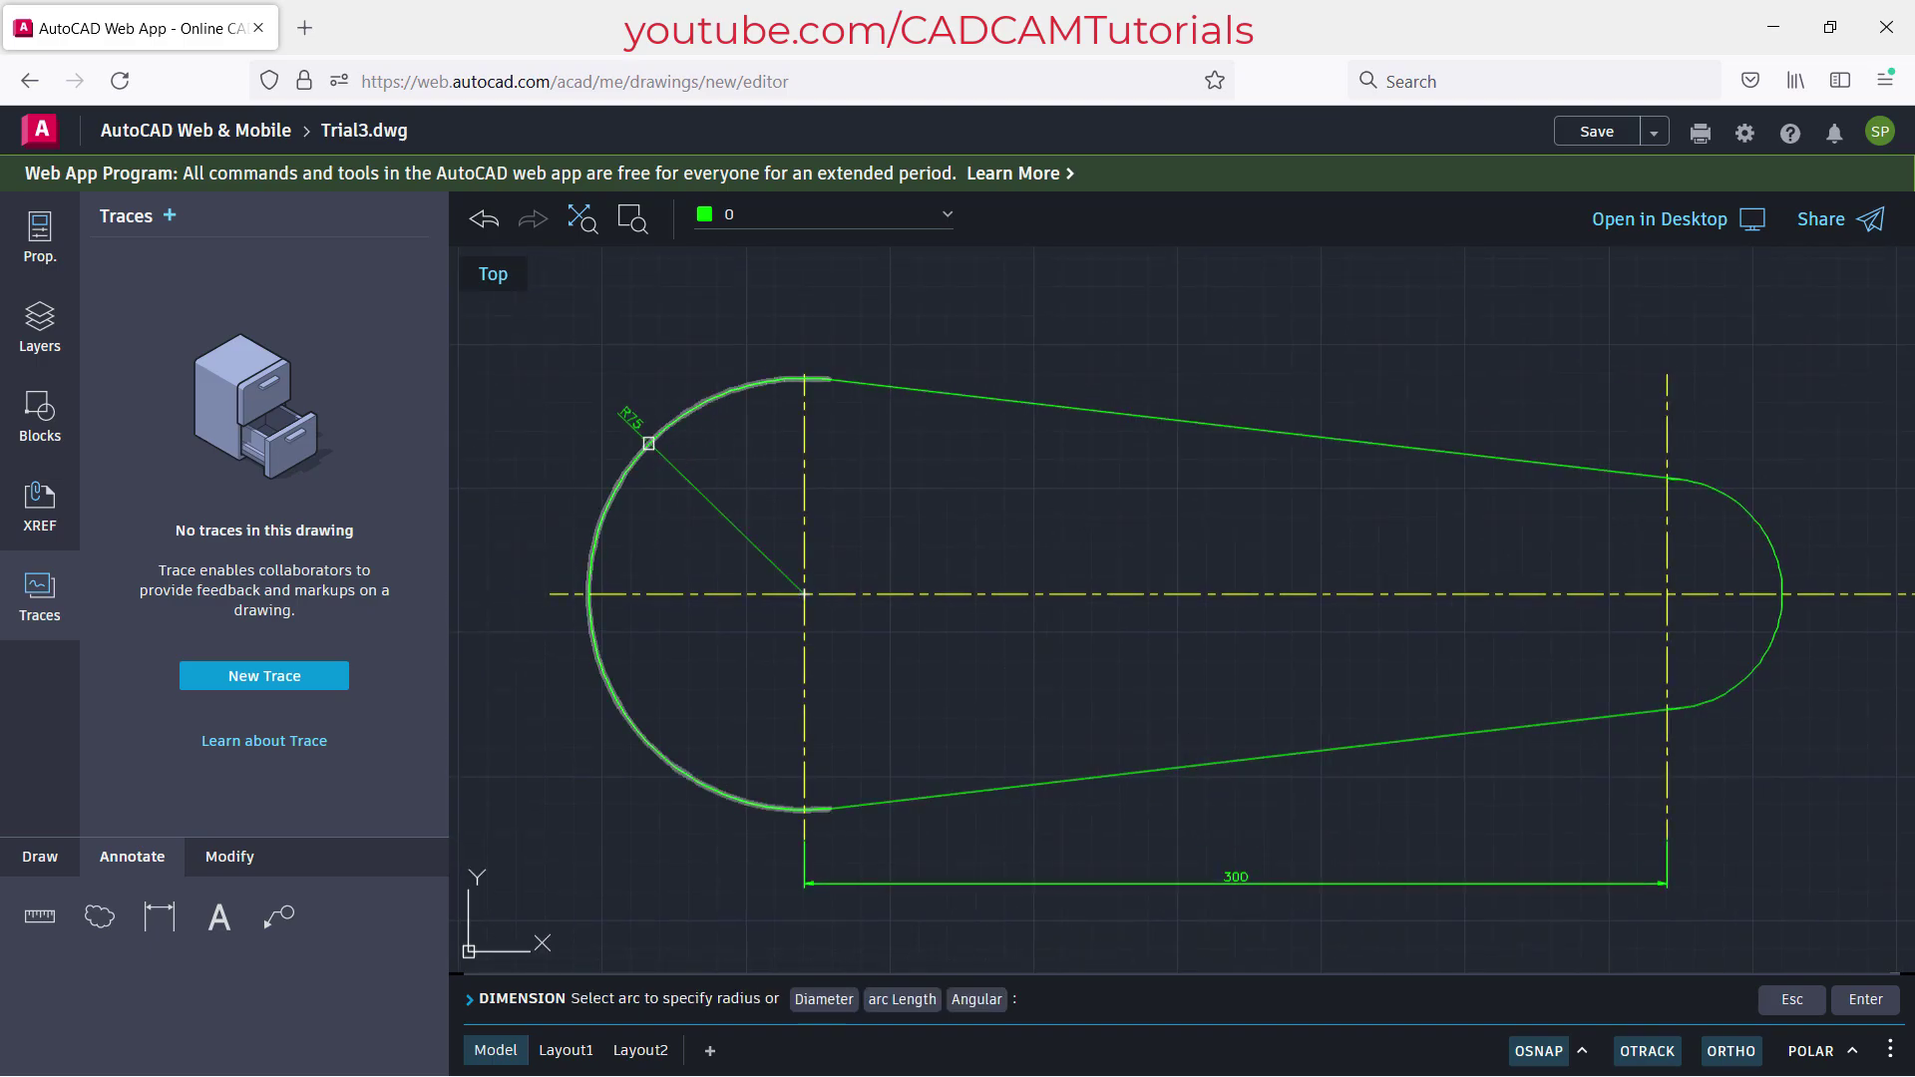
Add radius dimensions R75 on the left arc and R40 on the right arc
left_click(644, 435)
left_click(599, 417)
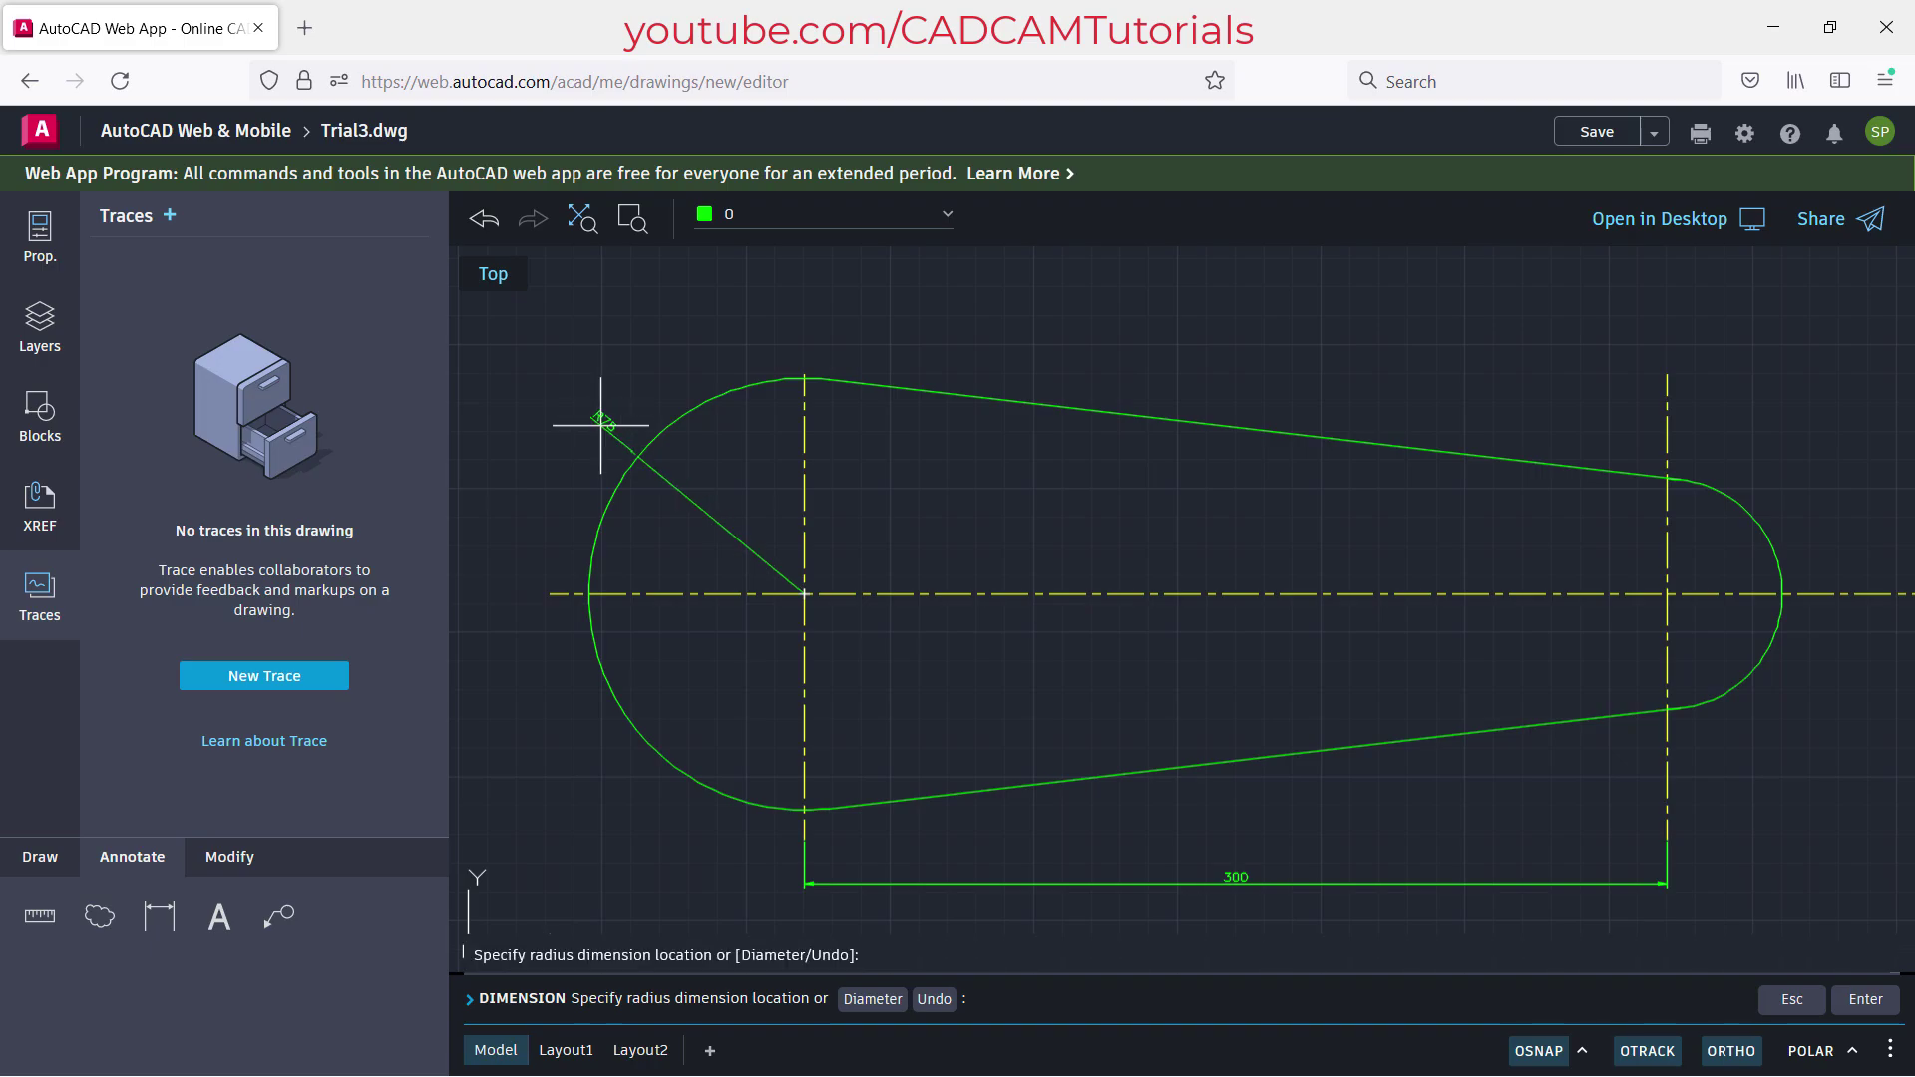
mouse_move(1326, 524)
middle_mouse_down()
mouse_move(1260, 543)
mouse_move(1253, 569)
middle_mouse_up()
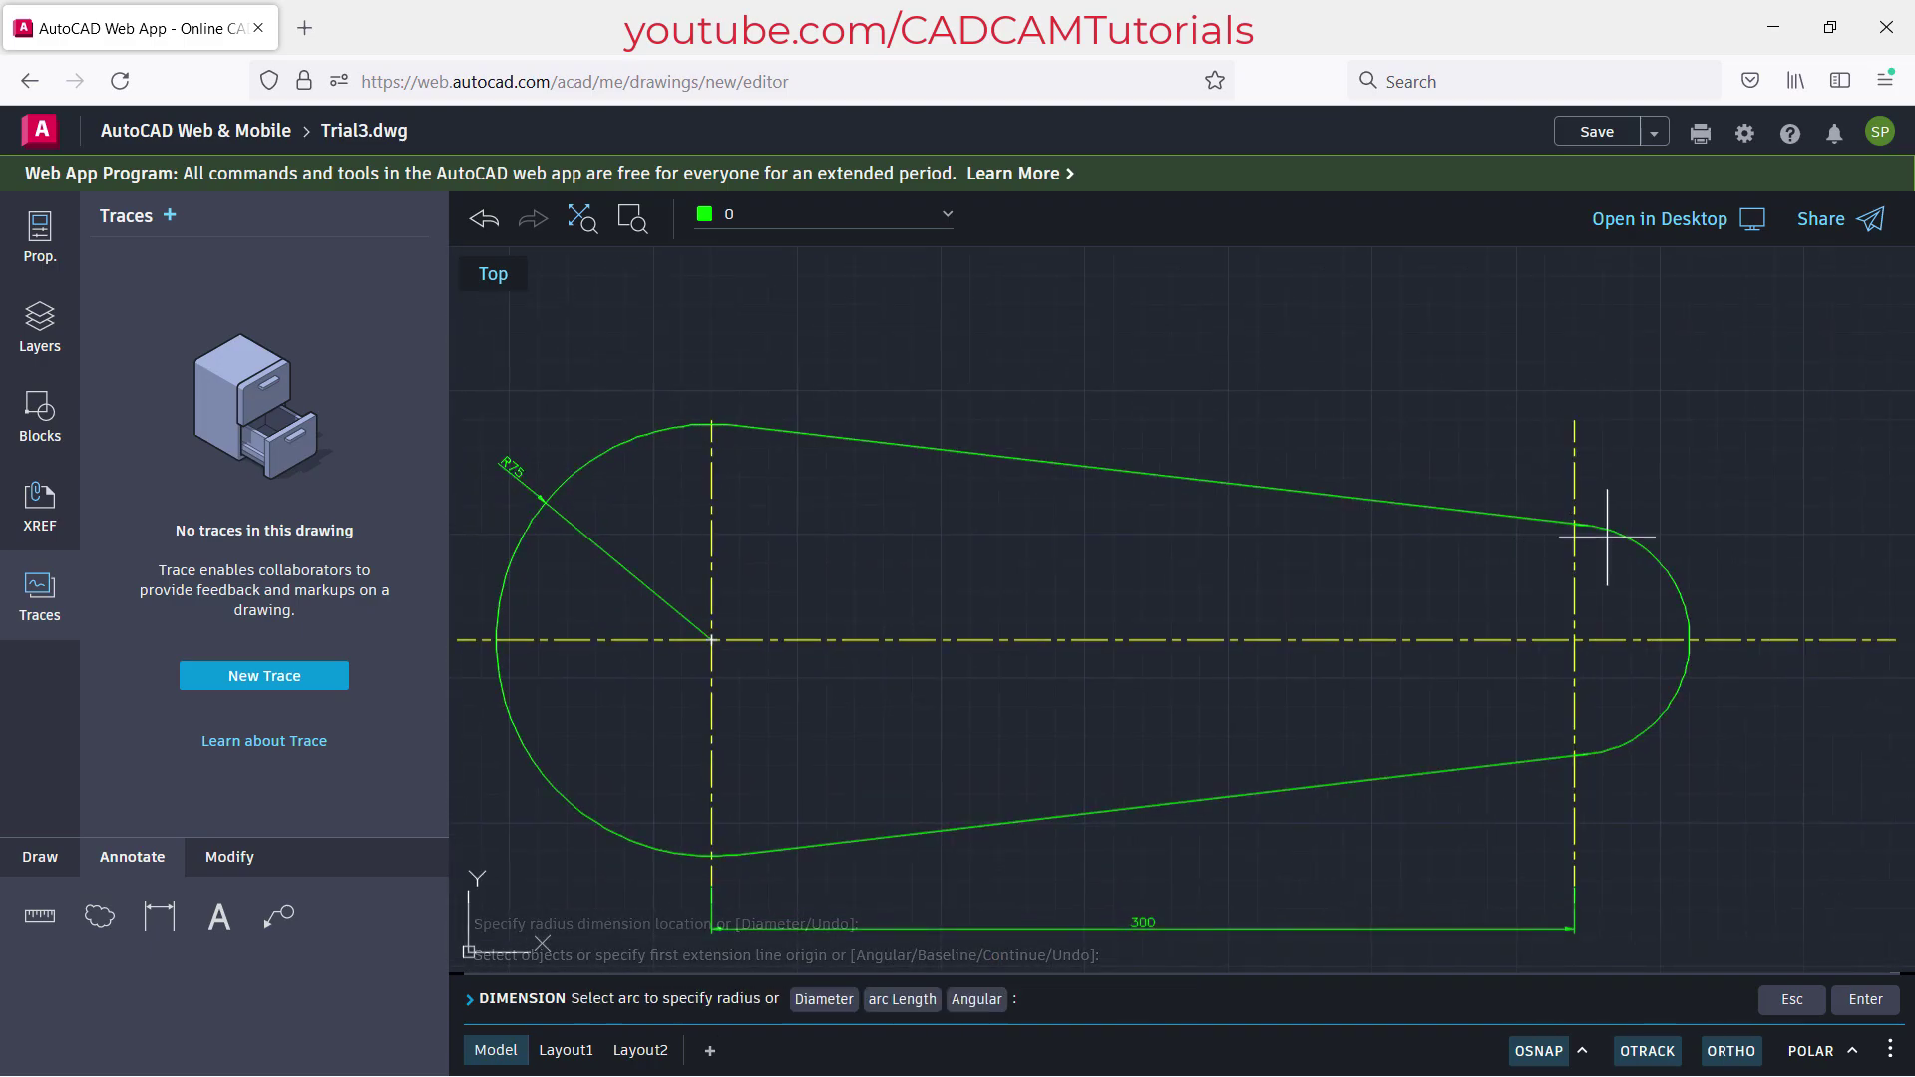
left_click(1635, 548)
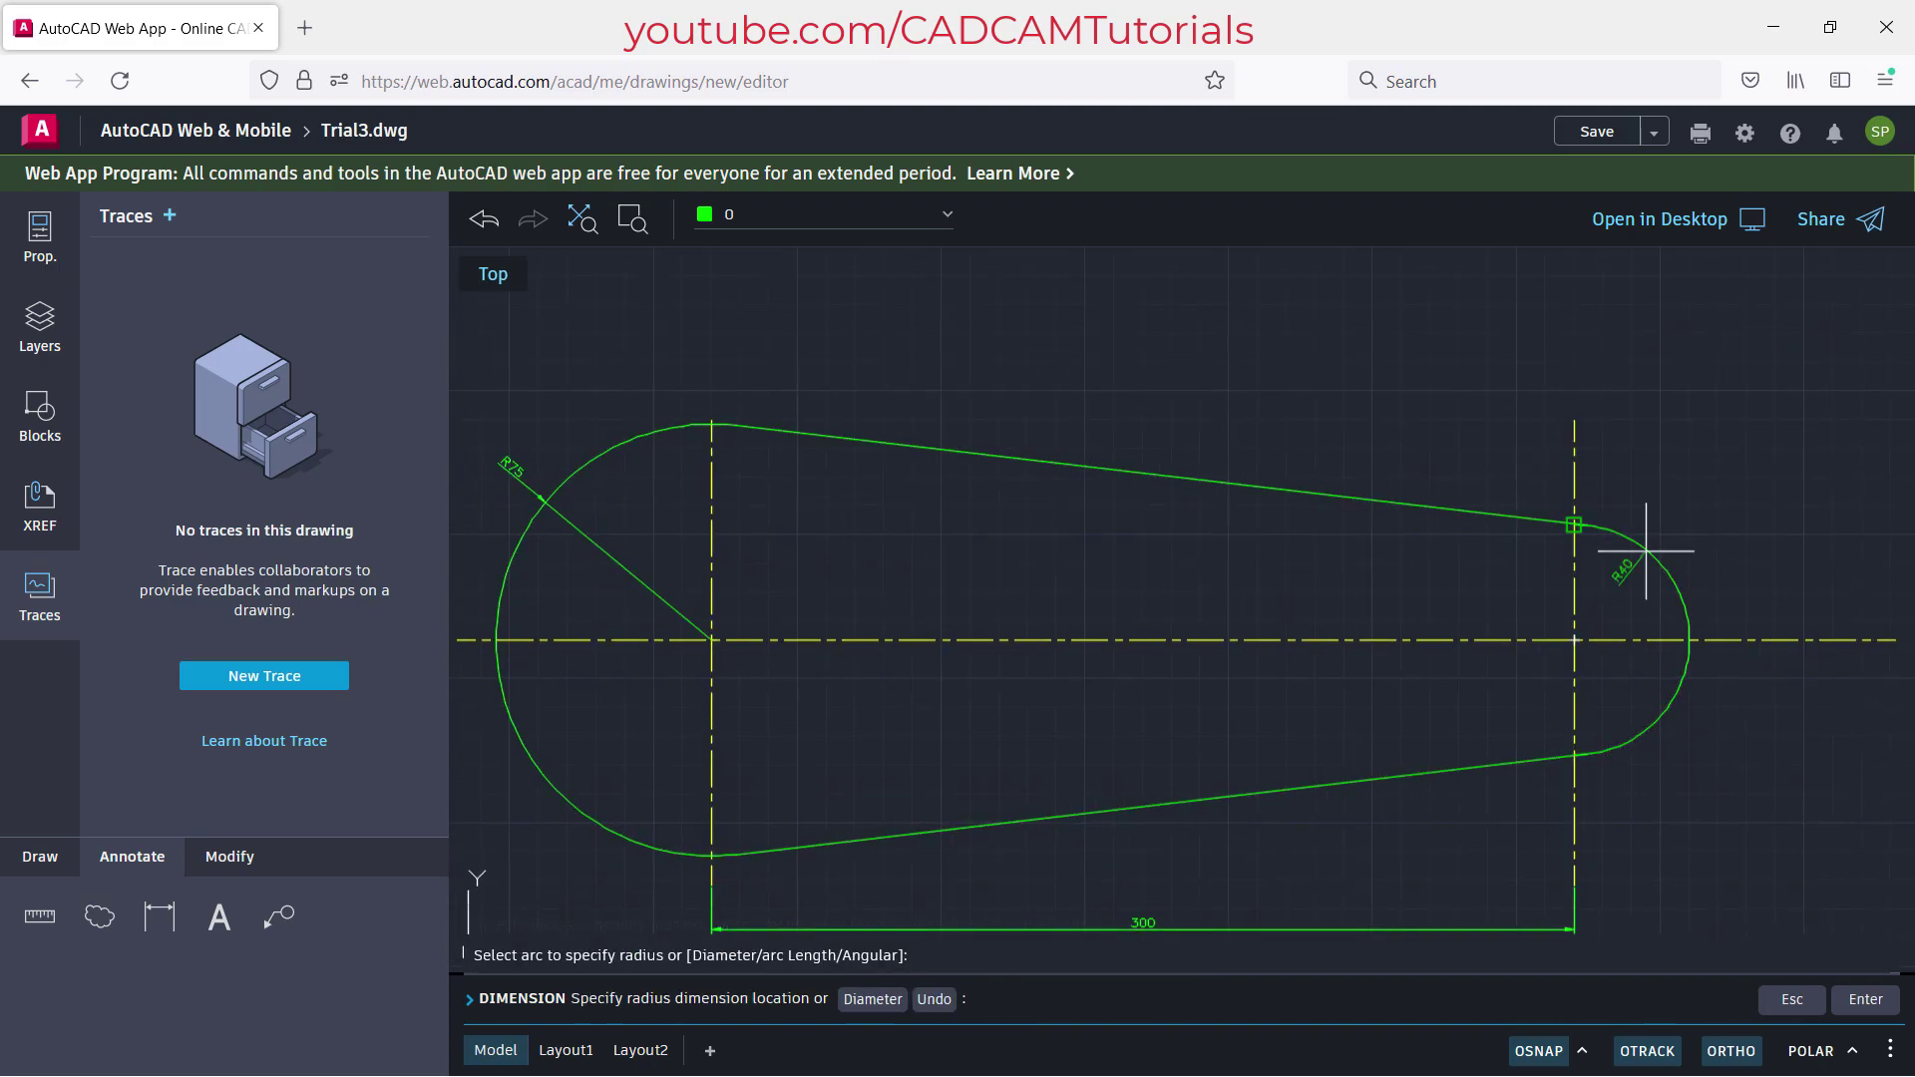
left_click(1683, 502)
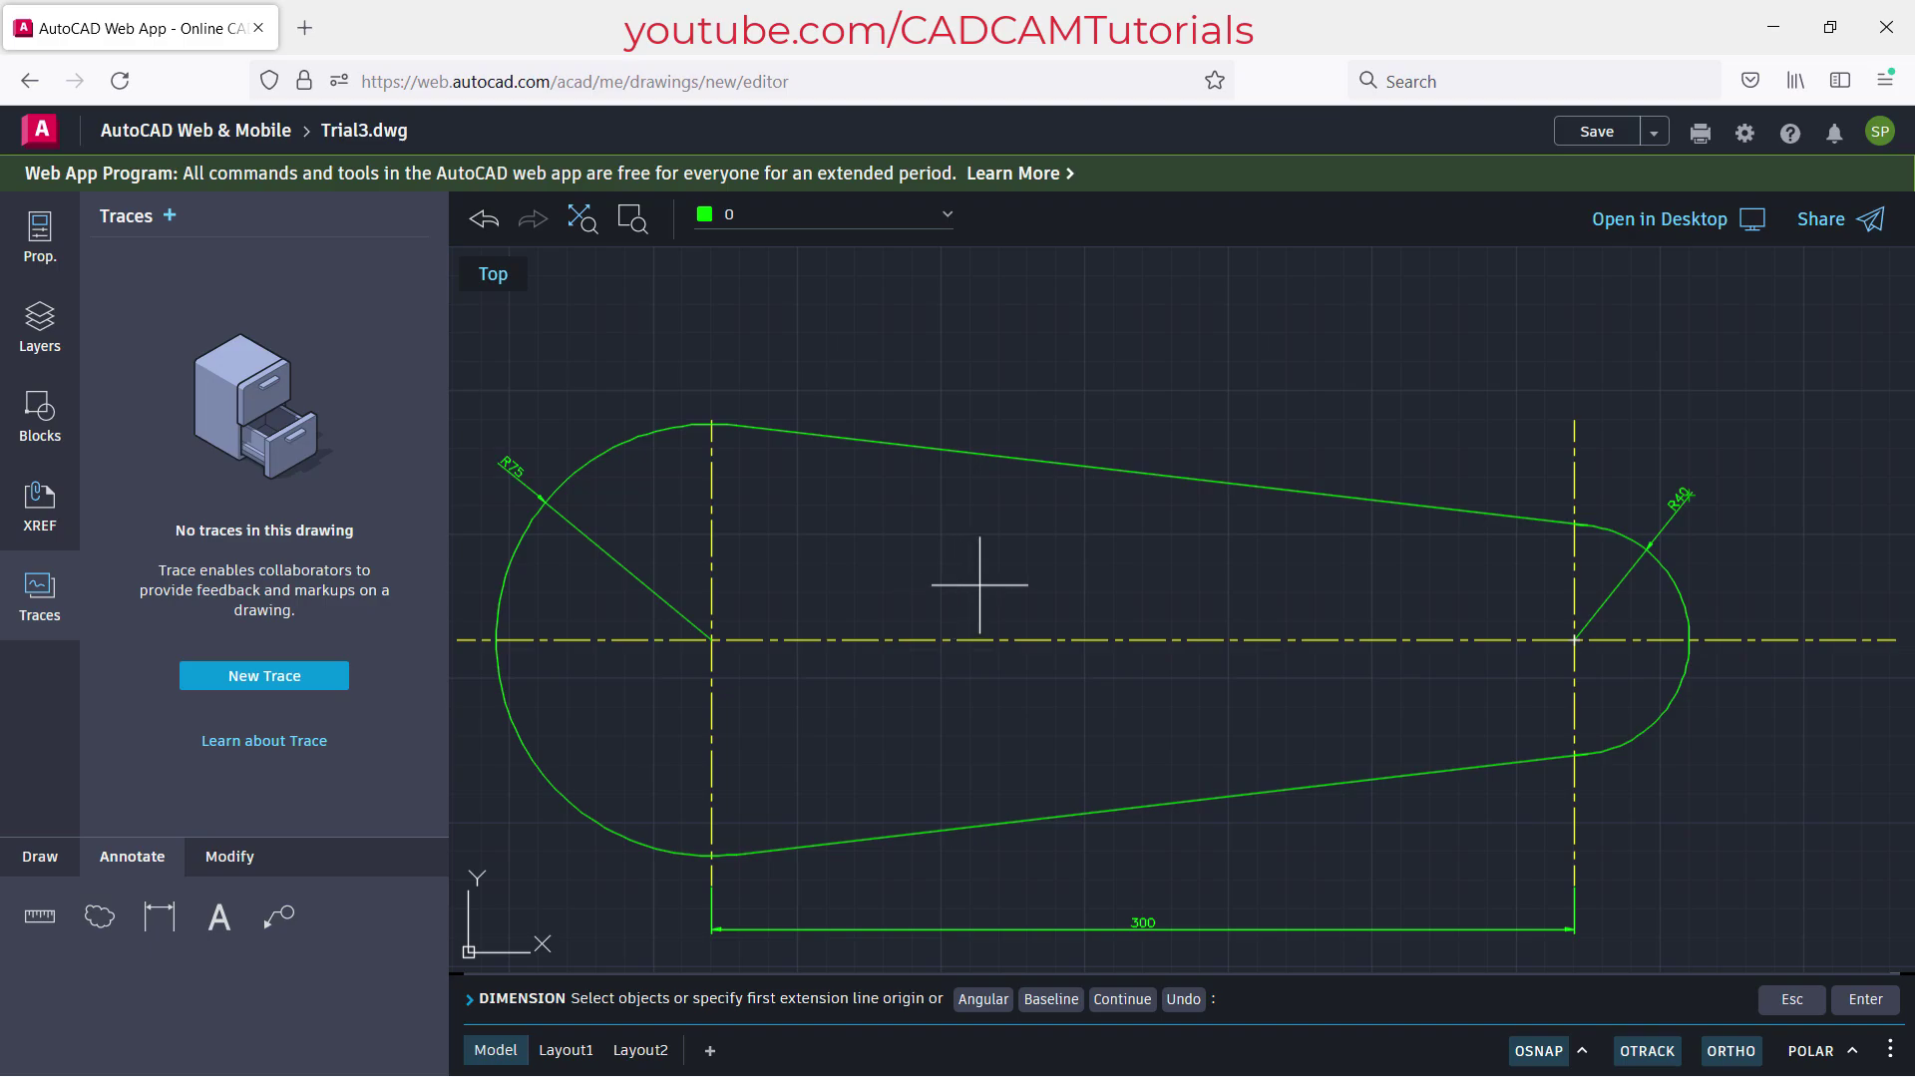
key("Escape")
key("Escape")
middle_click_drag(838, 592, 869, 561)
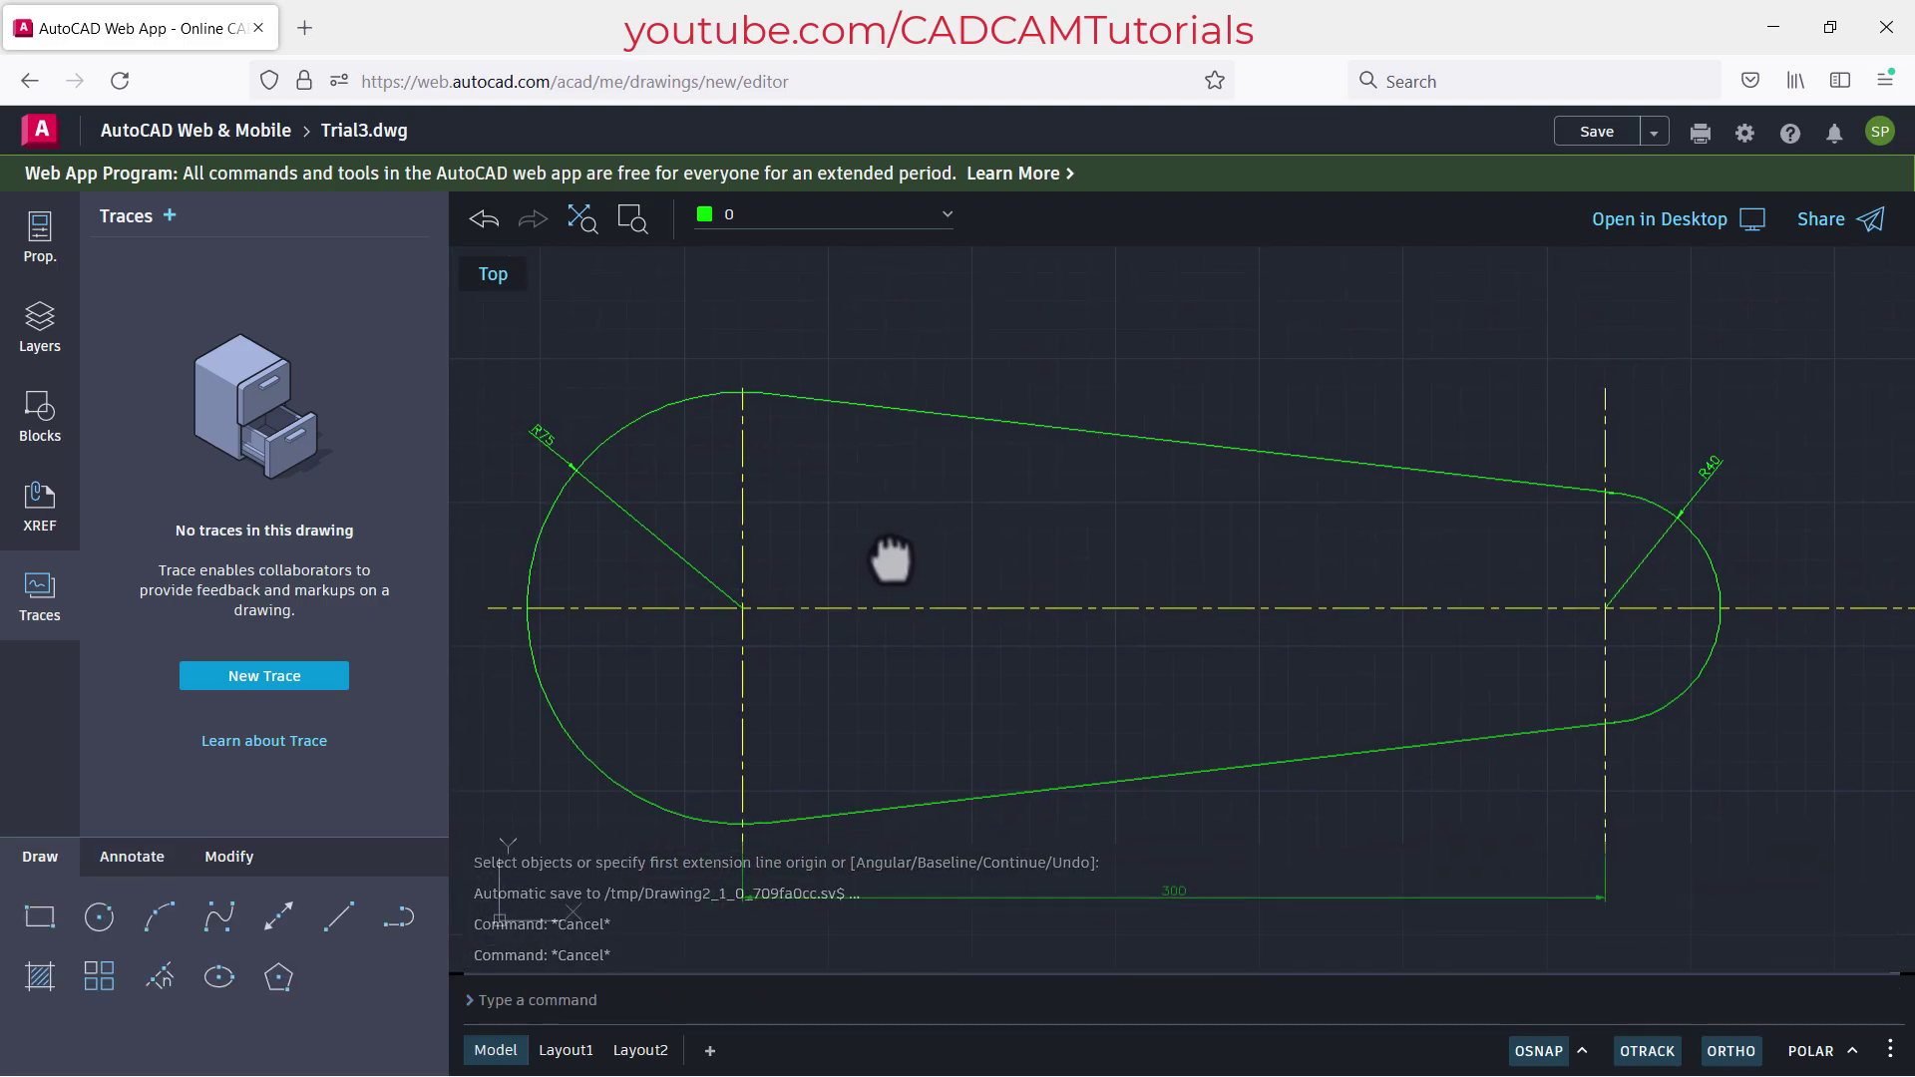
left_click(40, 262)
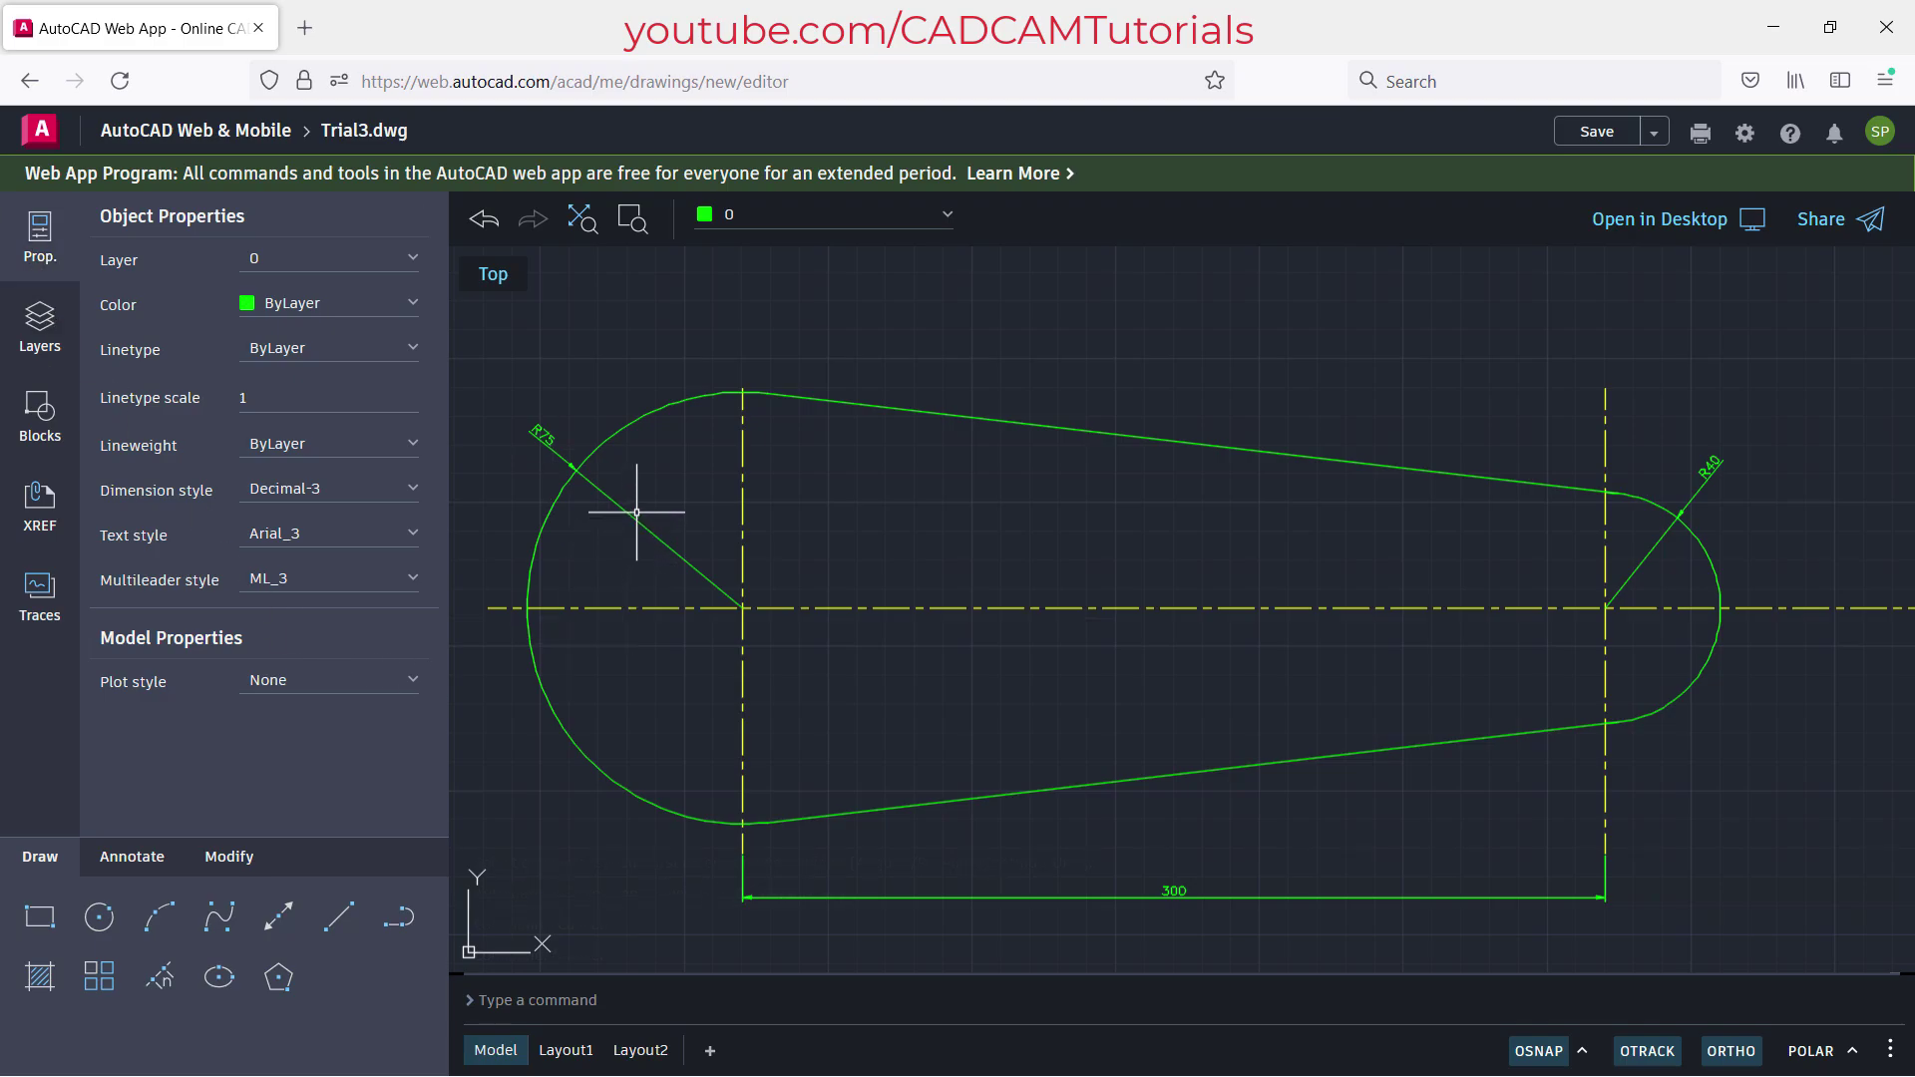
Select the 300, R75 and R40 dimensions and set their Dim style to Decimal-7
left_click(1248, 865)
left_click(1157, 930)
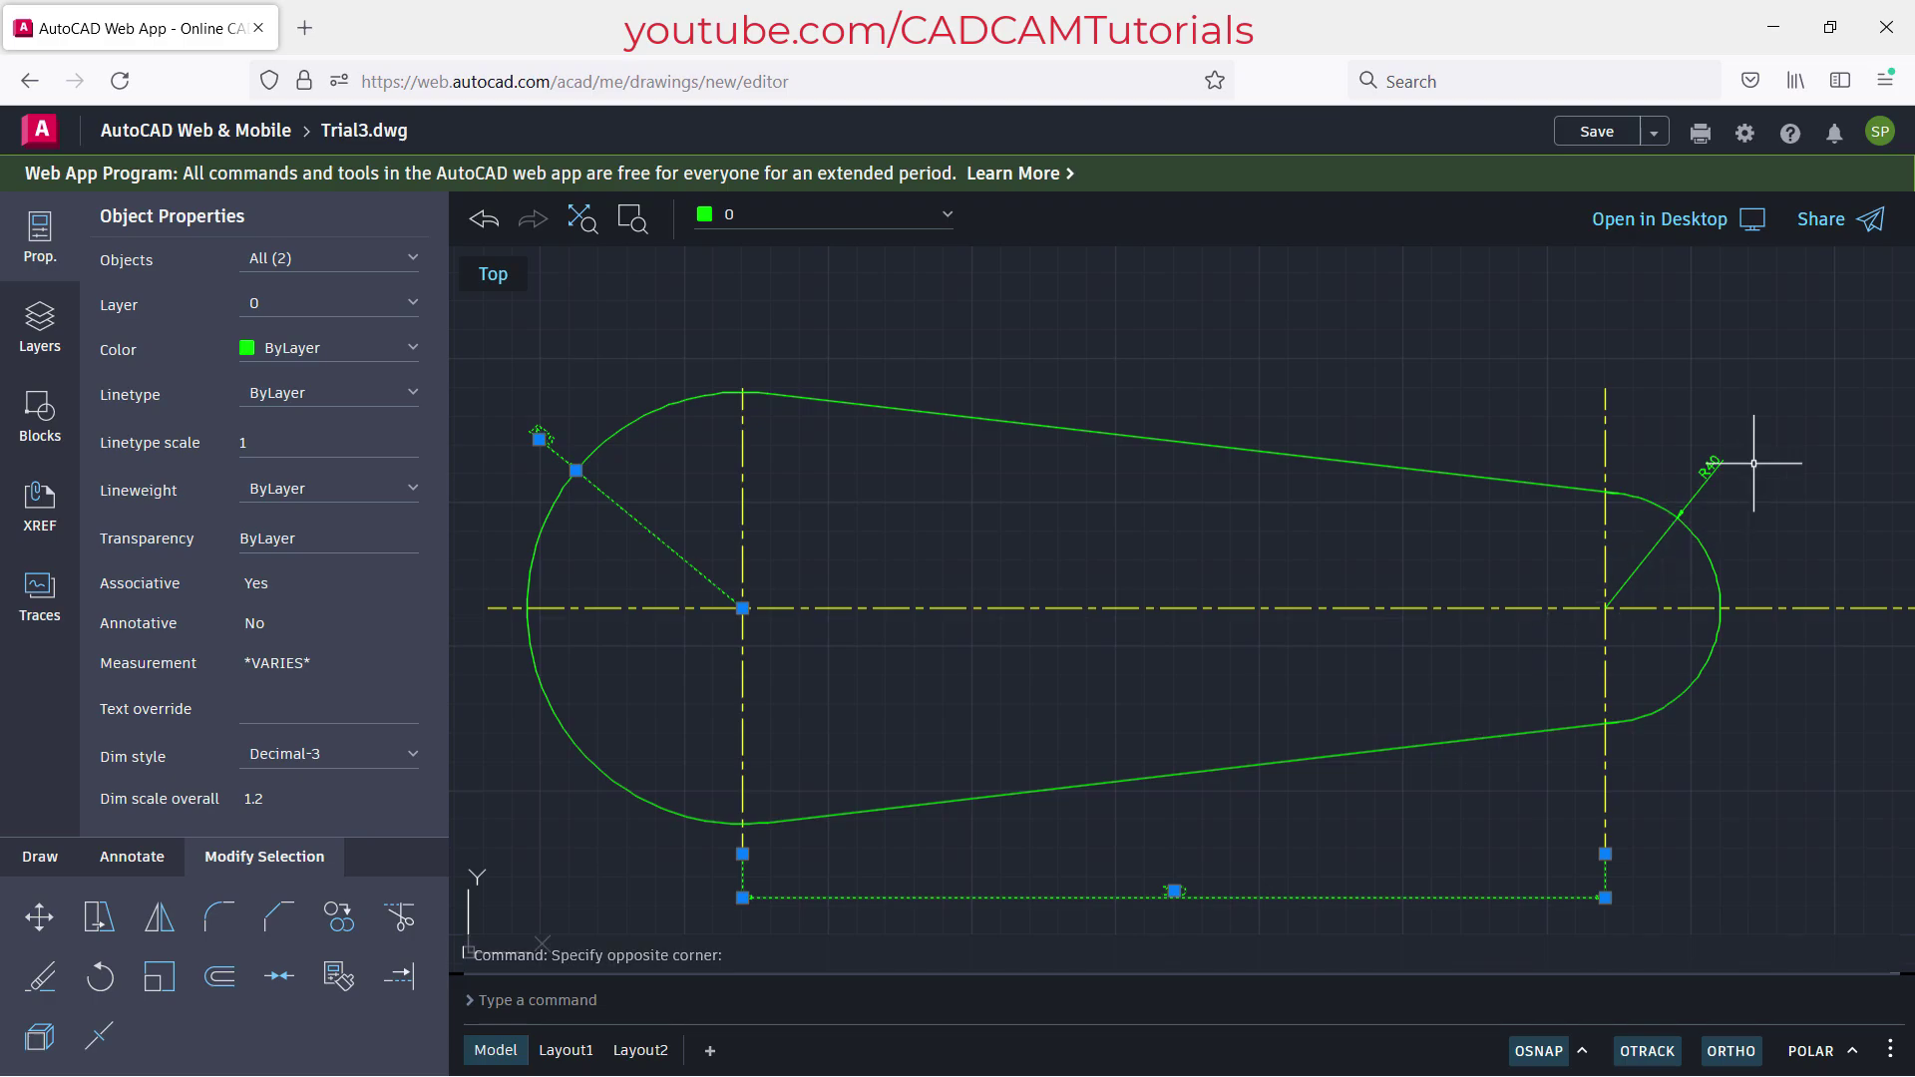
left_click(1763, 420)
left_click(1696, 482)
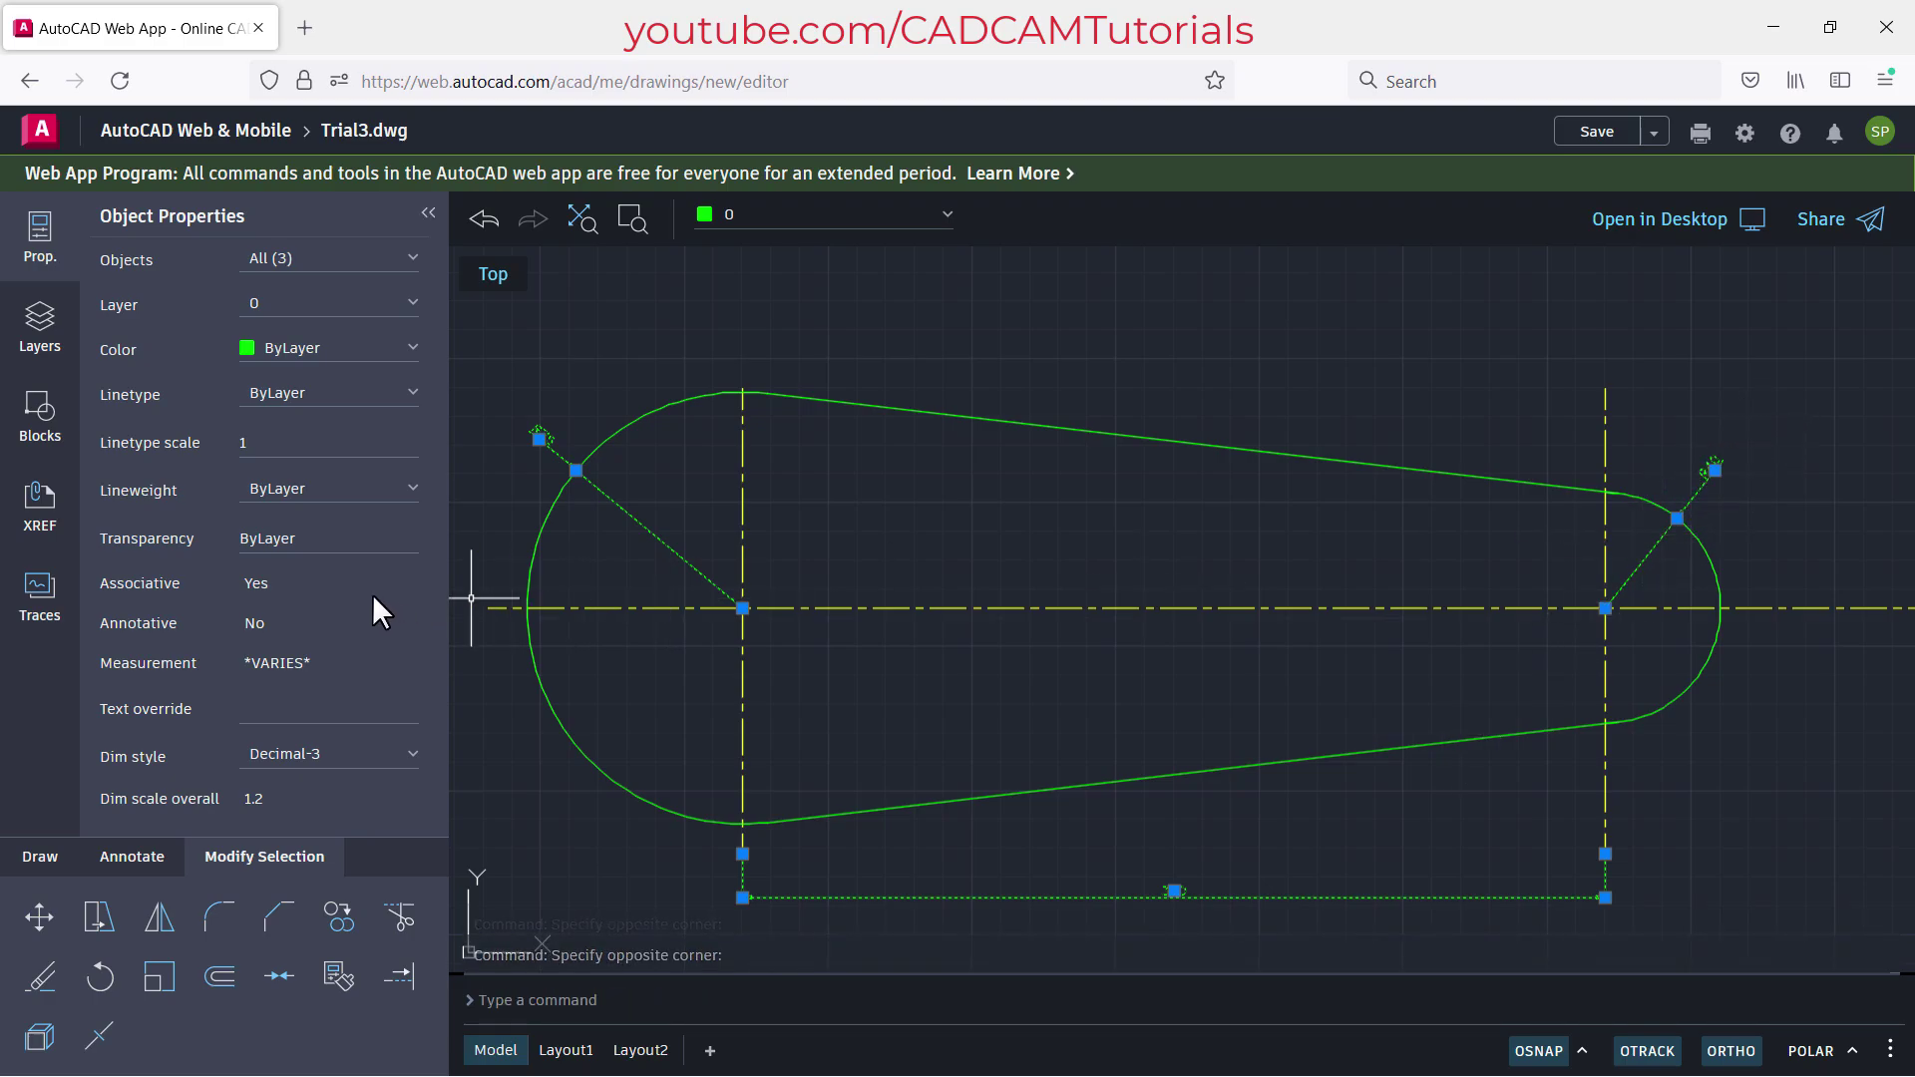
left_click(335, 760)
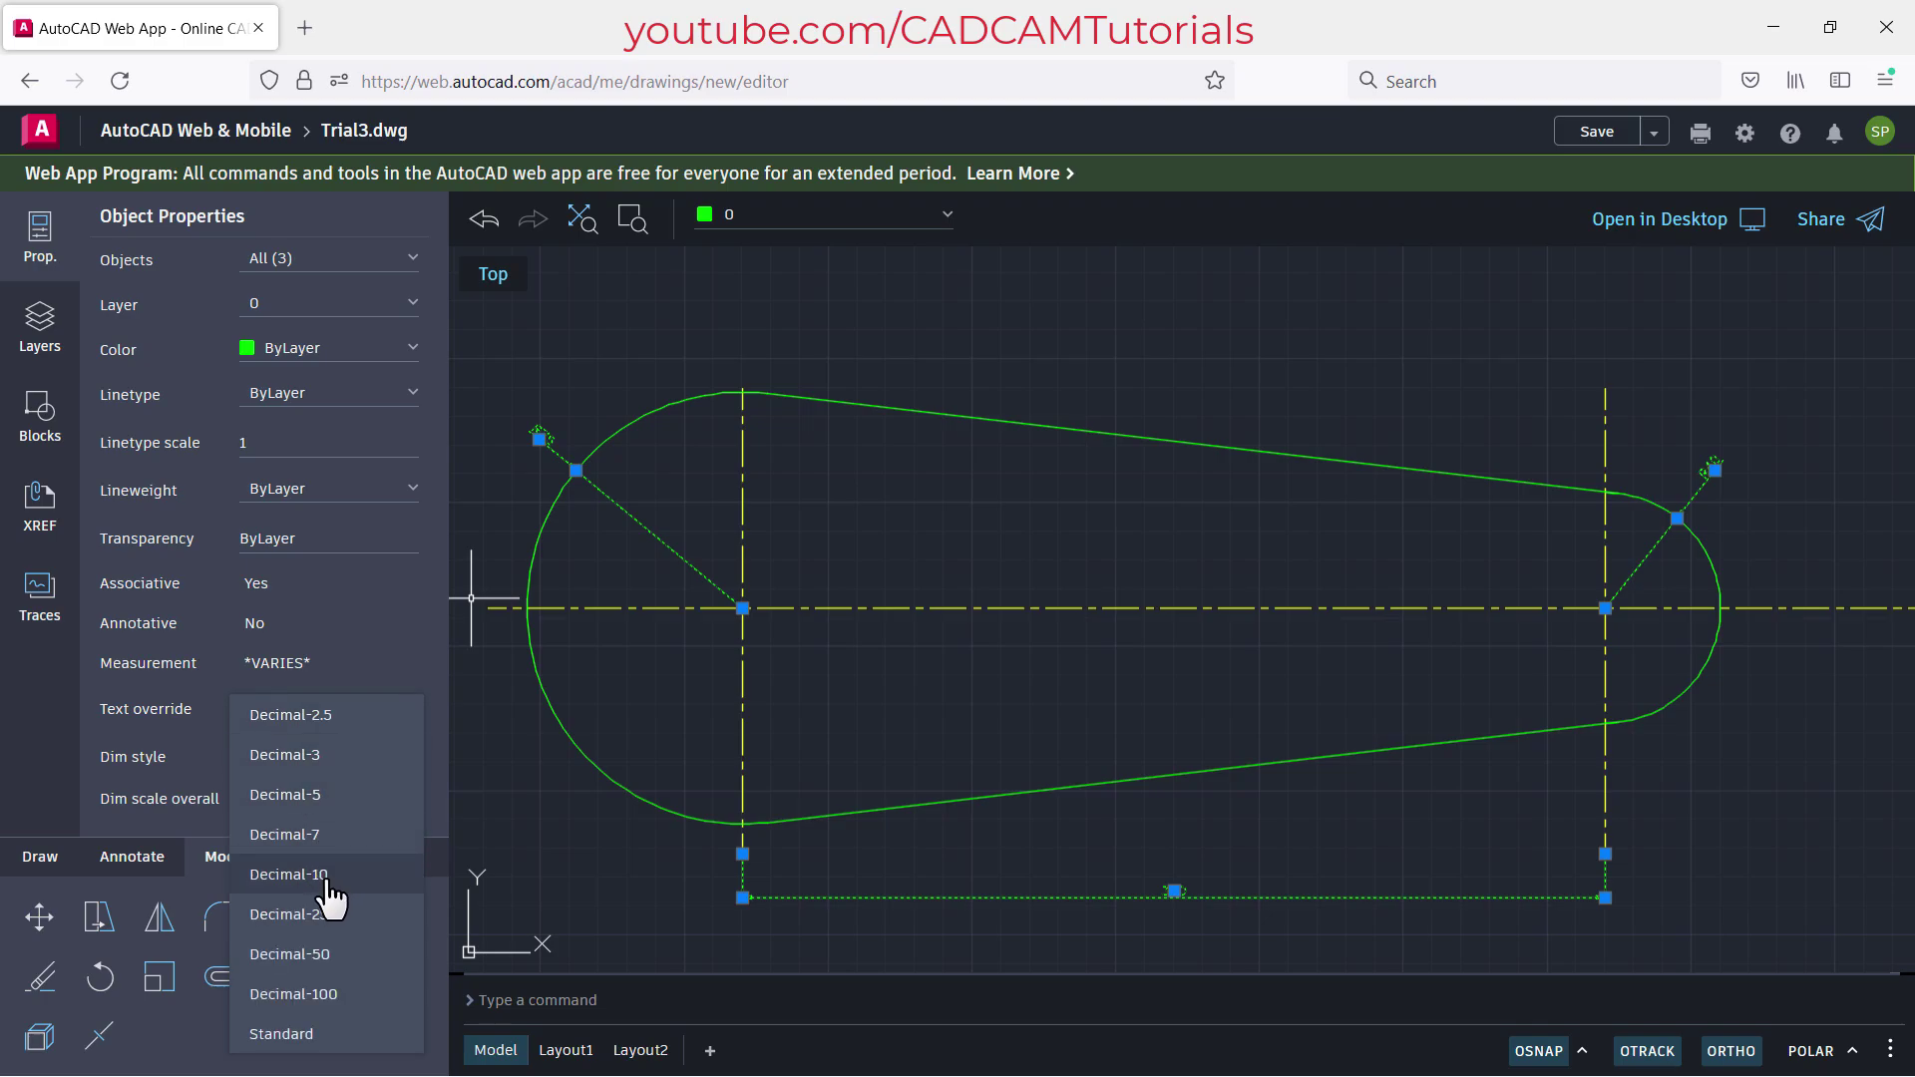
left_click(317, 838)
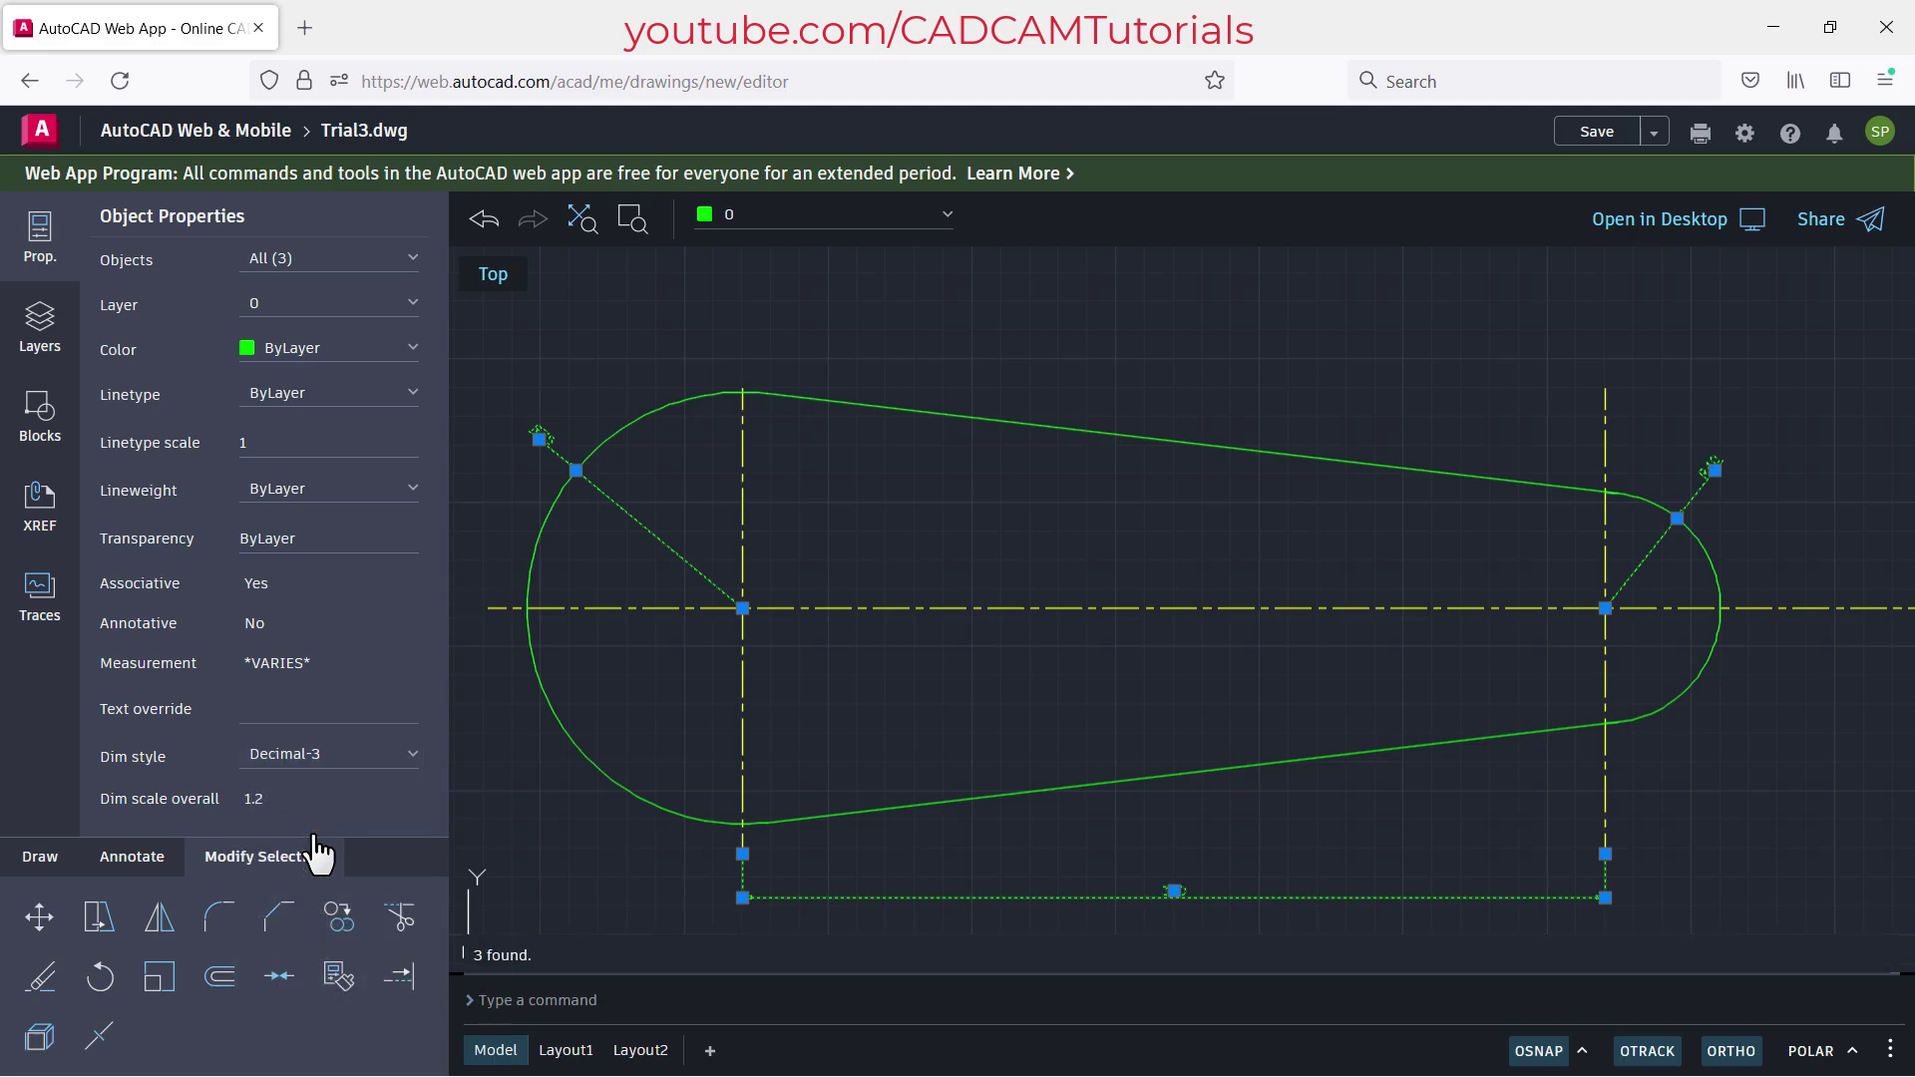
left_click(333, 761)
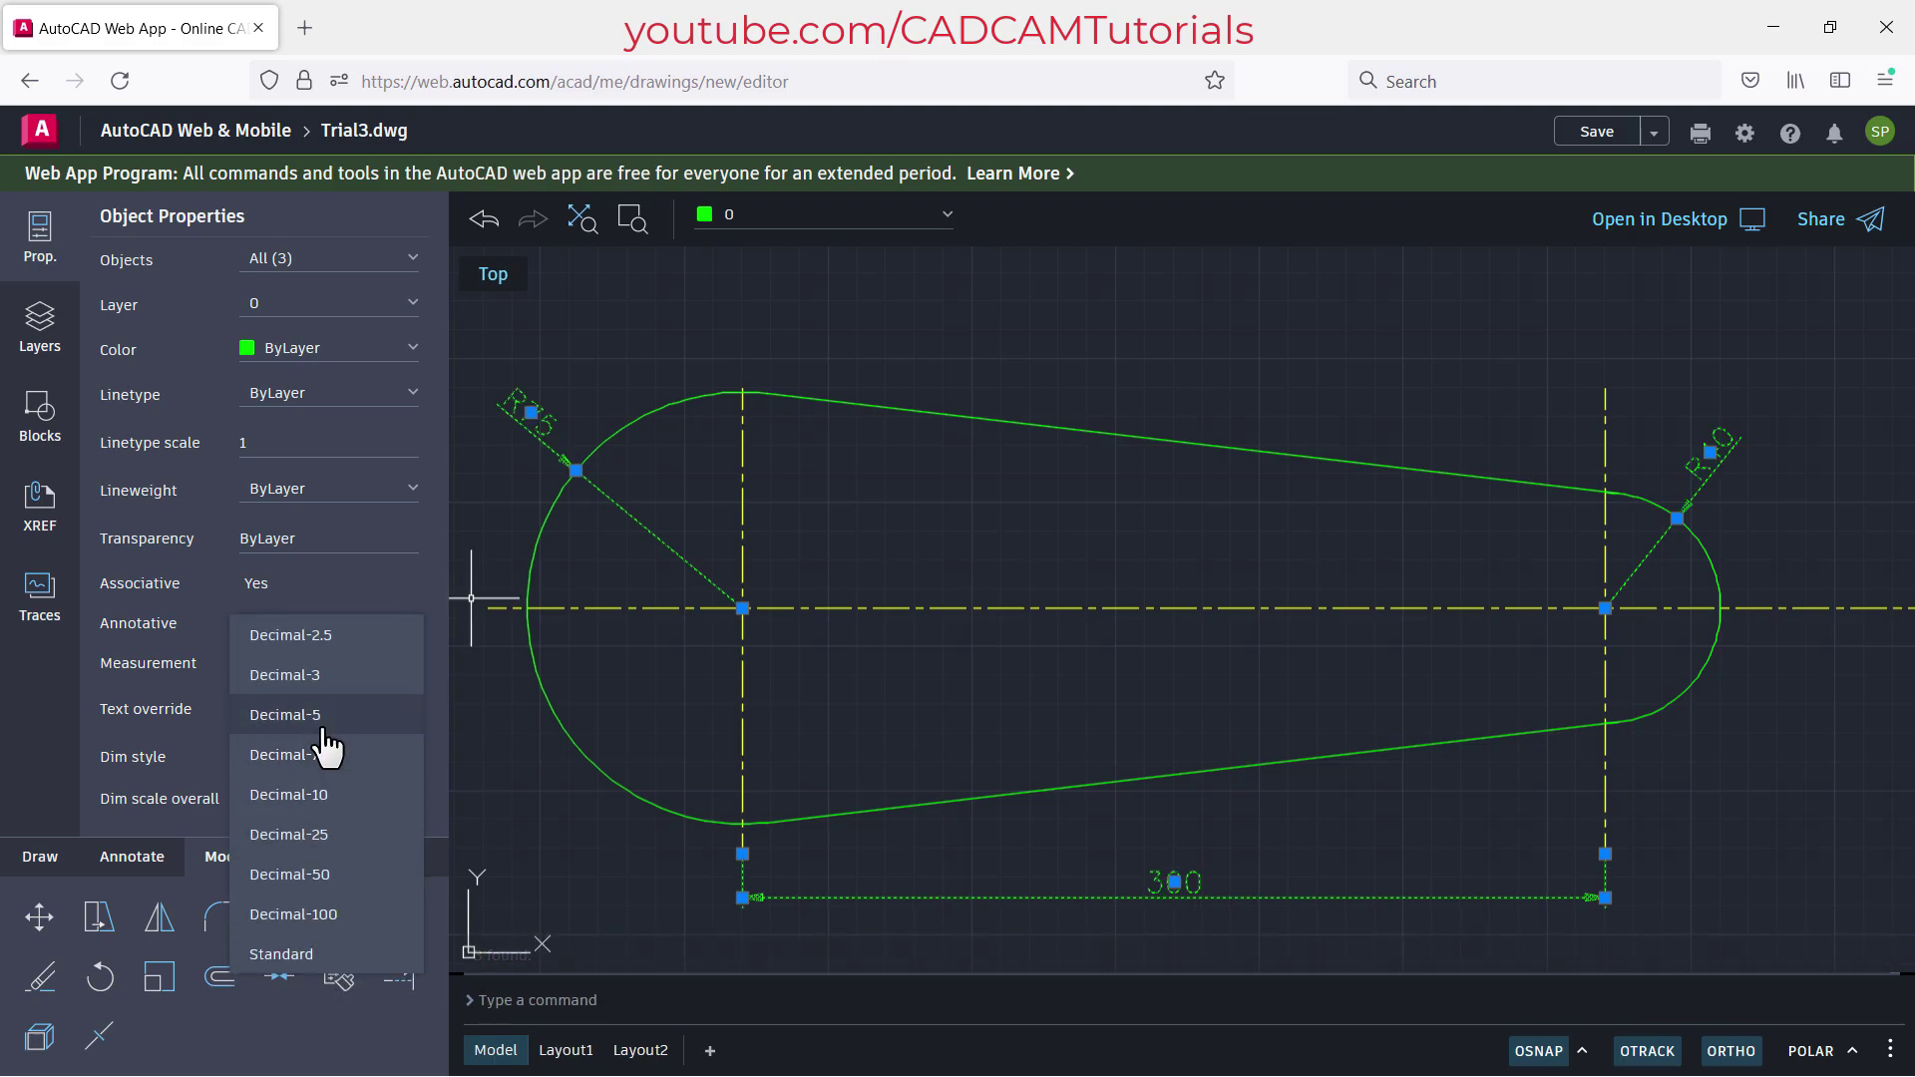
left_click(317, 643)
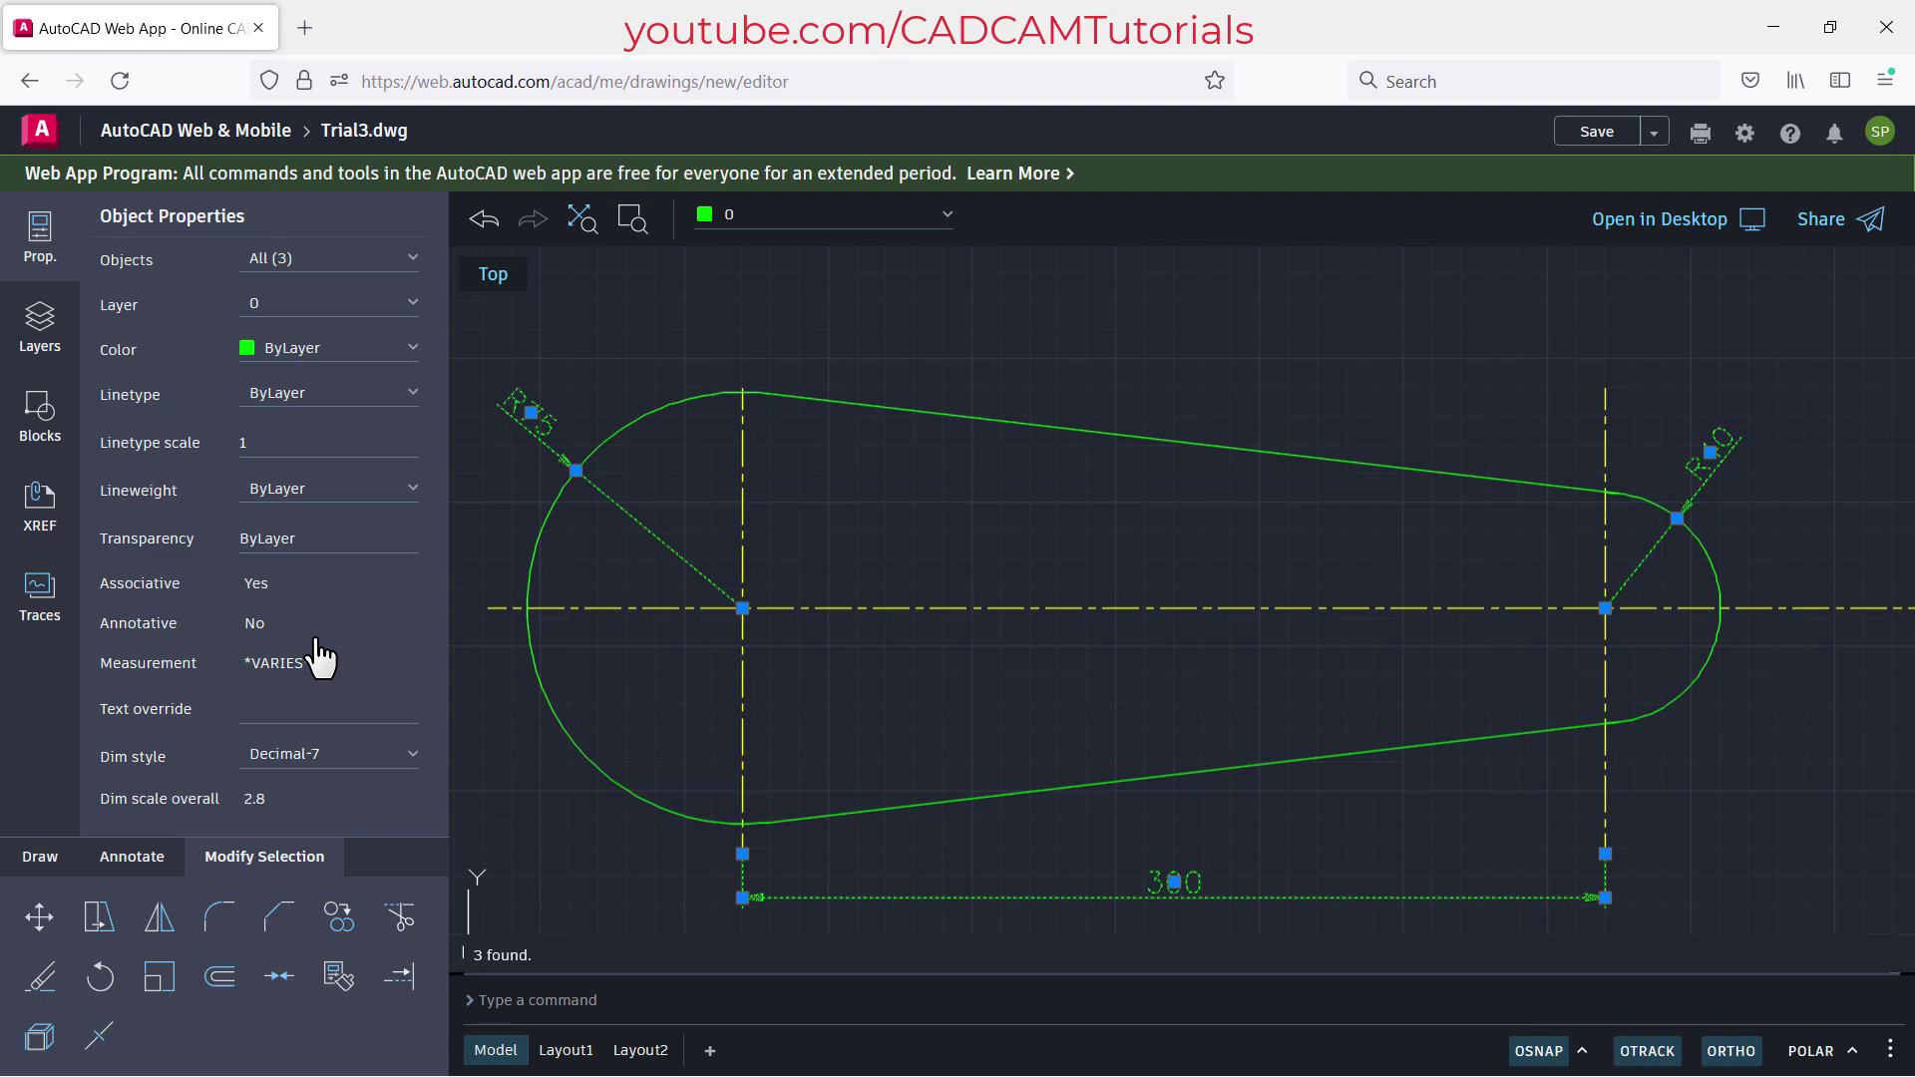
left_click(329, 758)
left_click(321, 838)
key("Escape")
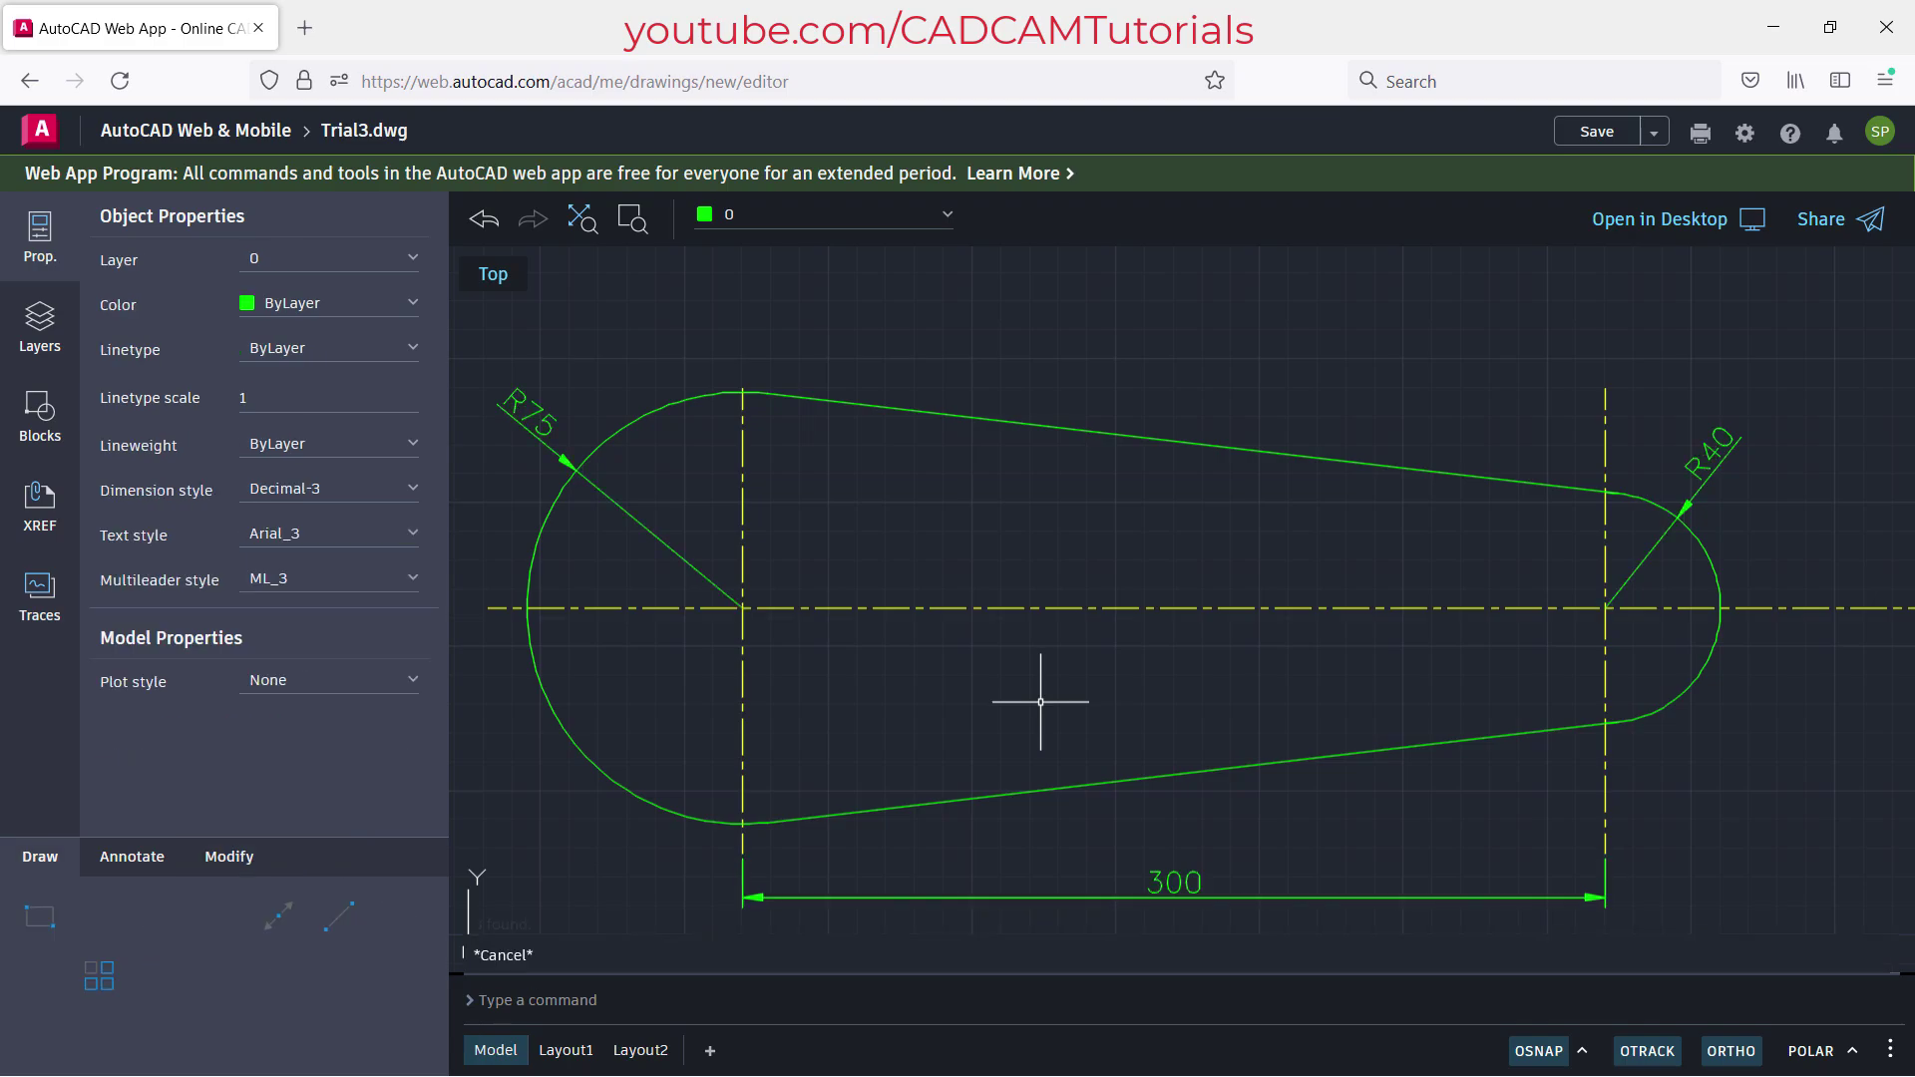
Grab the left vertical centre line's top grip, then cancel the stretch and deselect it
middle_click_drag(1042, 700, 1061, 701)
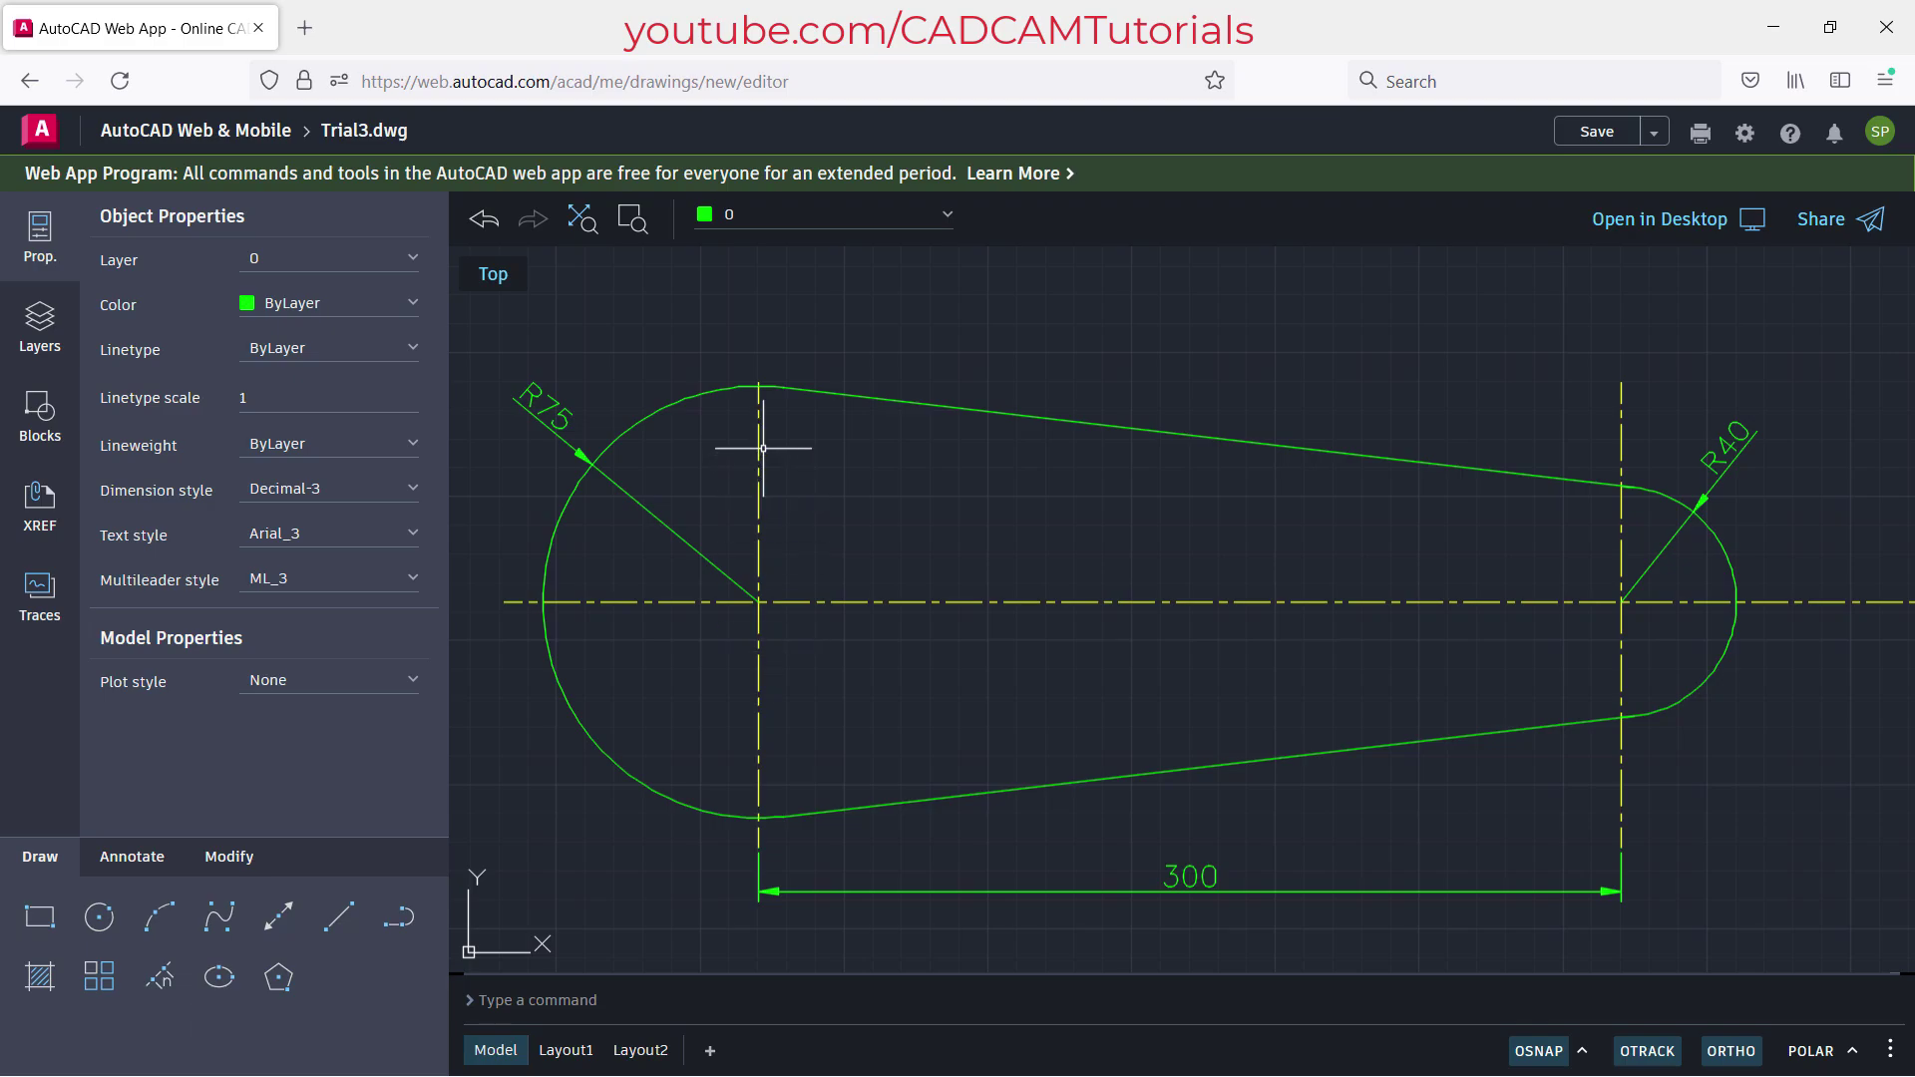
left_click(760, 447)
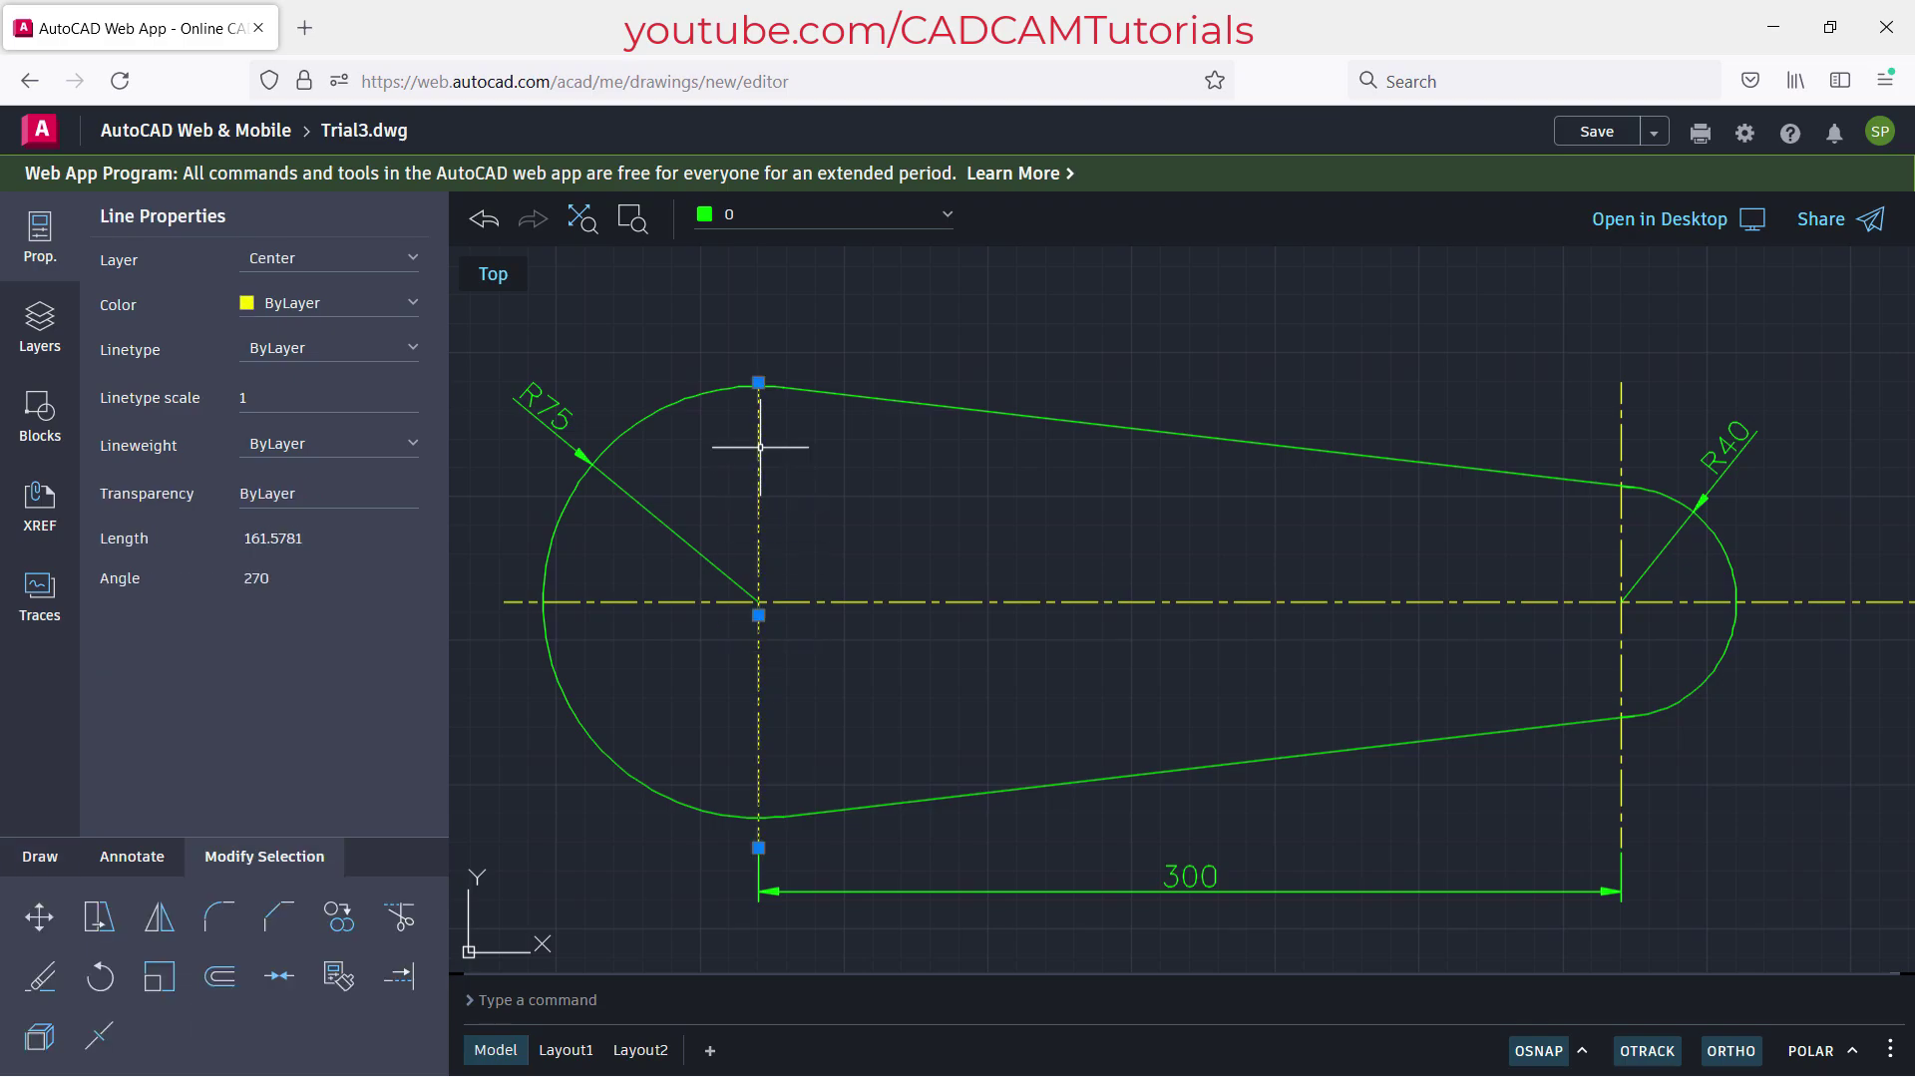
left_click(758, 382)
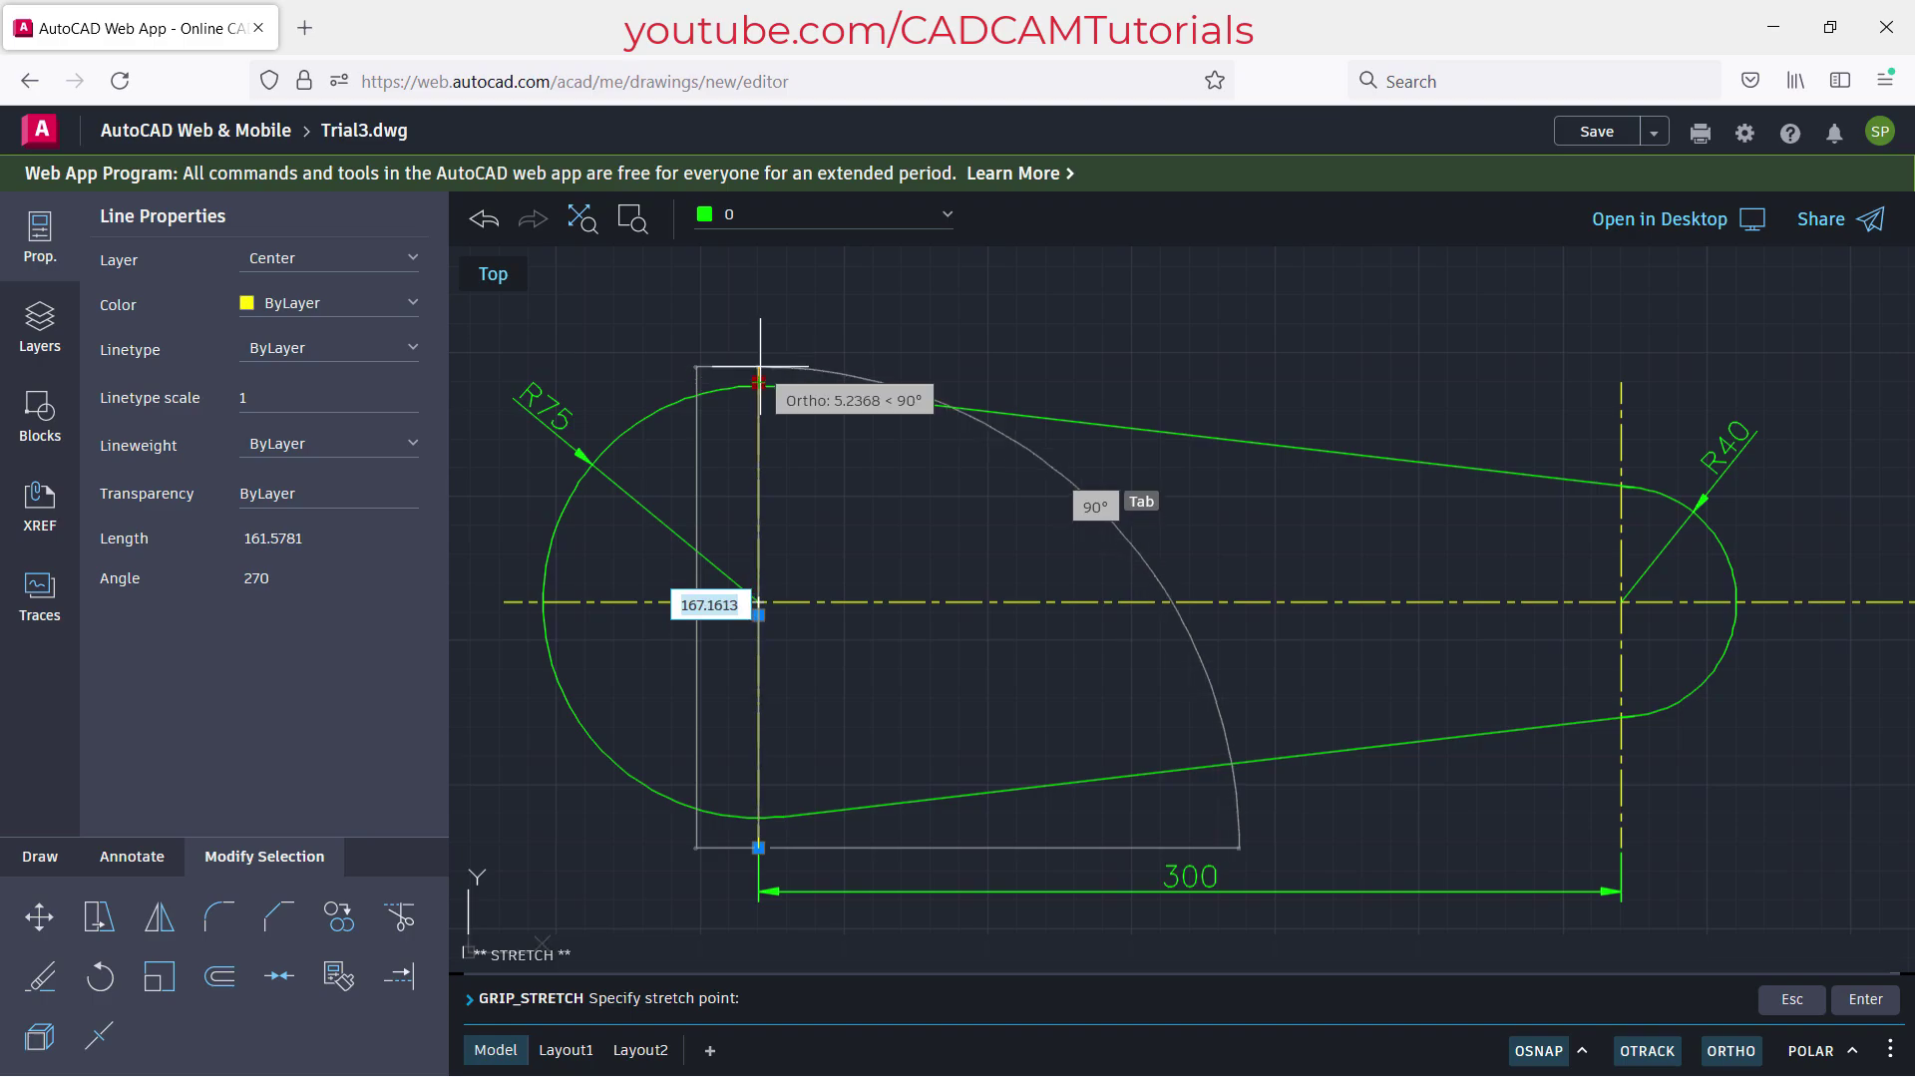
key("Escape")
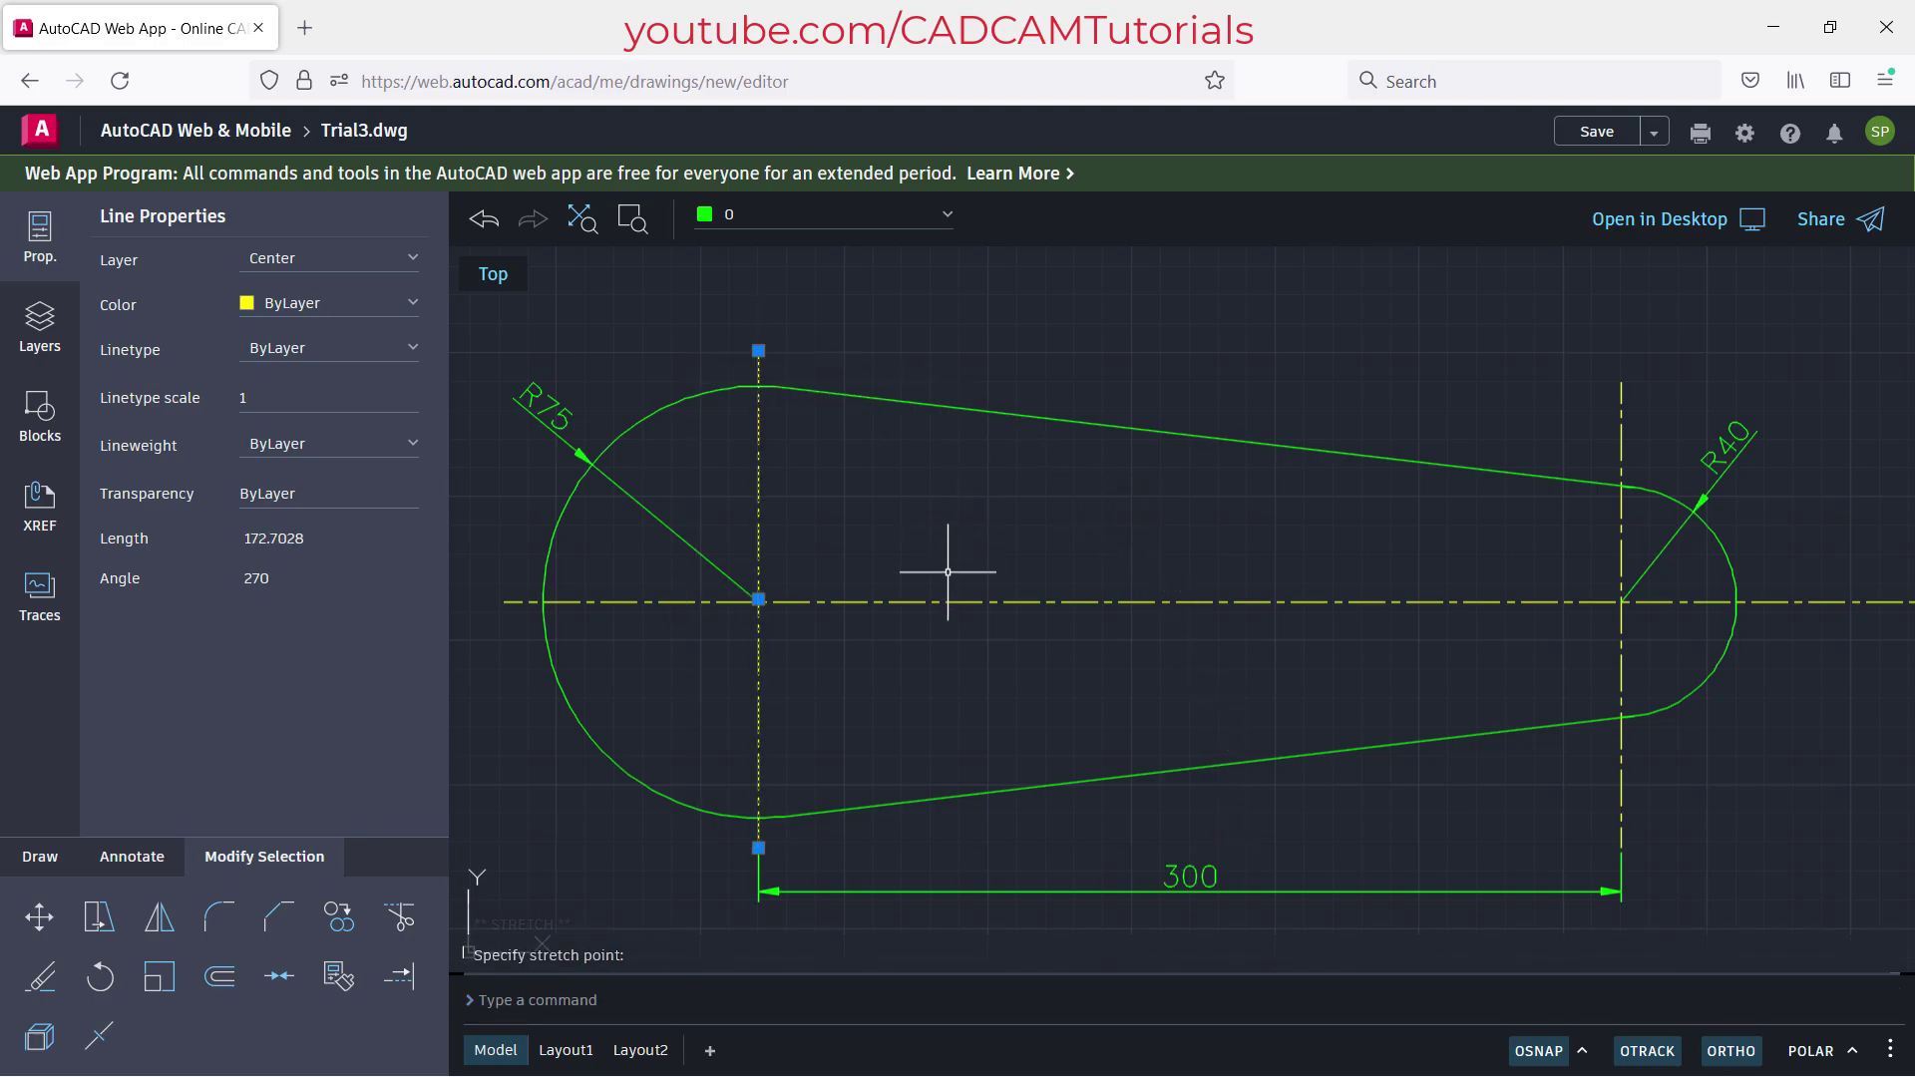
key("Escape")
scroll(755, 472, "down", 1)
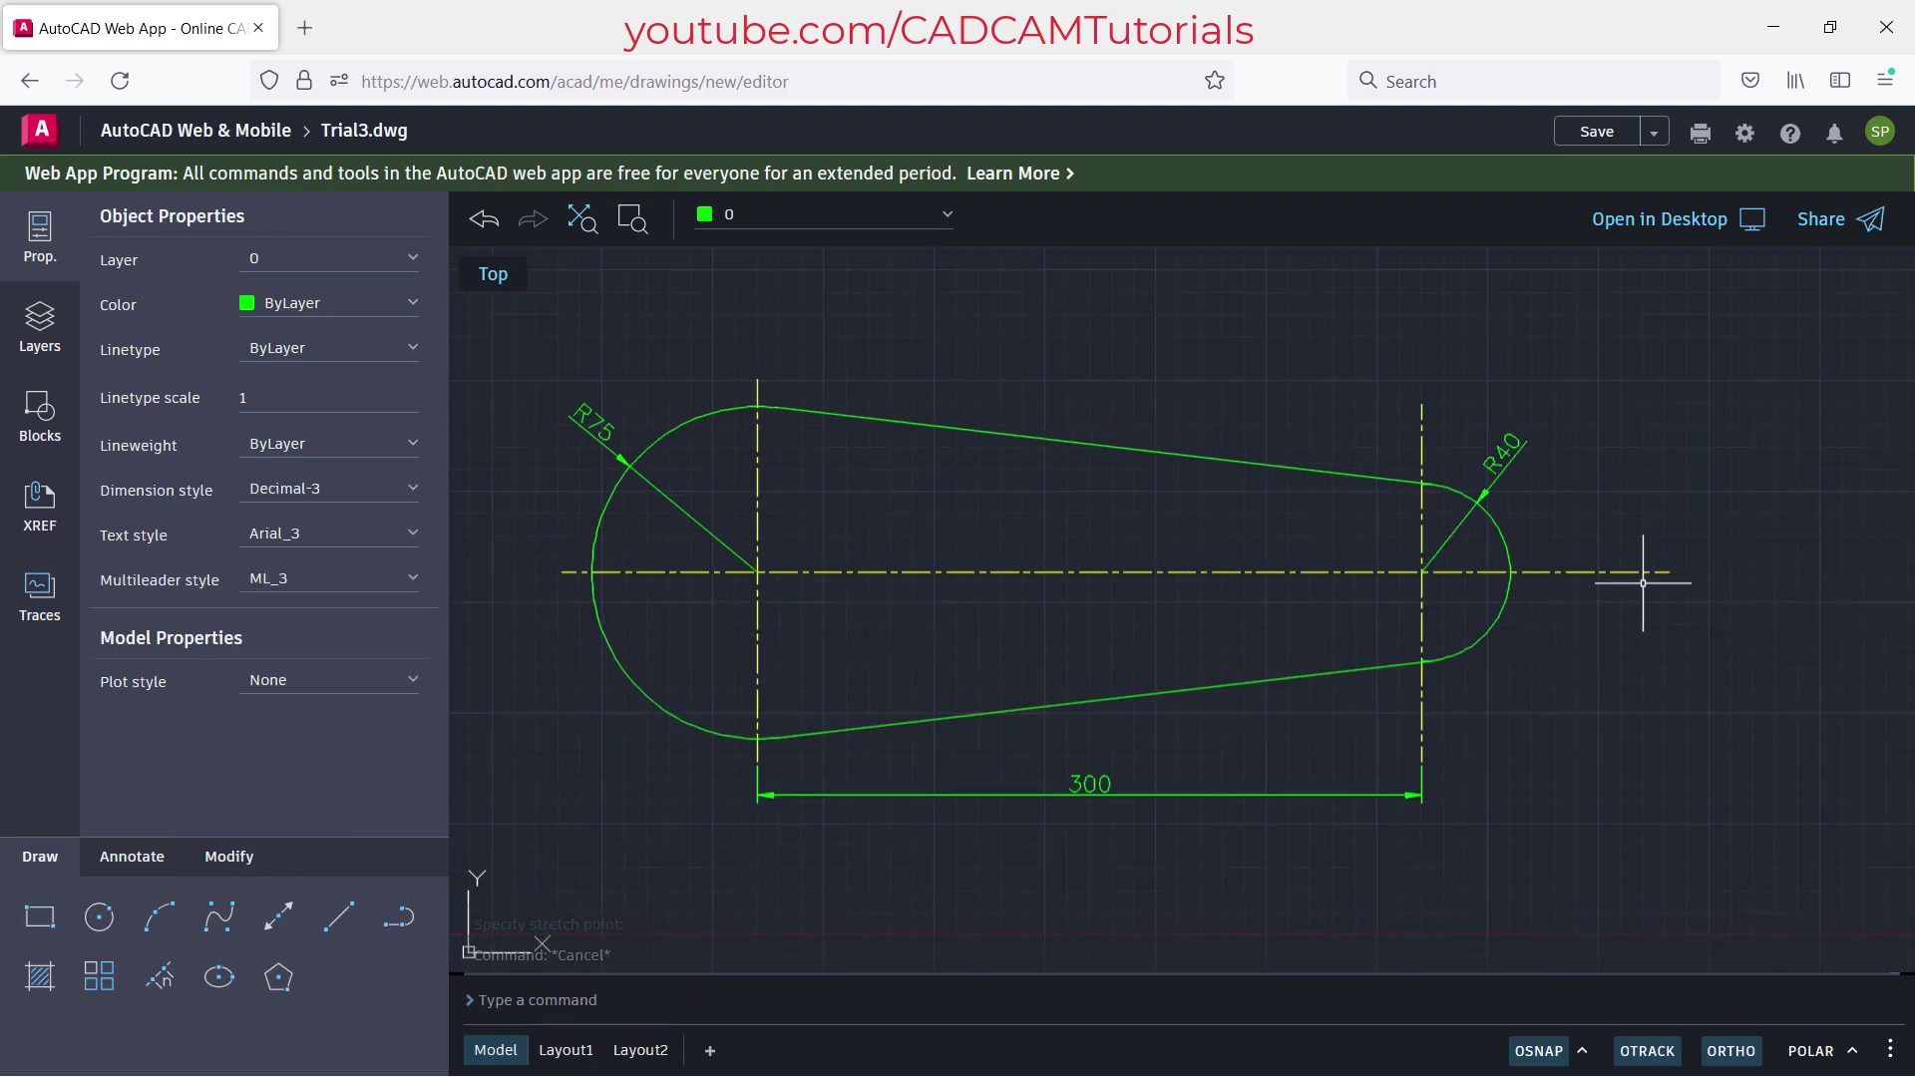
Pull the horizontal centreline's right end to just past the R40 arc, zoom extents, close Properties
left_click(1614, 570)
left_click(1669, 571)
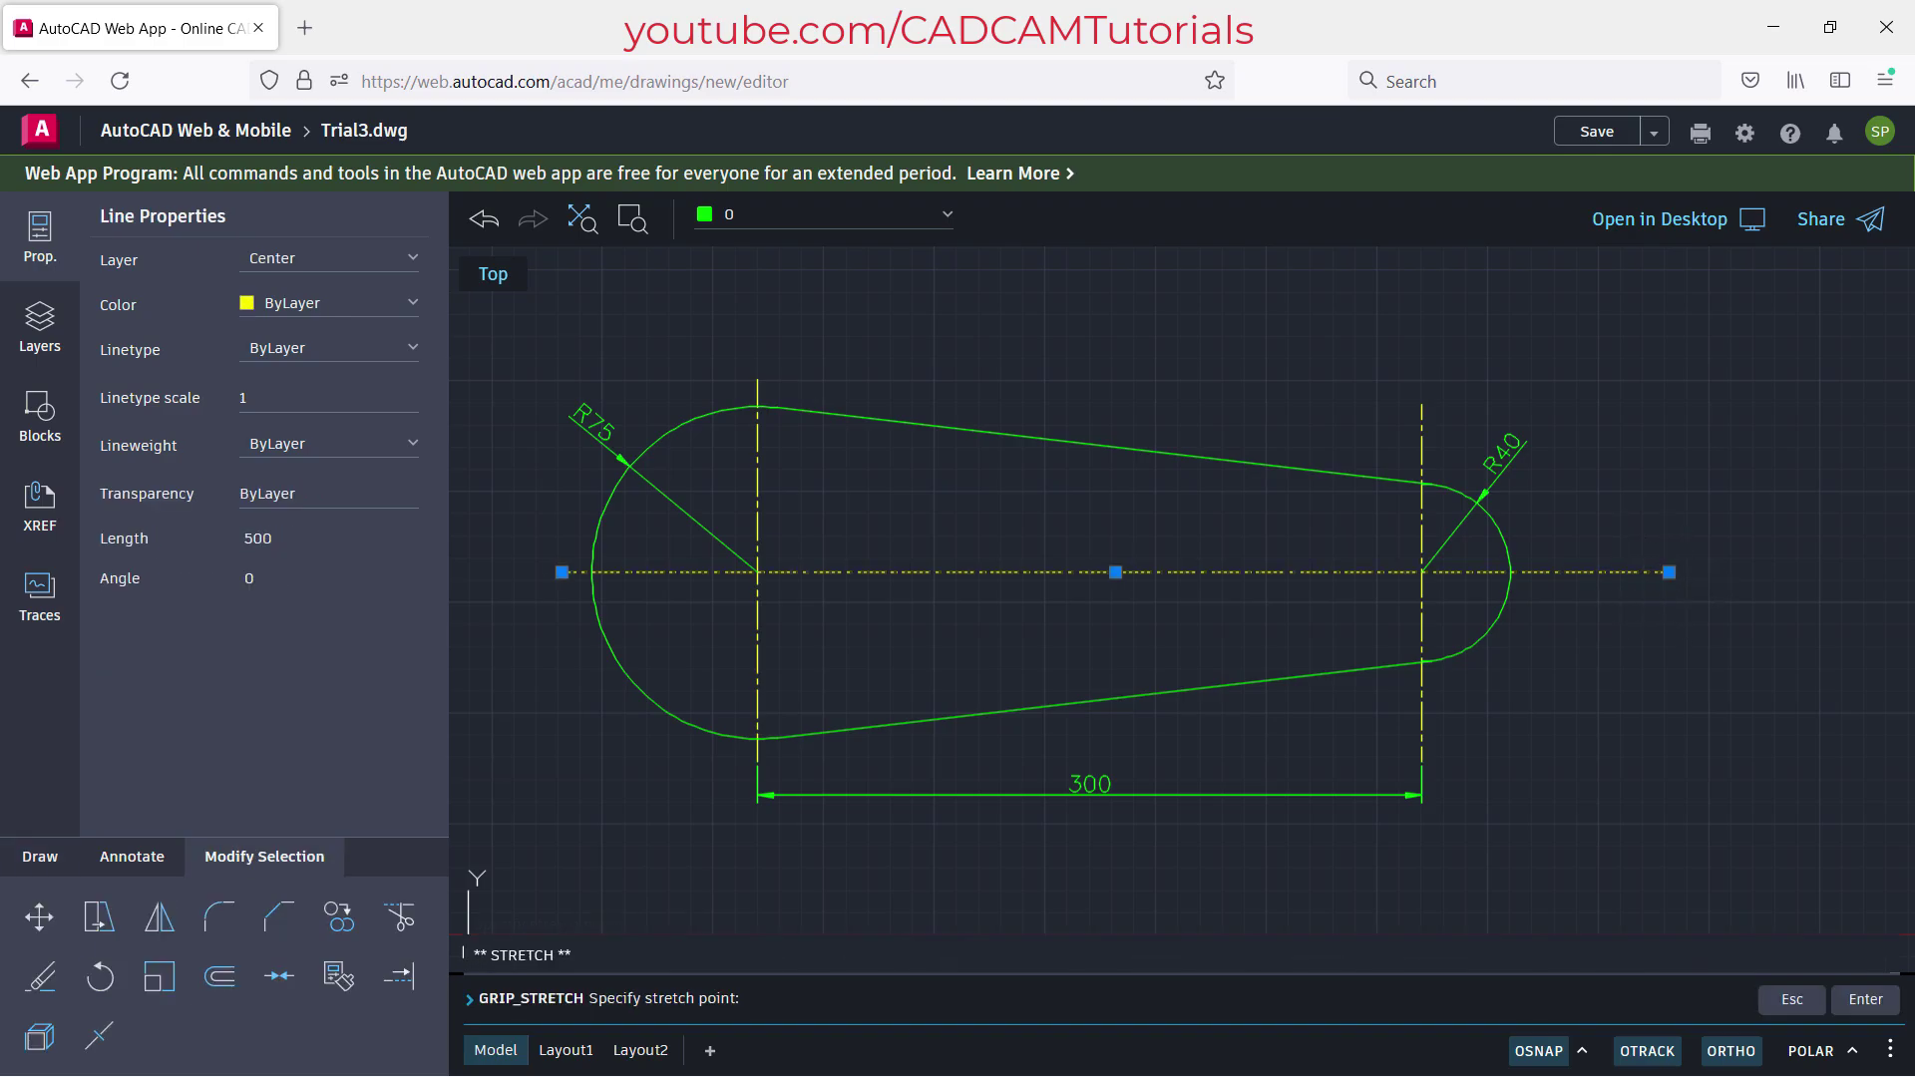
left_click(1535, 601)
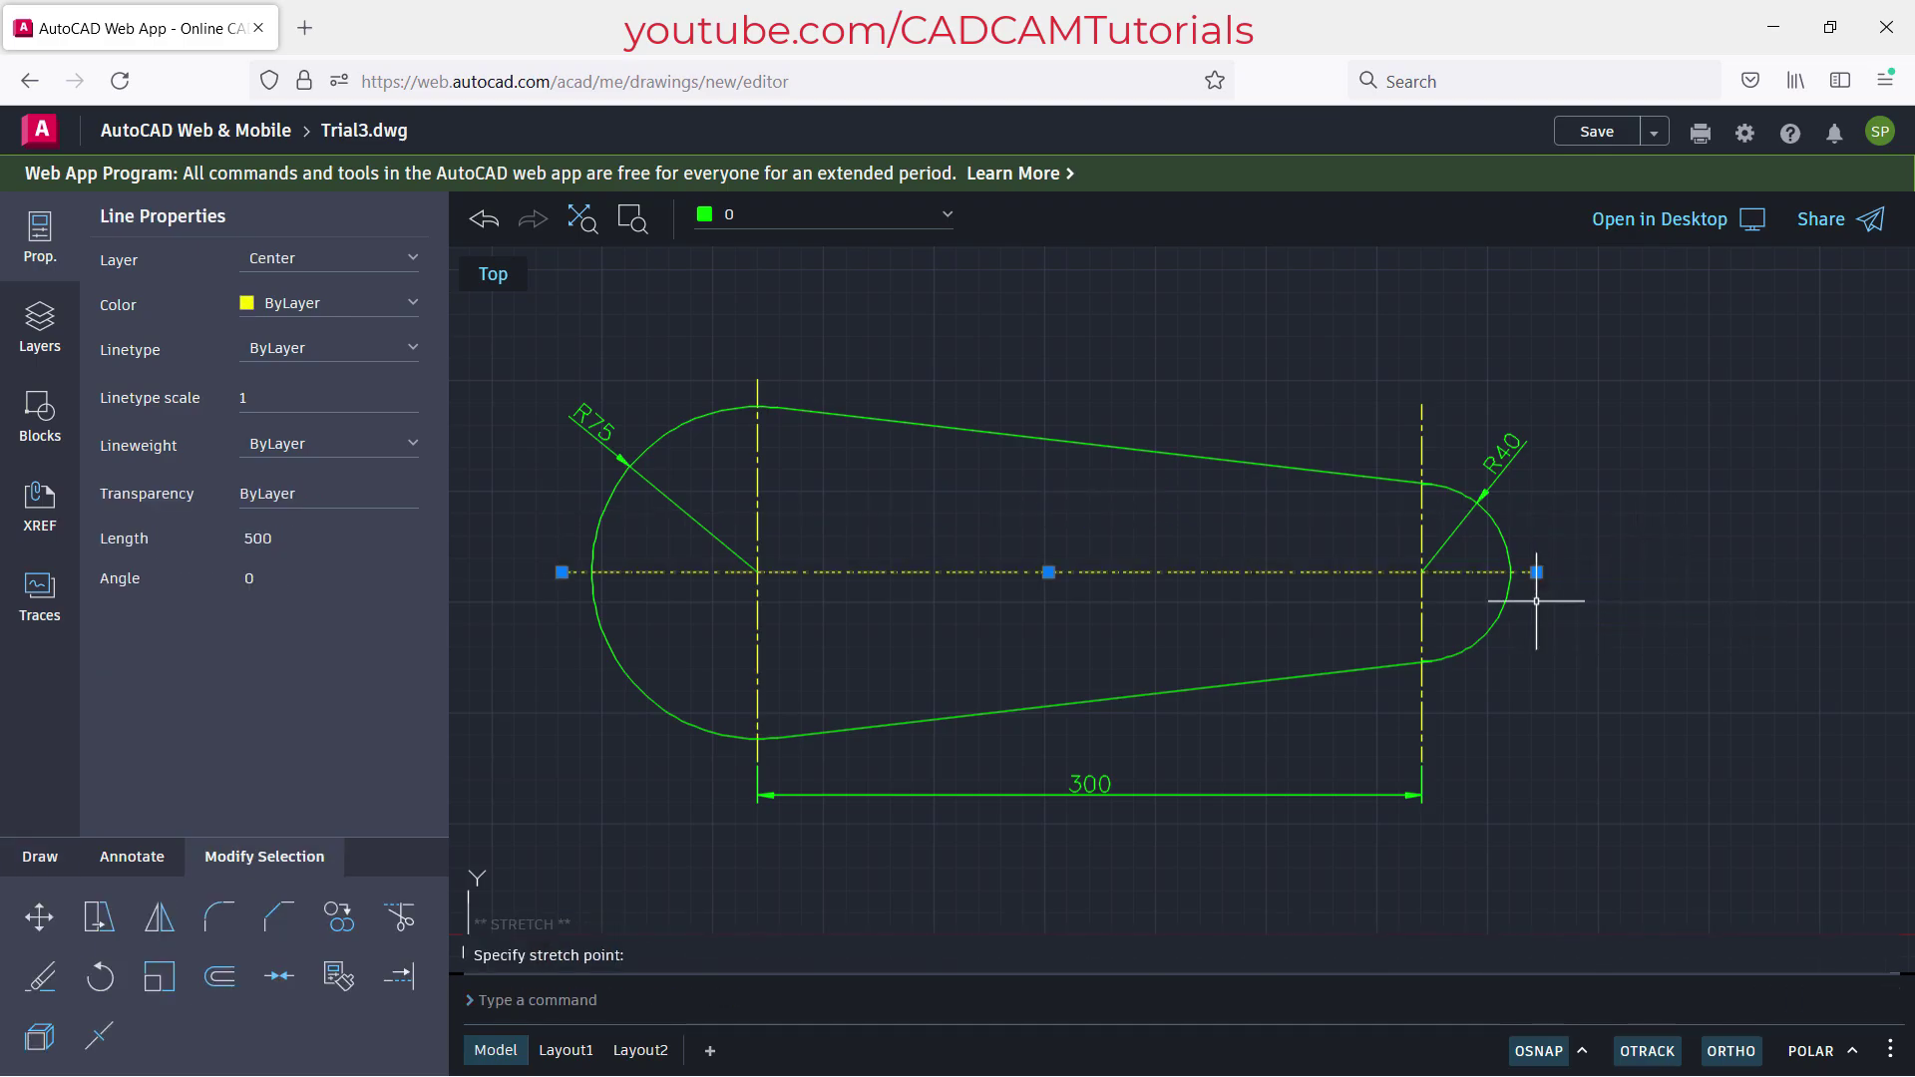
key("Escape")
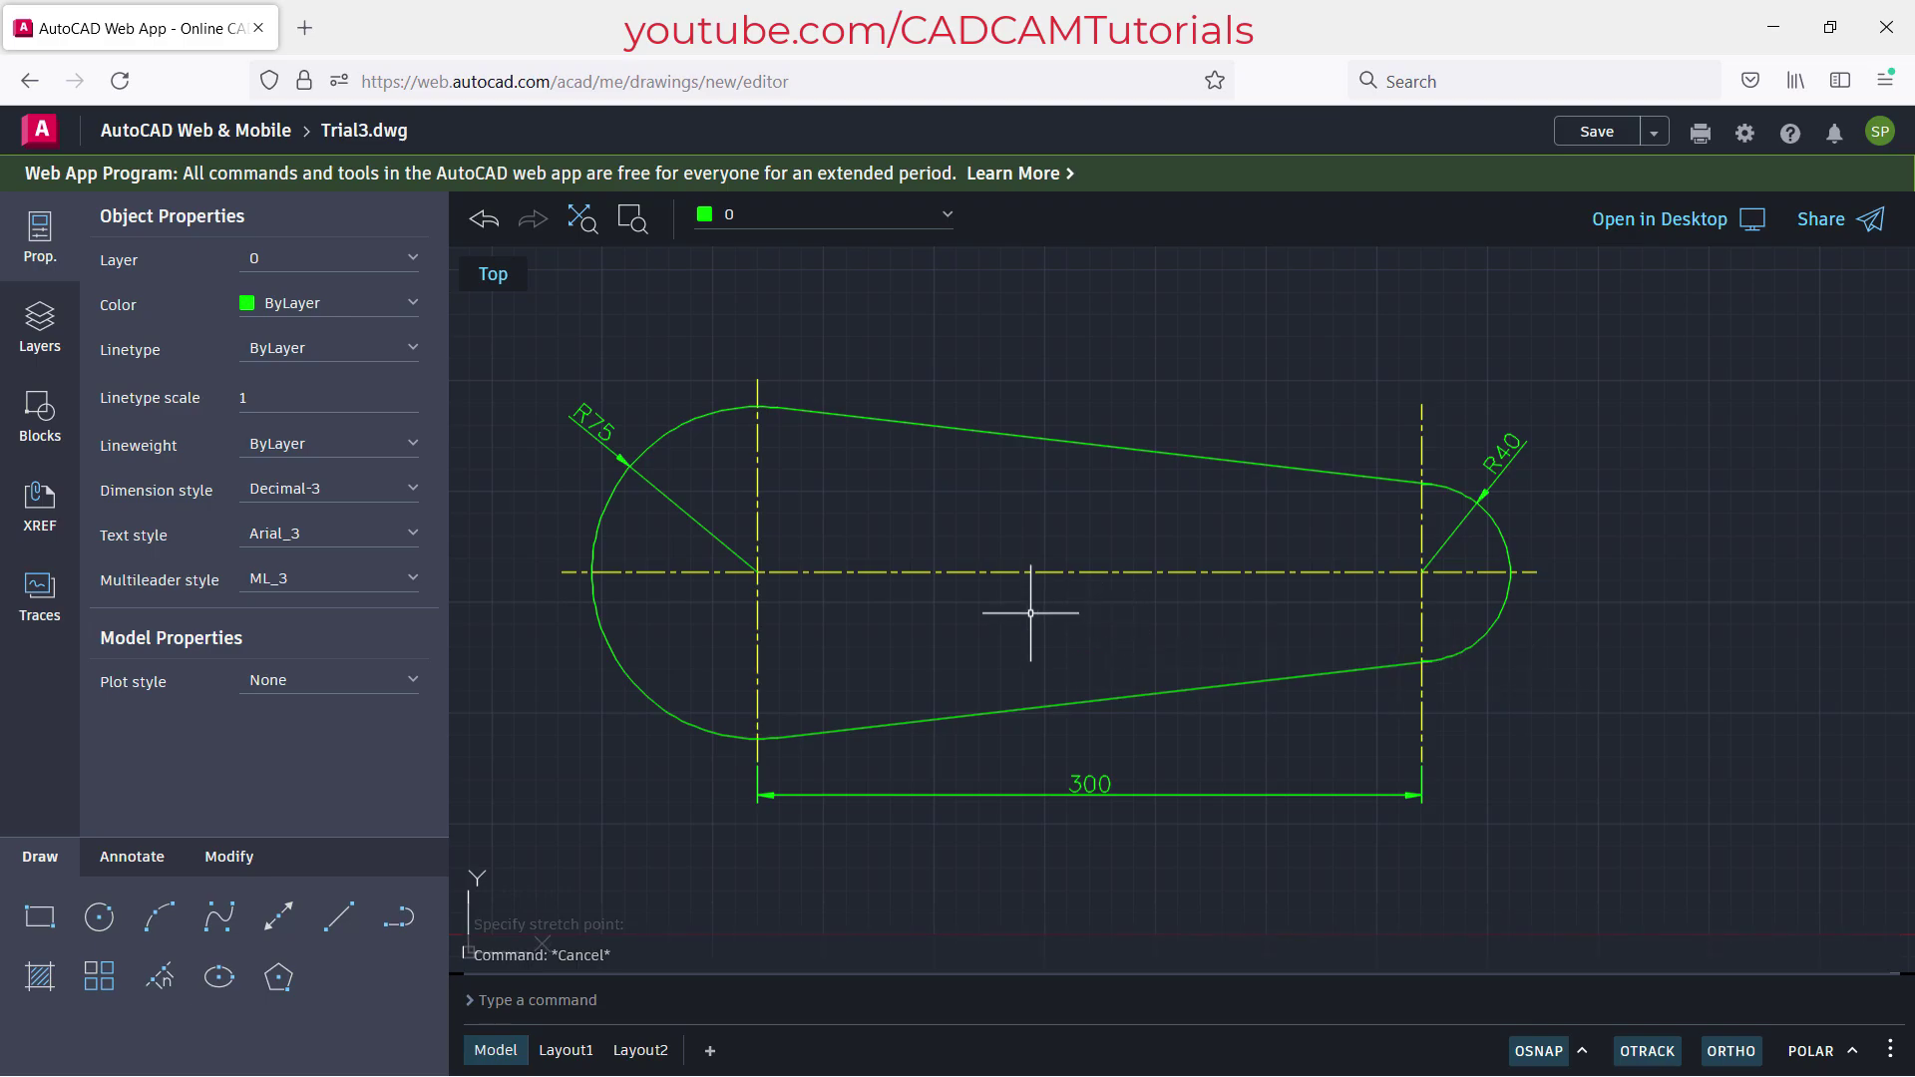
middle_click(1025, 596)
middle_click(1025, 597)
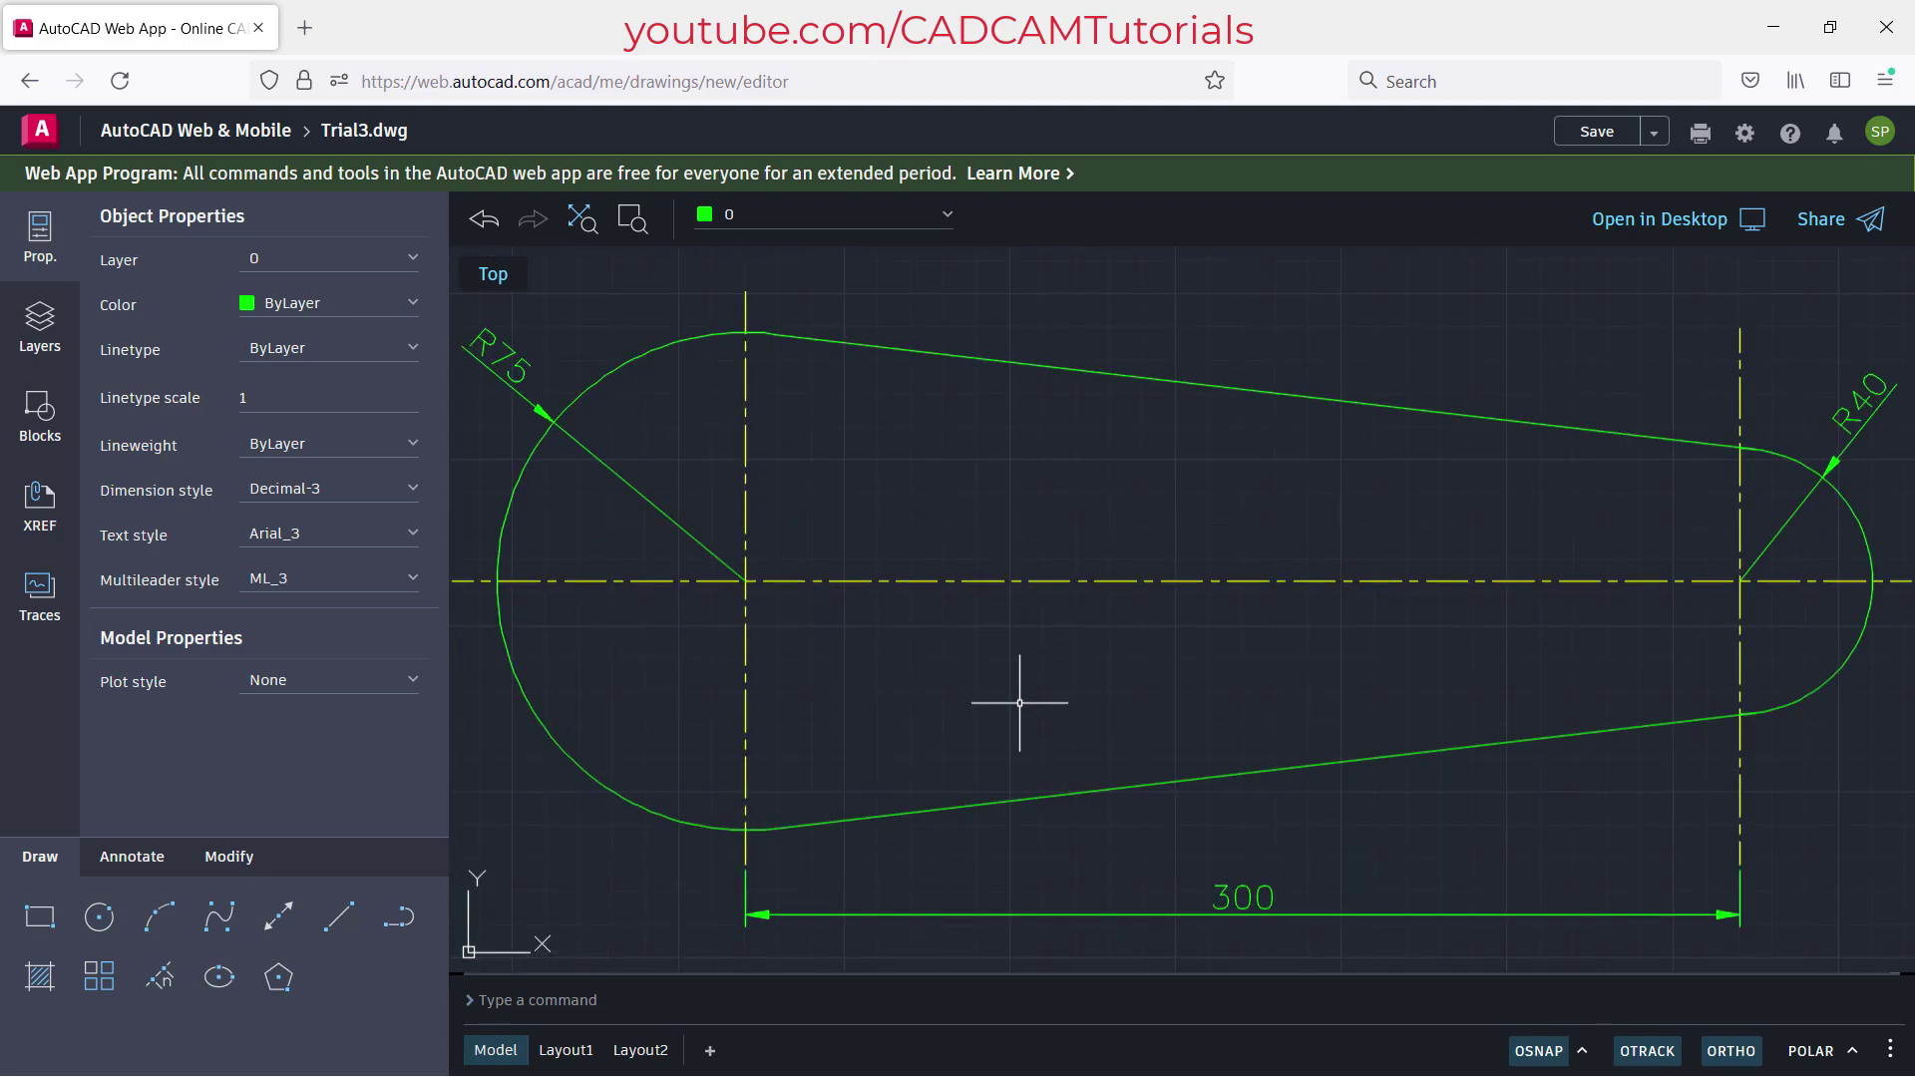
left_click(42, 272)
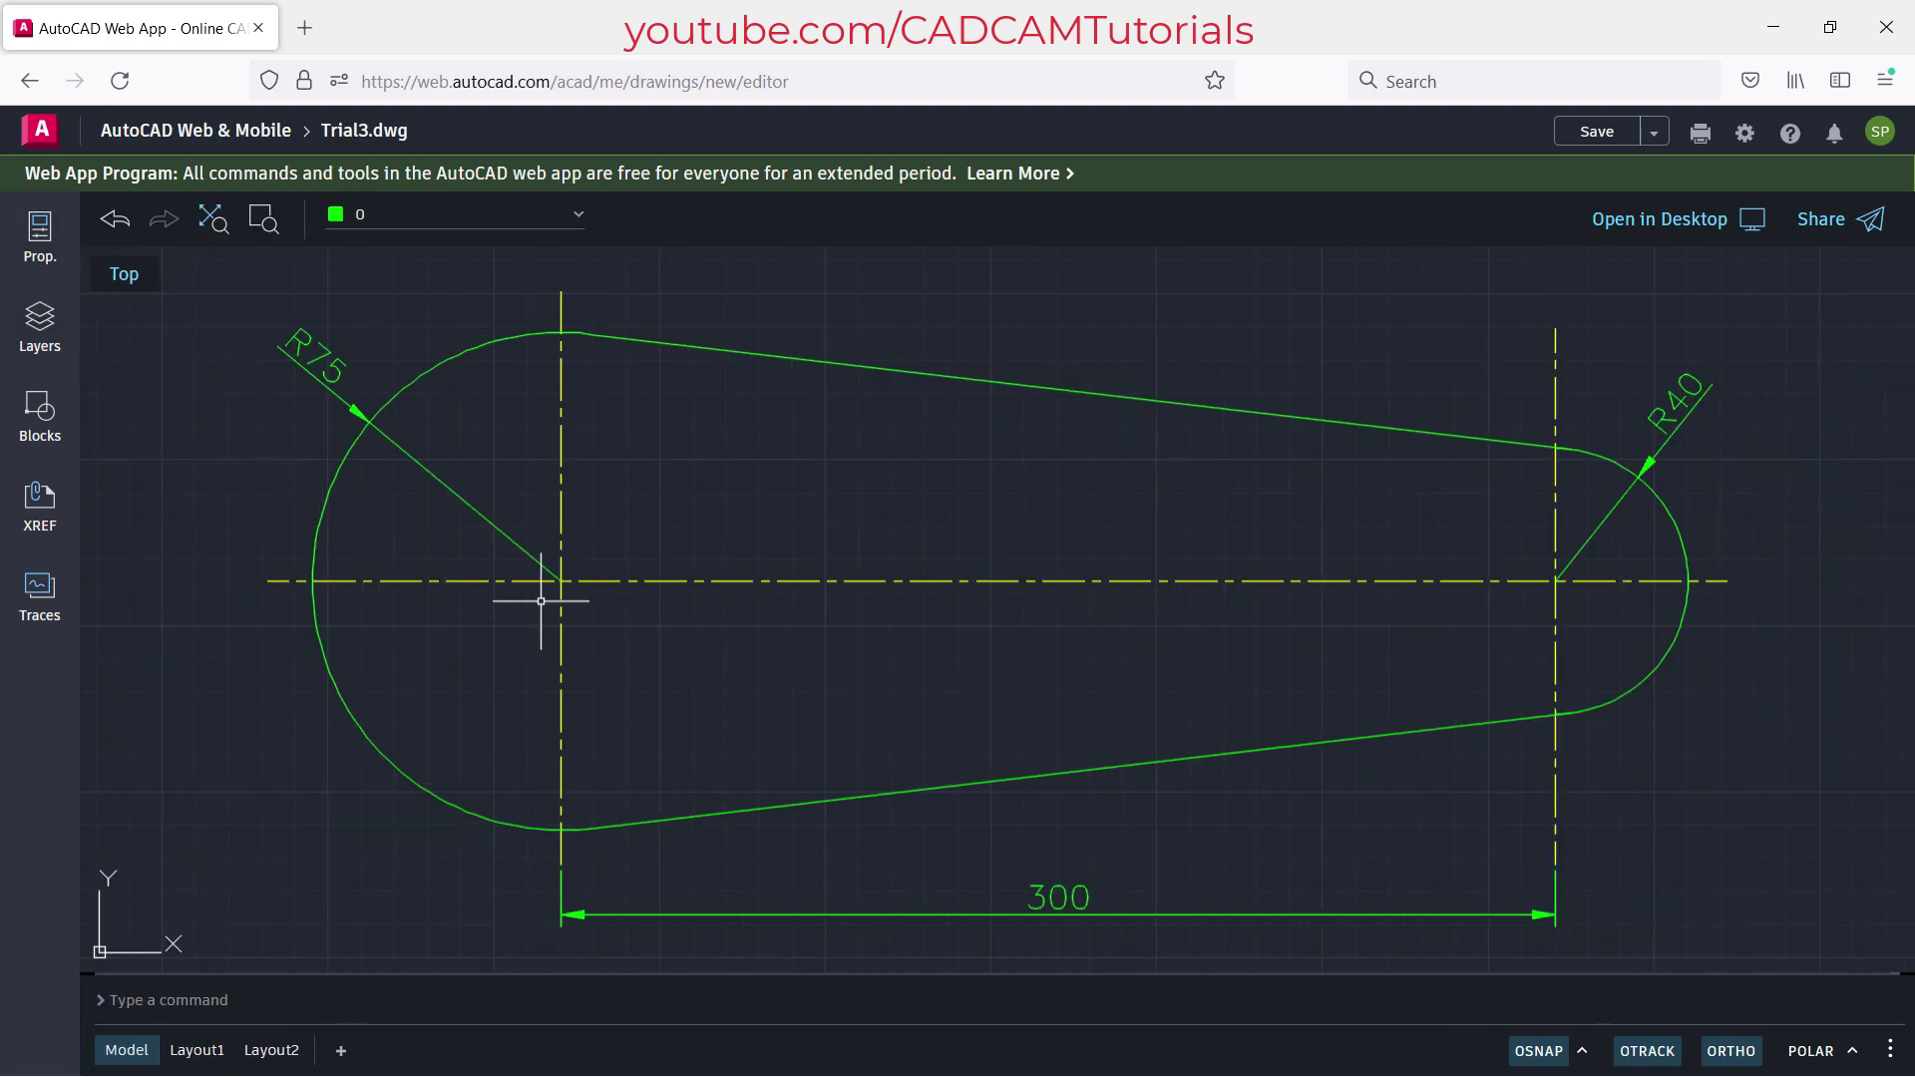
scroll(907, 615, "up", 1)
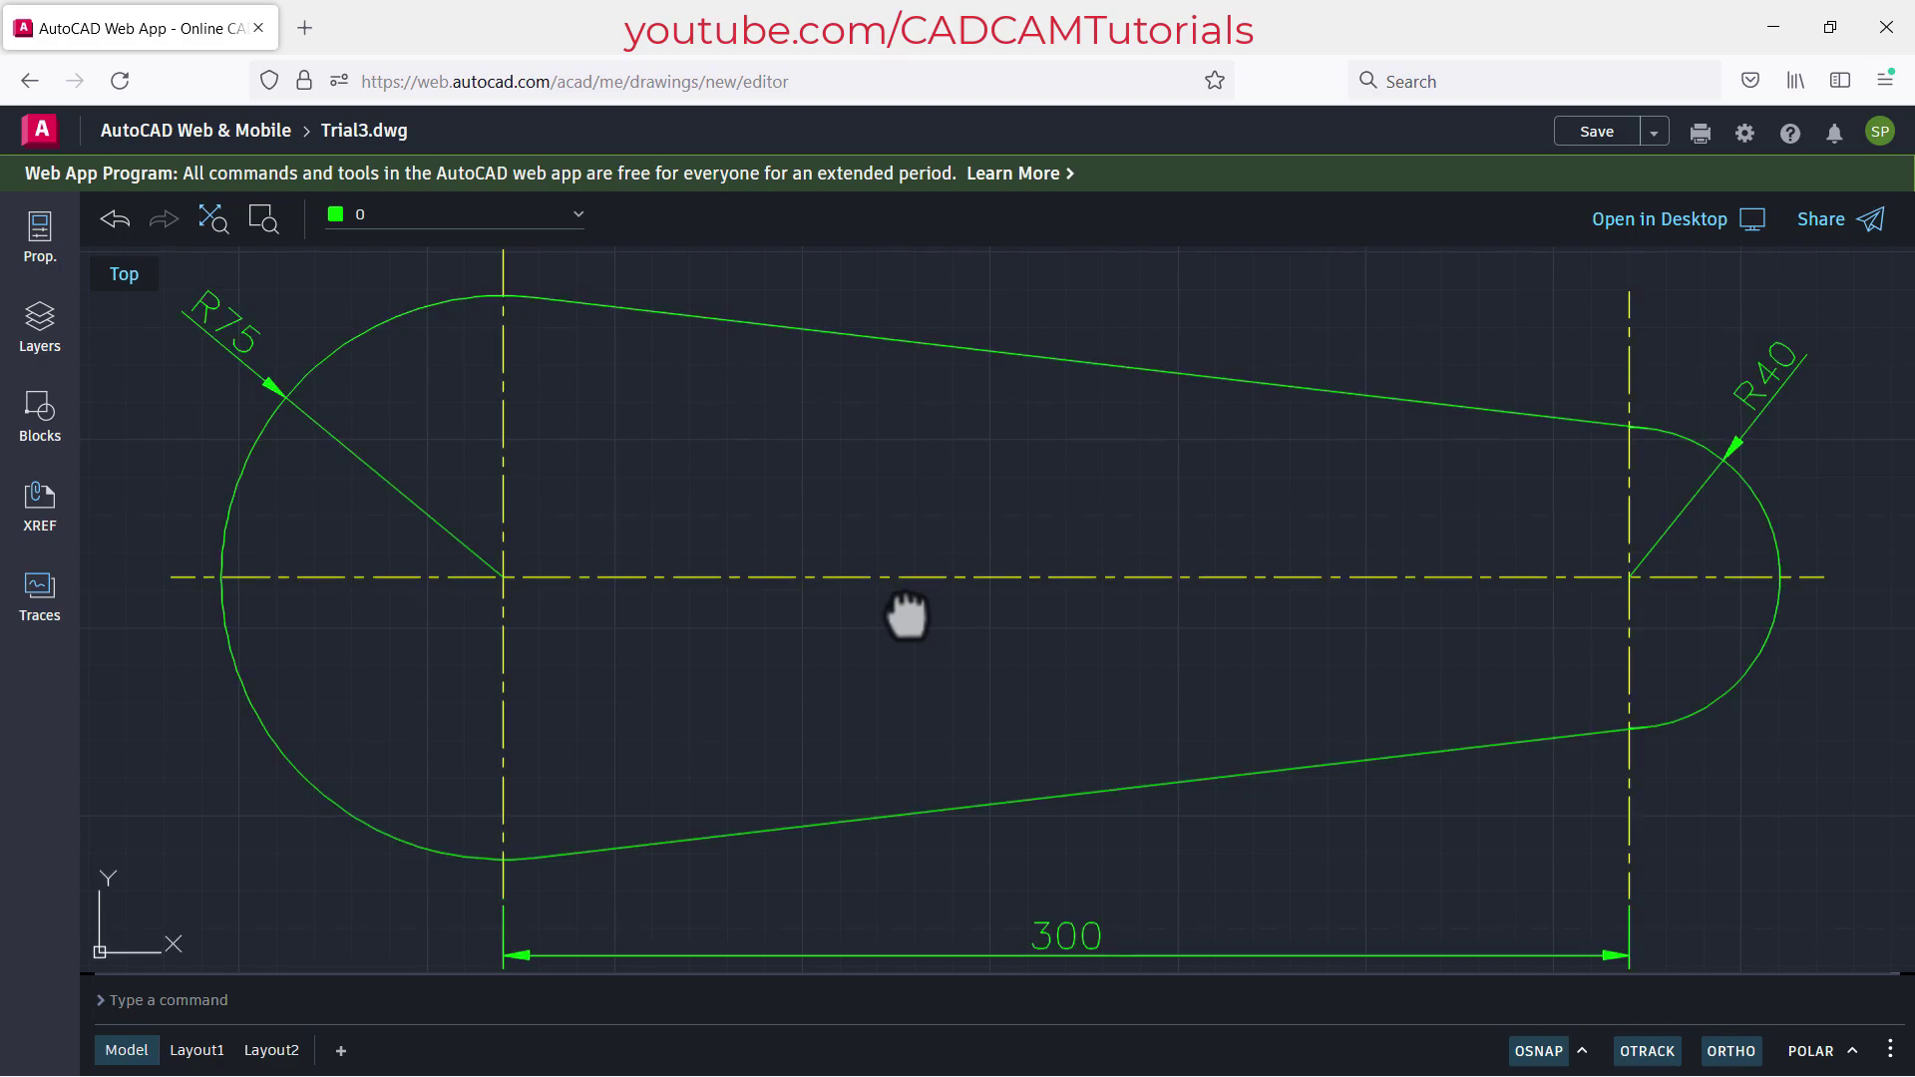
Plot the drawing to PDF with ISO A3 paper size
left_click(1700, 135)
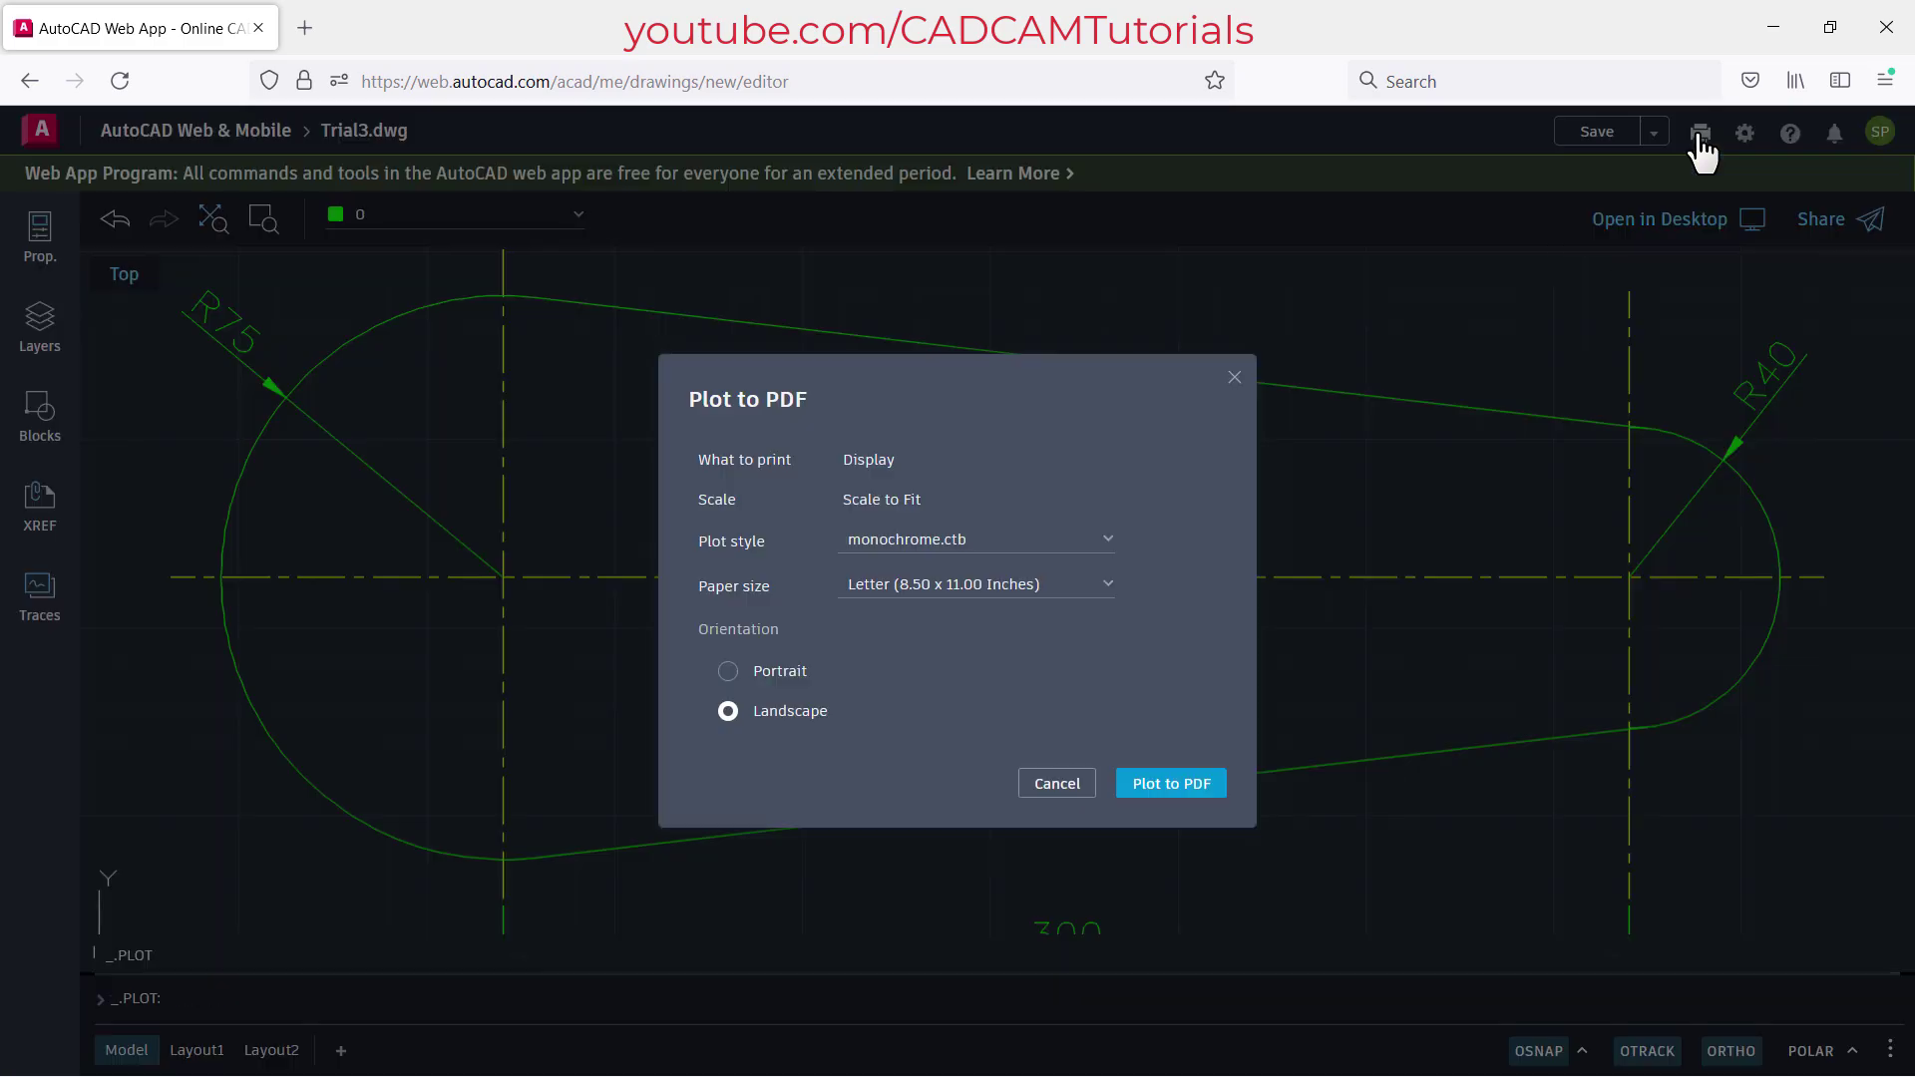
left_click(1107, 586)
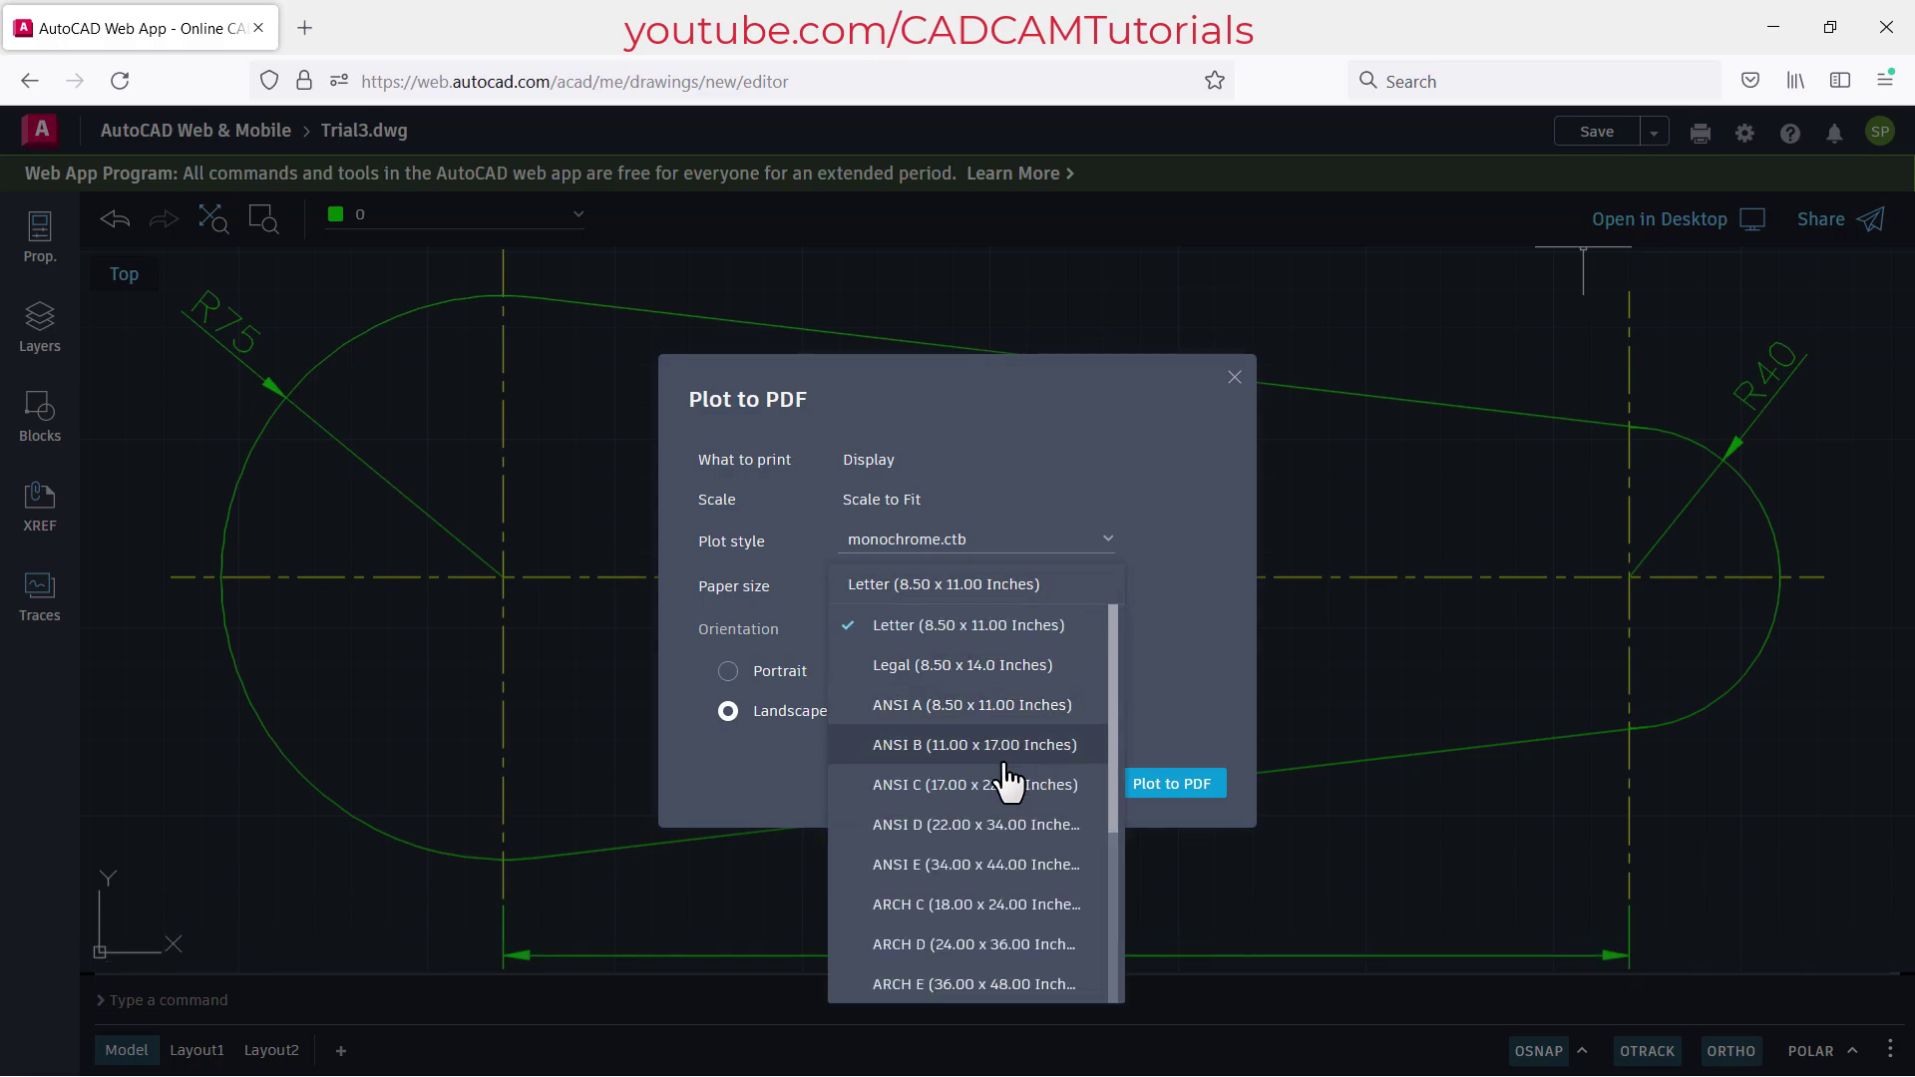
scroll(1009, 782, "down", 4)
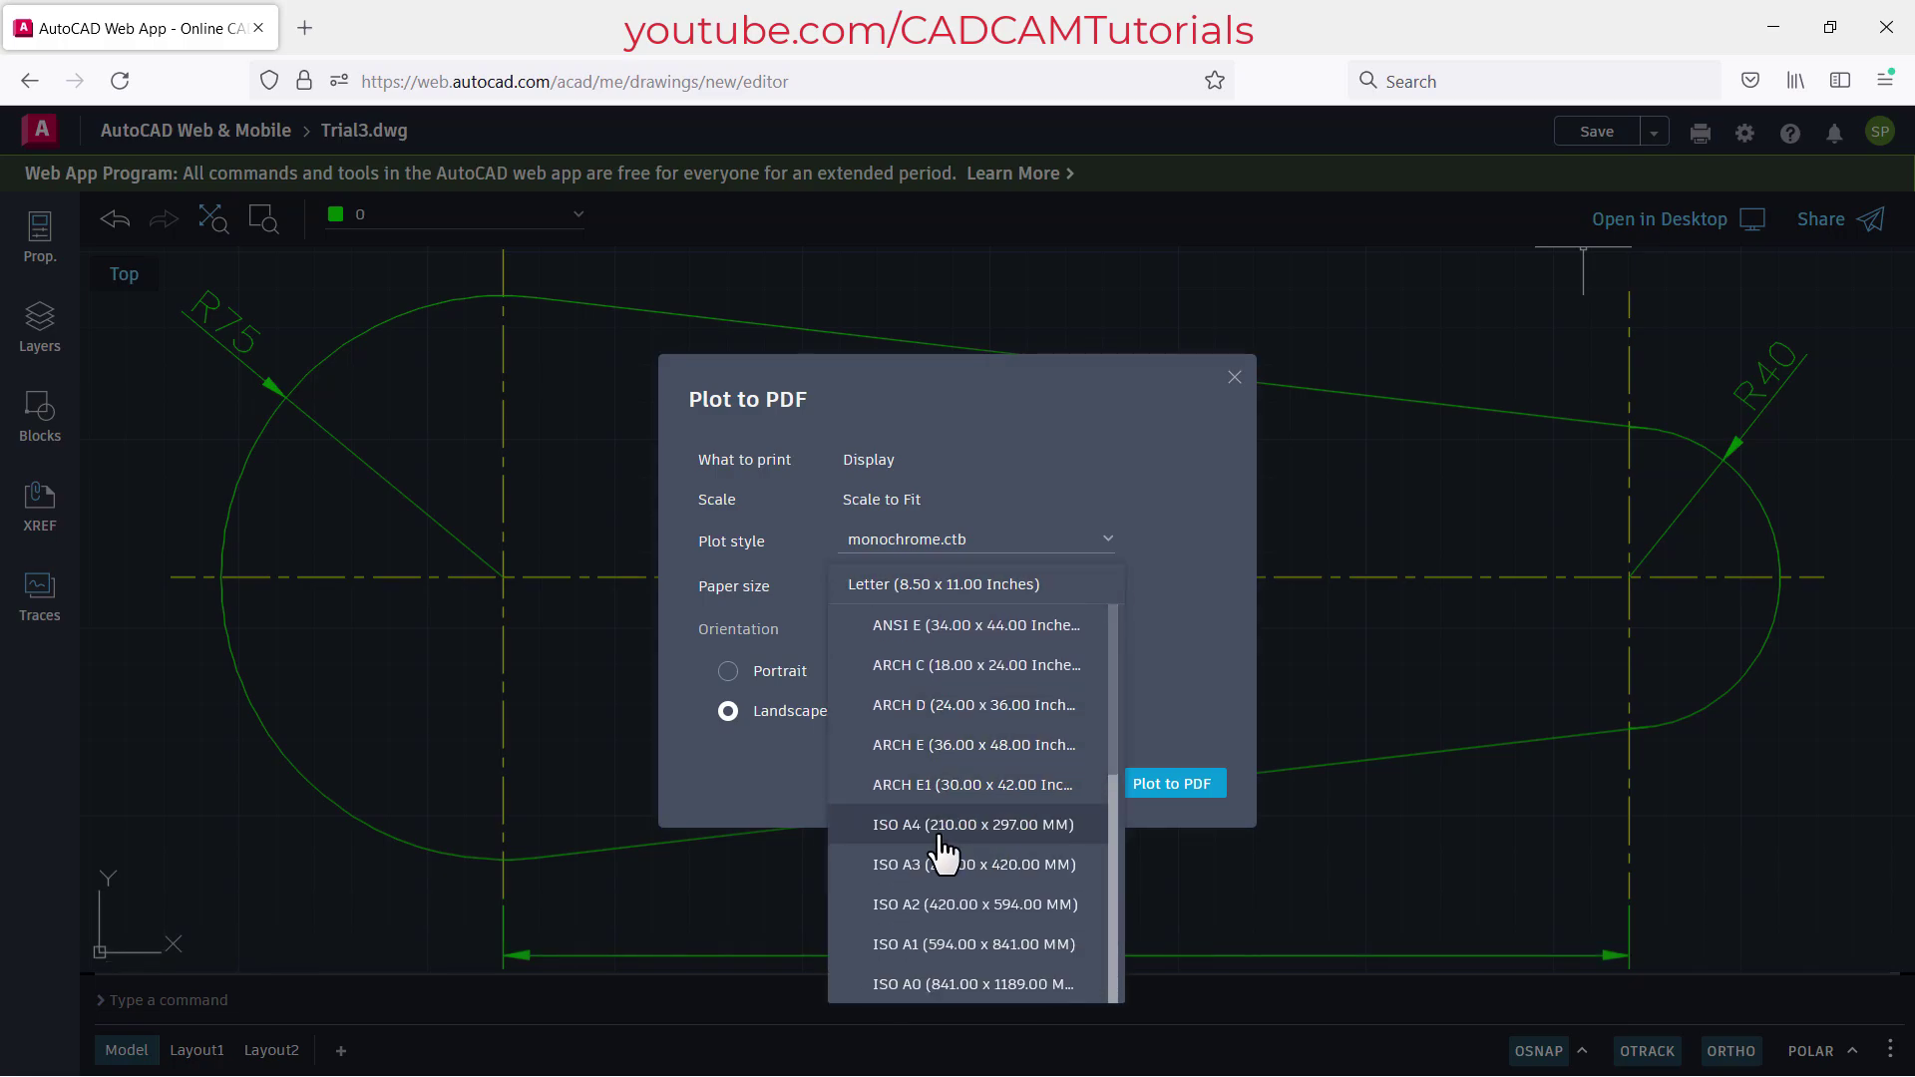
left_click(945, 868)
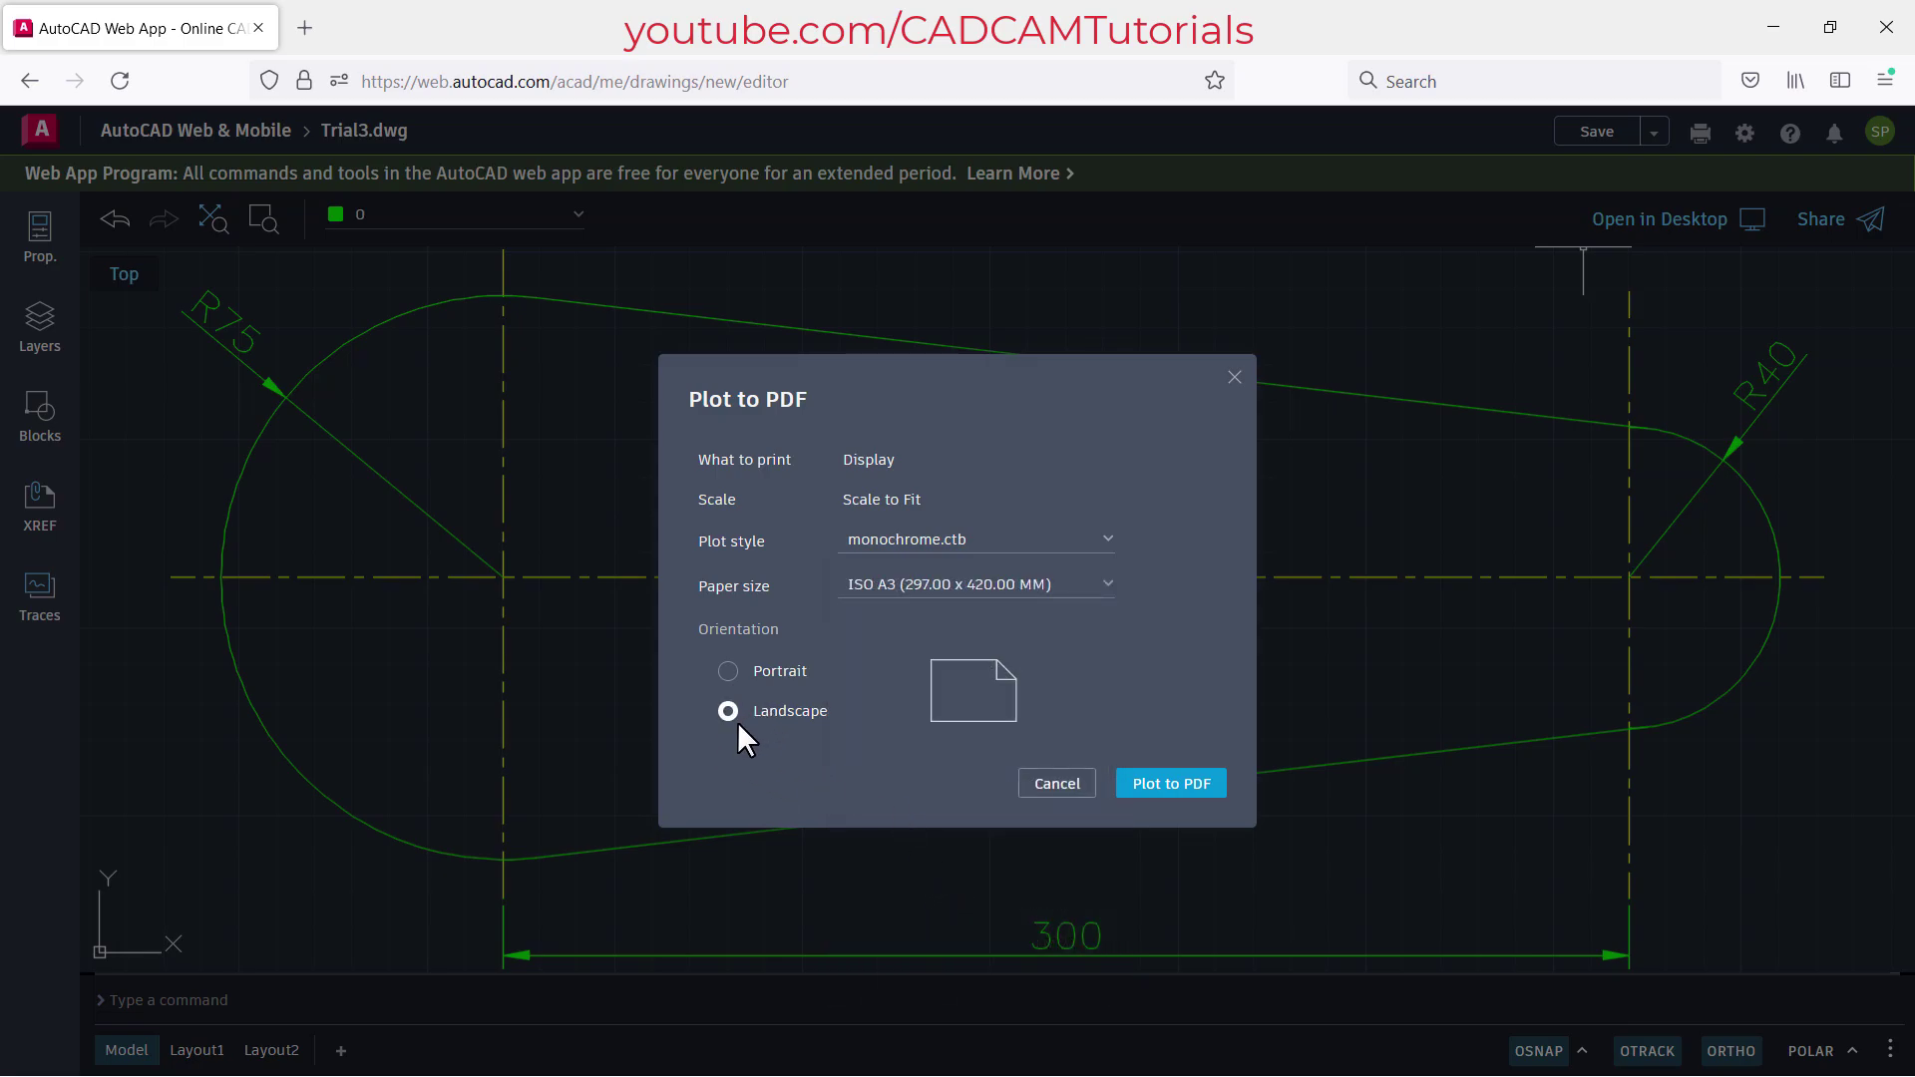
left_click(1171, 784)
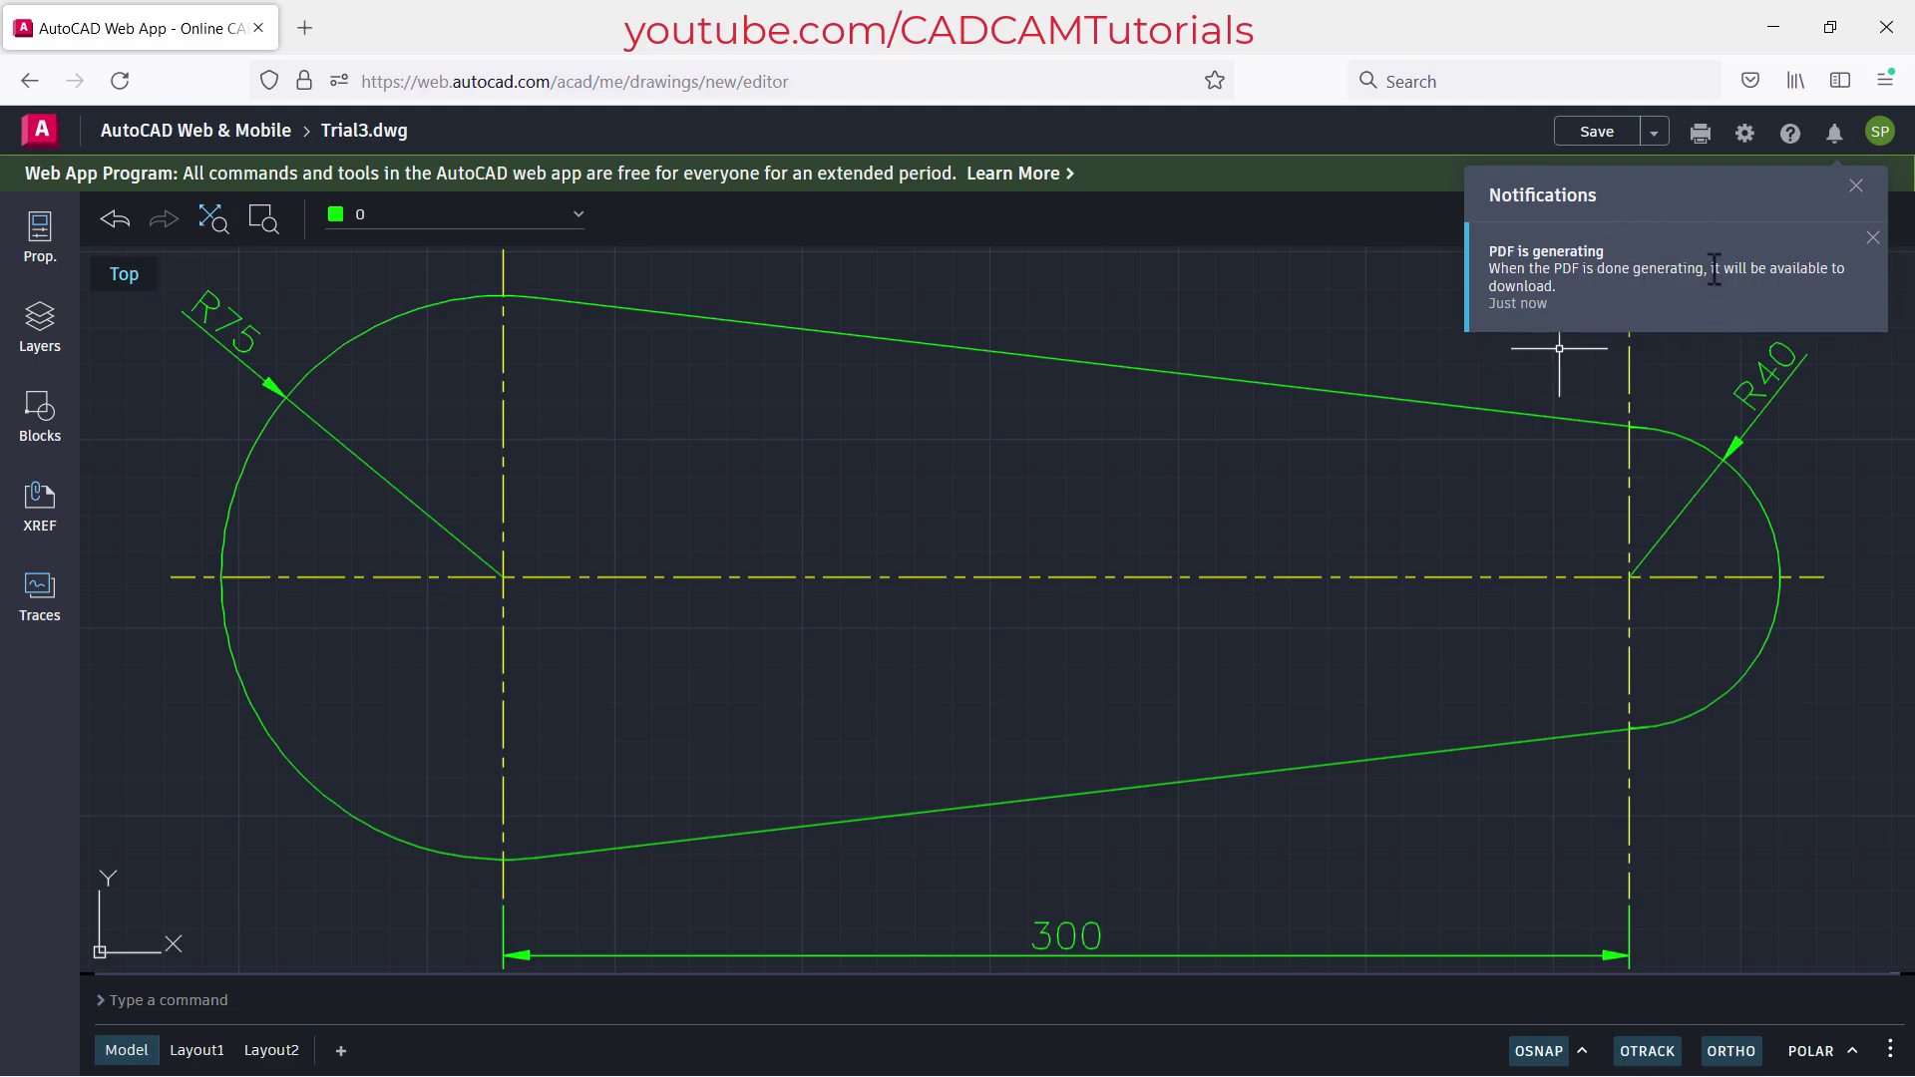
Download Trial3 - Model.pdf and close the PDF tab
left_click(1047, 518)
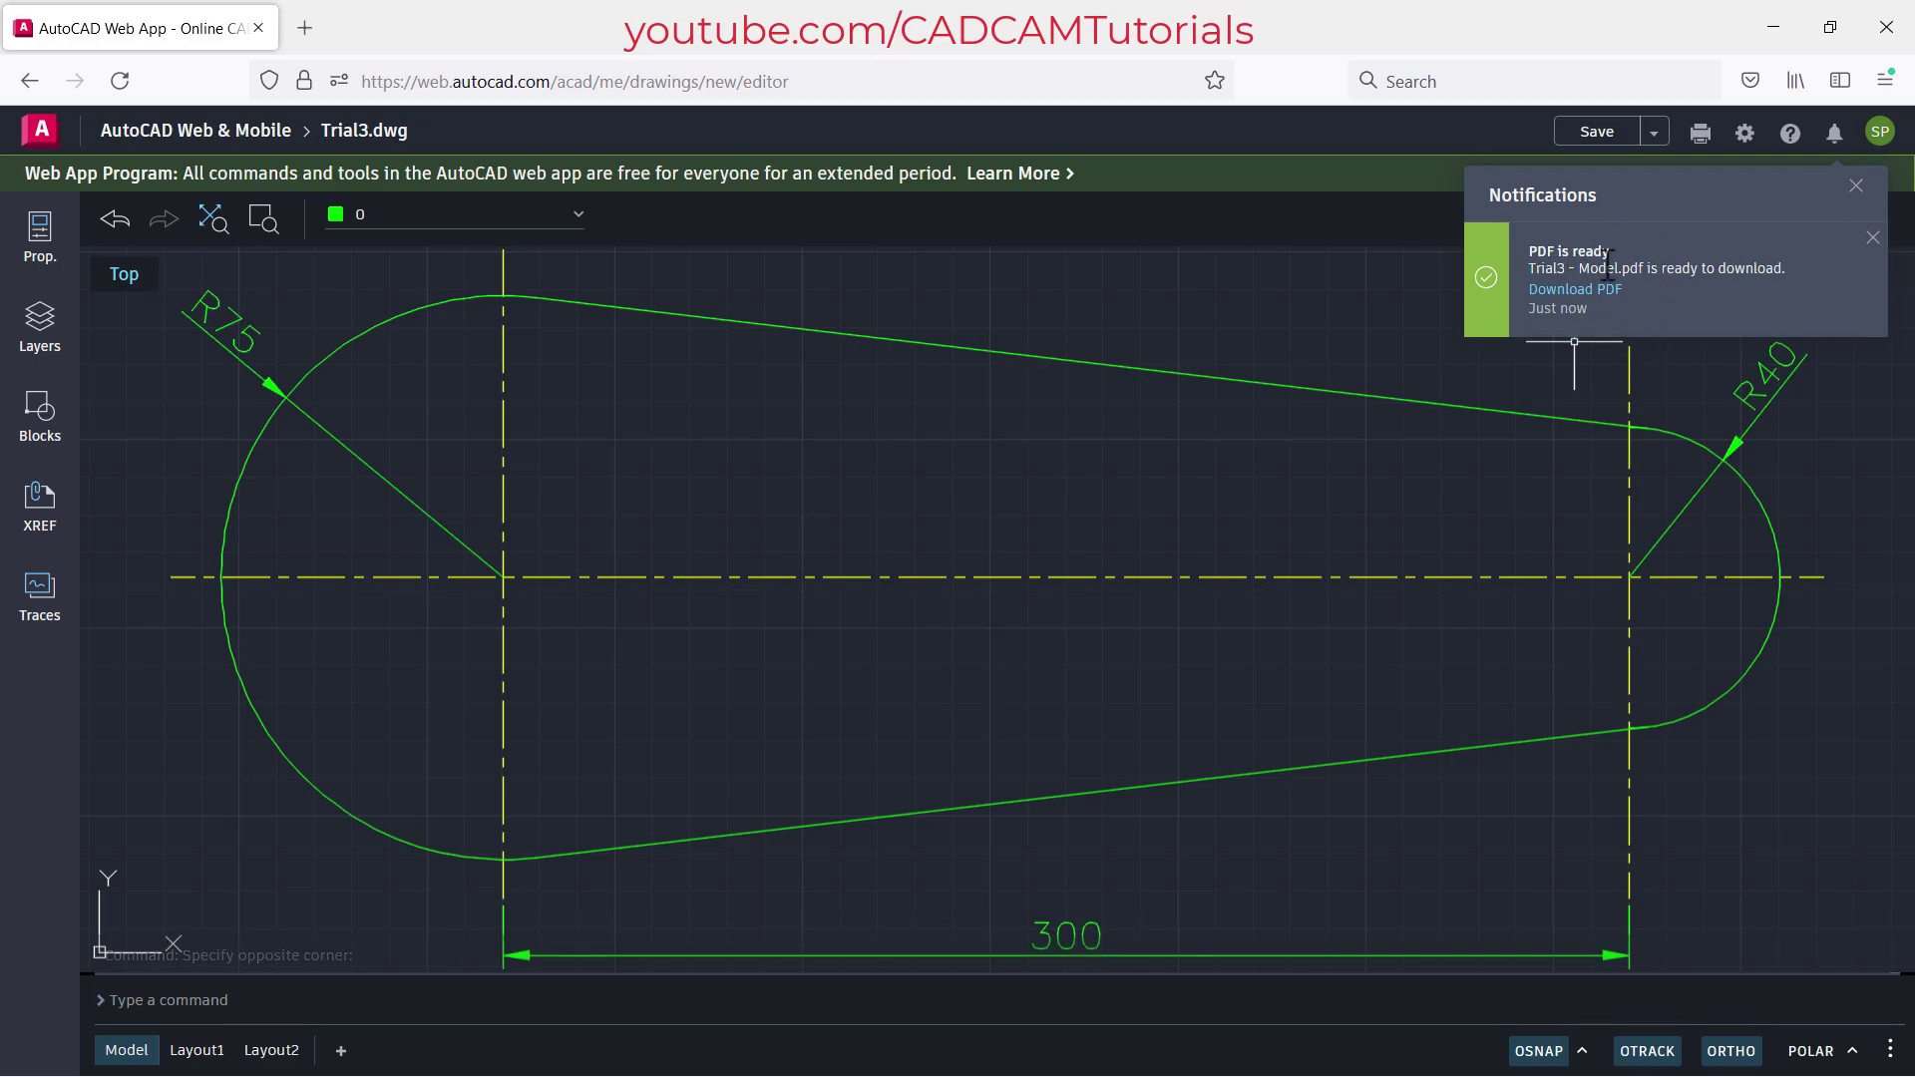
left_click(1573, 294)
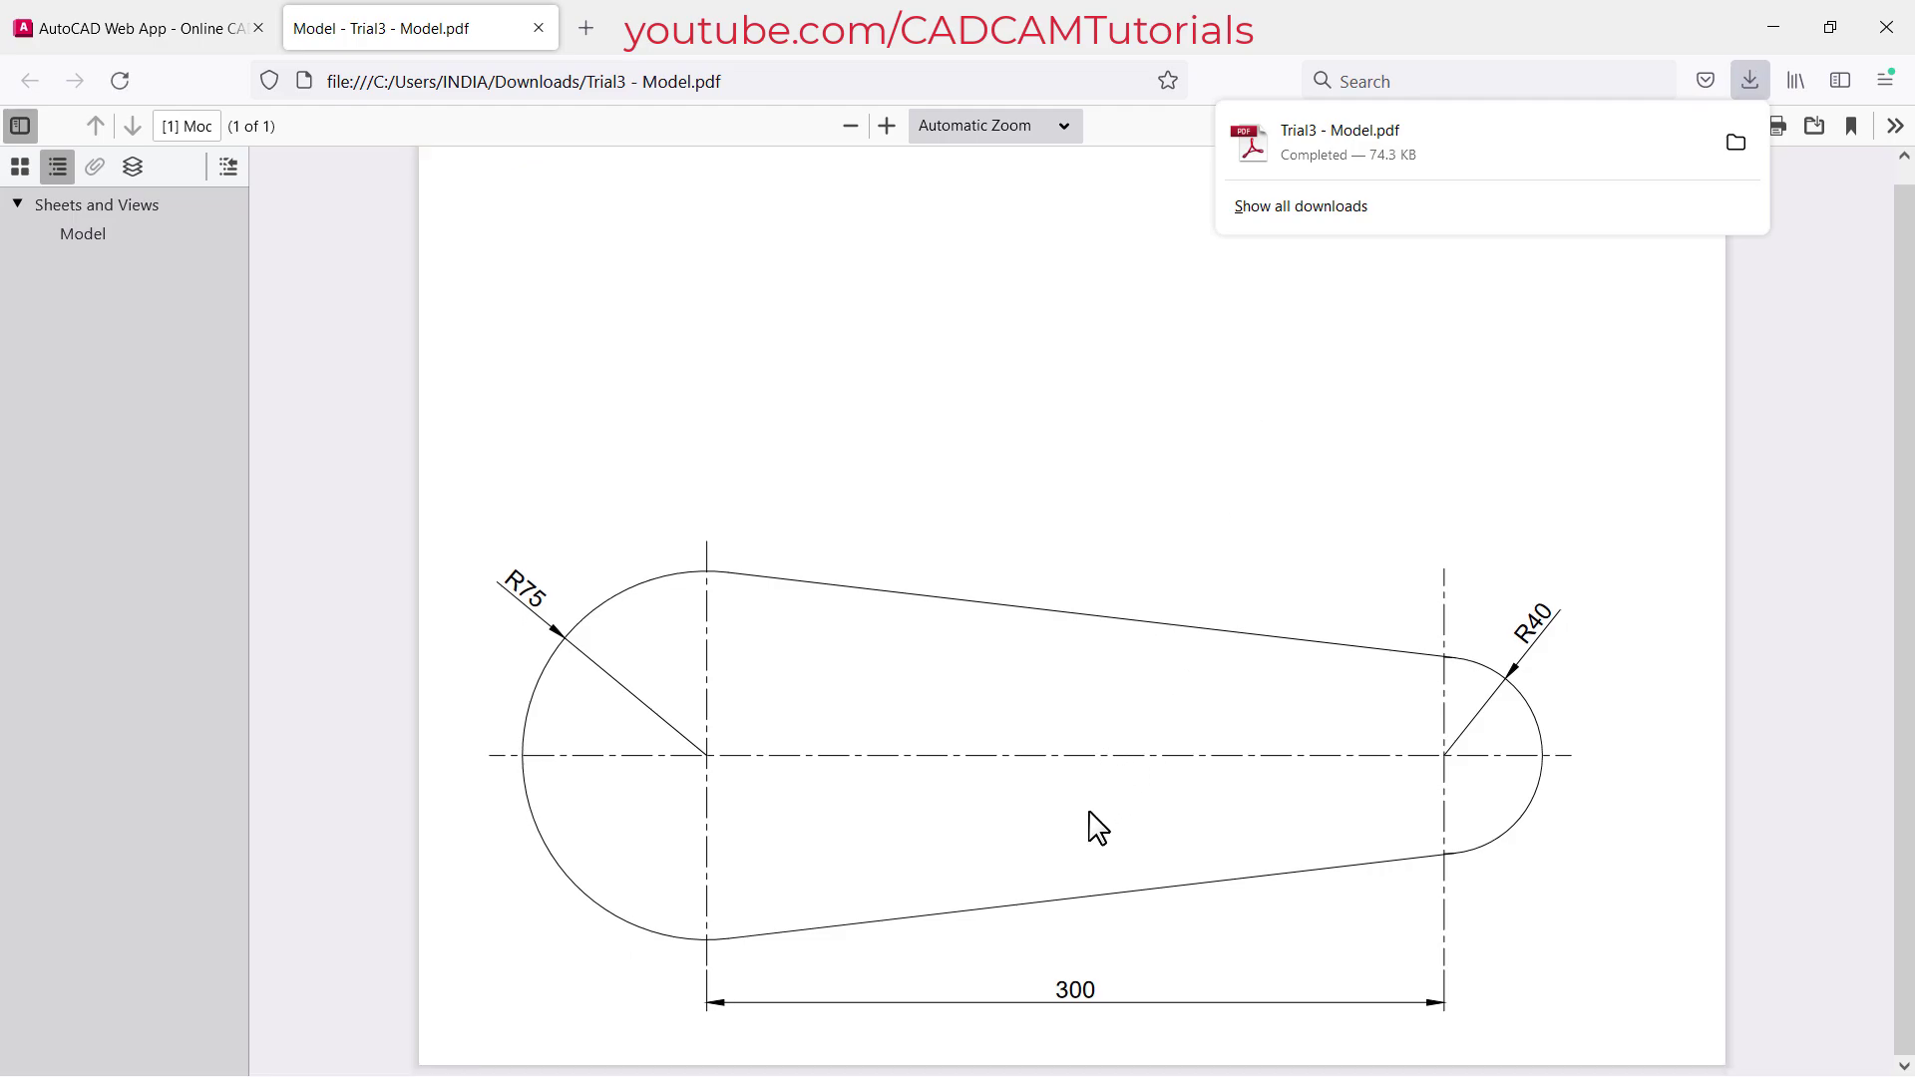
left_click(539, 29)
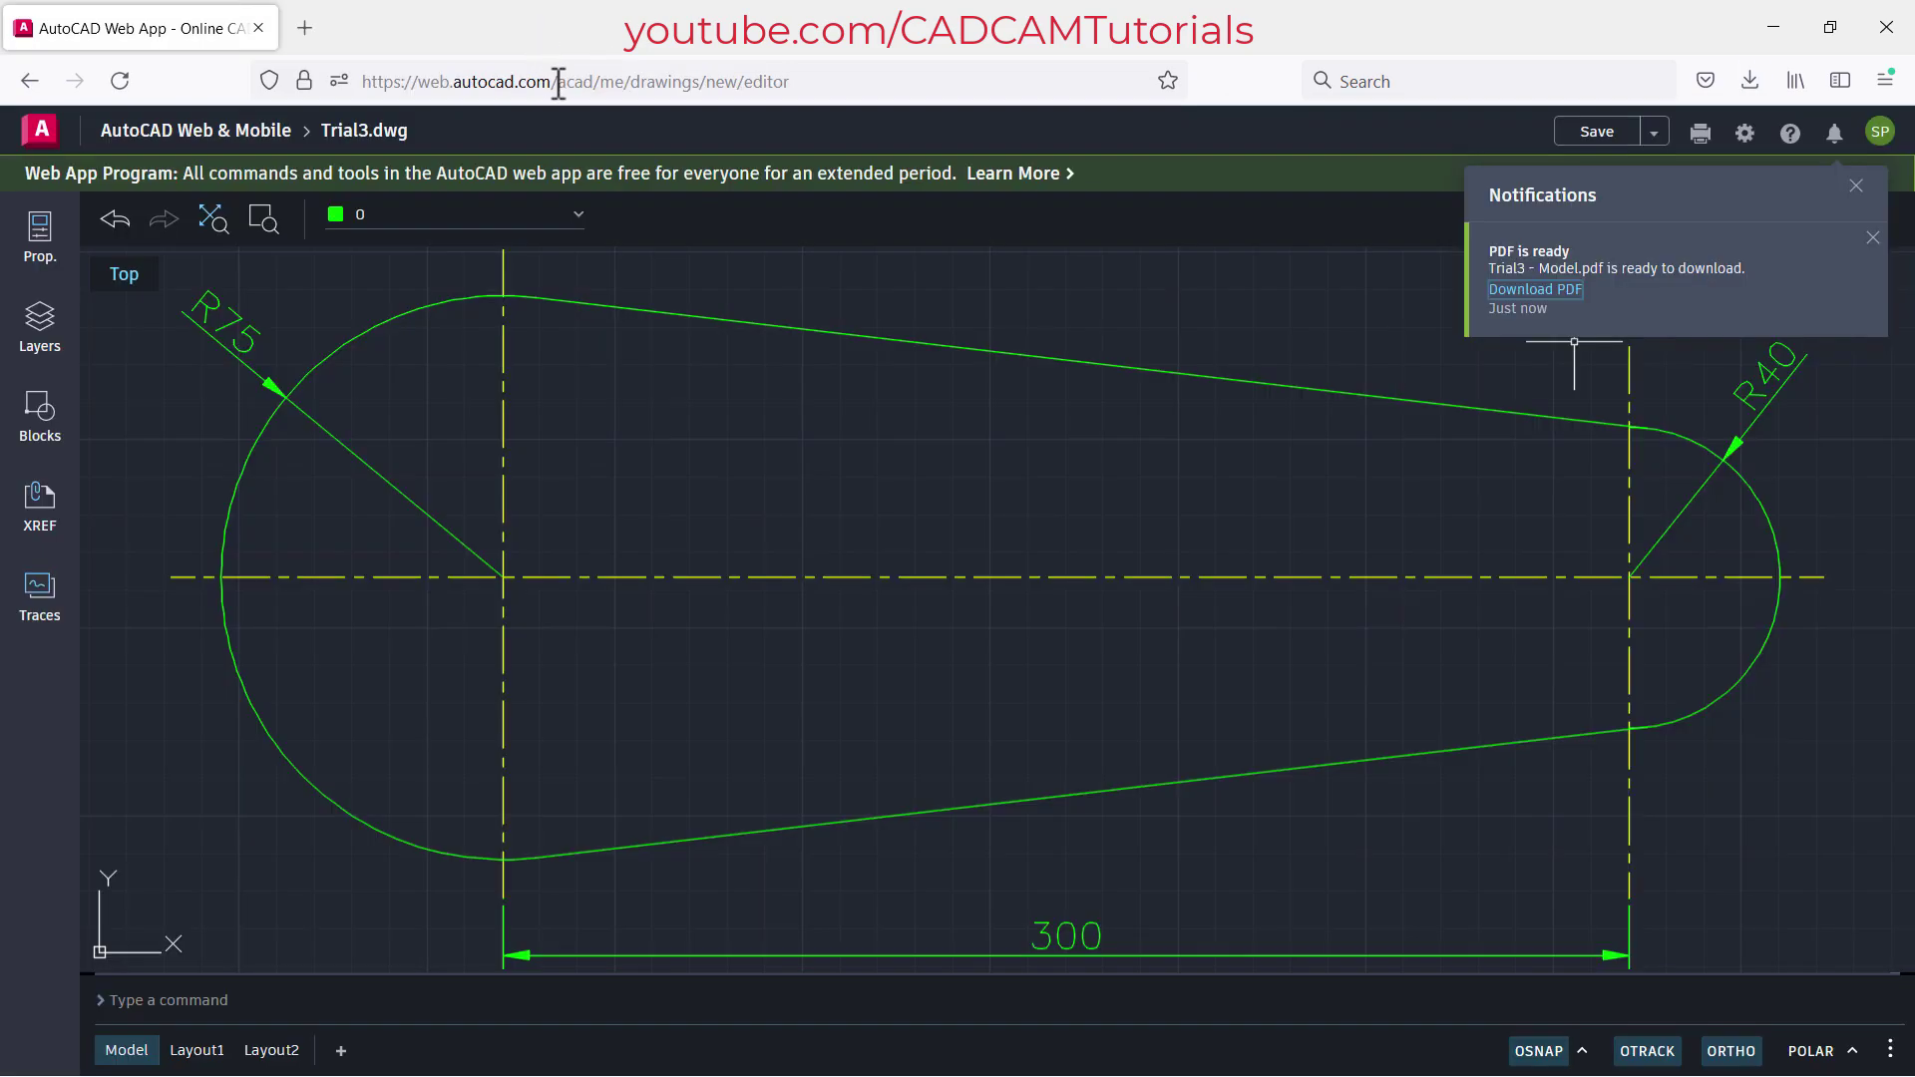
Close the Notifications panel and save Trial3.dwg
left_click(1856, 187)
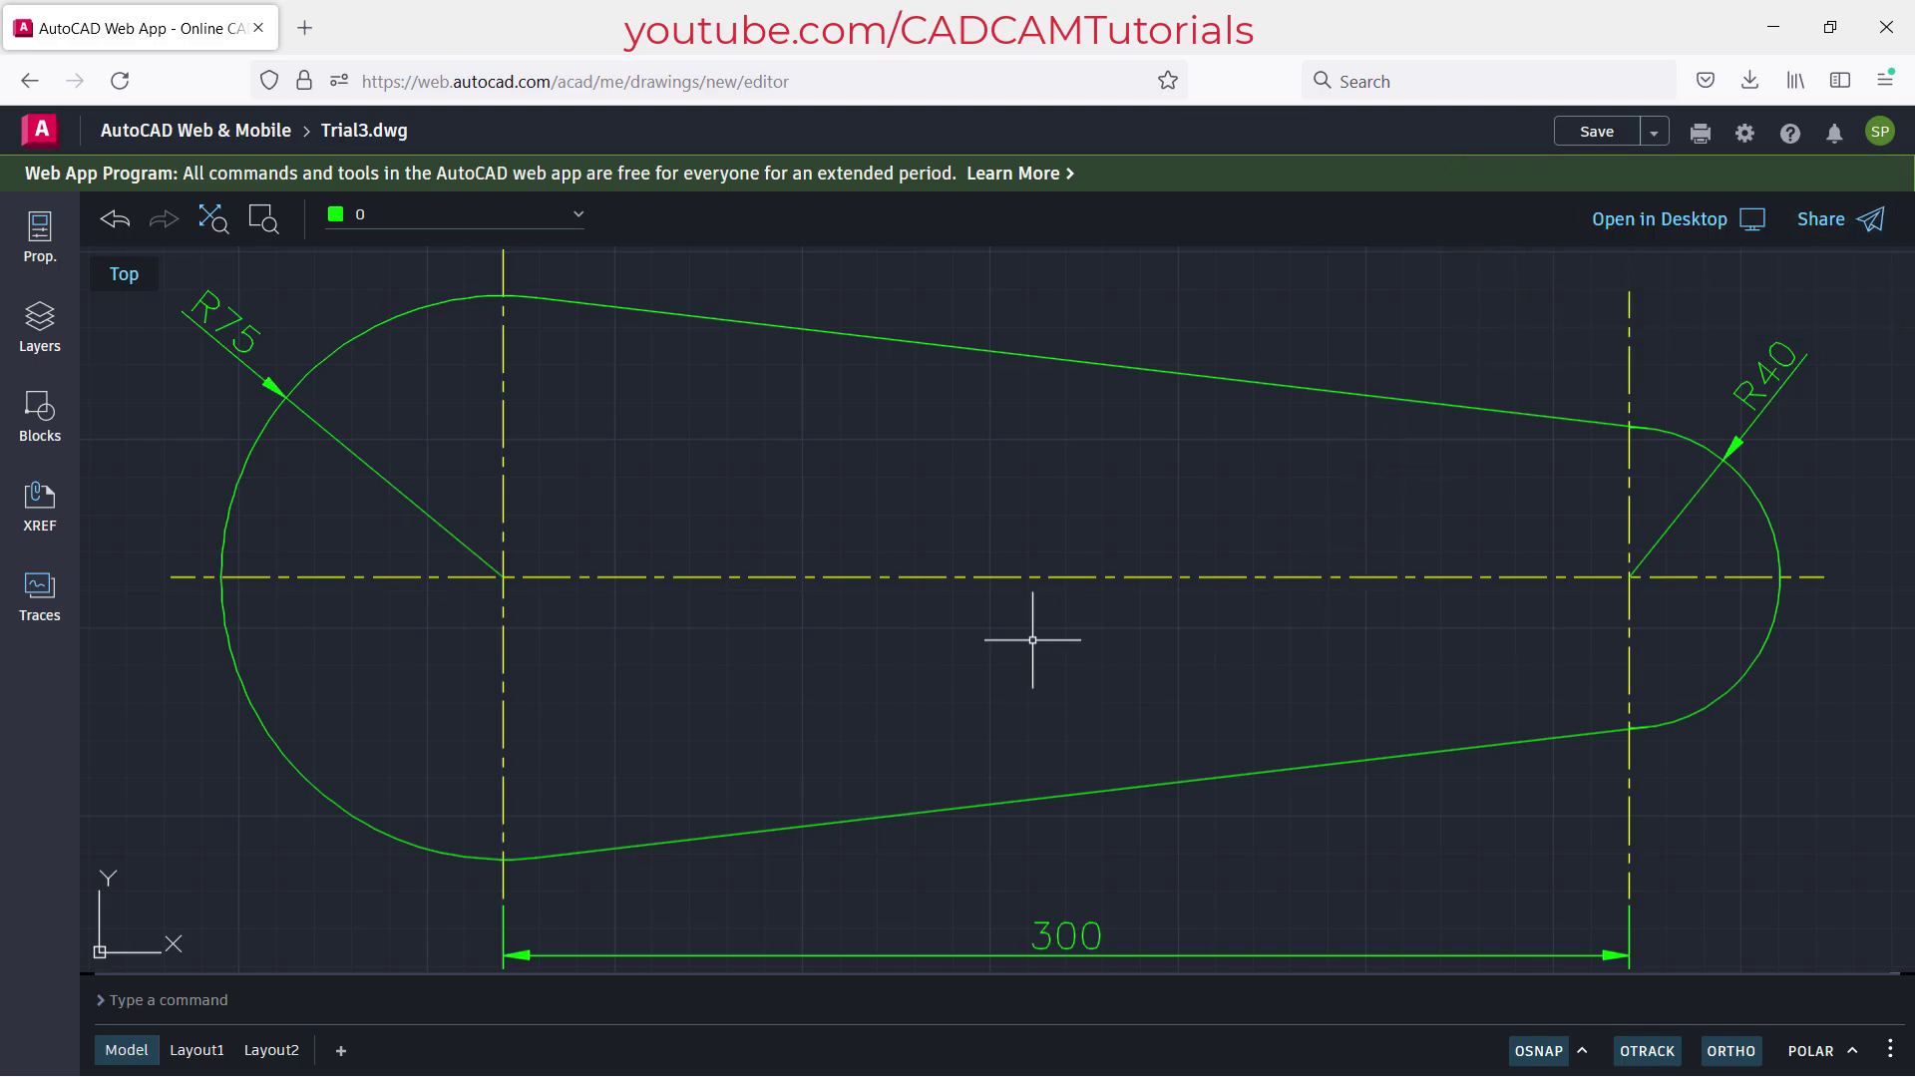
left_click(1595, 132)
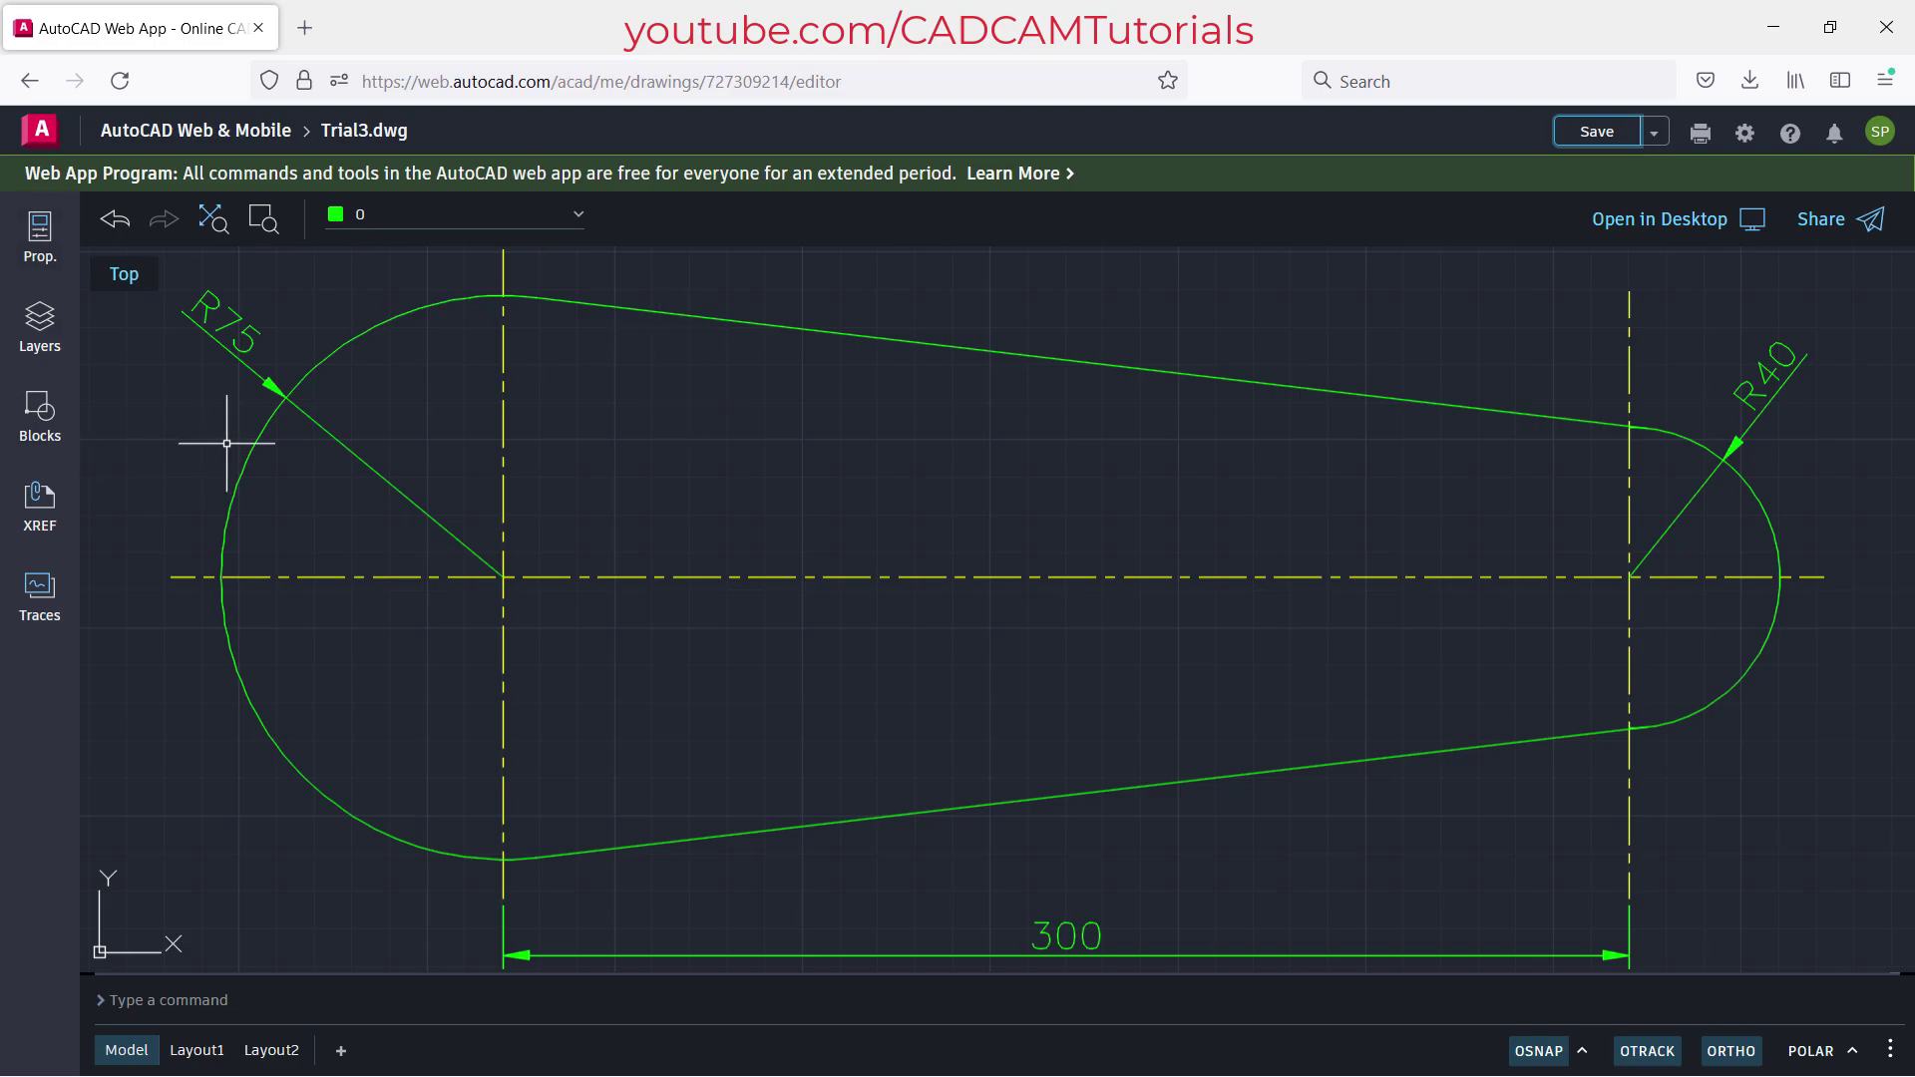
From the AutoCAD Web & Mobile drawing list, download Trial3.dwg and close the downloads panel
left_click(199, 139)
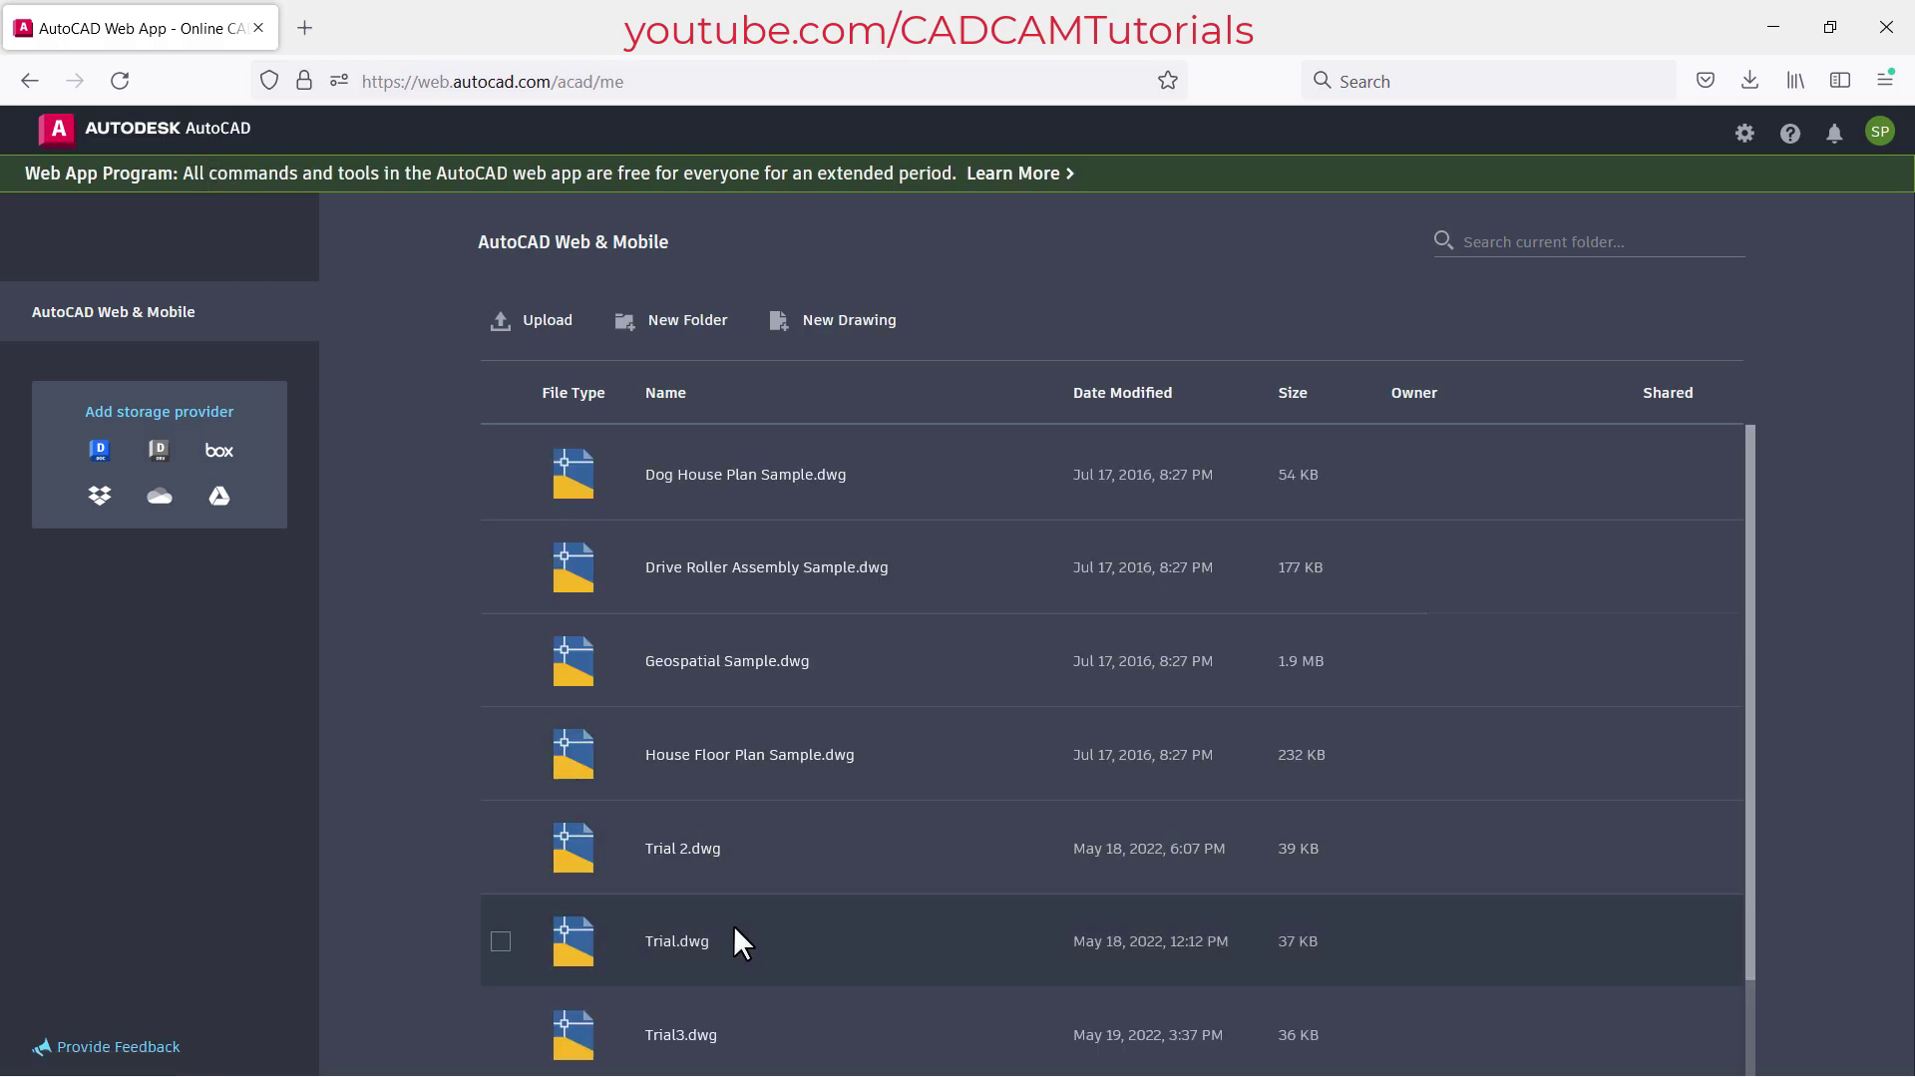
scroll(733, 924, "down", 1)
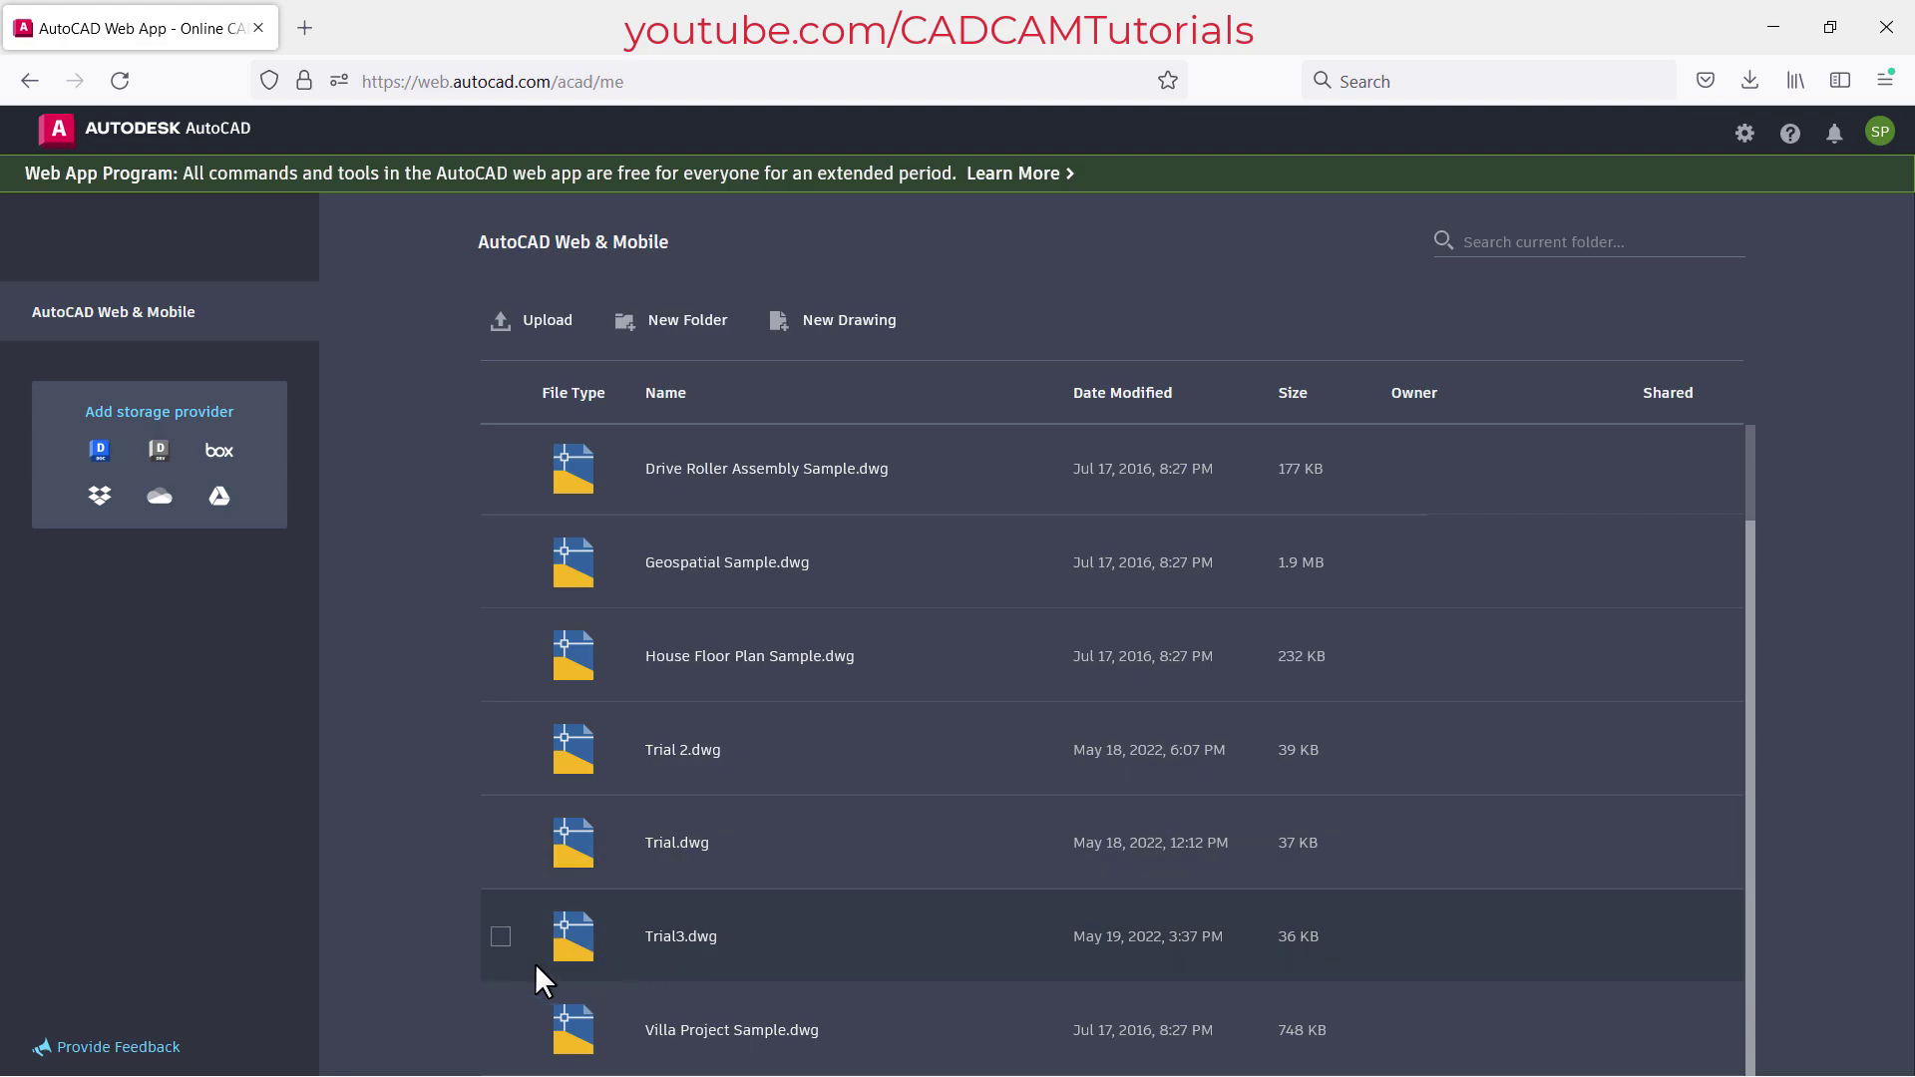
left_click(500, 938)
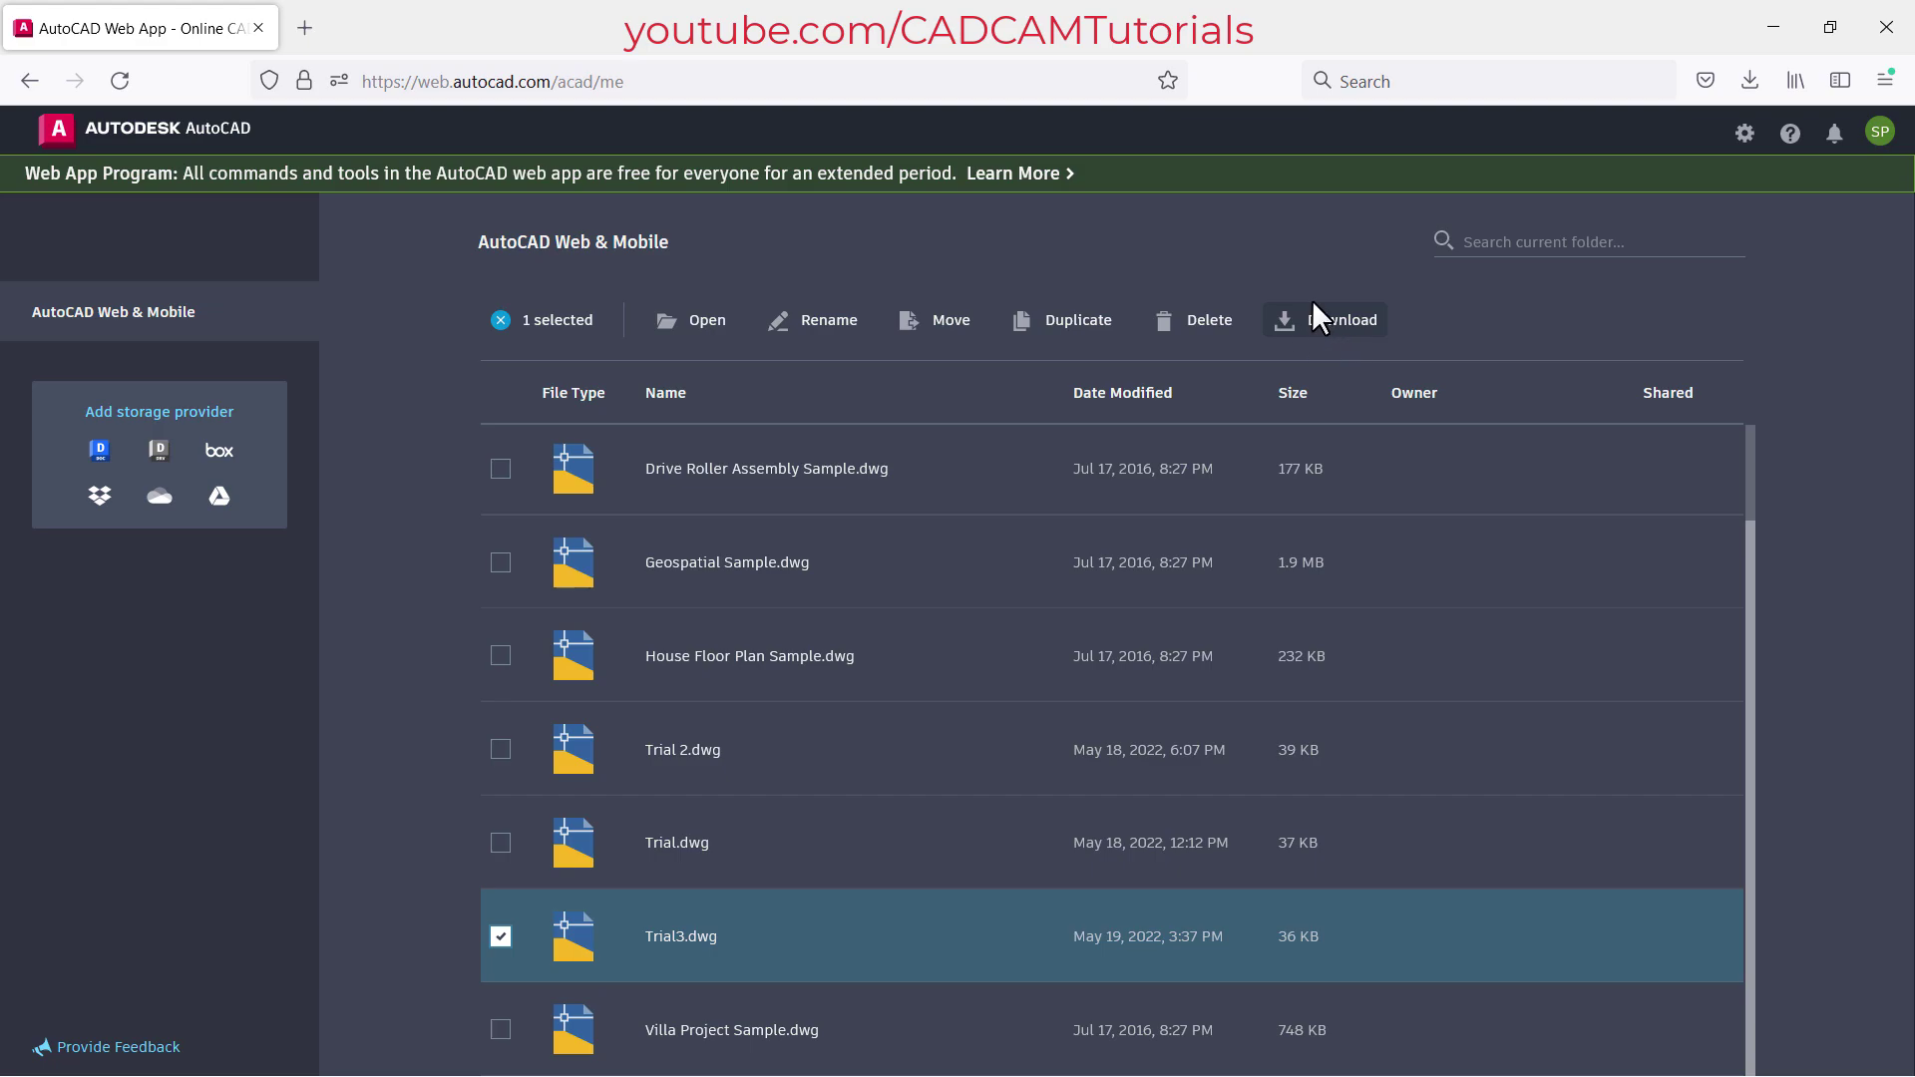
left_click(1350, 337)
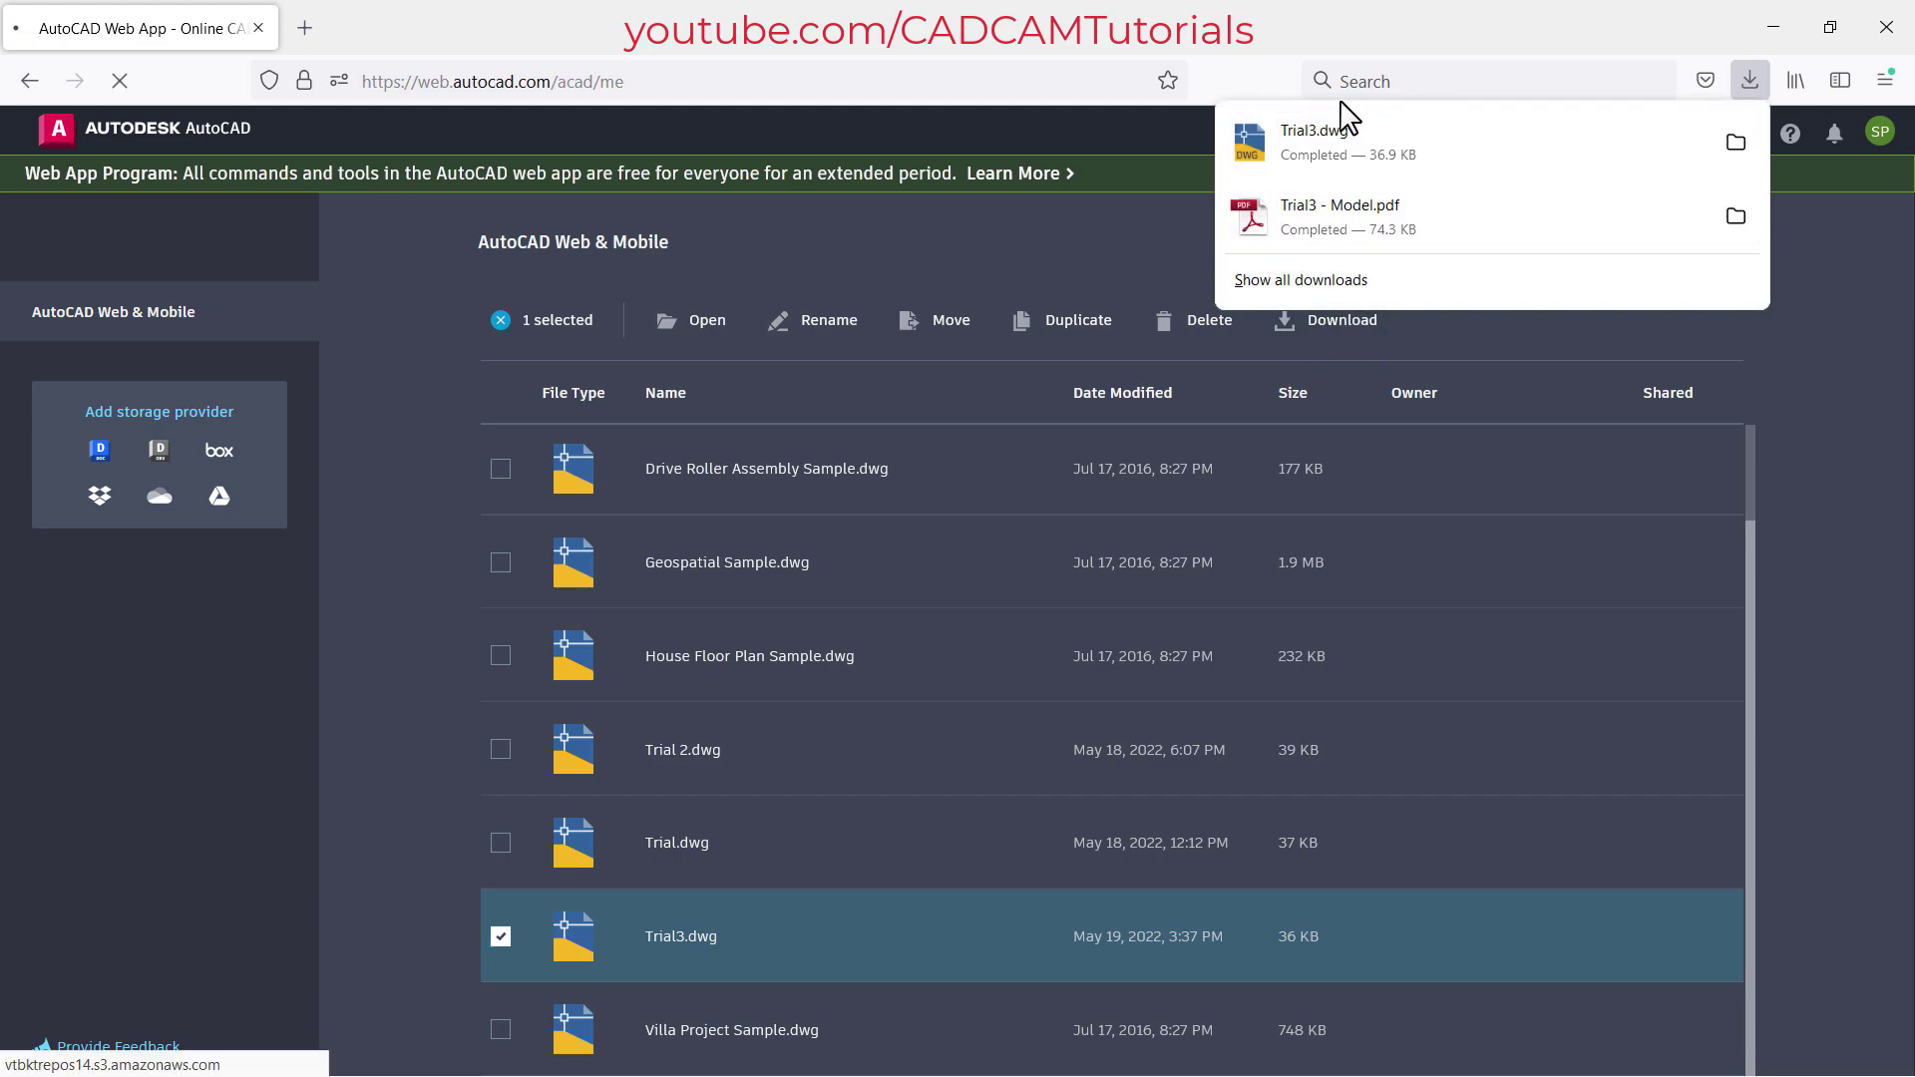
left_click(1098, 250)
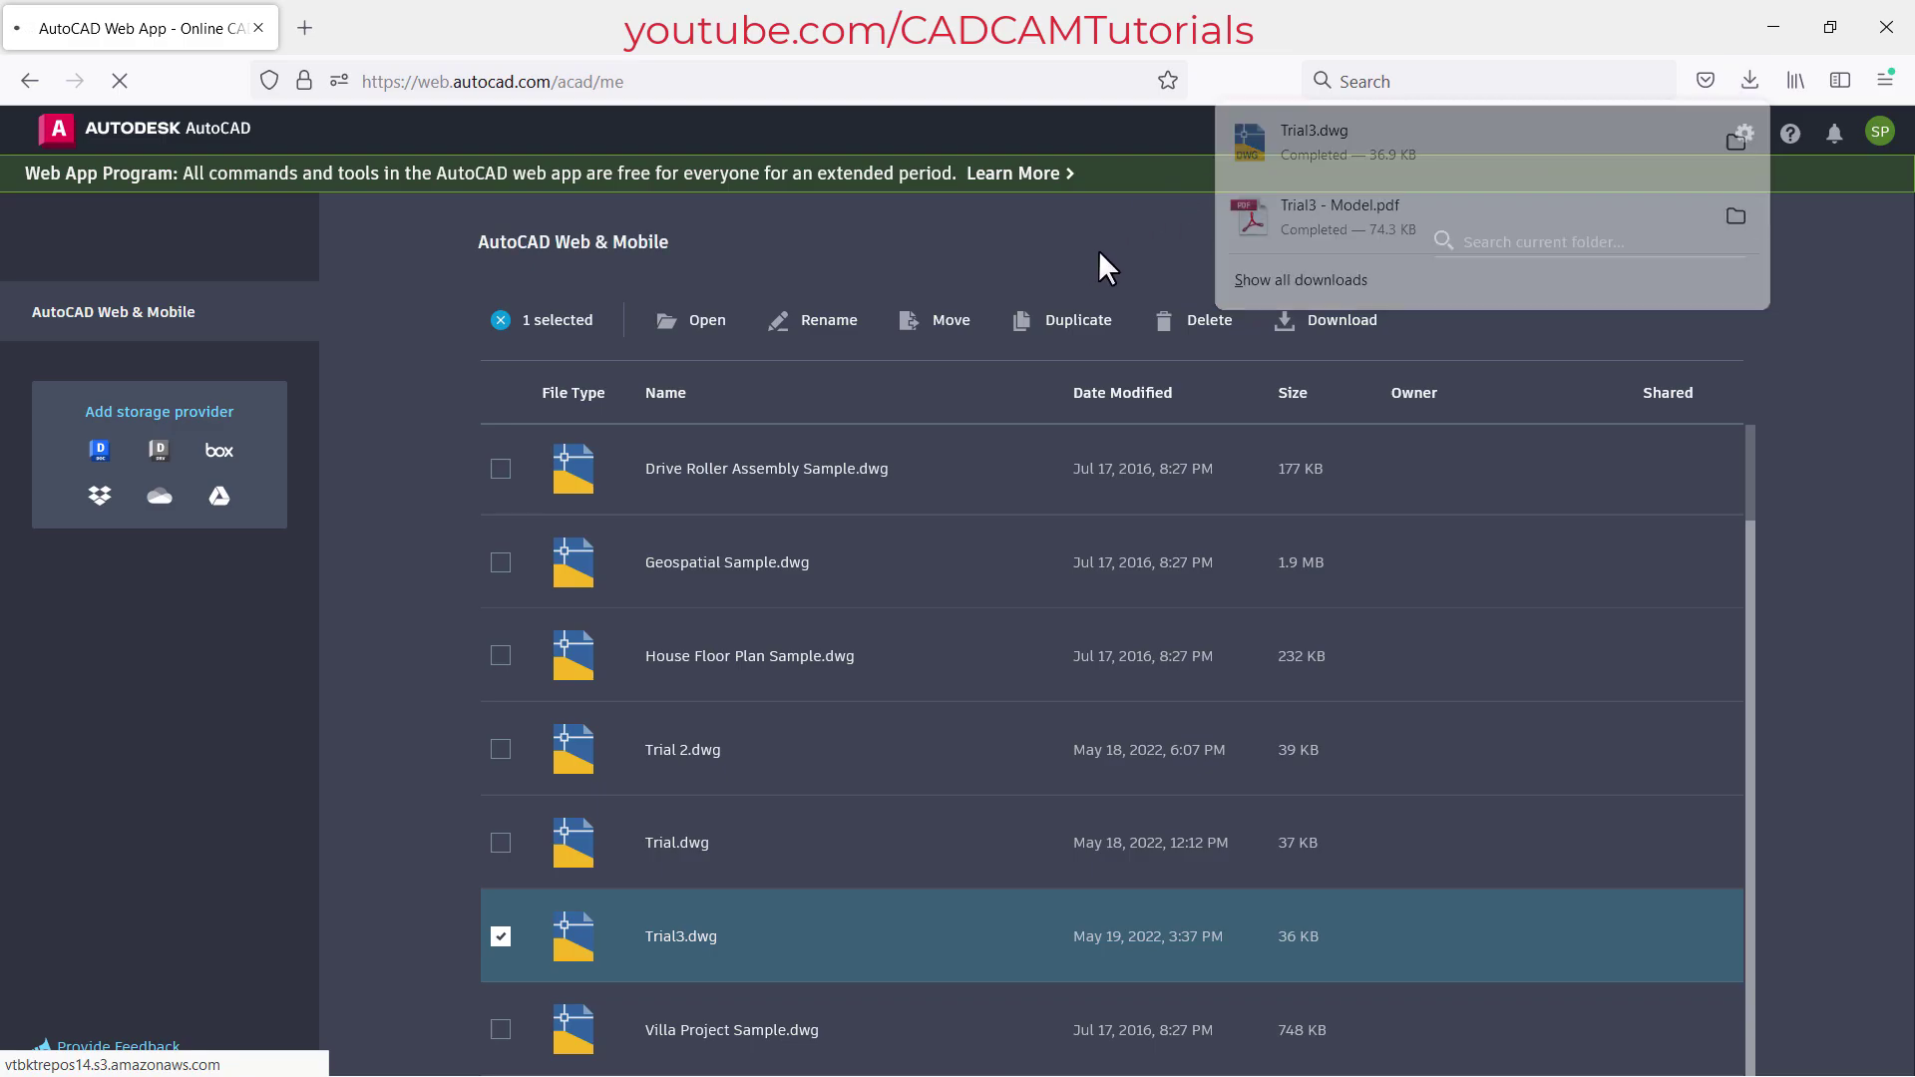